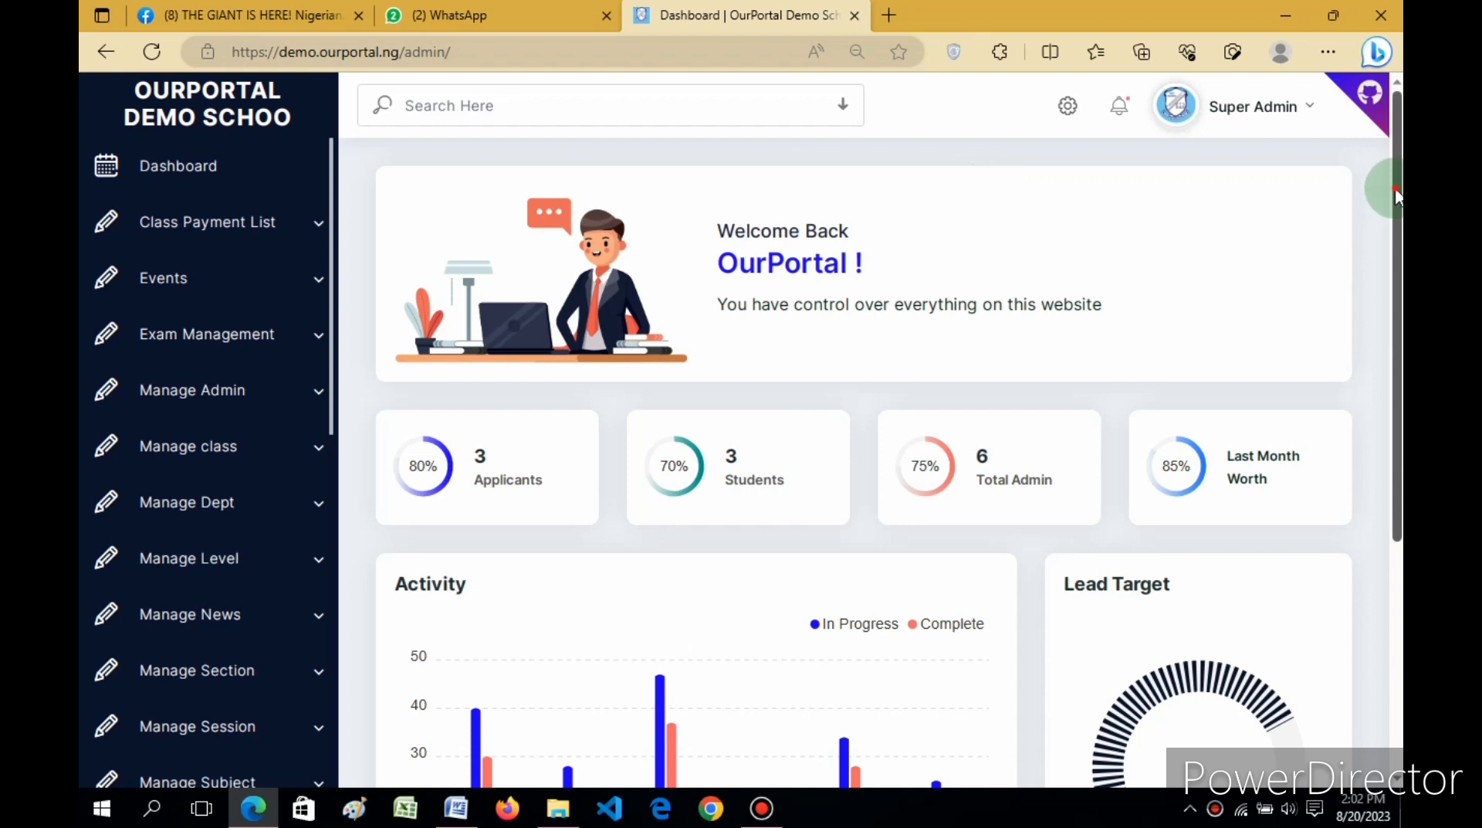
Step: Expand Exam Management in the left sidebar and scroll to see its submenu items
{"action": "mouse_move", "coordinate": [1396, 189]}
{"action": "left_mouse_down"}
{"action": "mouse_move", "coordinate": [1397, 226]}
{"action": "mouse_move", "coordinate": [1399, 166]}
{"action": "left_mouse_up"}
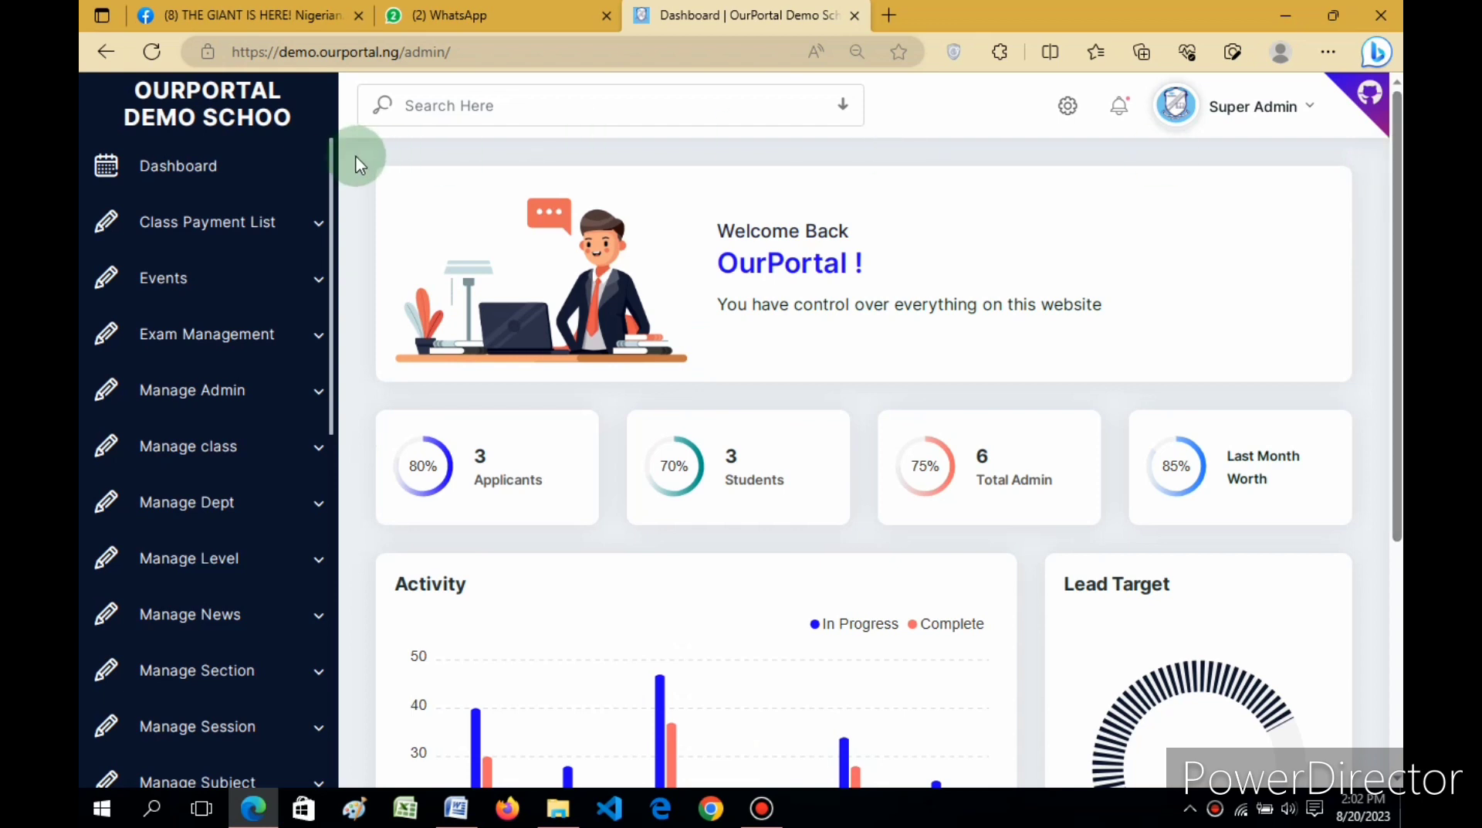
{"action": "mouse_move", "coordinate": [331, 159]}
{"action": "left_mouse_down"}
{"action": "mouse_move", "coordinate": [331, 231]}
{"action": "mouse_move", "coordinate": [332, 145]}
{"action": "left_mouse_up"}
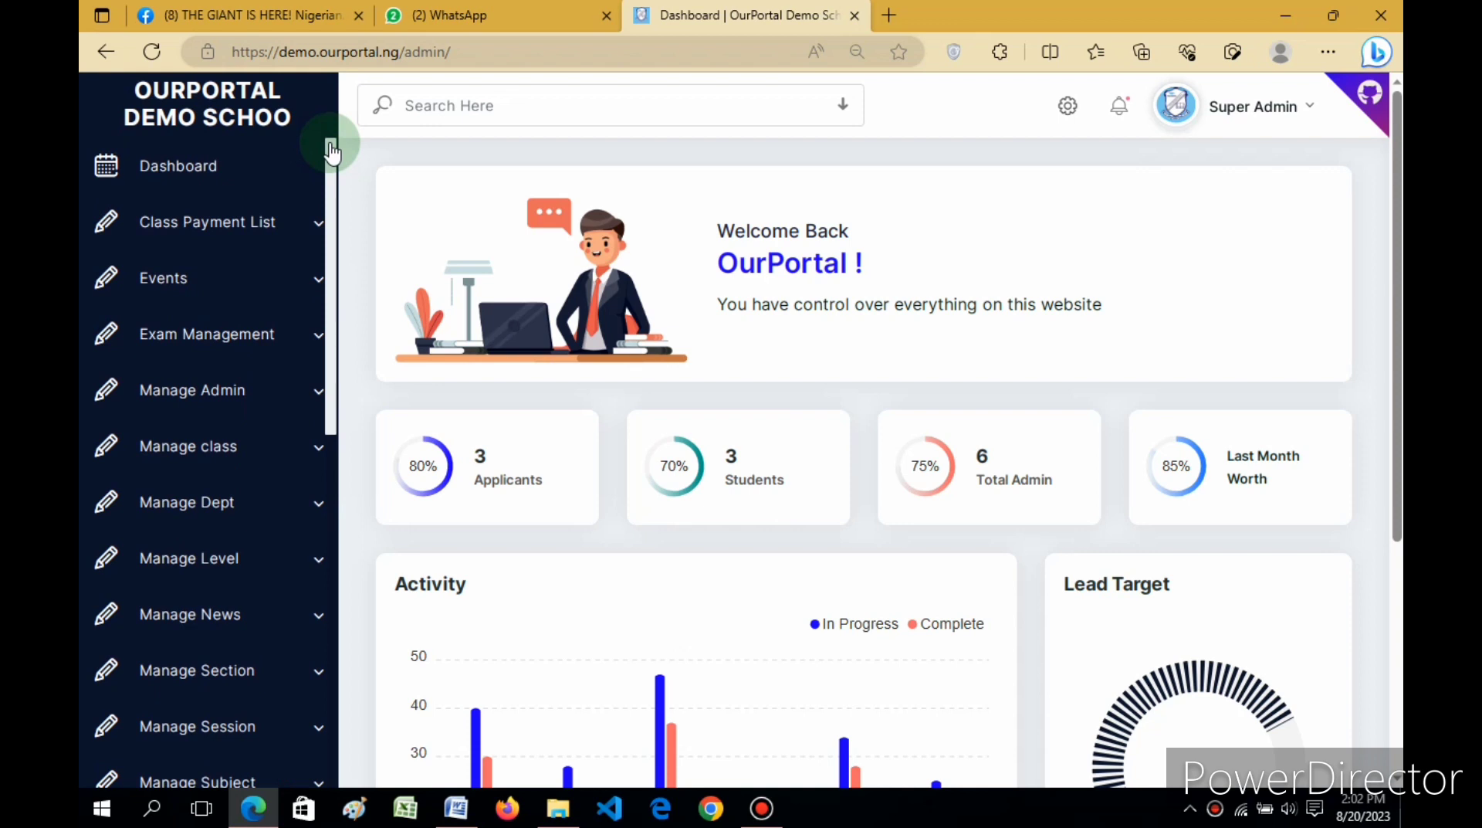
{"action": "left_click", "coordinate": [236, 349]}
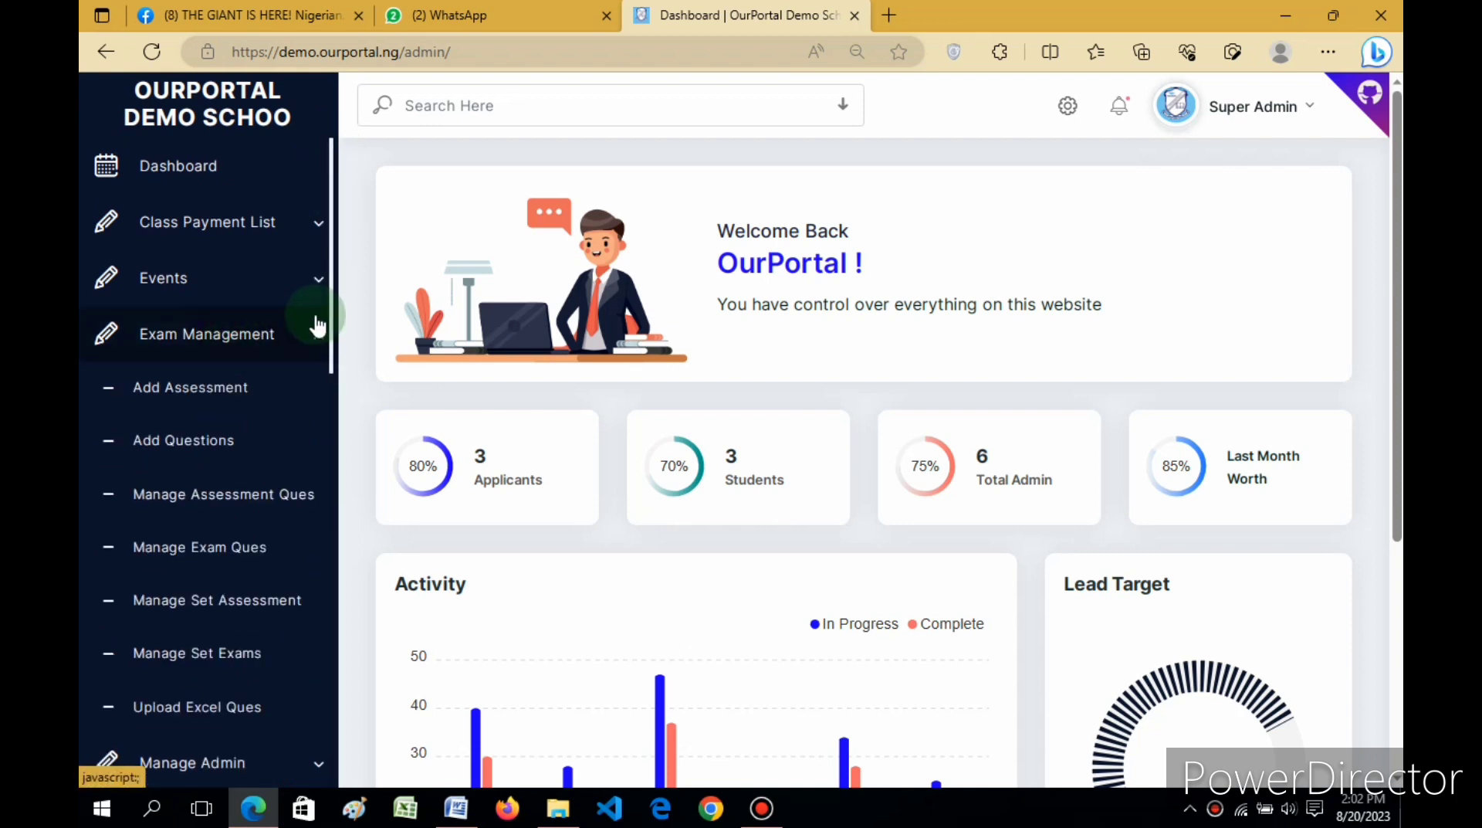
{"action": "left_click_drag", "start_coordinate": [332, 285], "coordinate": [315, 328]}
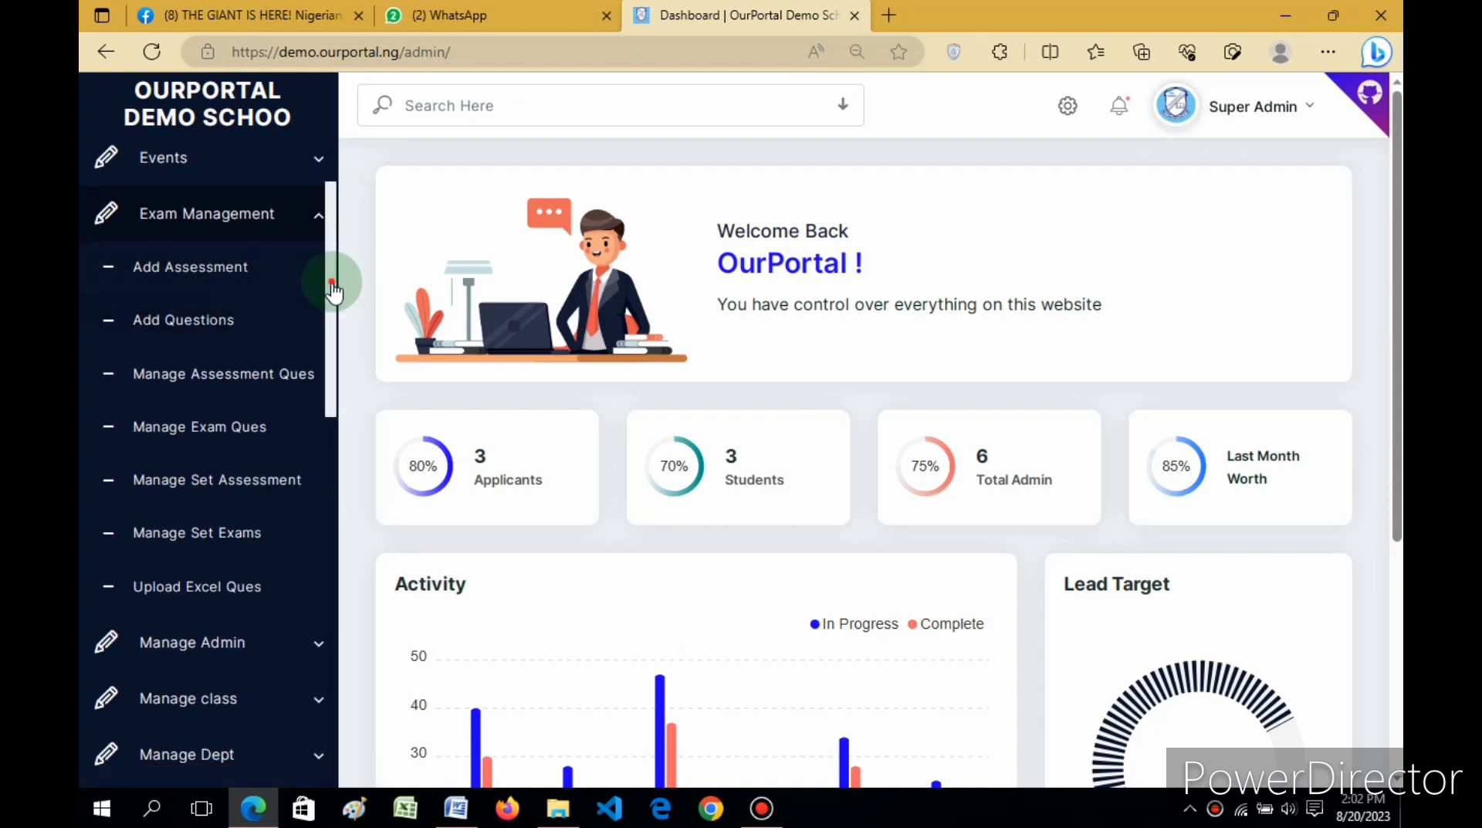
{"action": "left_click_drag", "start_coordinate": [332, 286], "coordinate": [333, 307]}
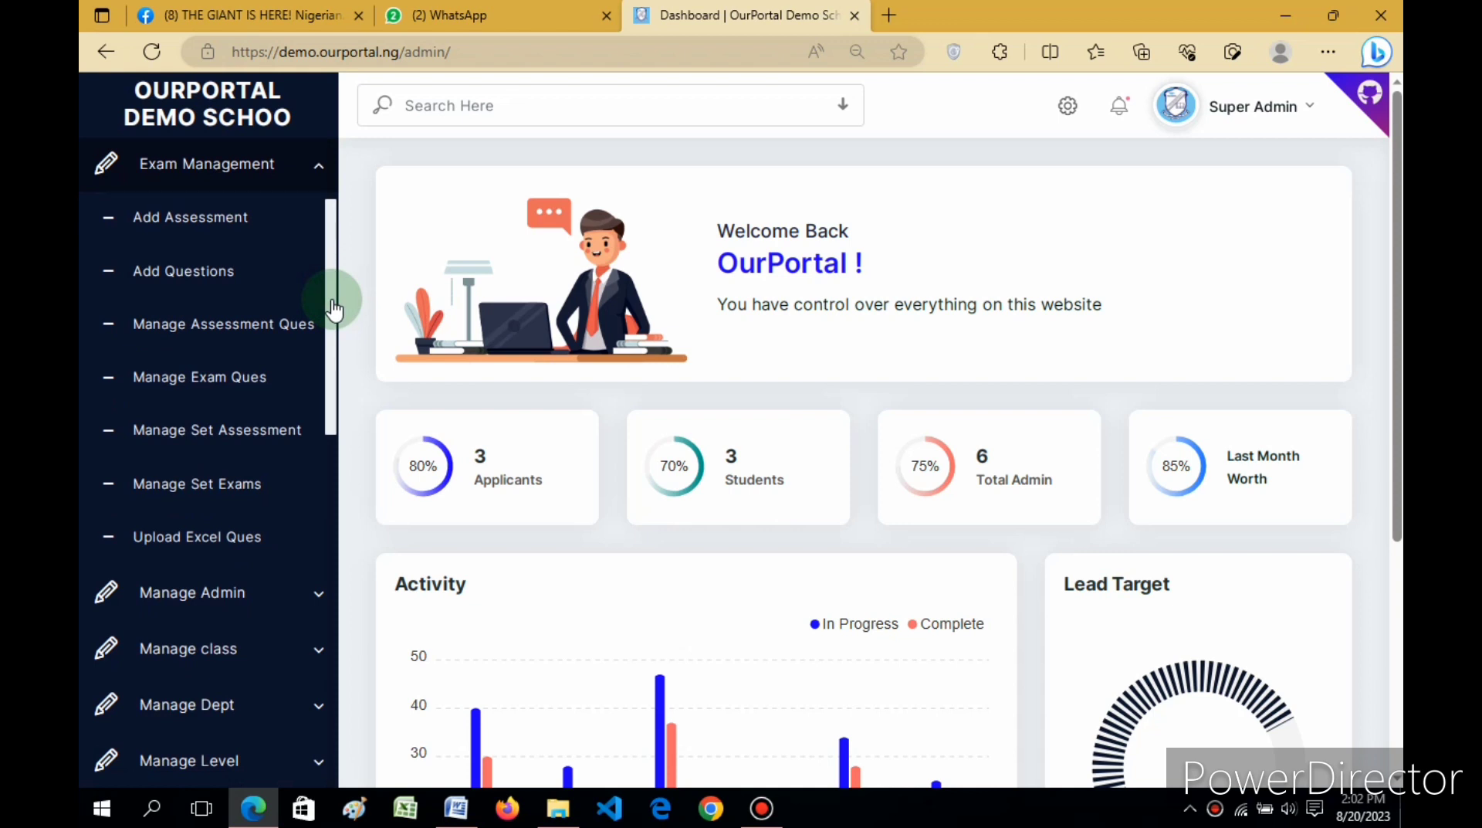
{"action": "left_click_drag", "start_coordinate": [334, 309], "coordinate": [334, 276]}
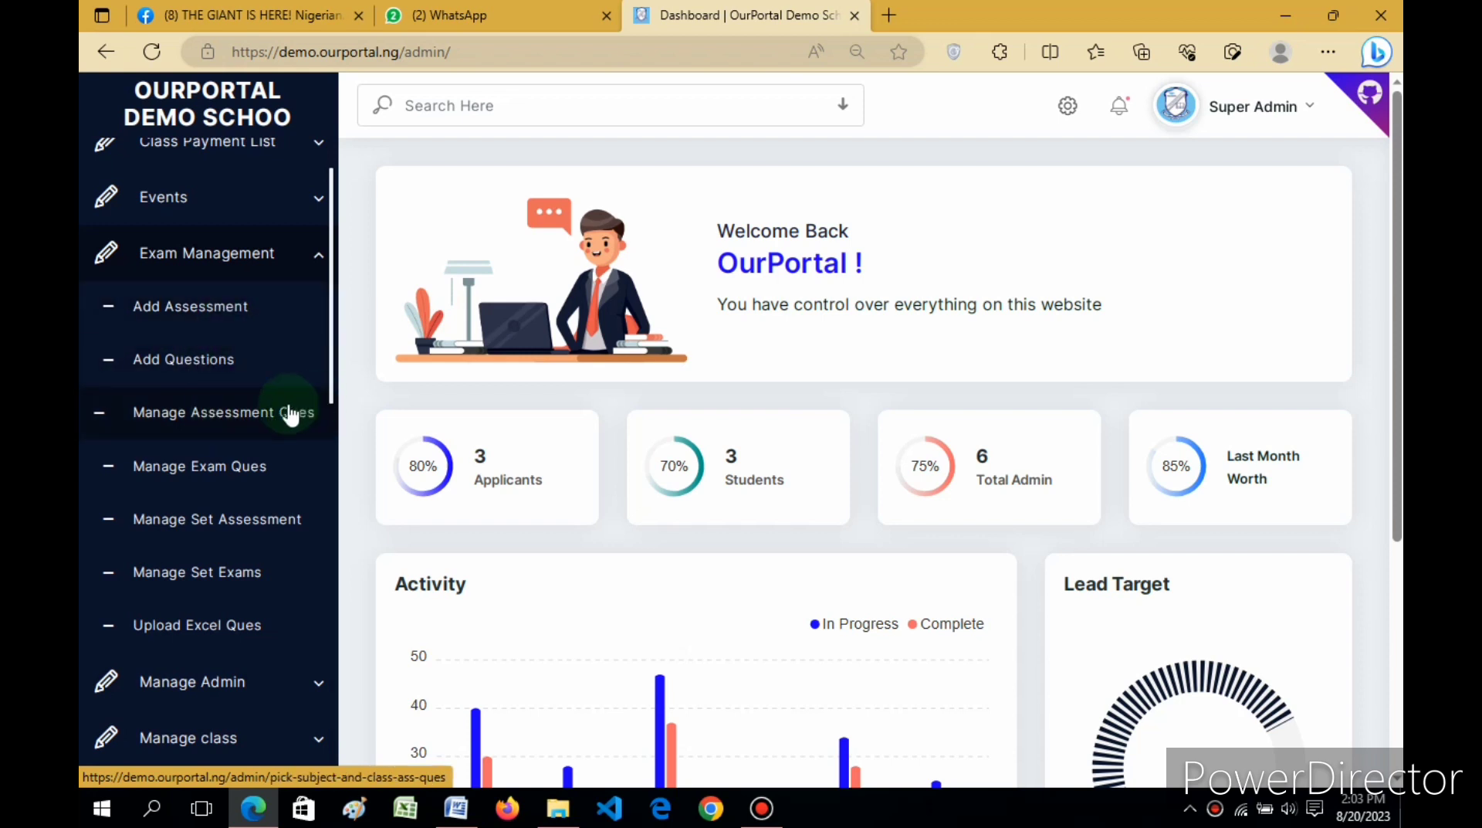
Step: Visit the Add Assessment Questions form, then move on to the Add Exam Questions page
{"action": "left_click", "coordinate": [185, 316]}
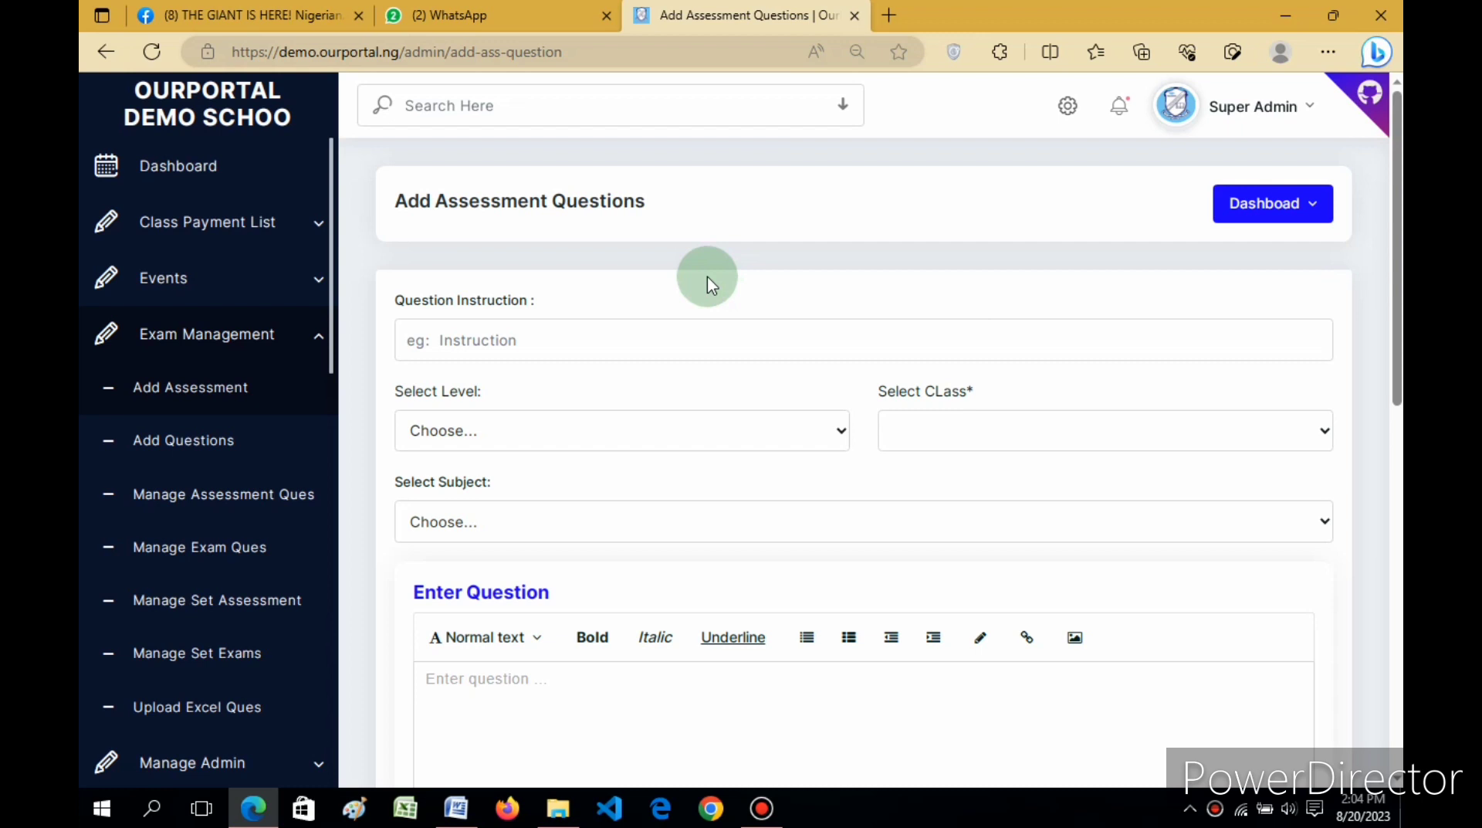
{"action": "scroll", "coordinate": [1390, 239], "scroll_direction": "down", "scroll_amount": 1}
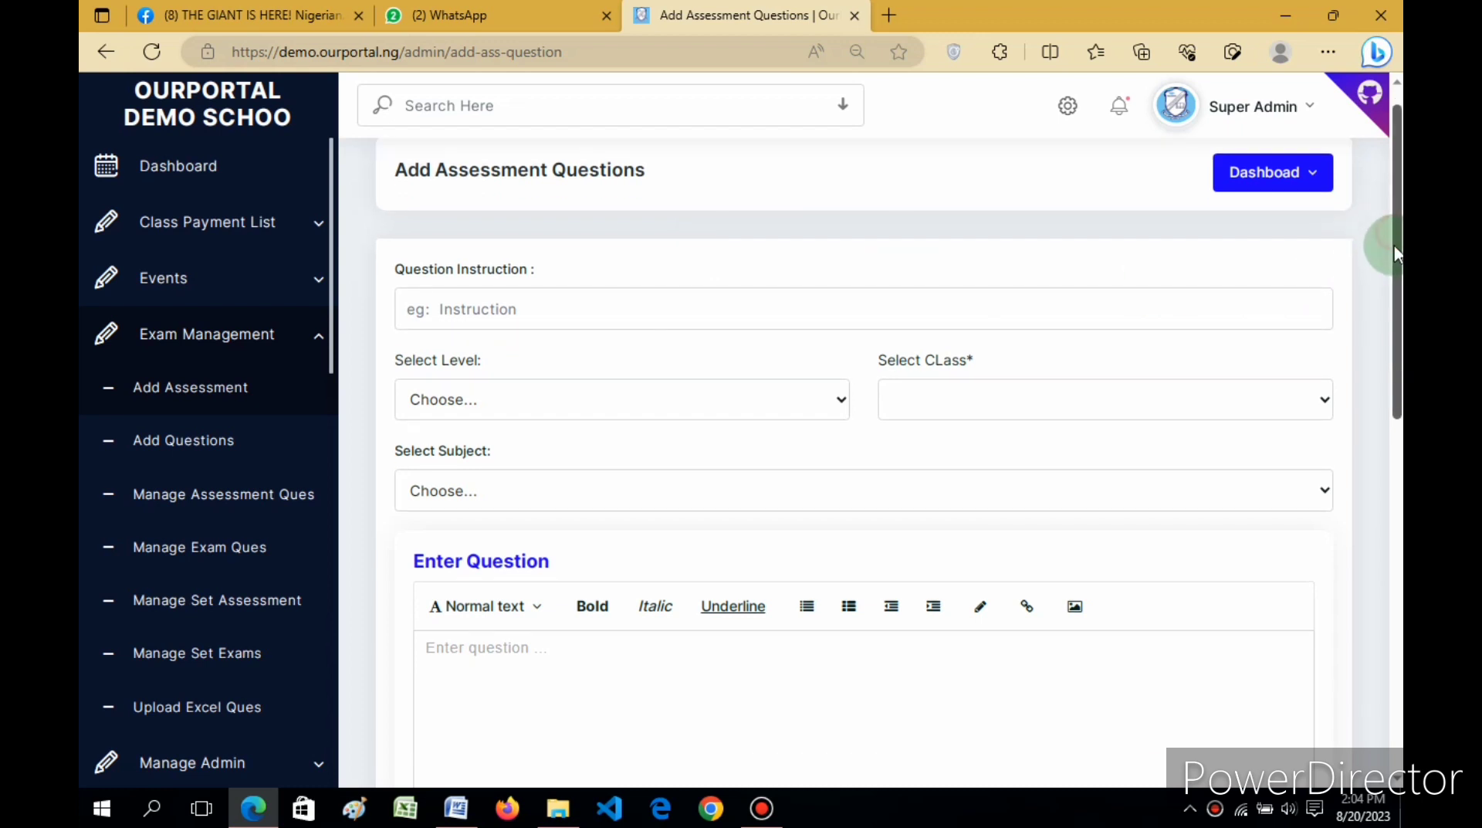
{"action": "left_click", "coordinate": [208, 440]}
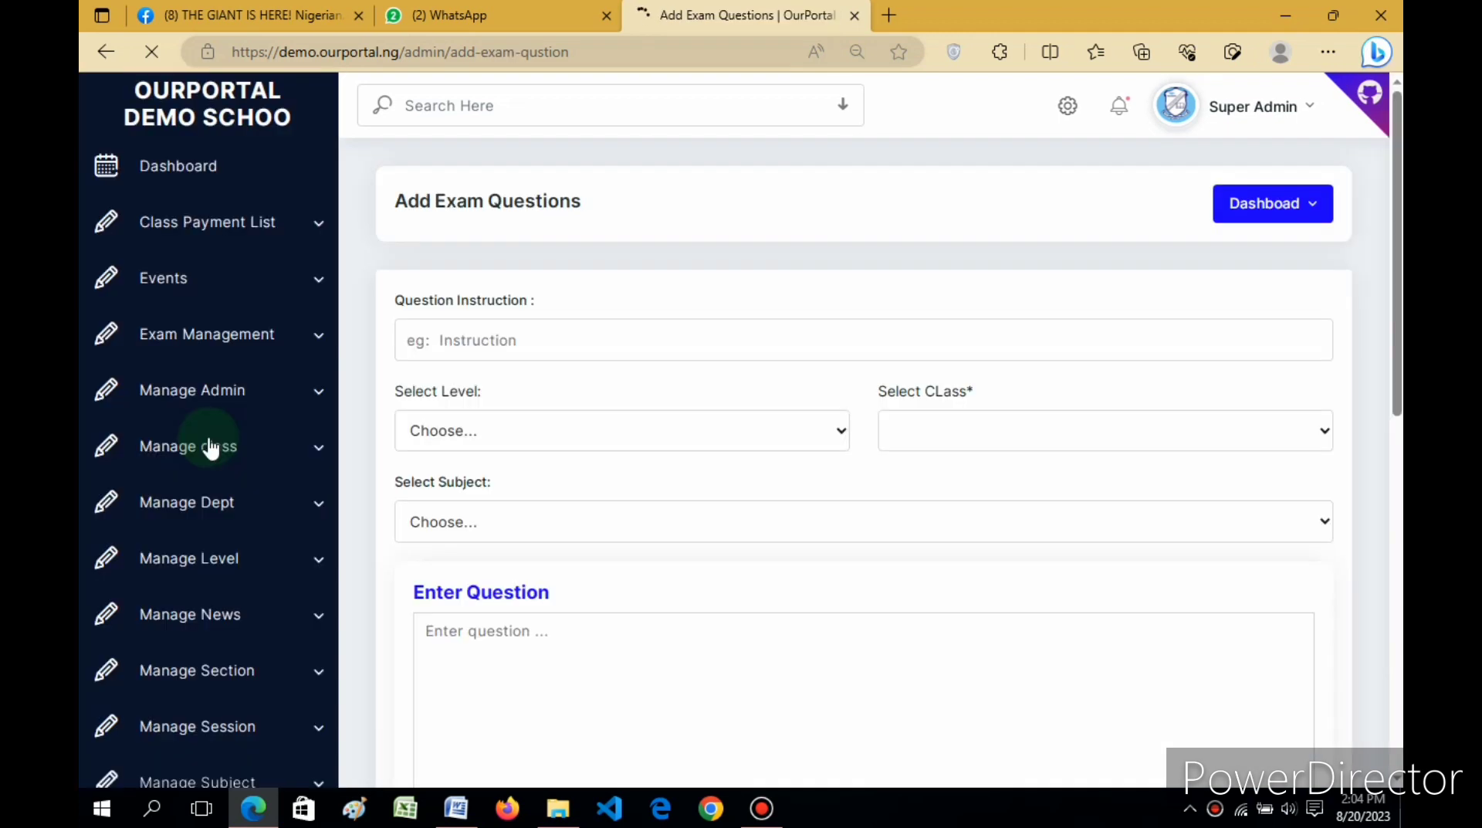
{"action": "left_click", "coordinate": [687, 289]}
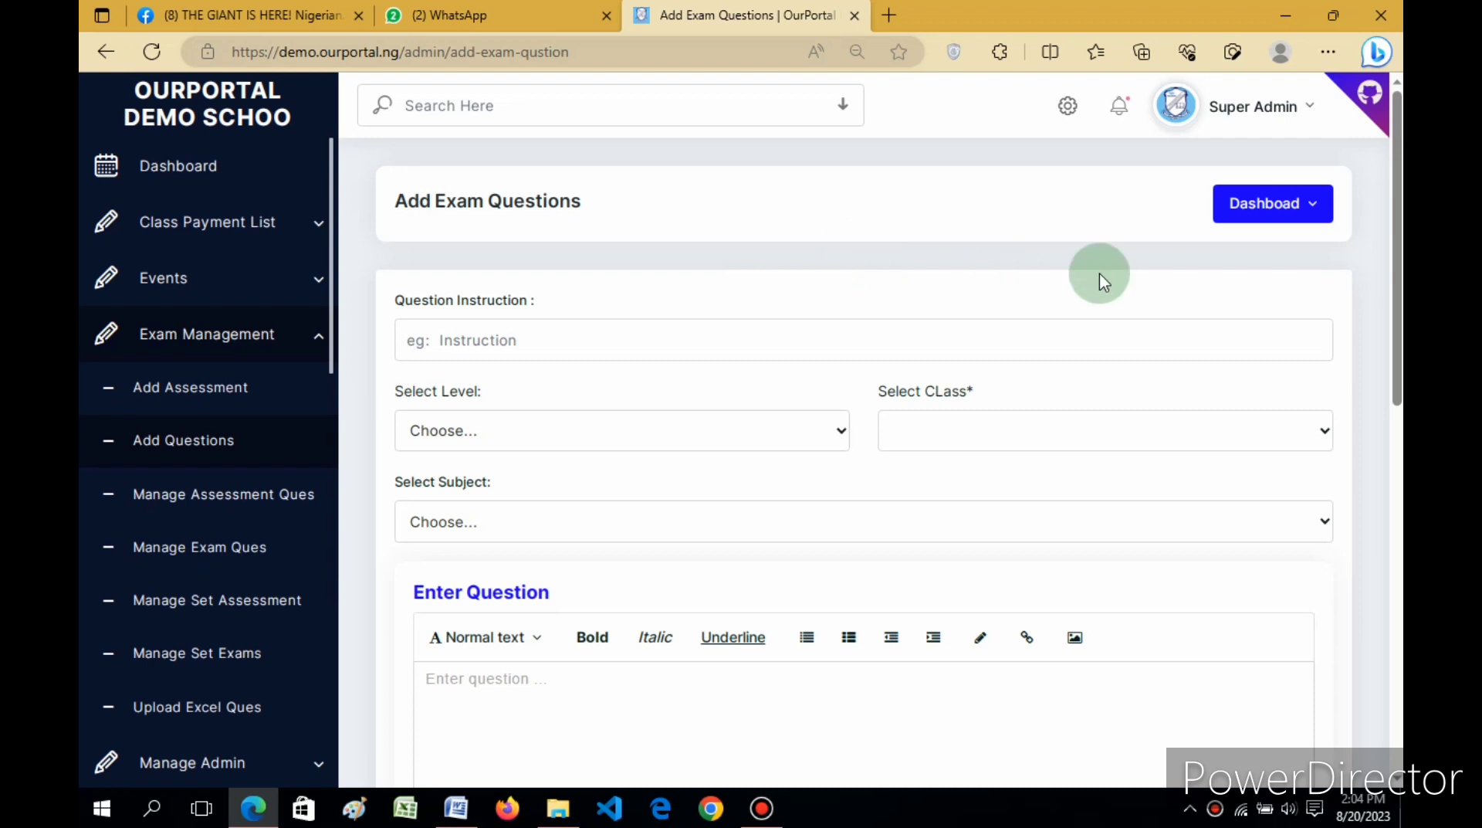
{"action": "left_click_drag", "start_coordinate": [1399, 210], "coordinate": [1399, 351]}
{"action": "scroll", "coordinate": [1399, 351], "scroll_direction": "down", "scroll_amount": 2}
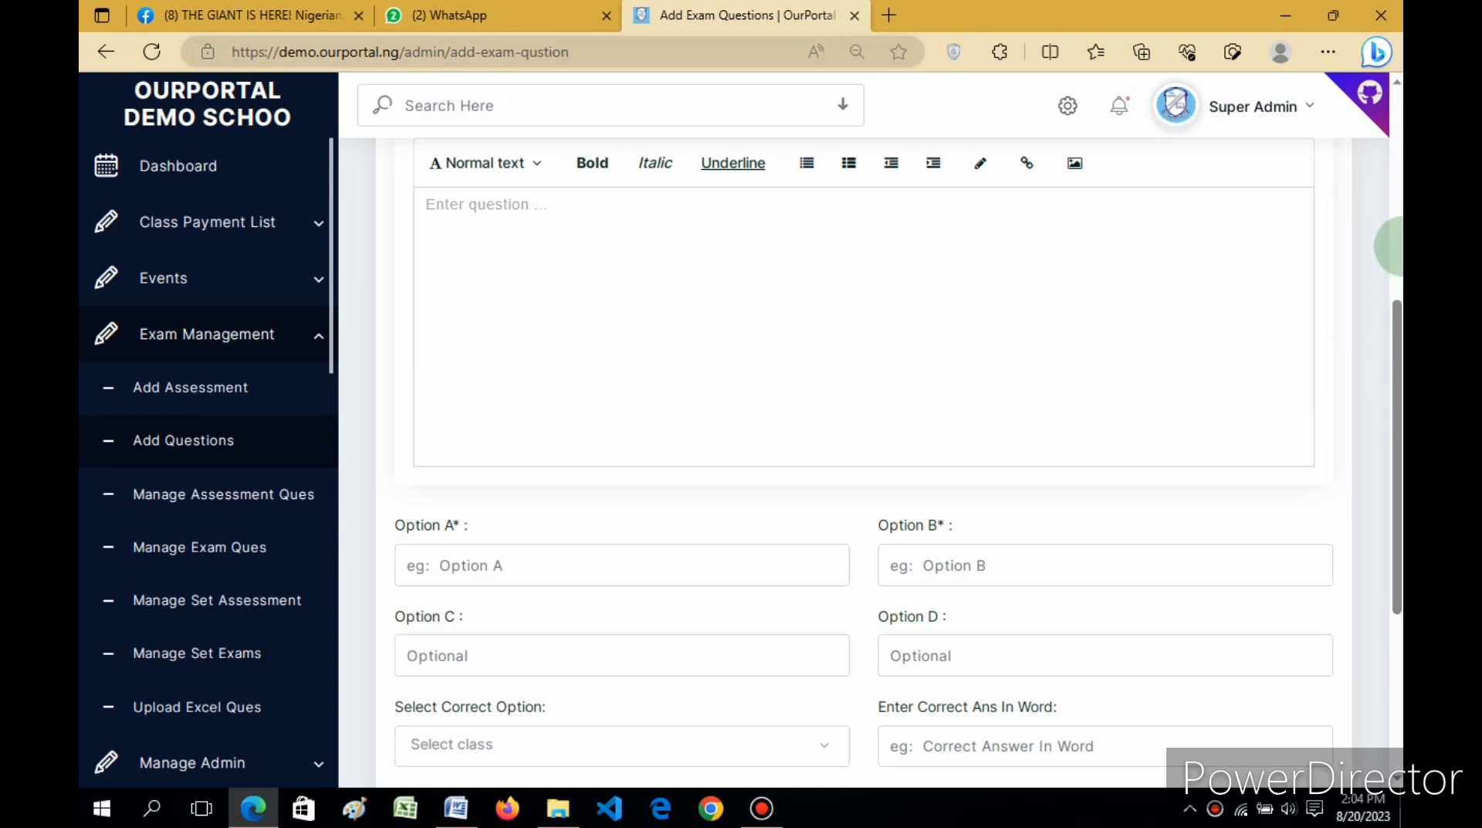
{"action": "scroll", "coordinate": [1389, 232], "scroll_direction": "up", "scroll_amount": 5}
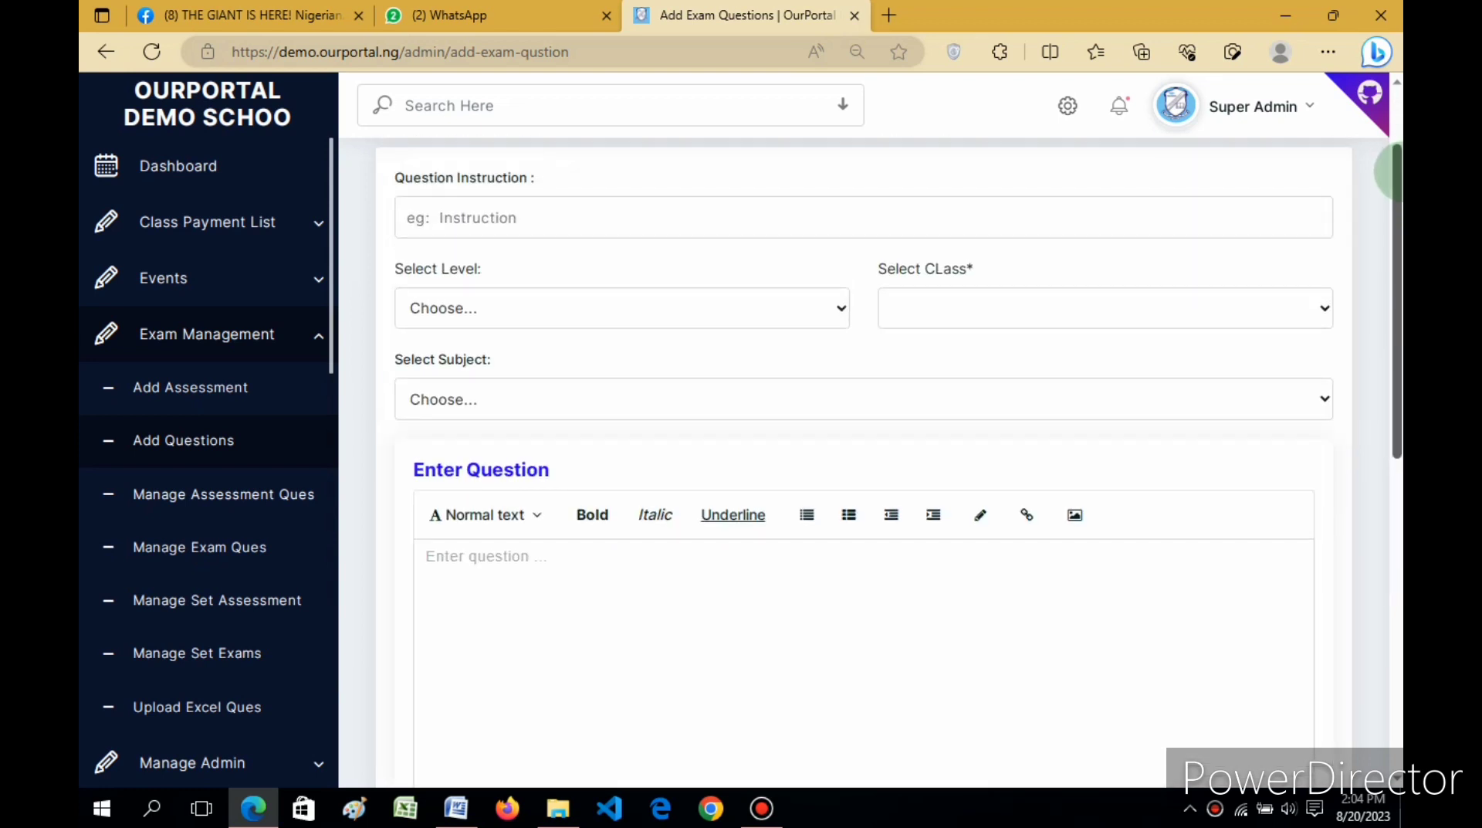
{"action": "left_click_drag", "start_coordinate": [1397, 166], "coordinate": [1399, 135]}
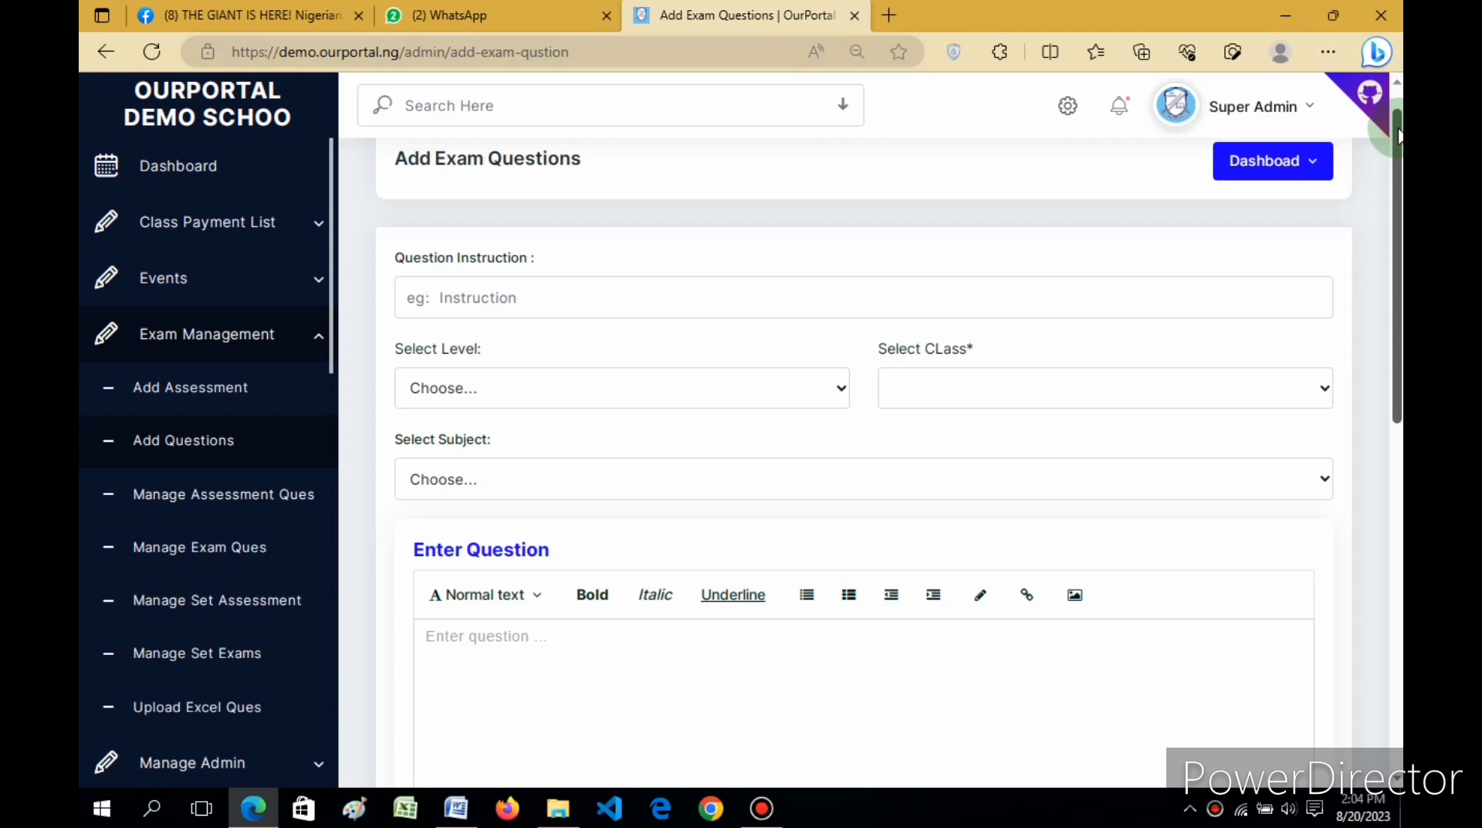
{"action": "mouse_move", "coordinate": [1399, 135]}
{"action": "left_mouse_down"}
{"action": "mouse_move", "coordinate": [1401, 216]}
{"action": "mouse_move", "coordinate": [1399, 135]}
{"action": "left_mouse_up"}
{"action": "left_click", "coordinate": [1399, 135]}
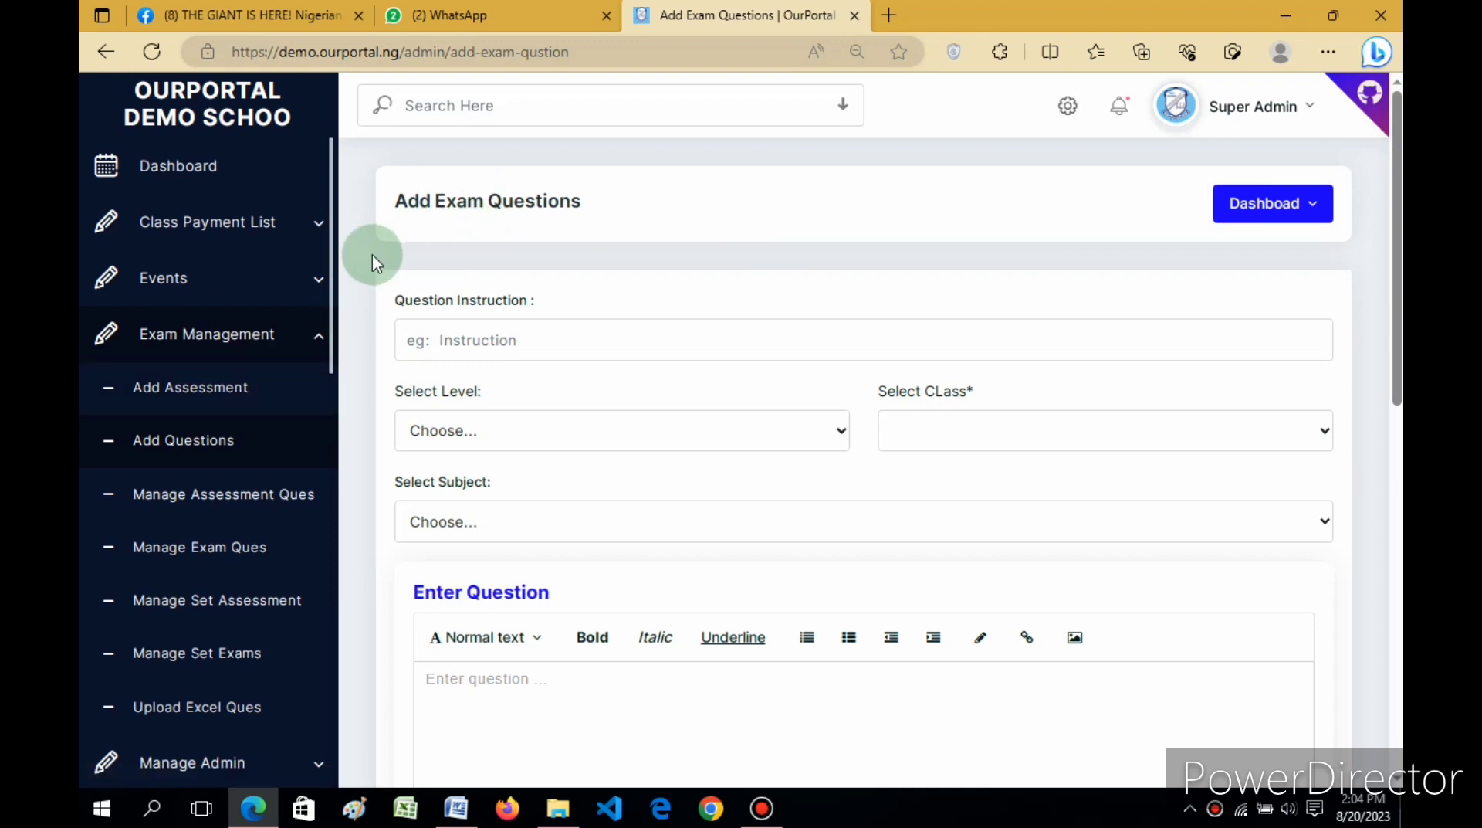
{"action": "left_click", "coordinate": [182, 449]}
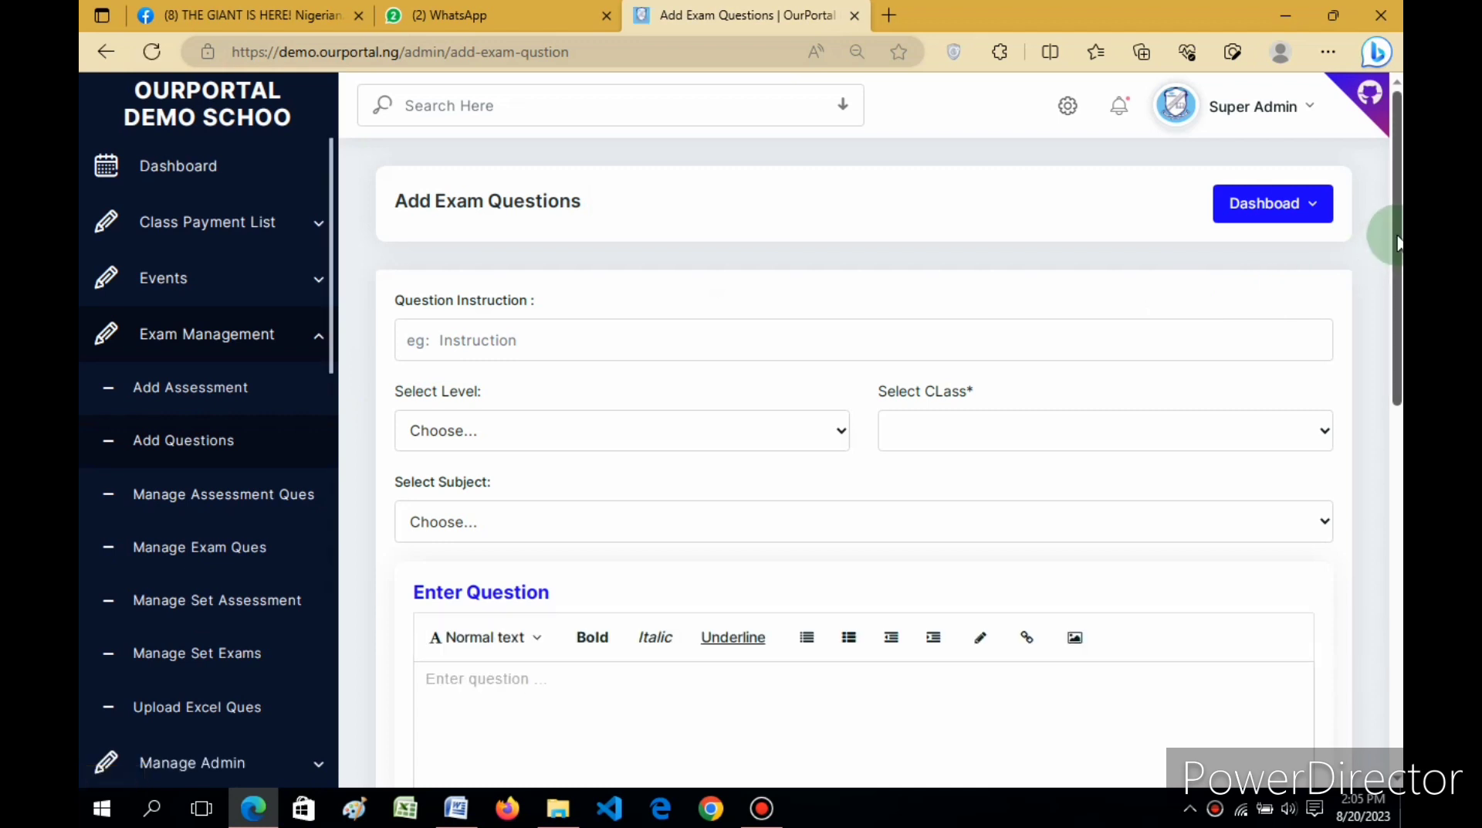
{"action": "left_click_drag", "start_coordinate": [1397, 237], "coordinate": [1397, 265]}
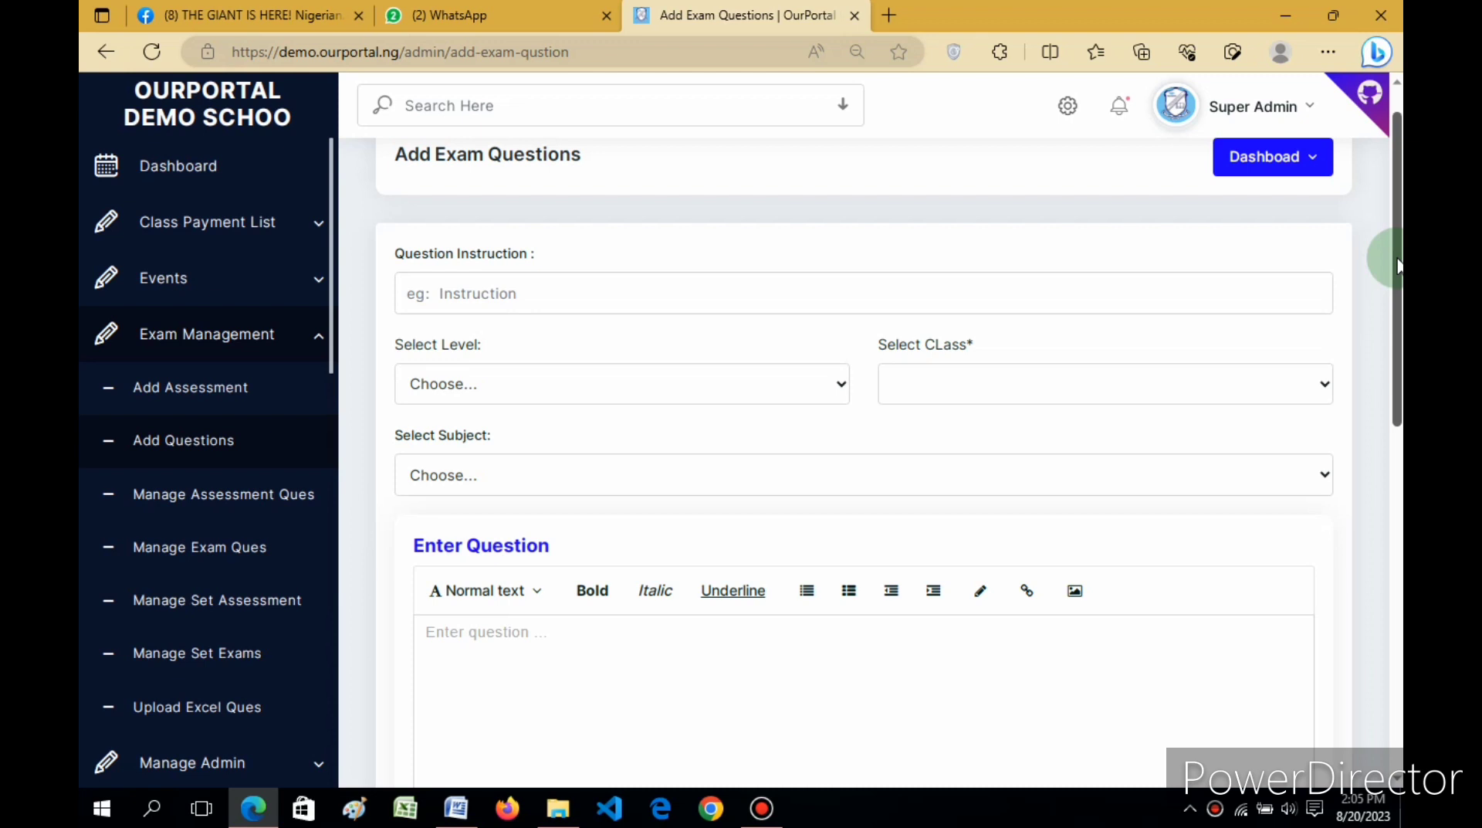
{"action": "left_click_drag", "start_coordinate": [1399, 267], "coordinate": [1400, 271]}
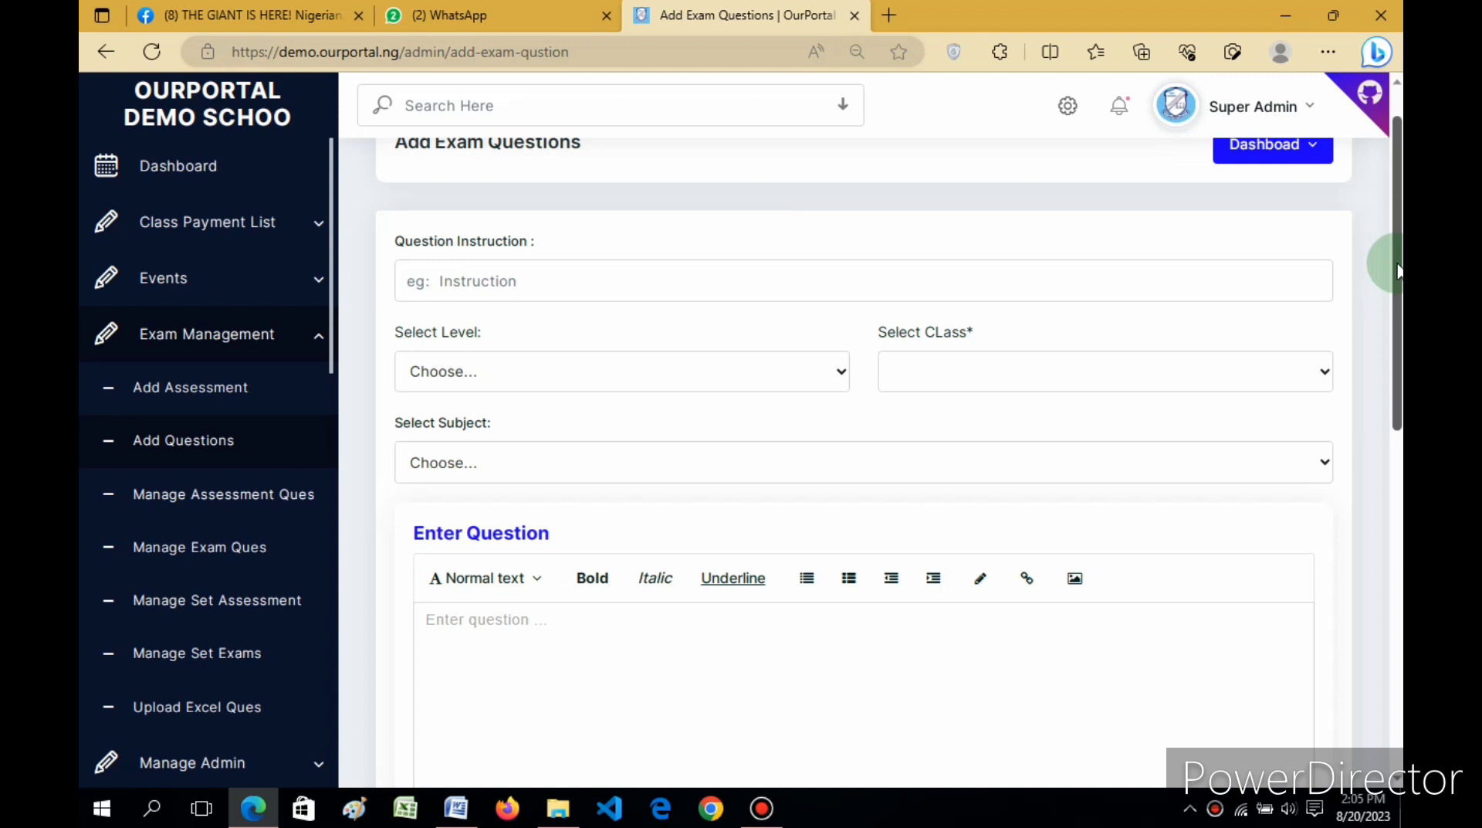
{"action": "scroll", "coordinate": [1399, 270], "scroll_direction": "down", "scroll_amount": 2}
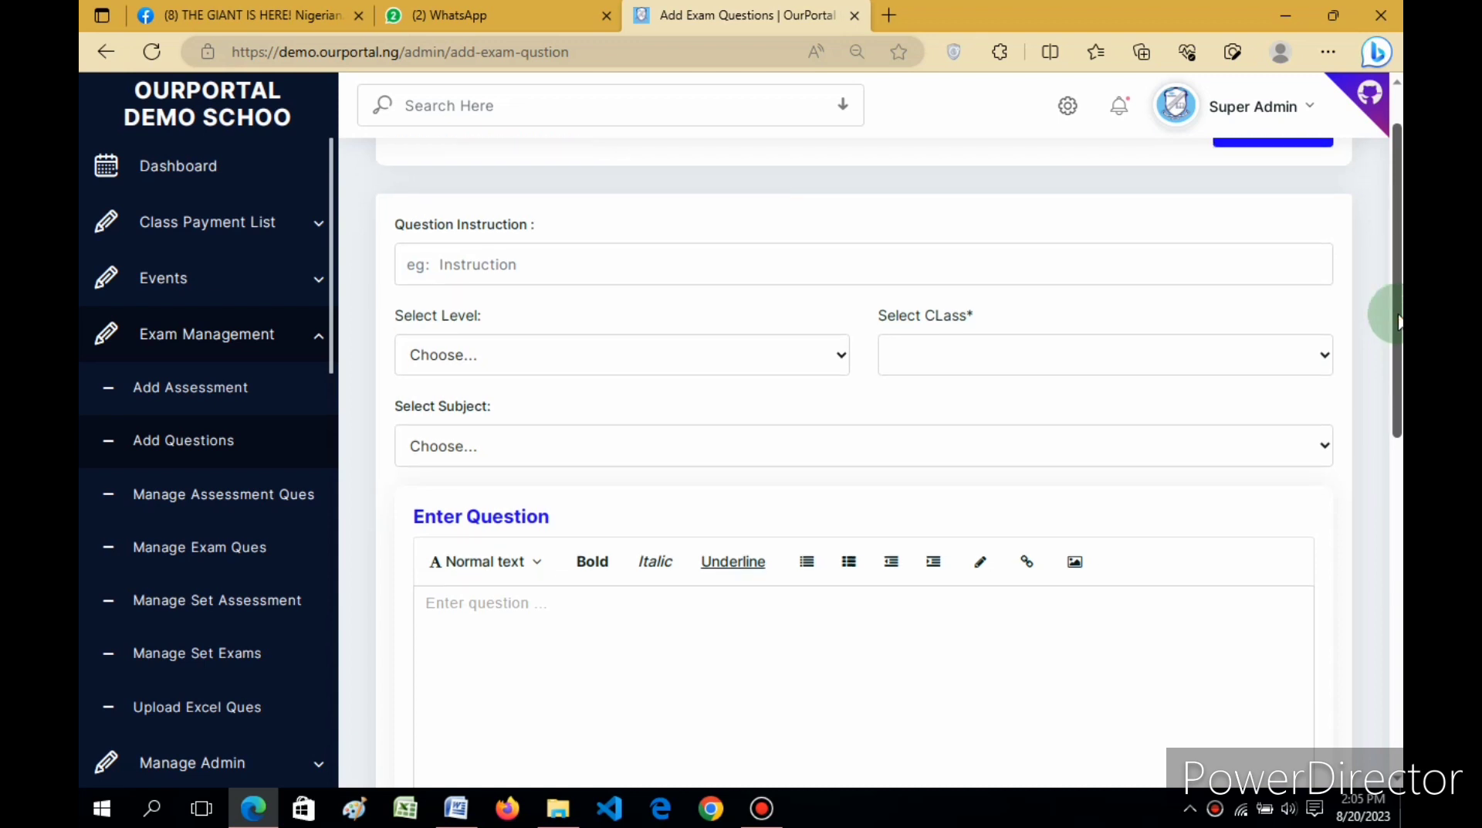
{"action": "scroll", "coordinate": [1399, 270], "scroll_direction": "up", "scroll_amount": 2}
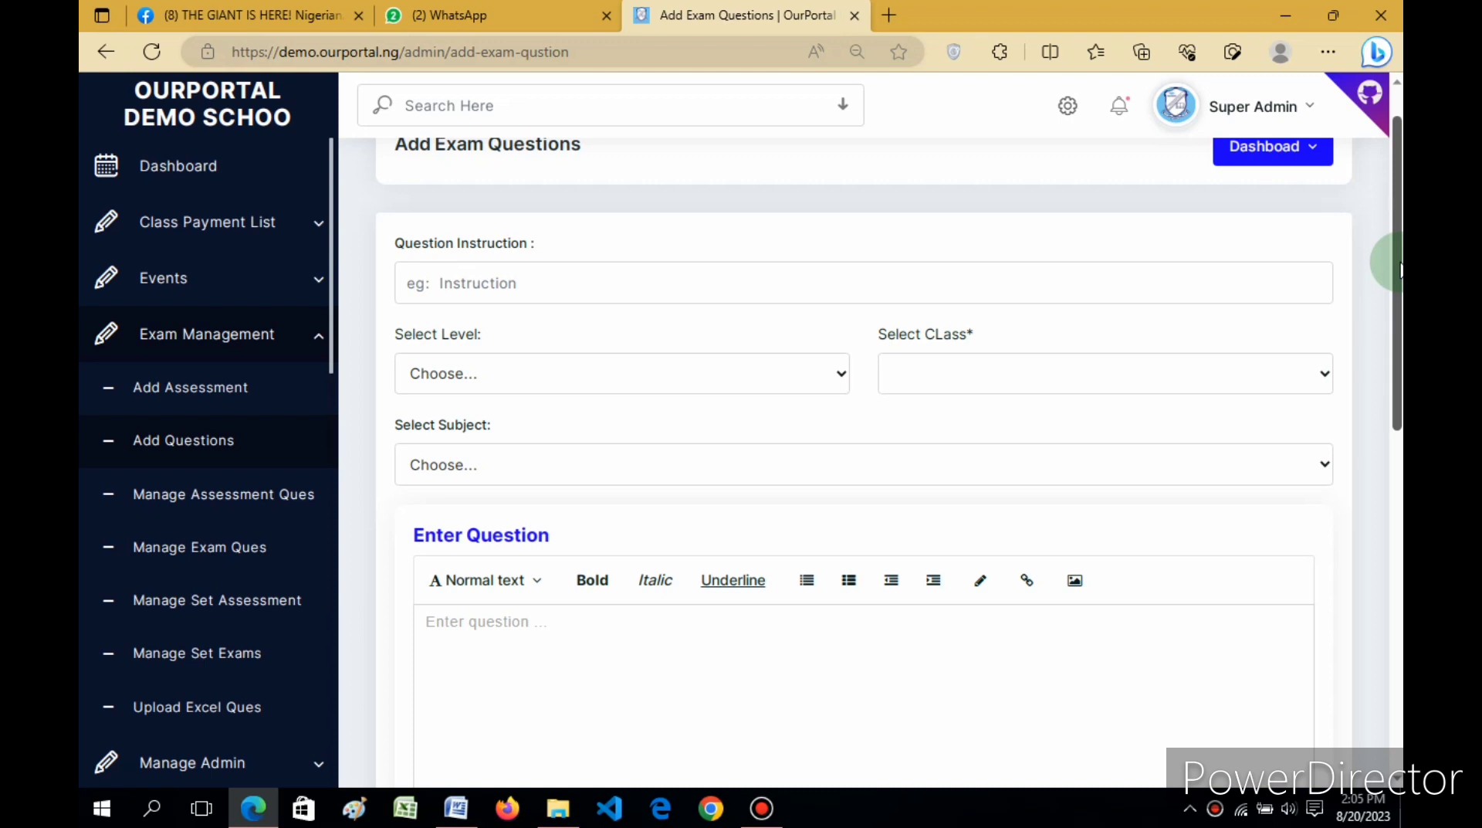
{"action": "left_click_drag", "start_coordinate": [1400, 267], "coordinate": [1400, 235]}
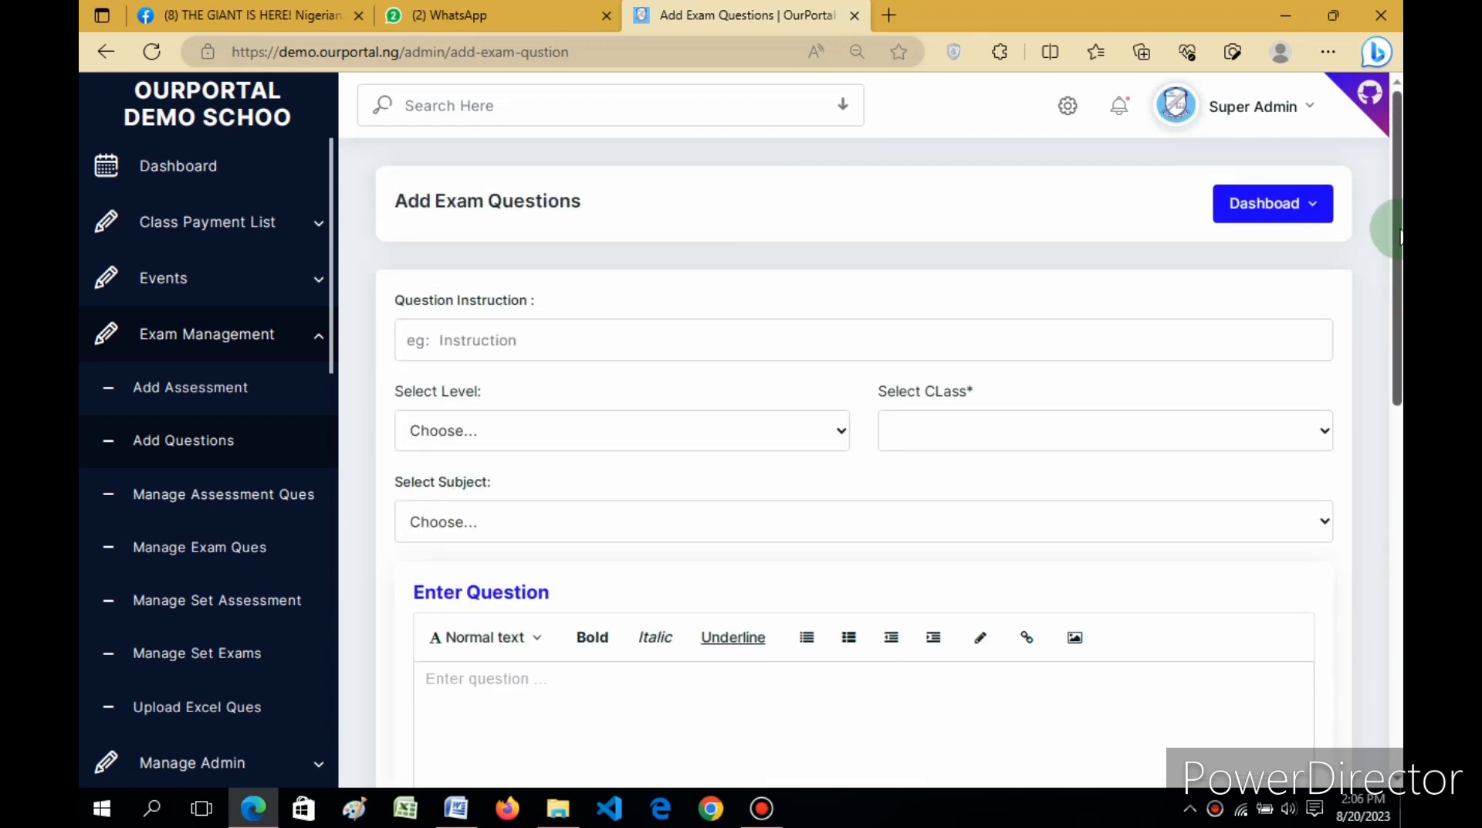
{"action": "left_click_drag", "start_coordinate": [1399, 235], "coordinate": [1399, 282]}
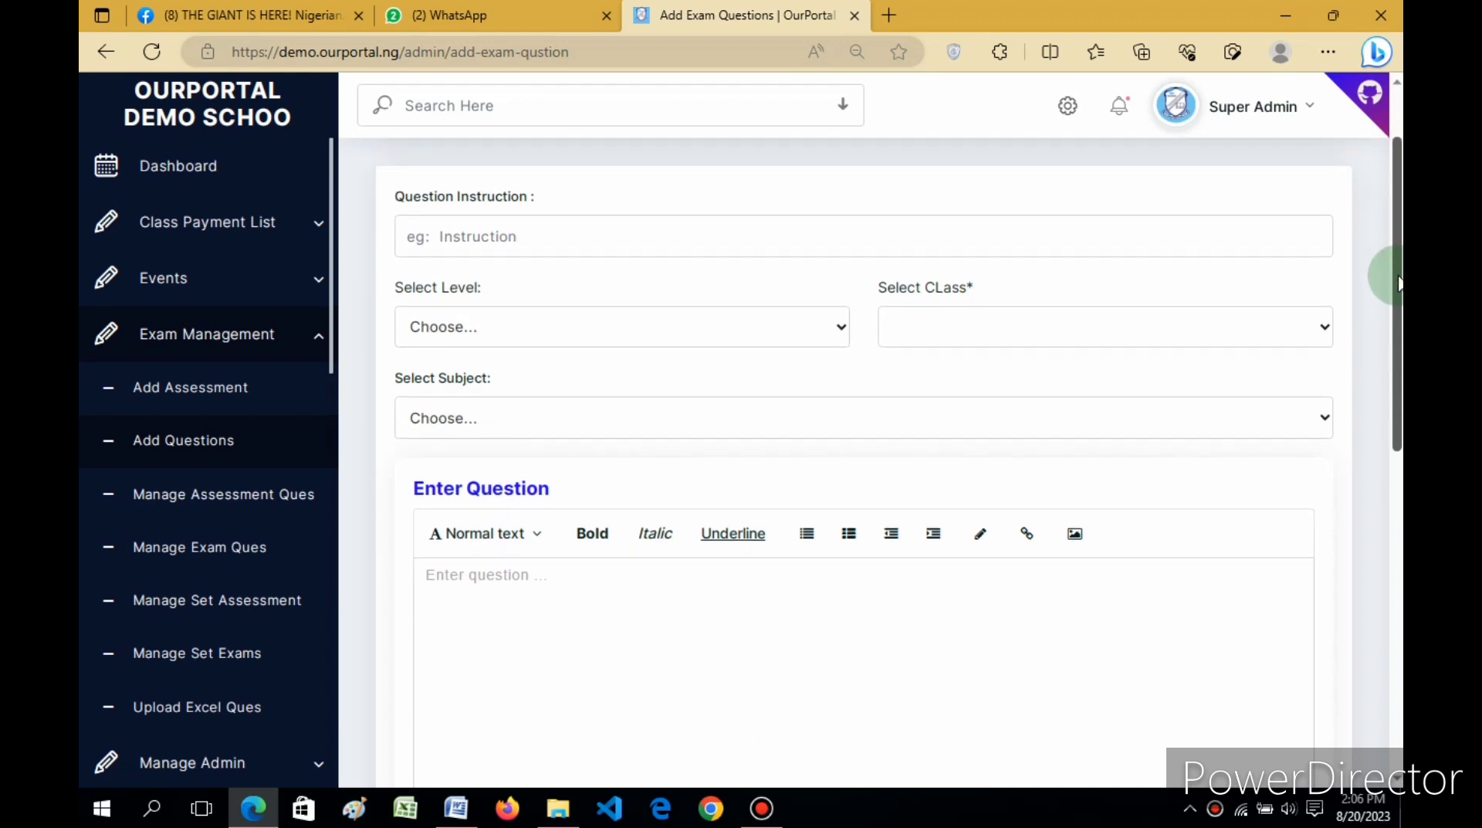
Step: Select question 7's full text in the Word PHE question sheet, then return to the portal
{"action": "left_click", "coordinate": [457, 808]}
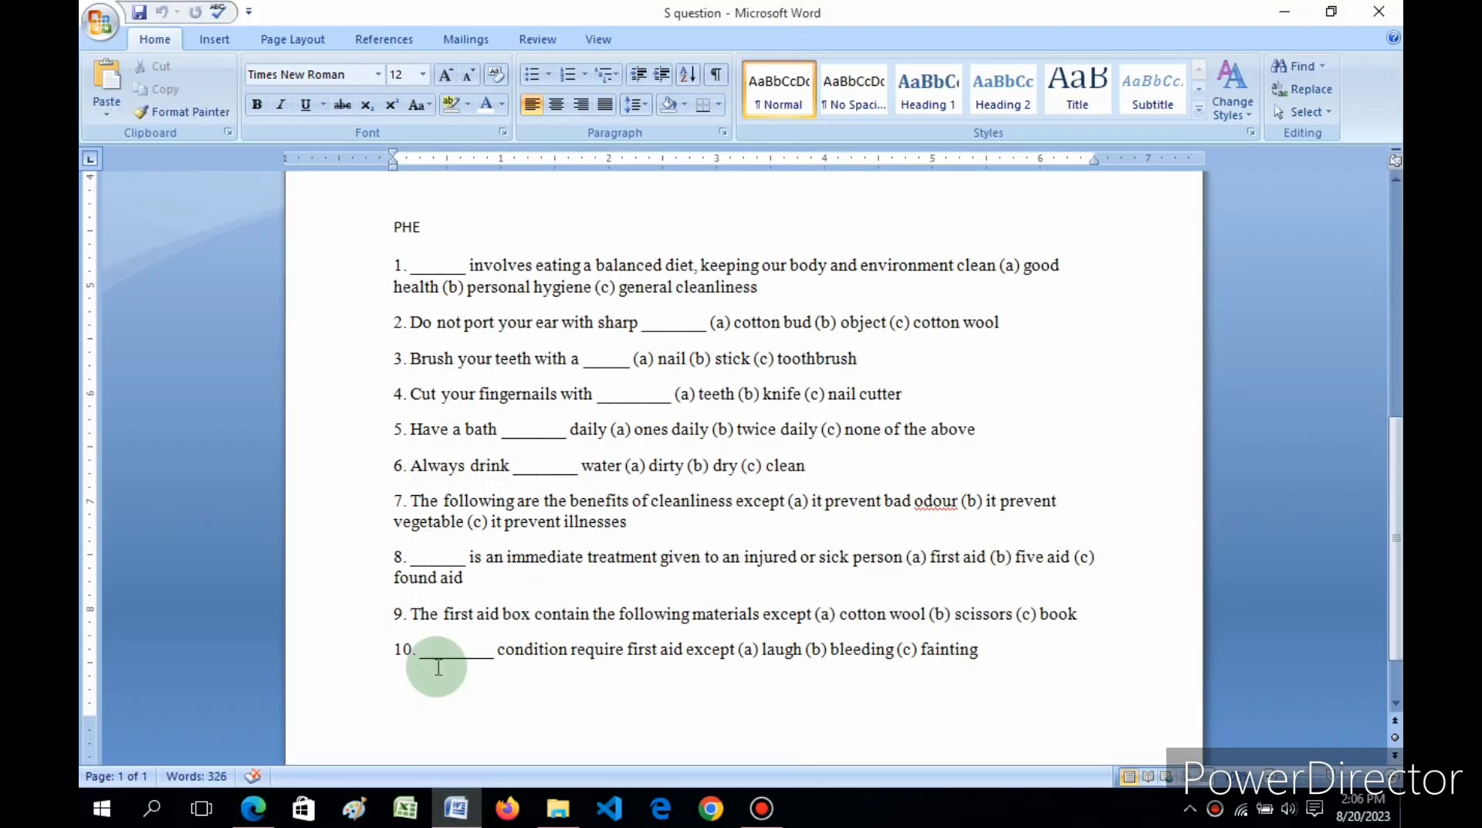
{"action": "left_click", "coordinate": [412, 501]}
{"action": "left_click_drag", "start_coordinate": [424, 502], "coordinate": [626, 523]}
{"action": "key", "text": "ctrl+c"}
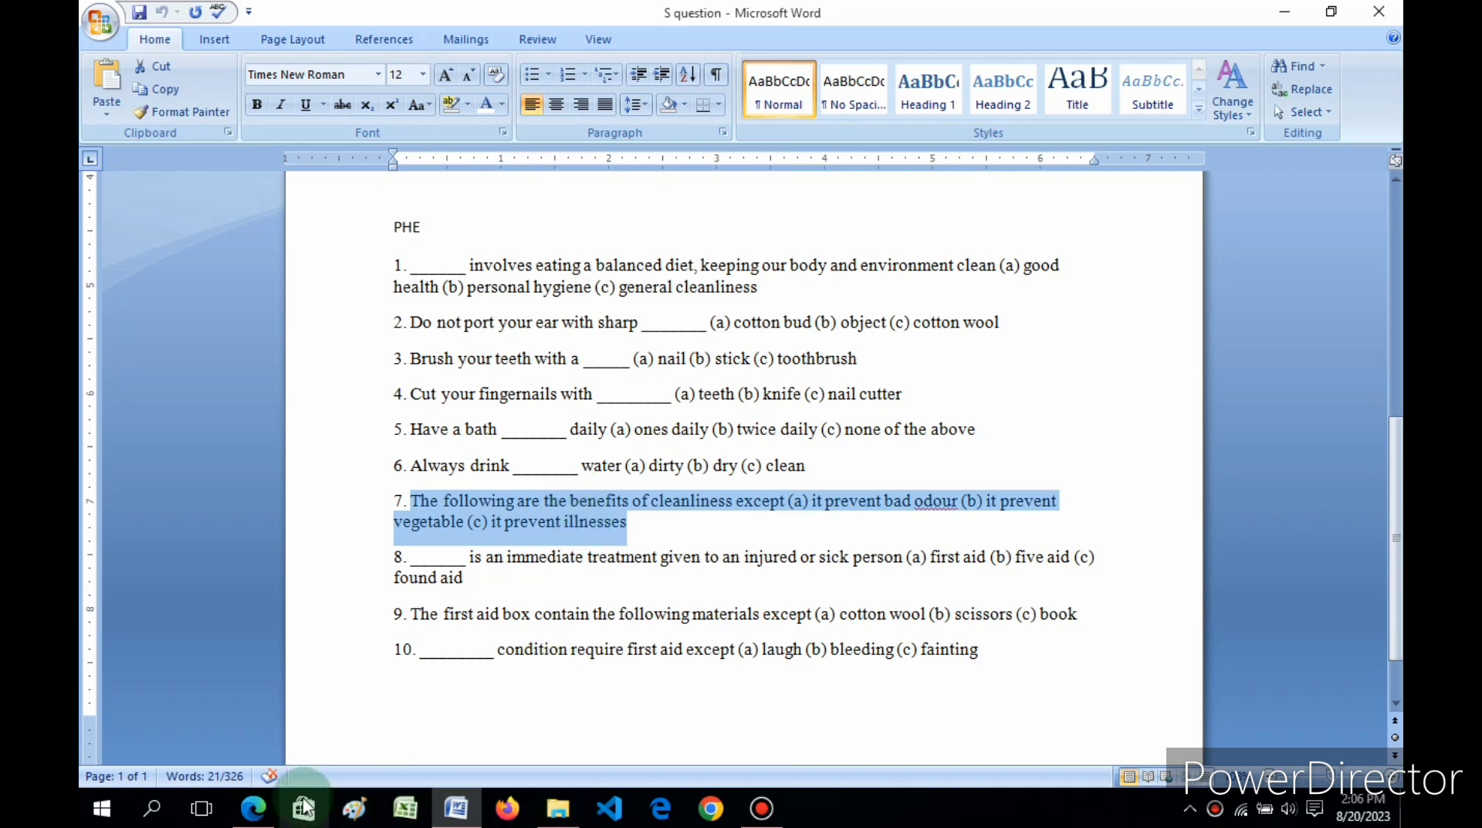
{"action": "left_click", "coordinate": [253, 808]}
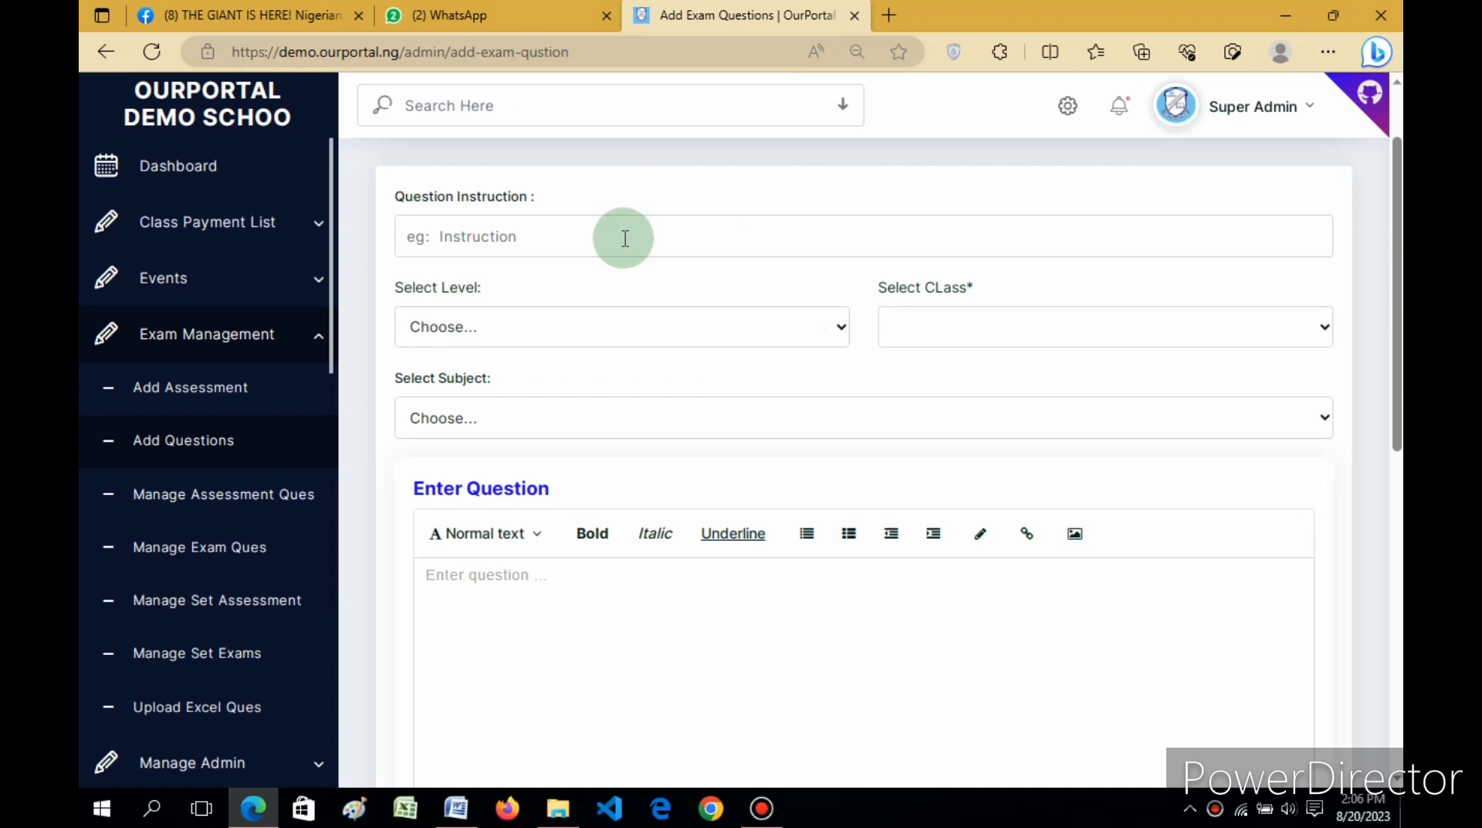
Step: Set level to Primary Level, class to Basic 1 and subject to Physical Health Education
{"action": "left_click", "coordinate": [762, 337]}
{"action": "left_click", "coordinate": [596, 380]}
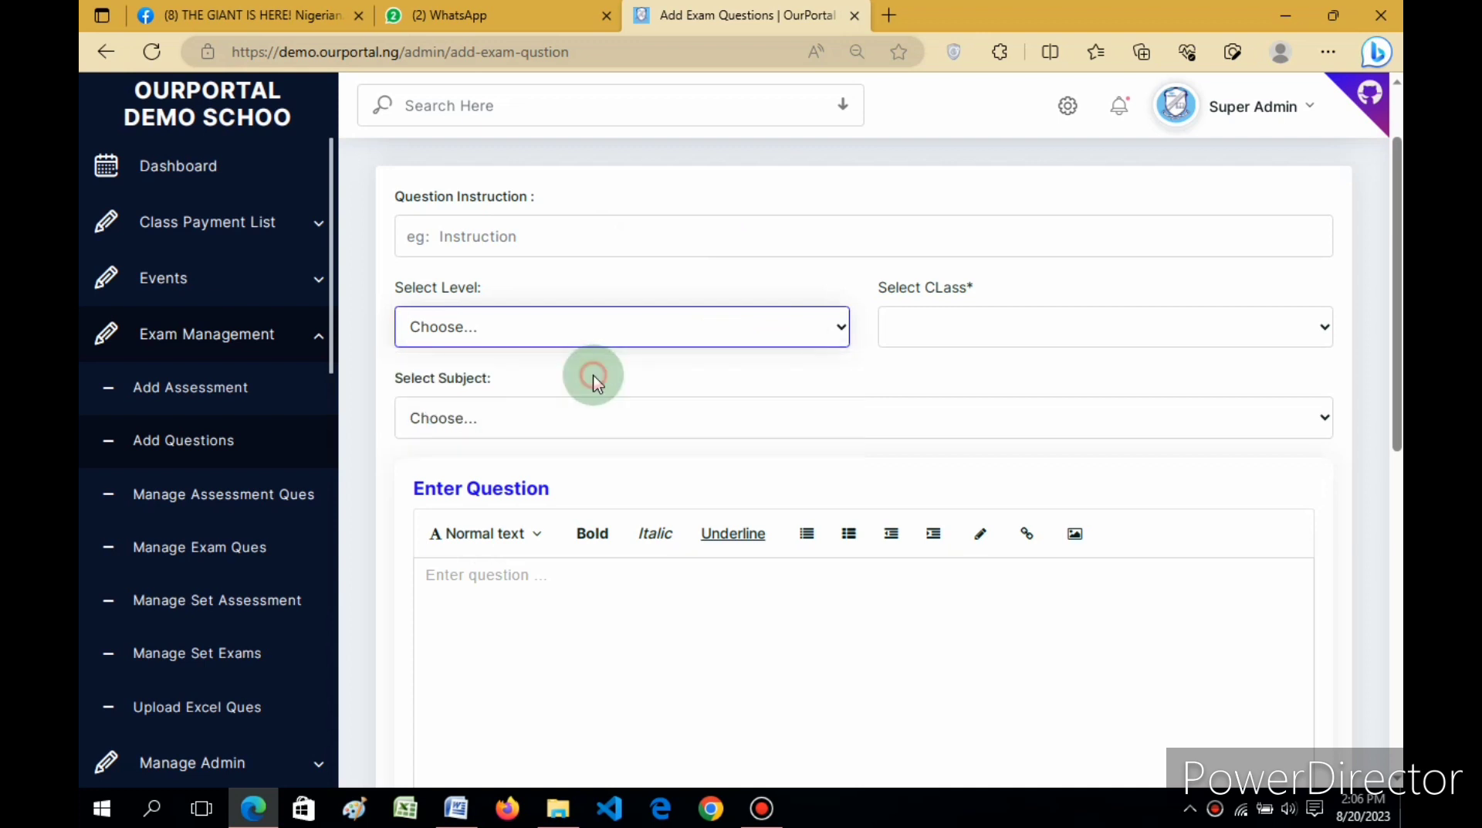
{"action": "left_click", "coordinate": [943, 326]}
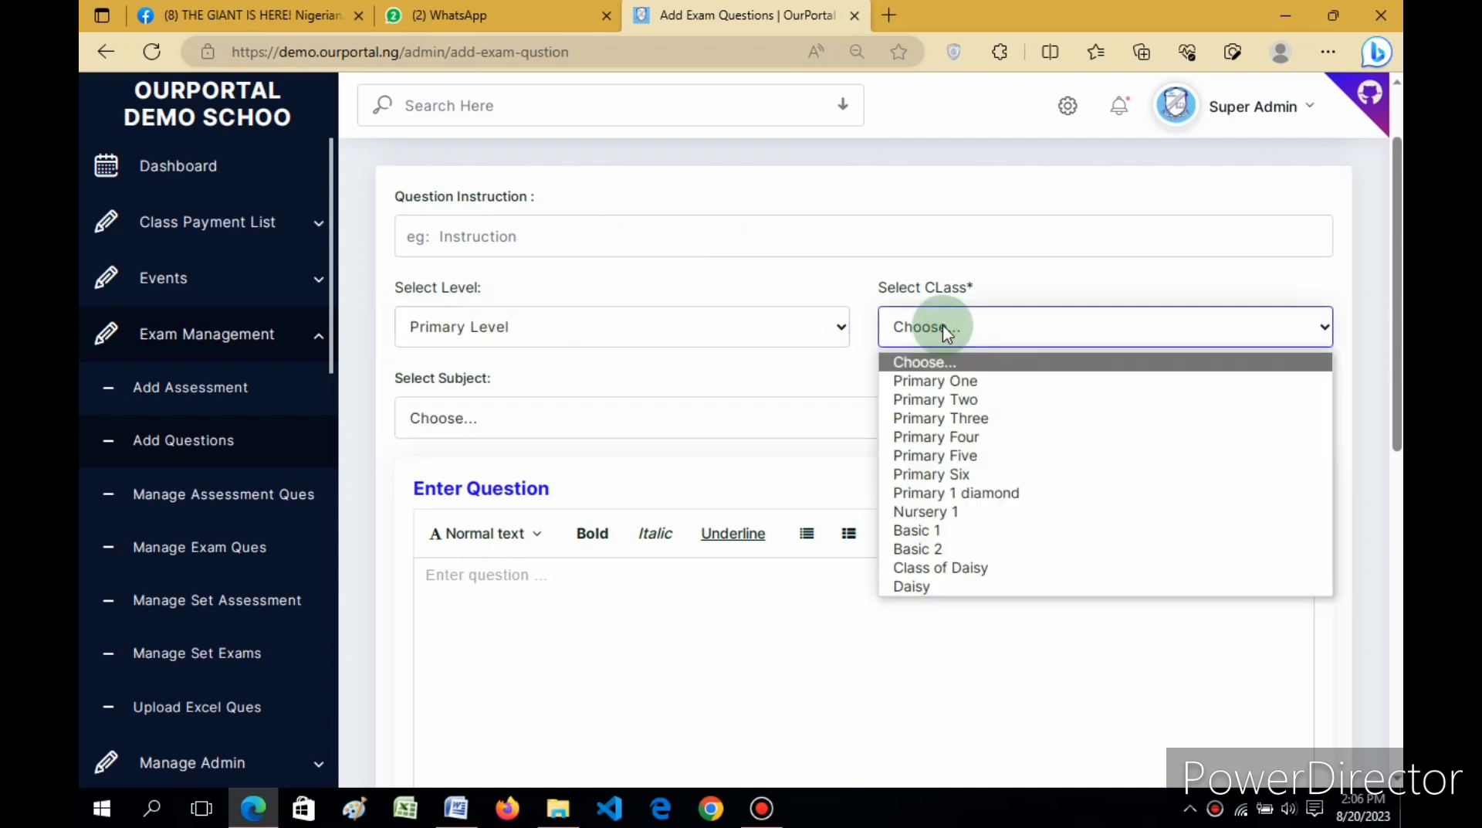
{"action": "left_click", "coordinate": [929, 530]}
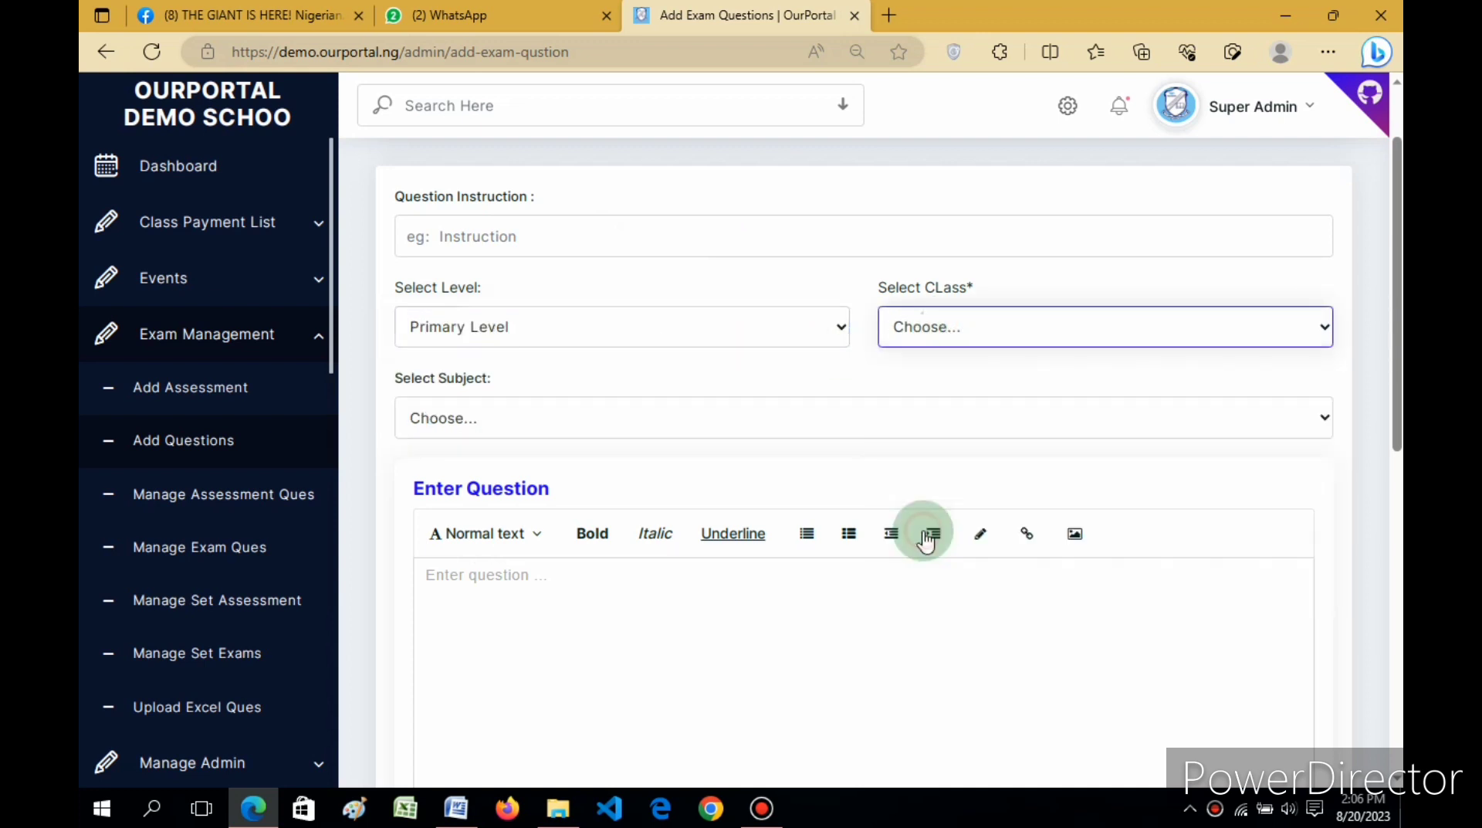
{"action": "left_click", "coordinate": [834, 417]}
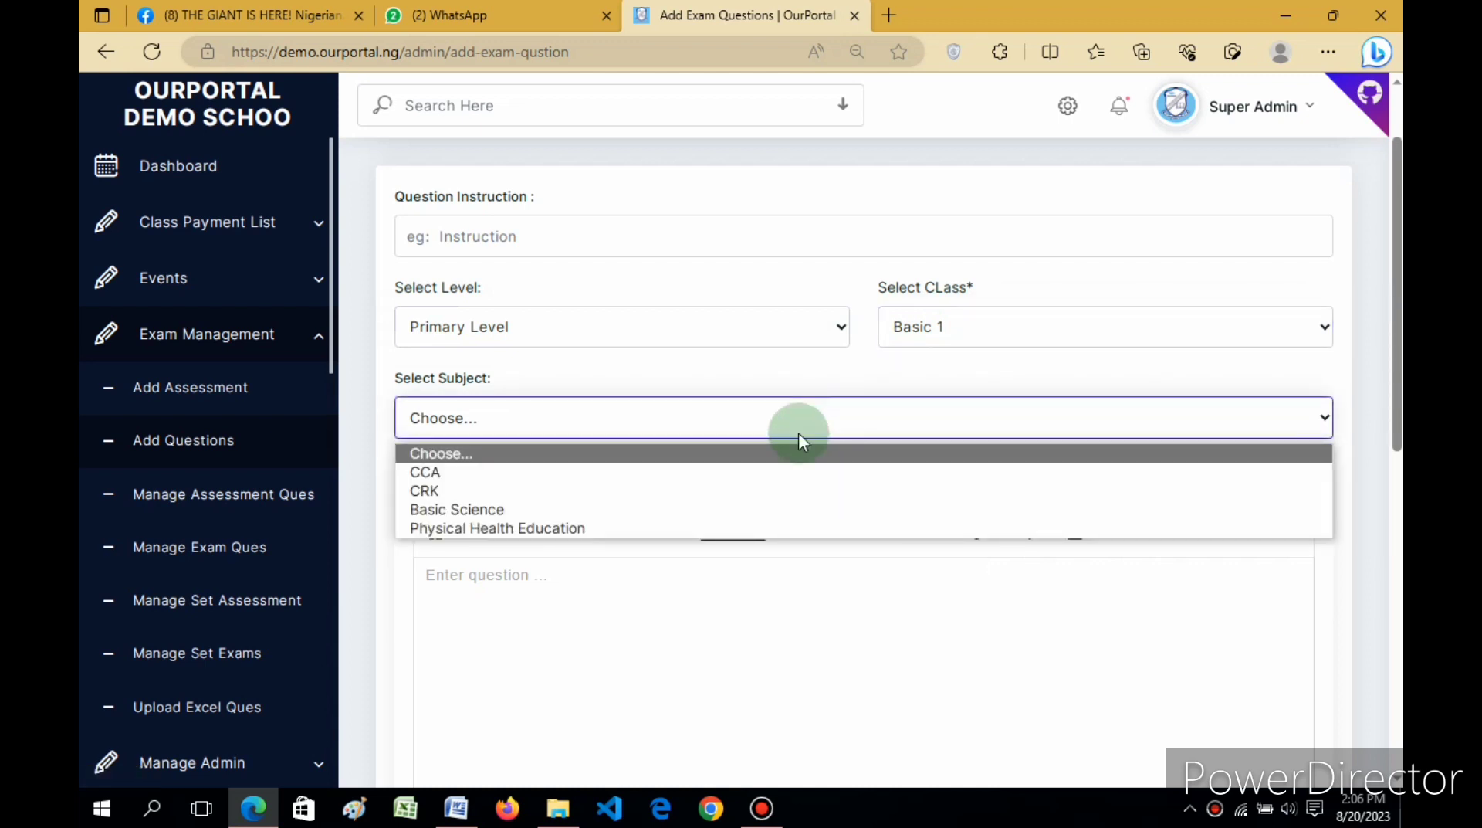
{"action": "left_click", "coordinate": [596, 528]}
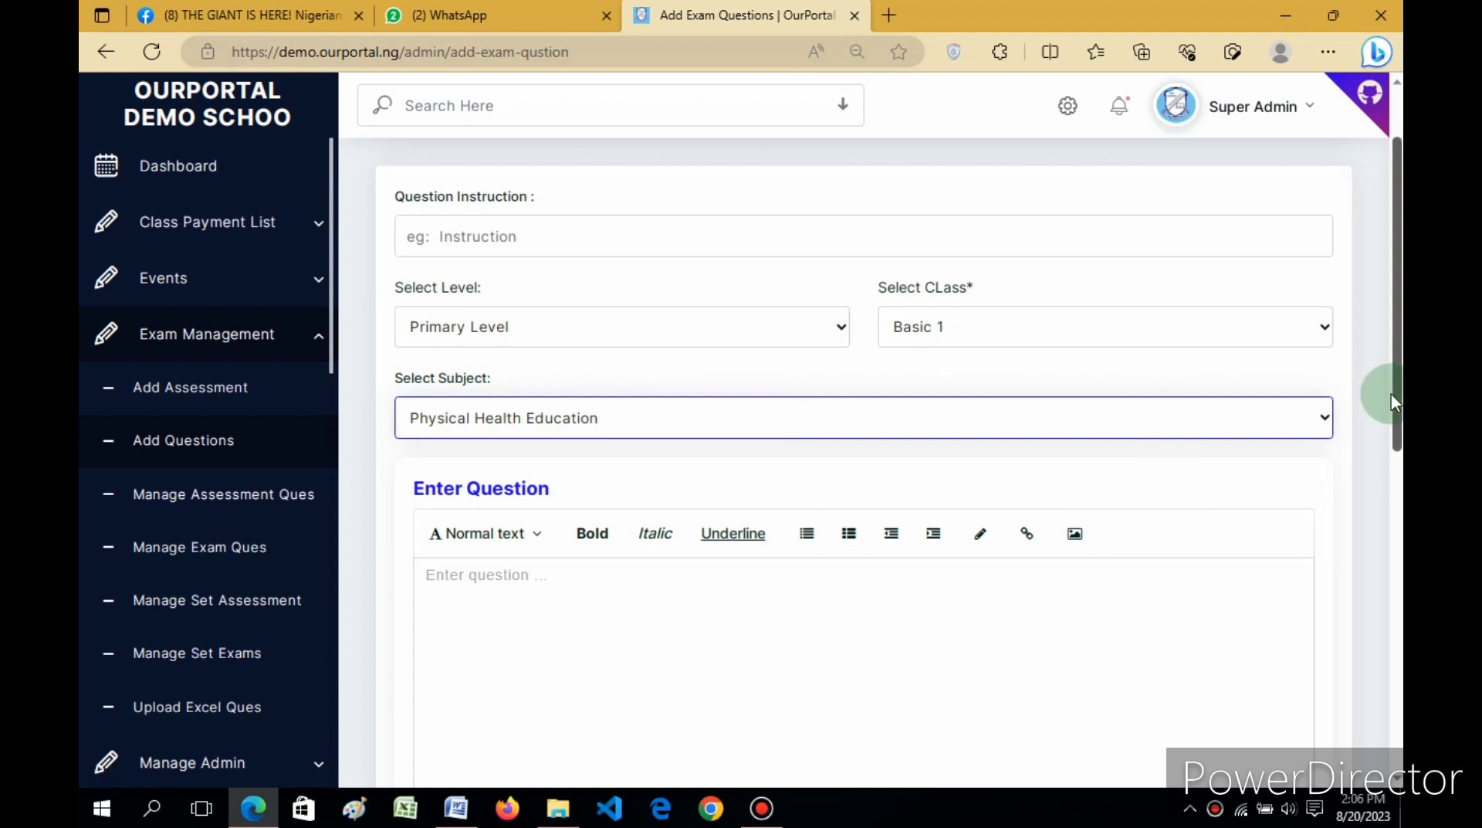
Step: Paste the cleanliness question, correct 'prevent' to 'prevents', and select answer (a)'s text
{"action": "left_click", "coordinate": [901, 633]}
{"action": "key", "text": "ctrl+v"}
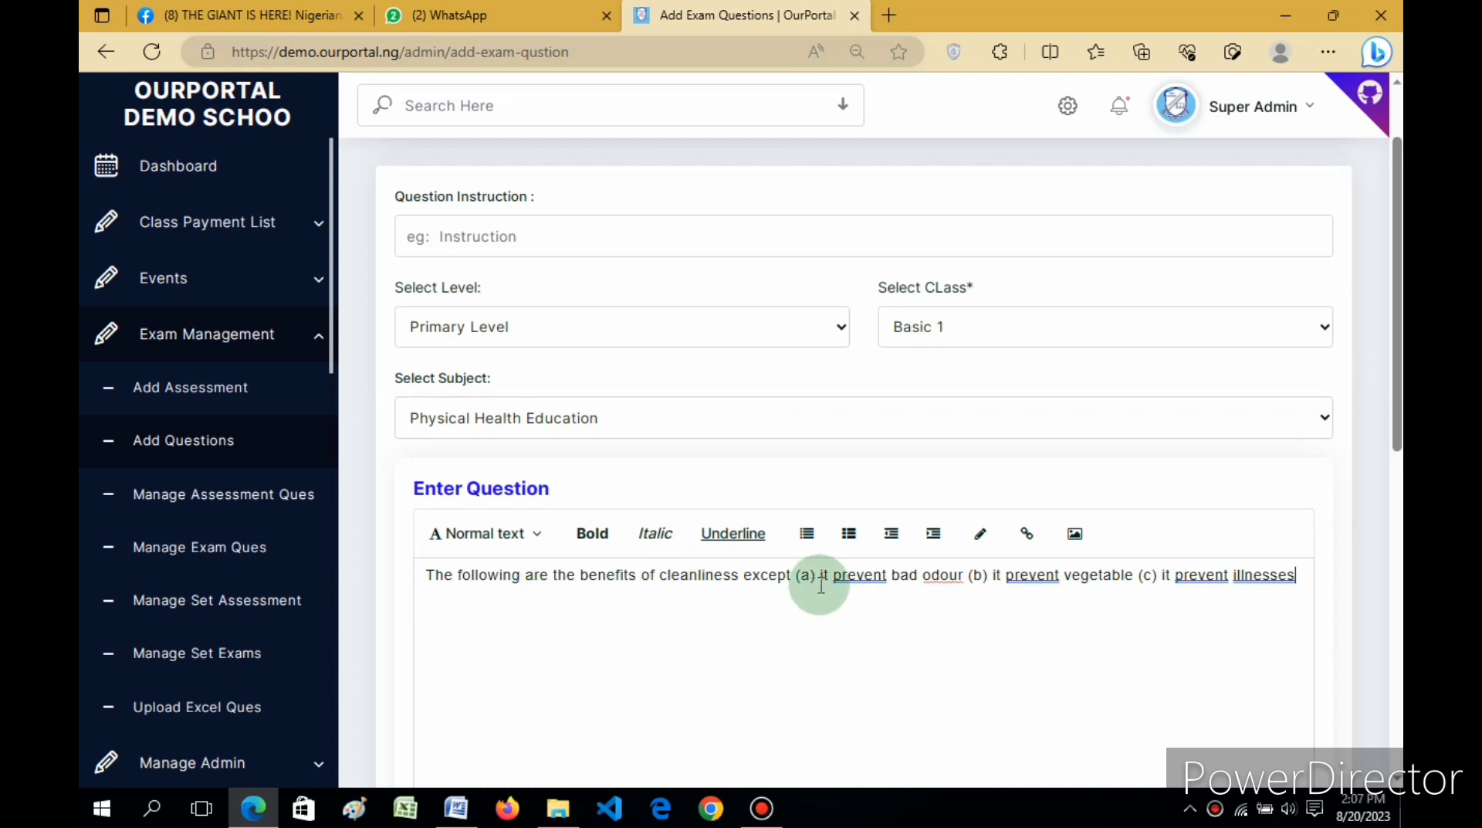
{"action": "left_click", "coordinate": [855, 581]}
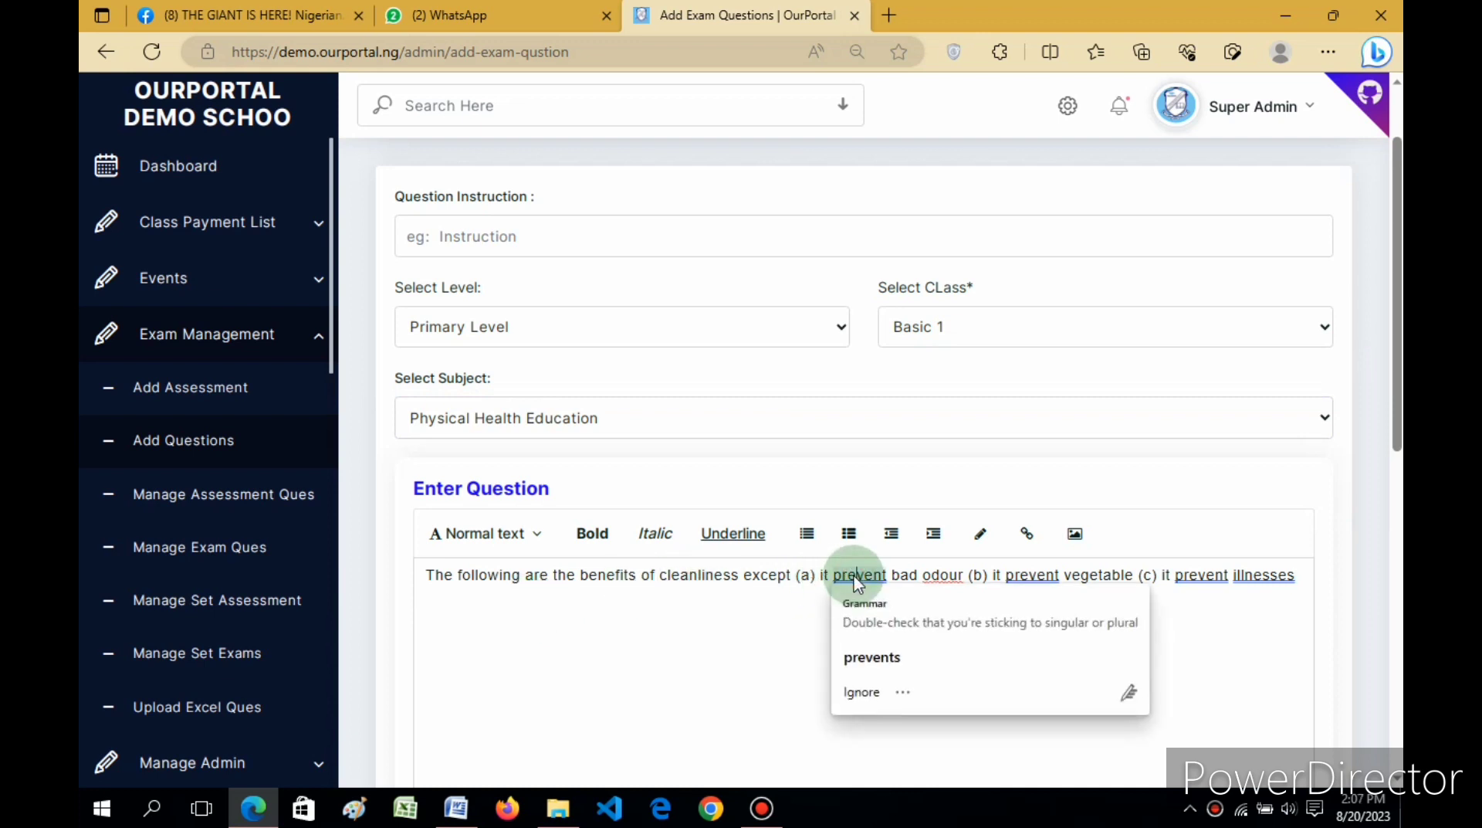
{"action": "left_click", "coordinate": [865, 656]}
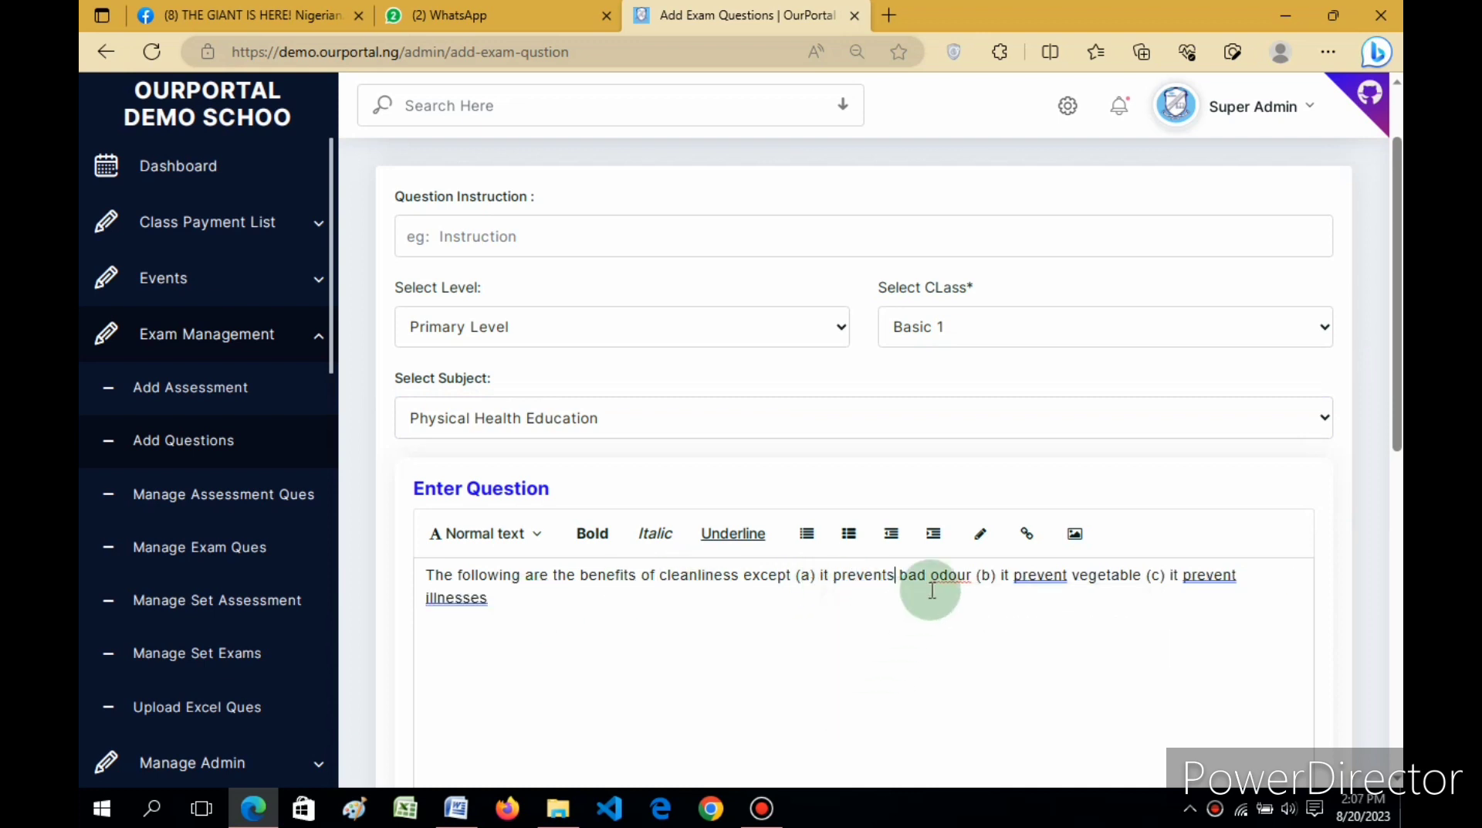
{"action": "left_click", "coordinate": [817, 577]}
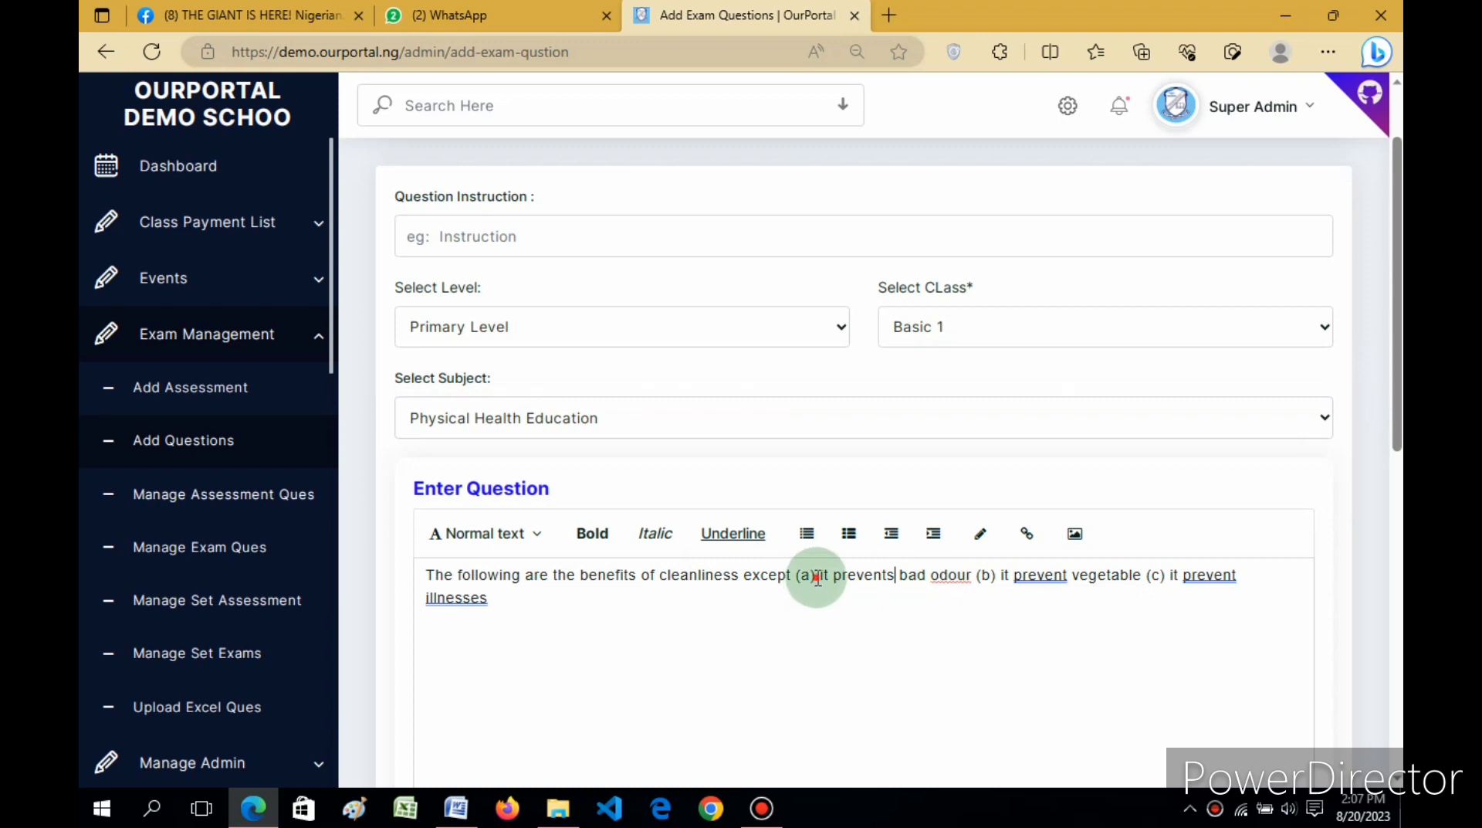
{"action": "left_click_drag", "start_coordinate": [818, 578], "coordinate": [972, 585]}
{"action": "key", "text": "ctrl+c"}
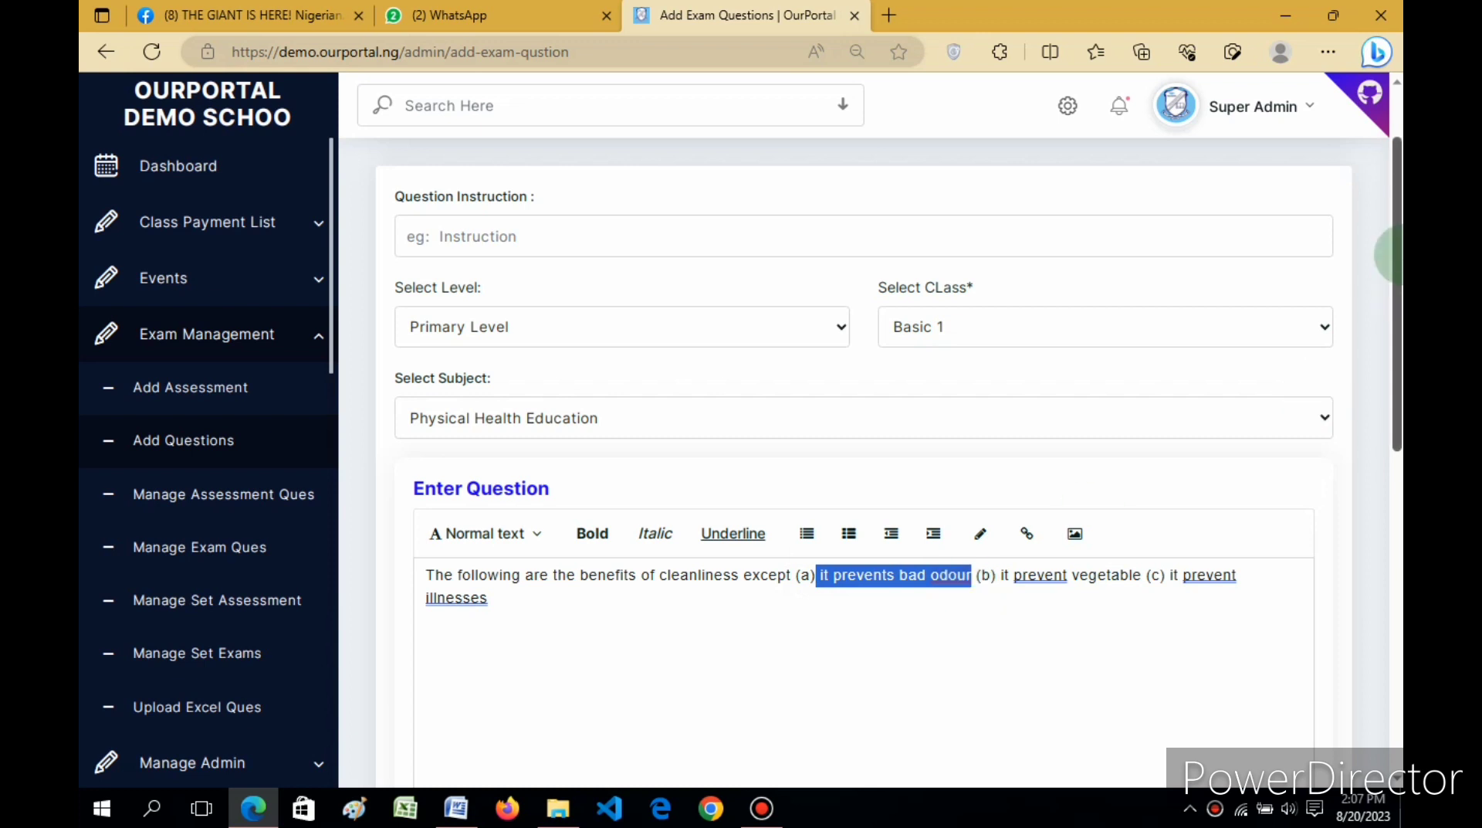
{"action": "left_click_drag", "start_coordinate": [1395, 245], "coordinate": [1386, 432]}
Step: Paste 'it prevents bad odour' into Option A and correct the second 'prevent' to 'prevents'
{"action": "left_click", "coordinate": [551, 544]}
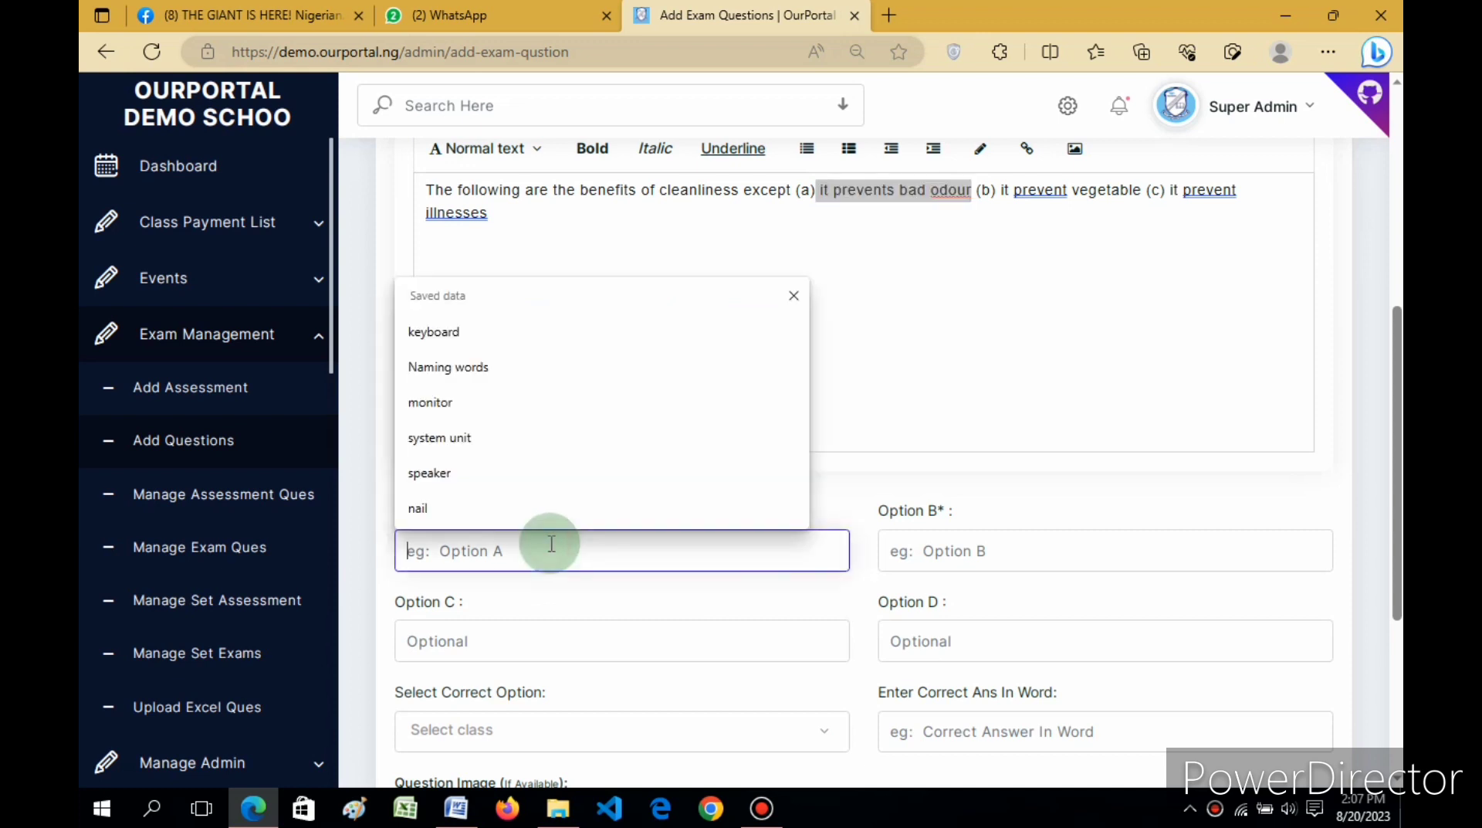
{"action": "key", "text": "ctrl+v"}
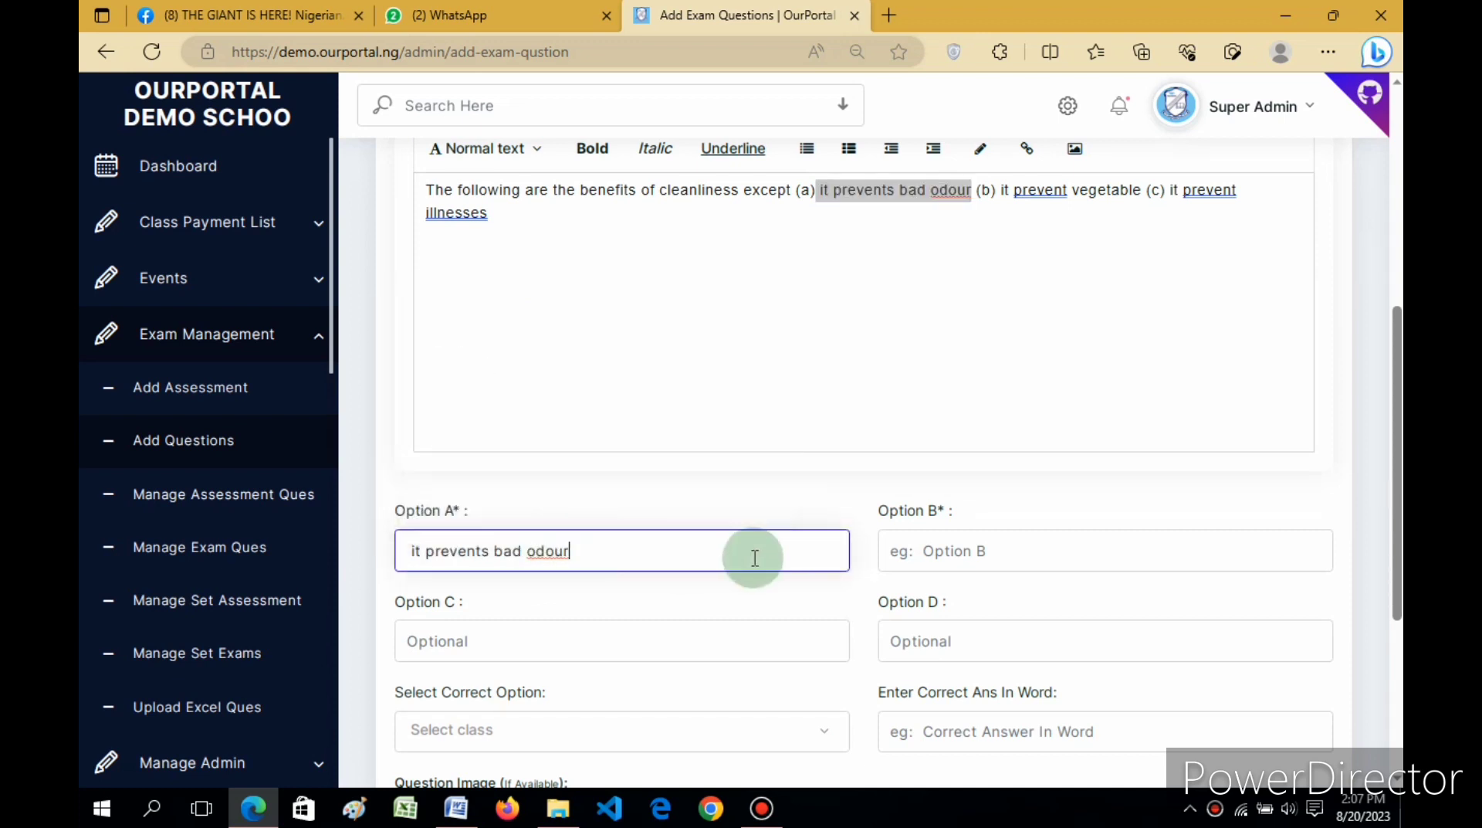
{"action": "left_click", "coordinate": [1056, 187]}
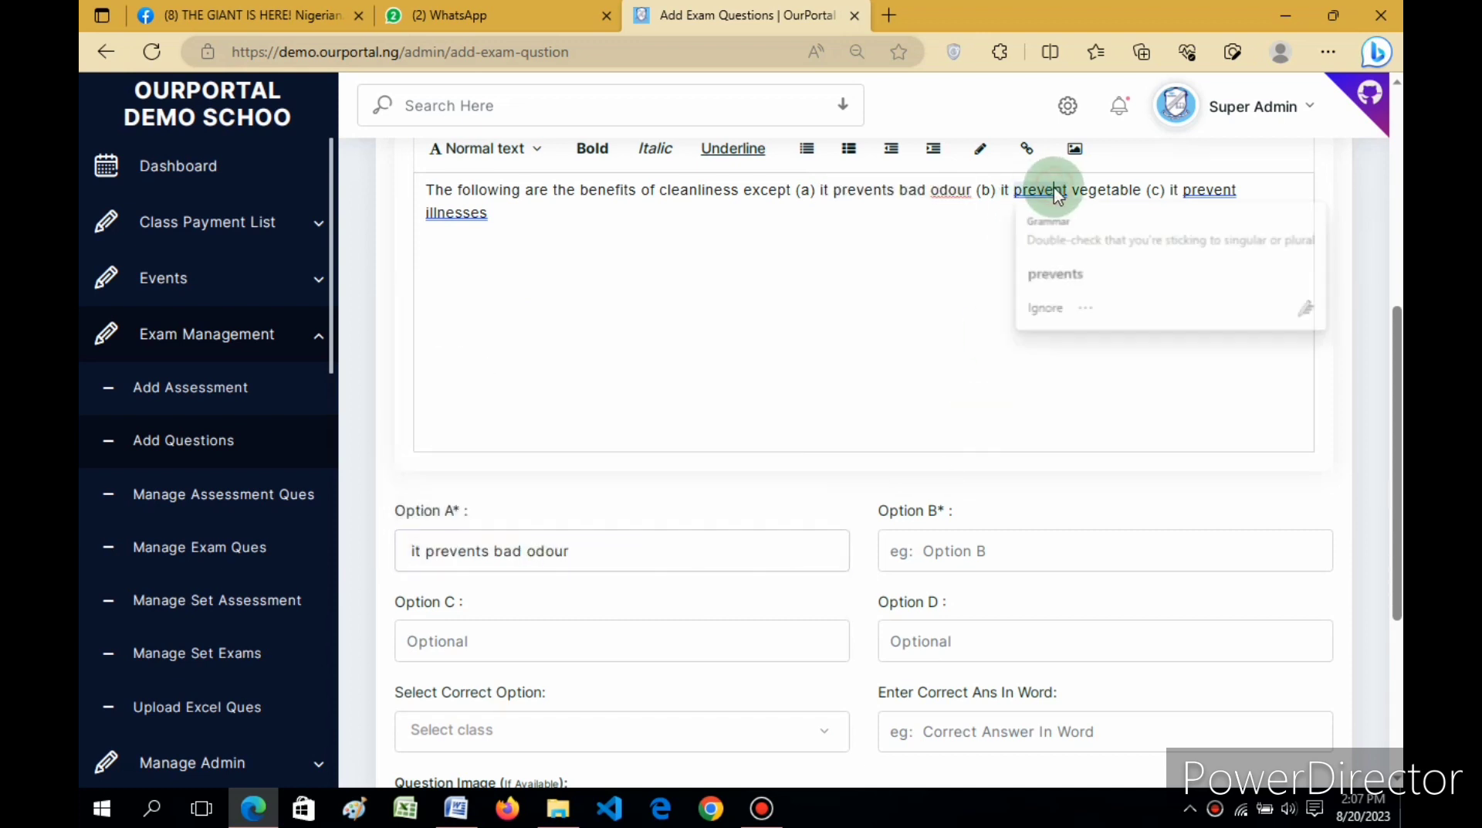
{"action": "left_click", "coordinate": [1050, 264]}
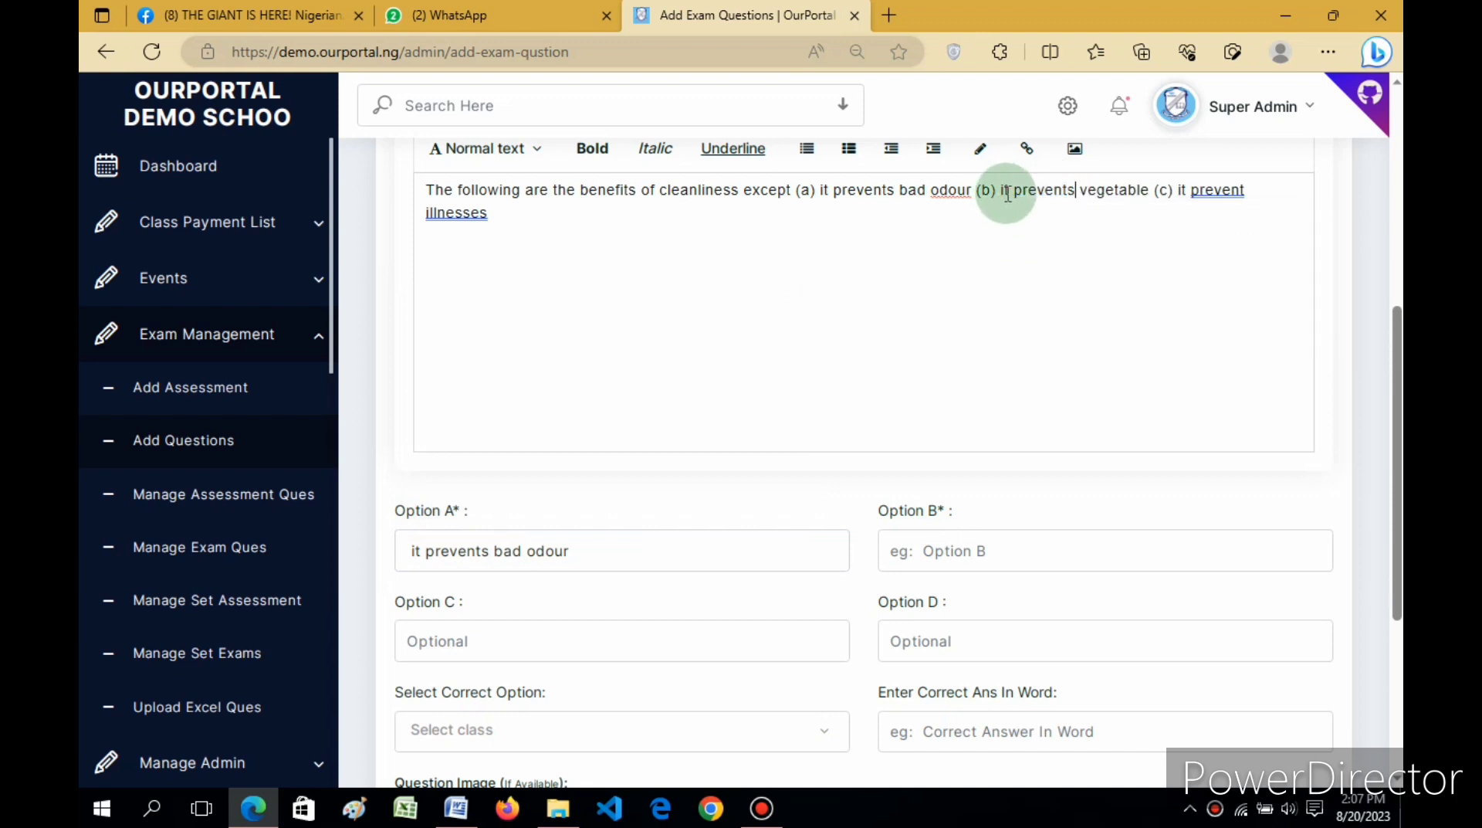
Step: Fill Option B with answer (b), edited to read 'it prevents unhealthy body.'
{"action": "left_click", "coordinate": [1149, 188]}
{"action": "left_click_drag", "start_coordinate": [1149, 189], "coordinate": [1002, 192]}
{"action": "key", "text": "ctrl+c"}
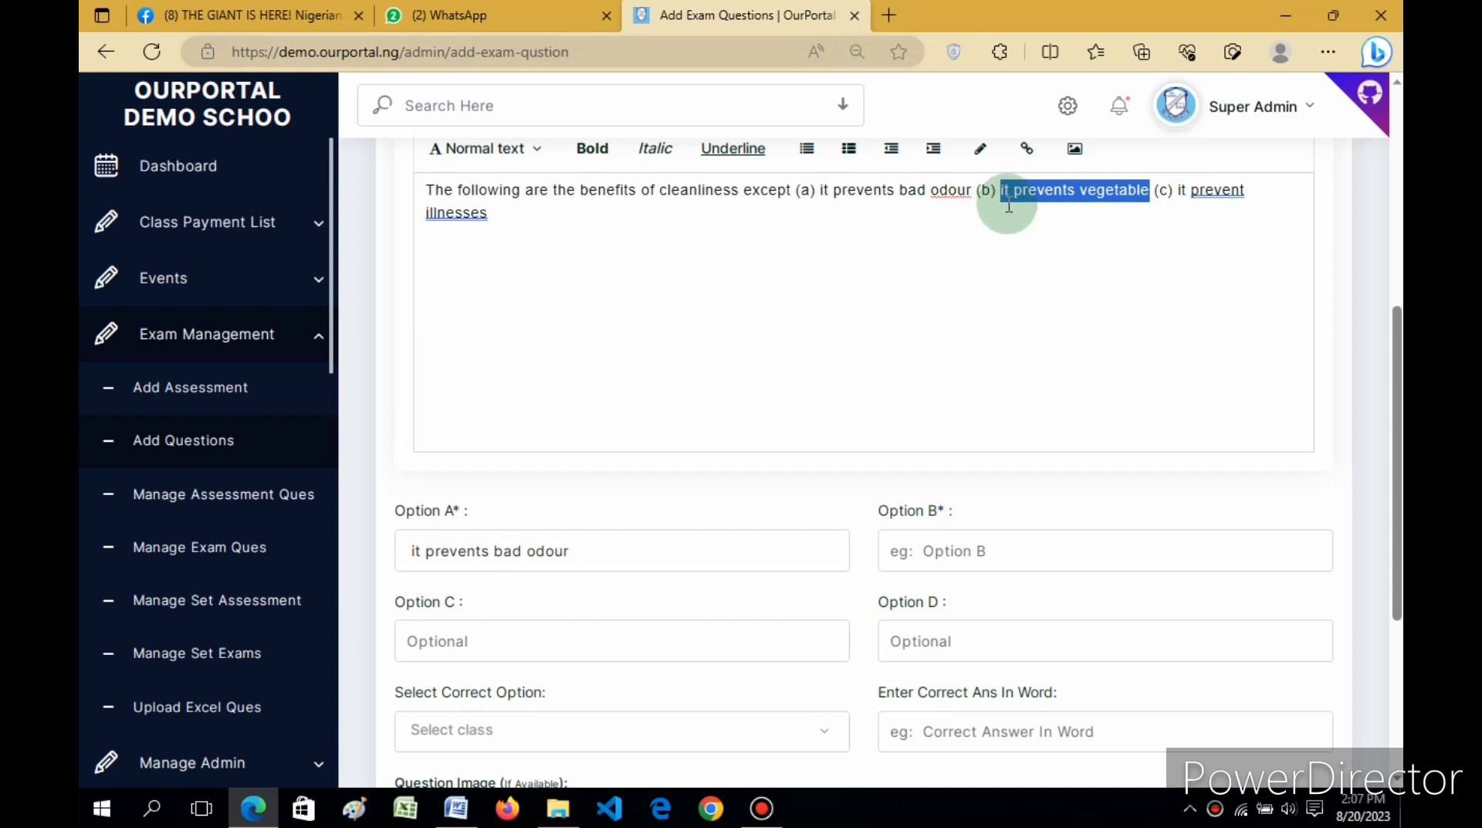
{"action": "left_click", "coordinate": [973, 560]}
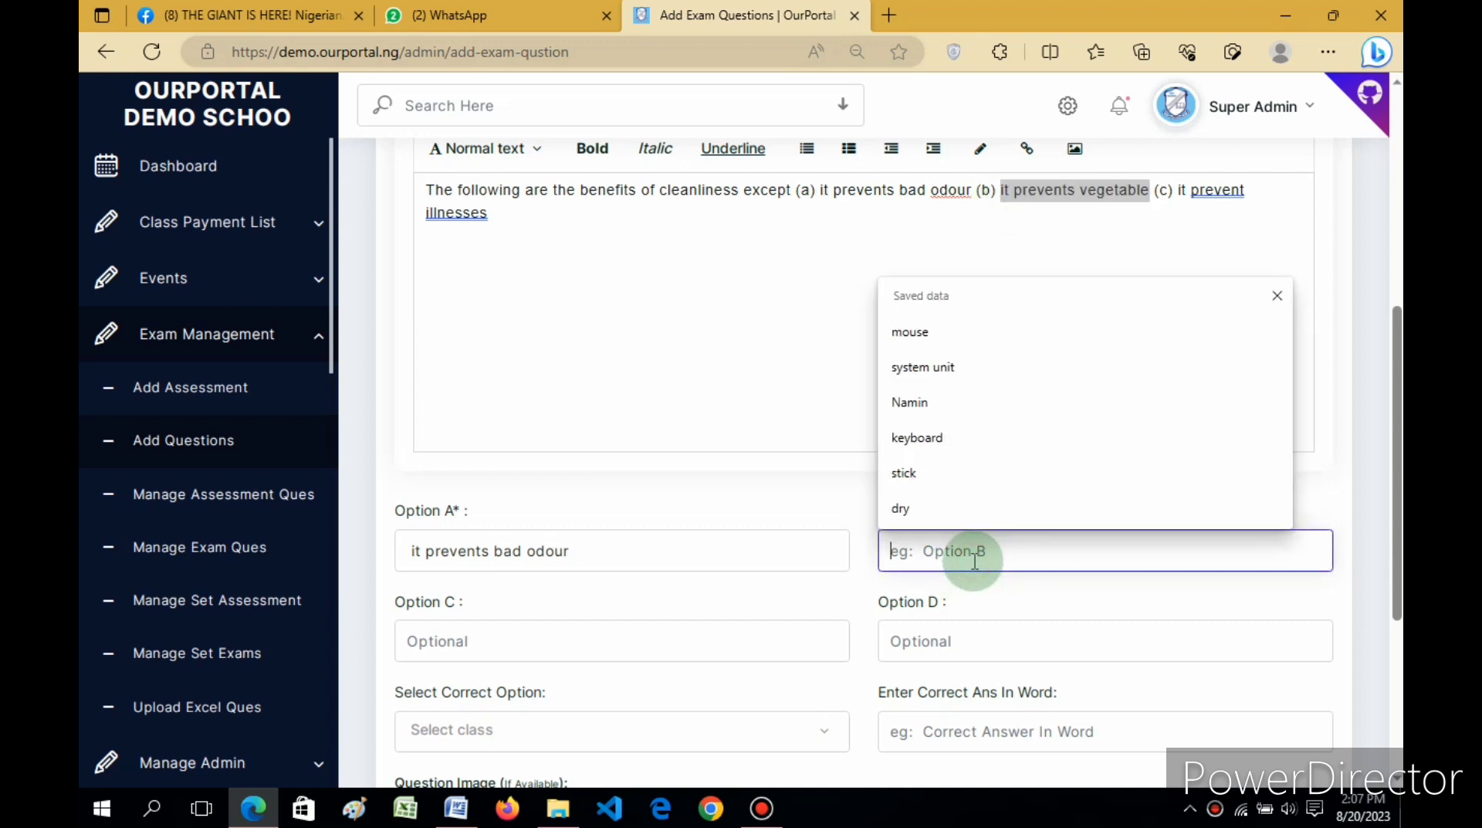
{"action": "key", "text": "ctrl+v"}
{"action": "key", "text": "BackSpace"}
{"action": "key", "text": "BackSpace"}
{"action": "key", "text": "BackSpace"}
{"action": "key", "text": "BackSpace"}
{"action": "key", "text": "BackSpace"}
{"action": "key", "text": "BackSpace"}
{"action": "key", "text": "BackSpace"}
{"action": "key", "text": "BackSpace"}
{"action": "key", "text": "BackSpace"}
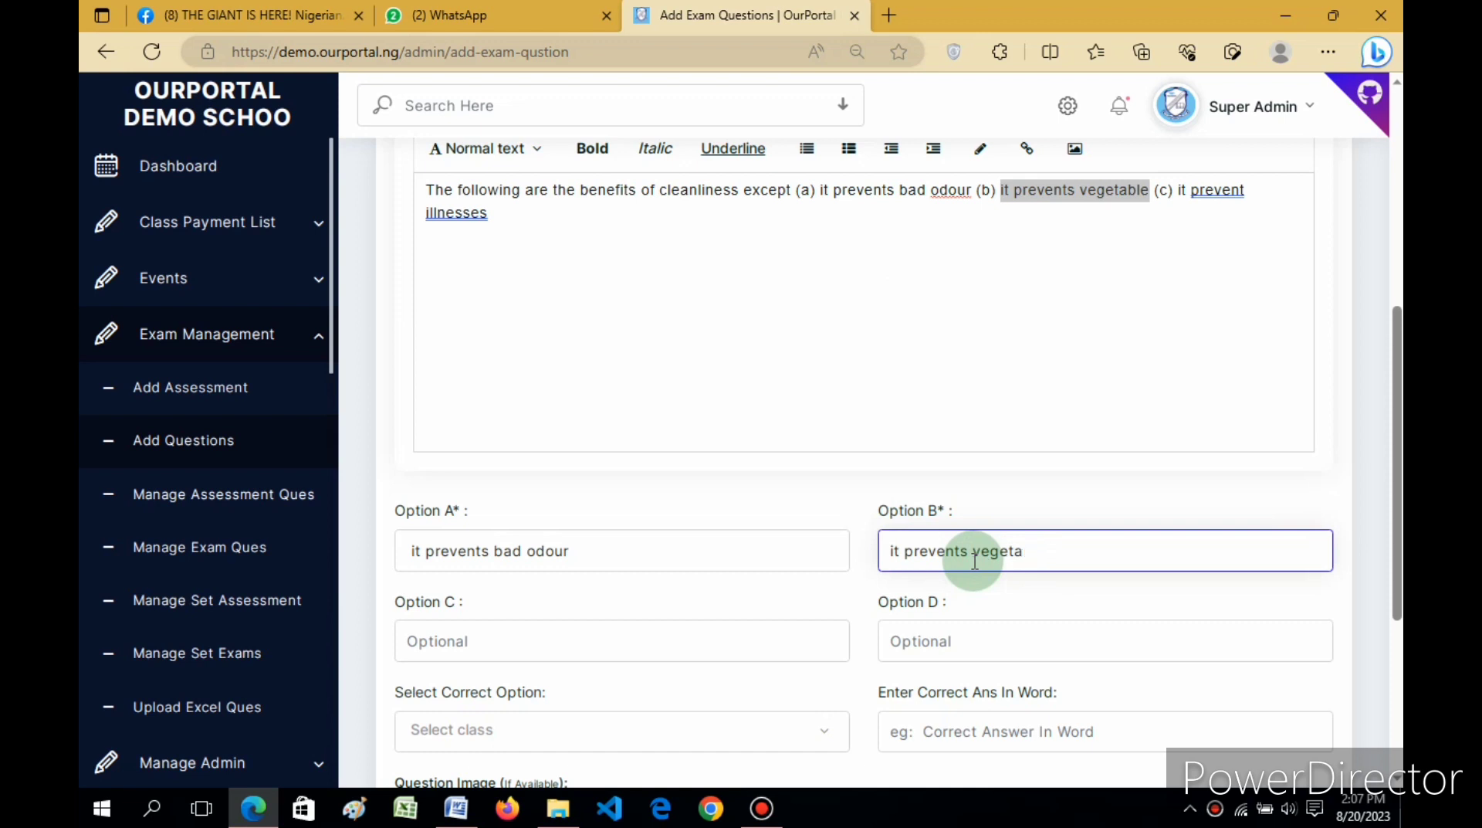
{"action": "type", "text": "sme"}
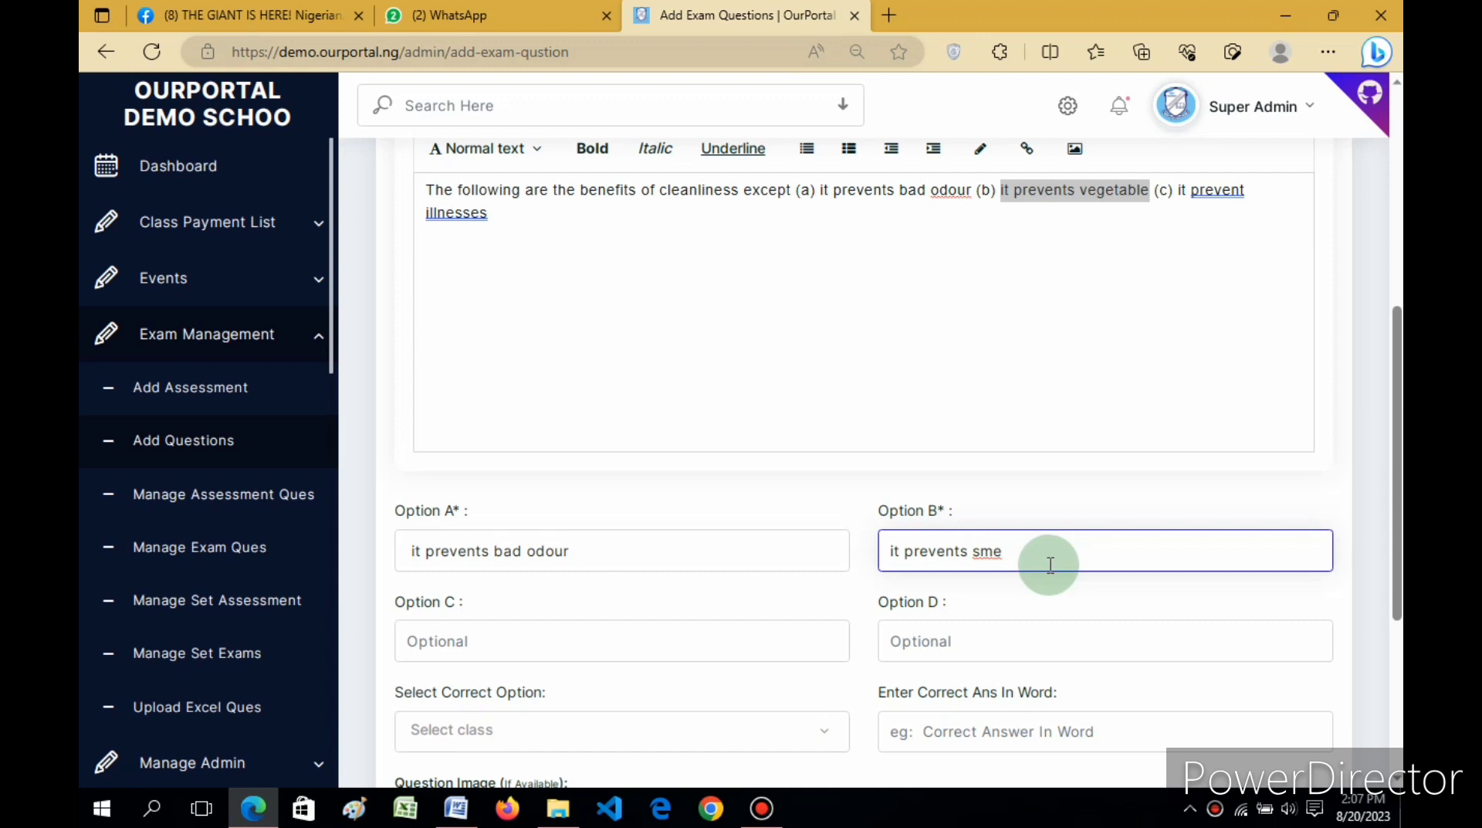
{"action": "key", "text": "BackSpace"}
{"action": "key", "text": "BackSpace"}
{"action": "key", "text": "BackSpace"}
{"action": "type", "text": "unhealthy body."}
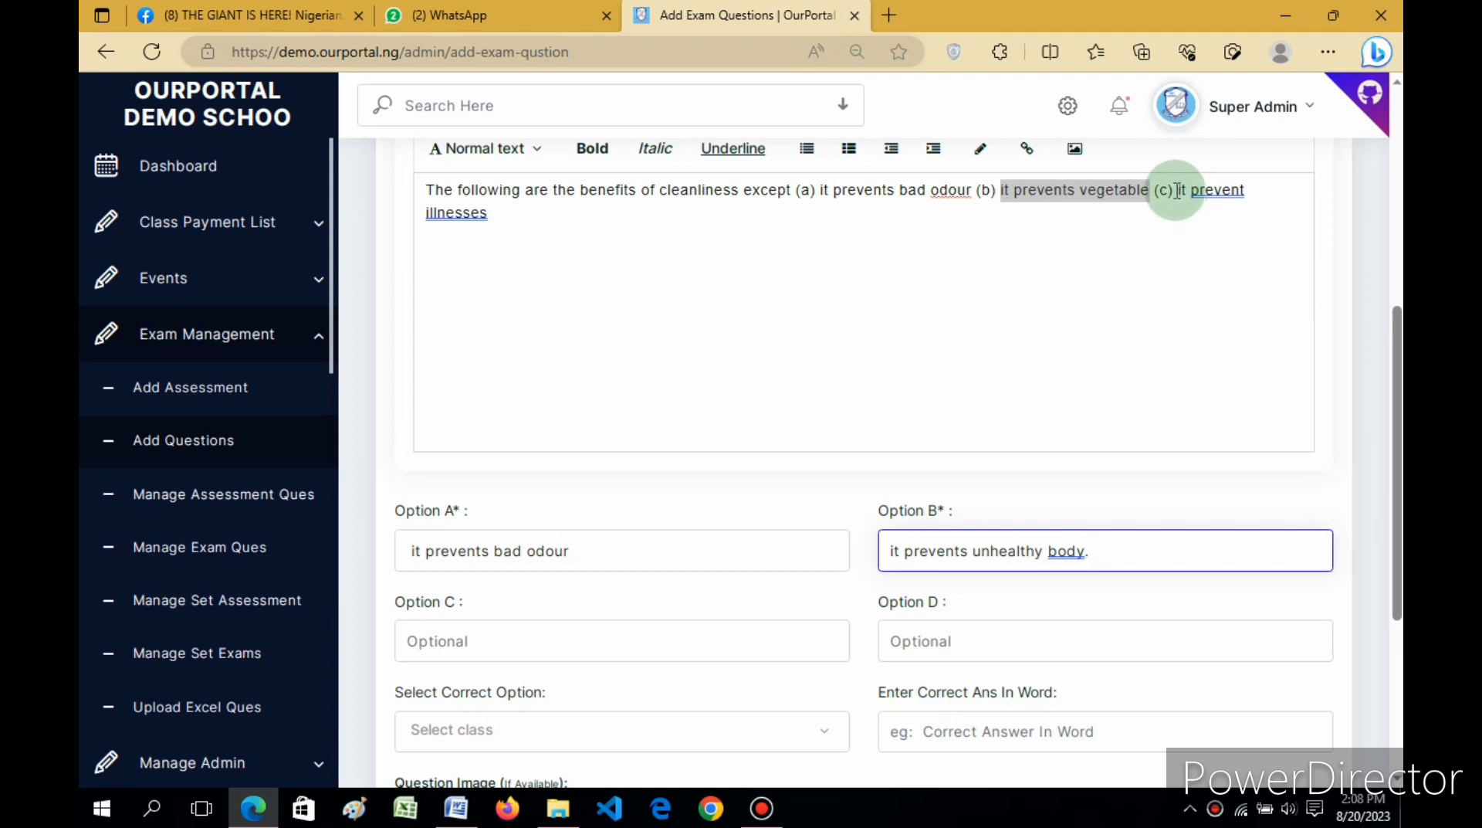
Step: Copy answer (c) into Option C as 'it prevent illnesses'
{"action": "left_click_drag", "start_coordinate": [1179, 190], "coordinate": [1195, 227]}
{"action": "key", "text": "ctrl+c"}
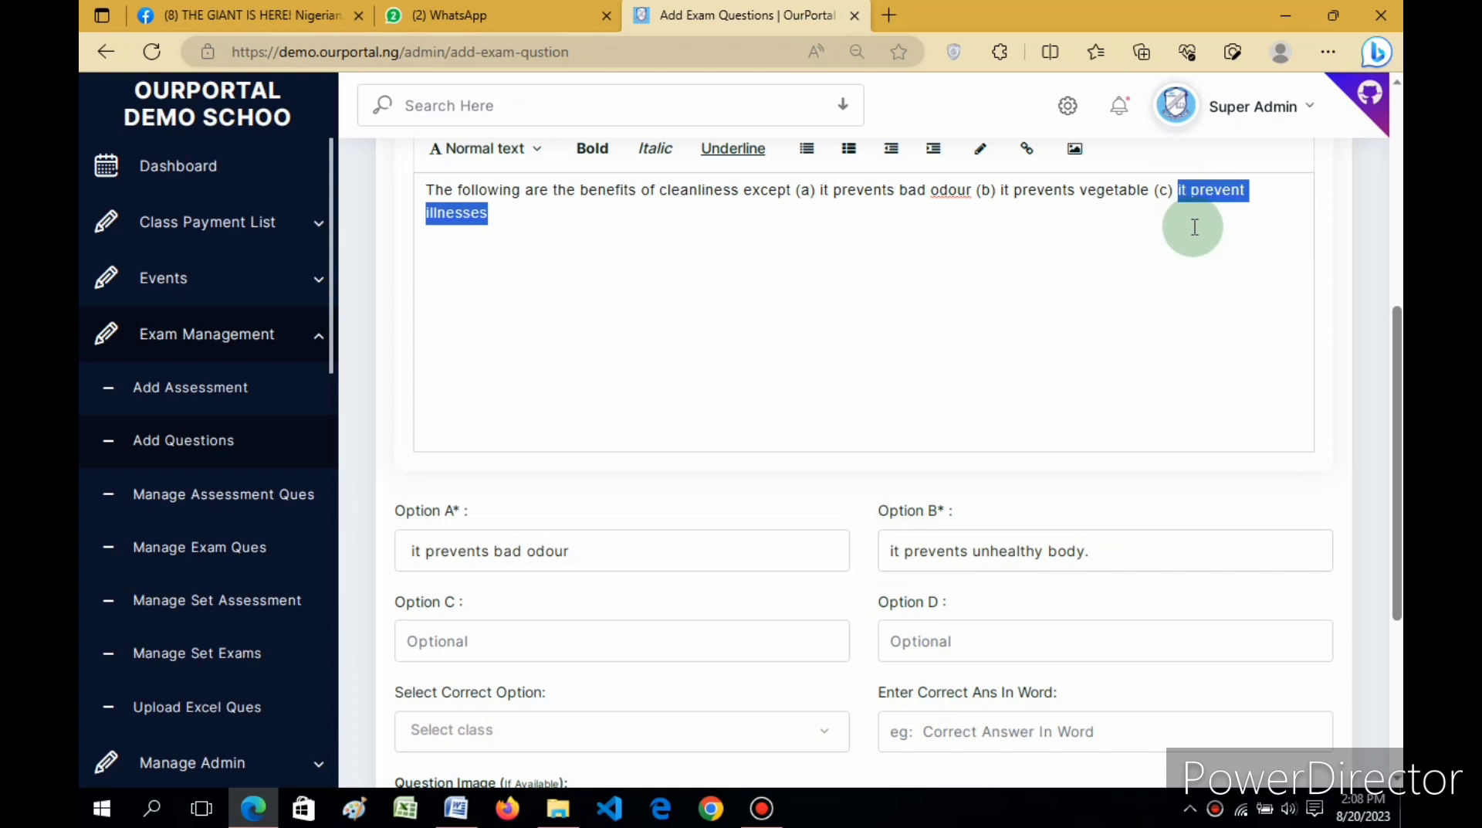
{"action": "left_click_drag", "start_coordinate": [1398, 354], "coordinate": [1399, 440]}
{"action": "left_click", "coordinate": [555, 444]}
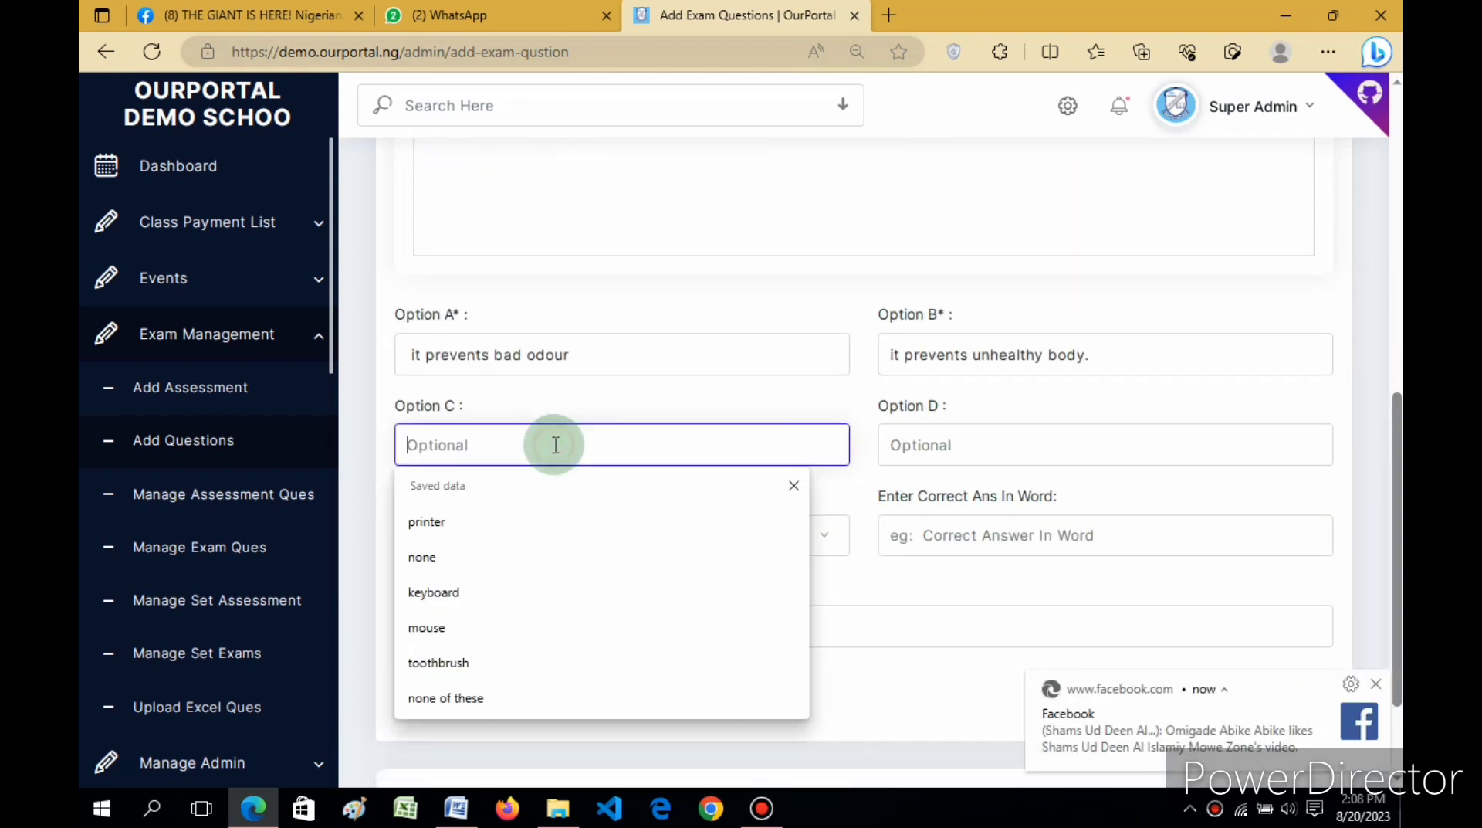
{"action": "key", "text": "ctrl+v"}
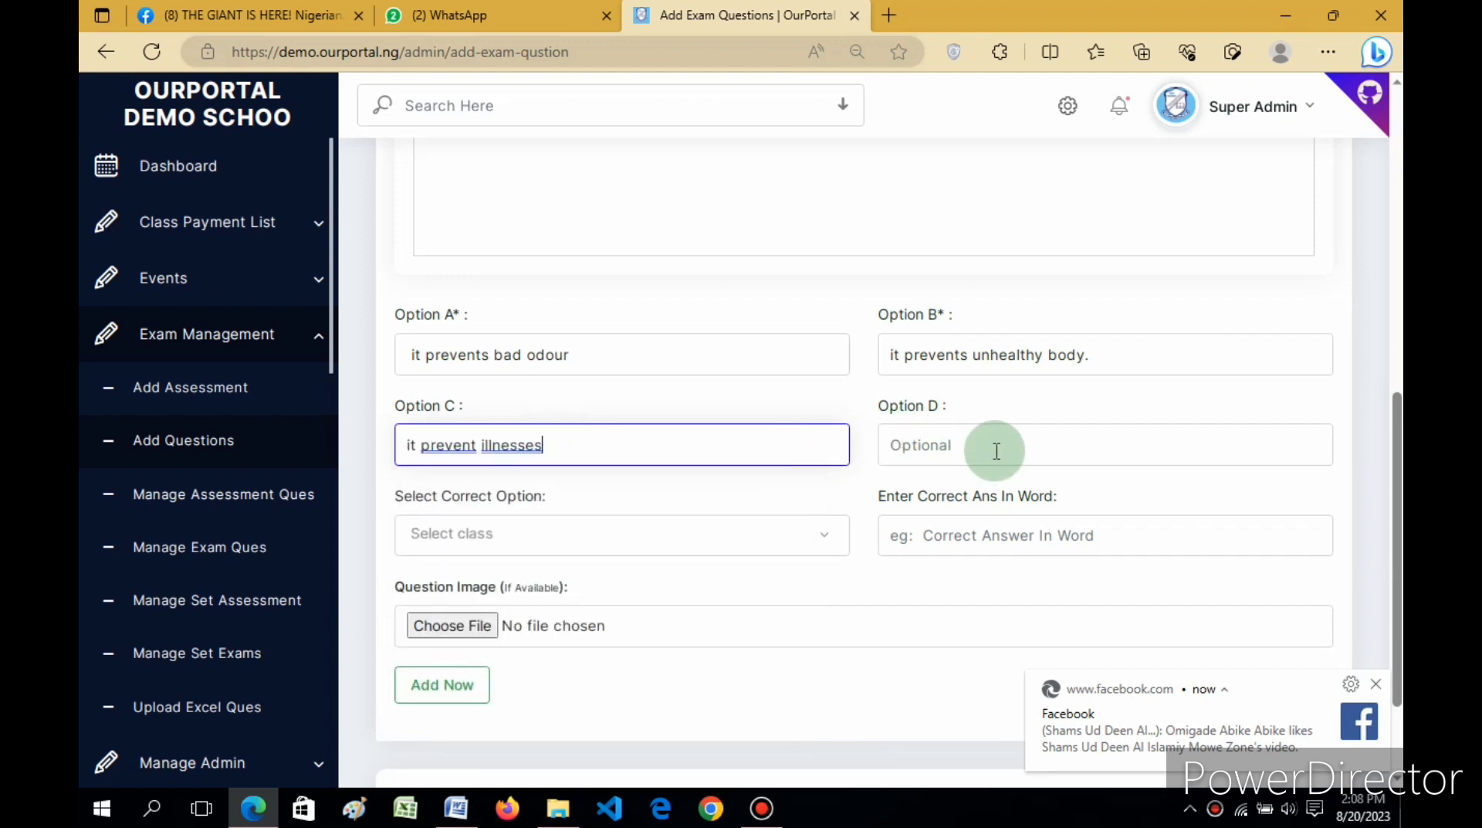
Step: Enter 'none of the above' in Option D via autofill and dismiss the Facebook notification
{"action": "left_click", "coordinate": [998, 445]}
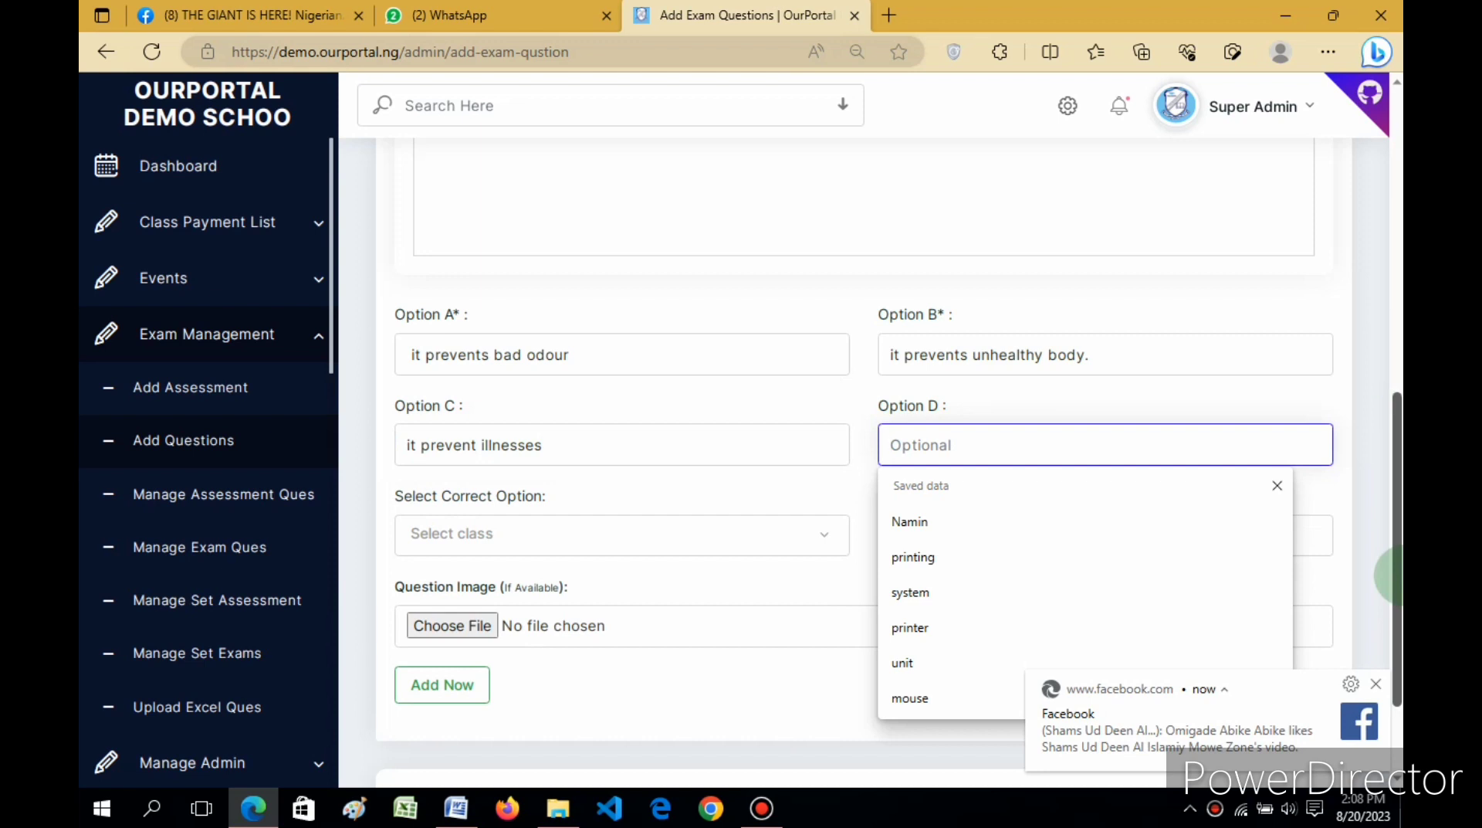
{"action": "type", "text": "non"}
{"action": "key", "text": "Escape"}
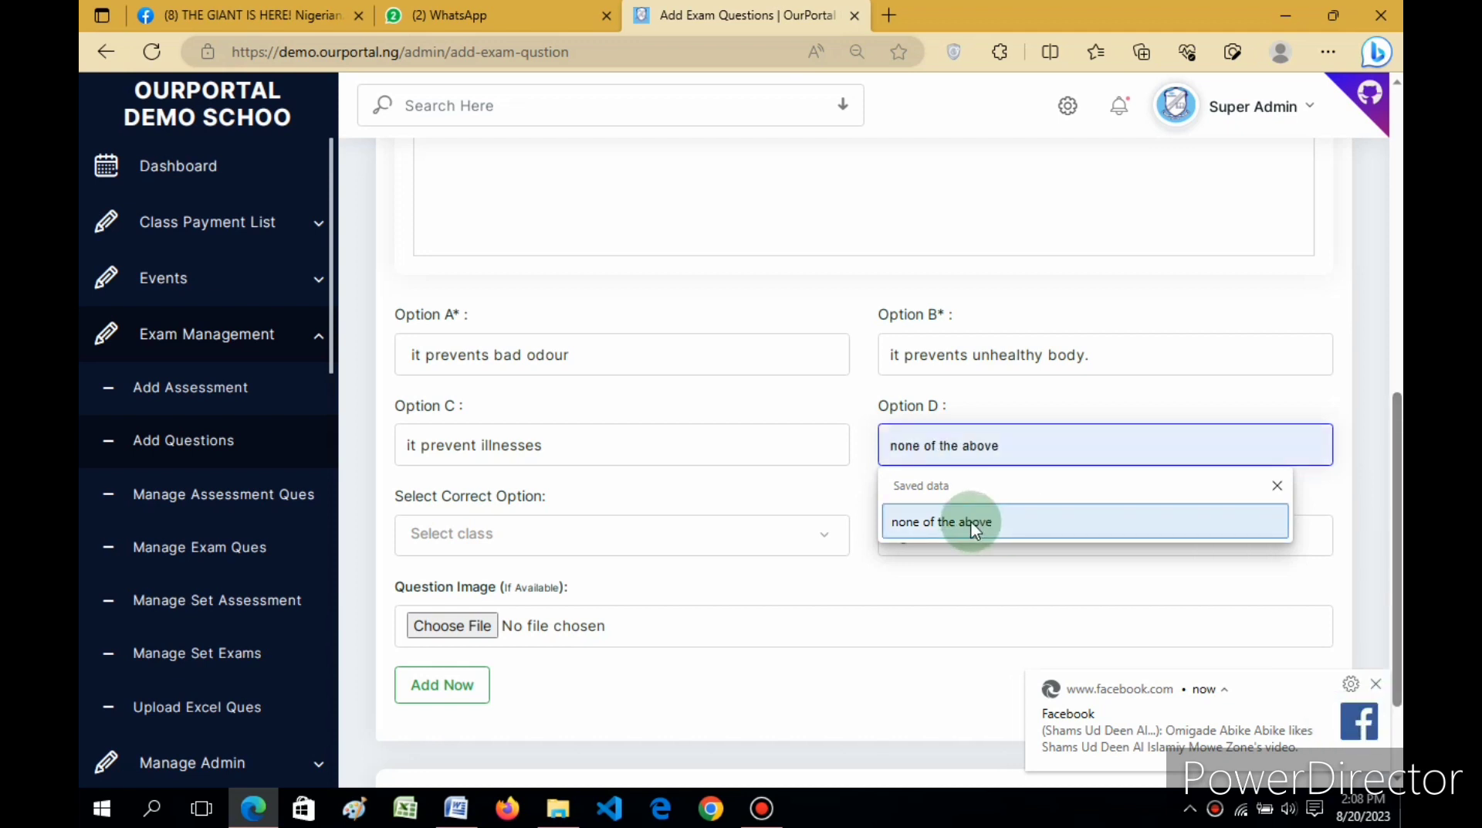
{"action": "left_click", "coordinate": [971, 528]}
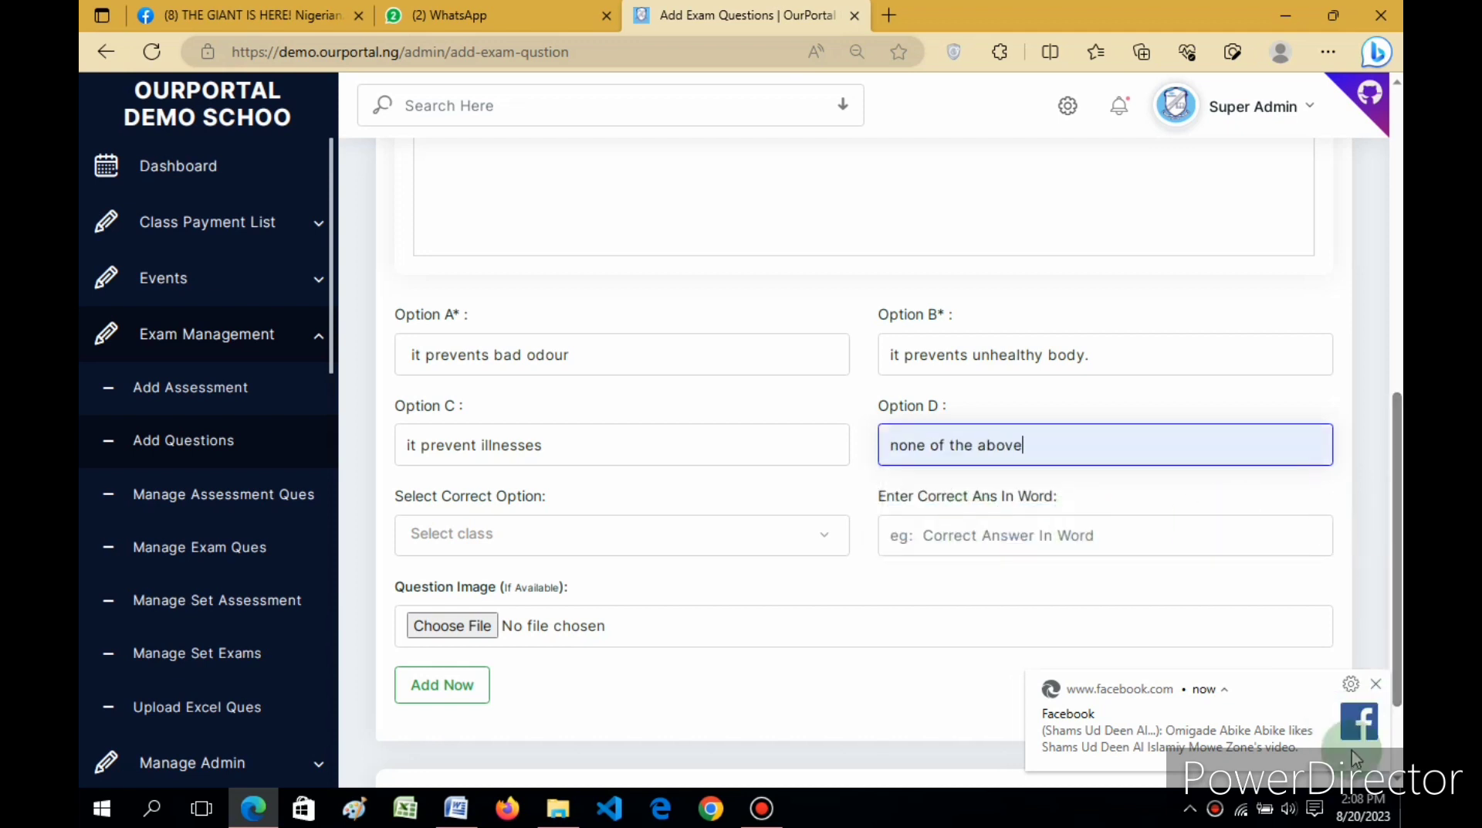
{"action": "left_click", "coordinate": [1376, 683]}
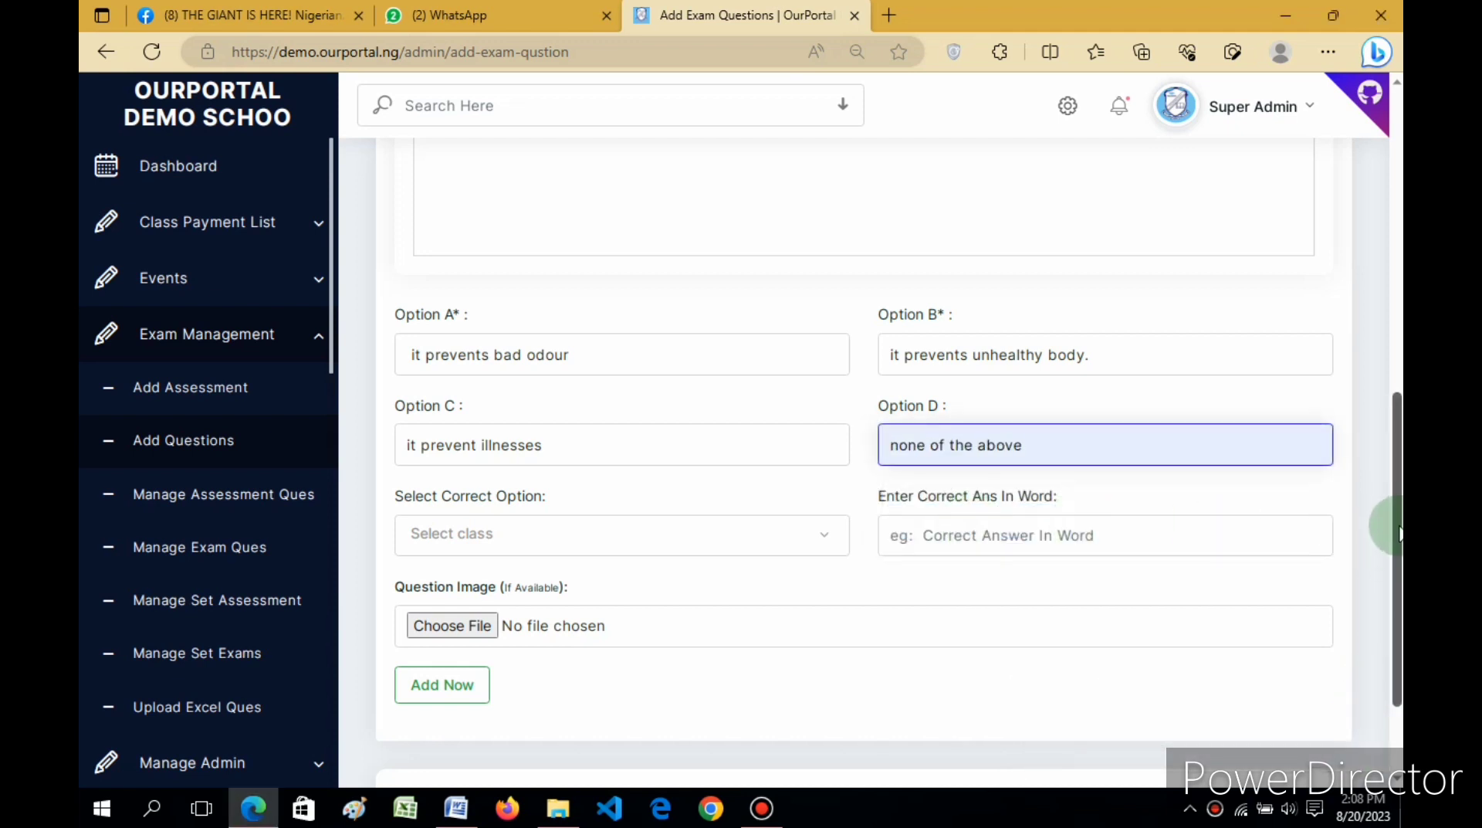
{"action": "left_click_drag", "start_coordinate": [1397, 532], "coordinate": [1396, 398]}
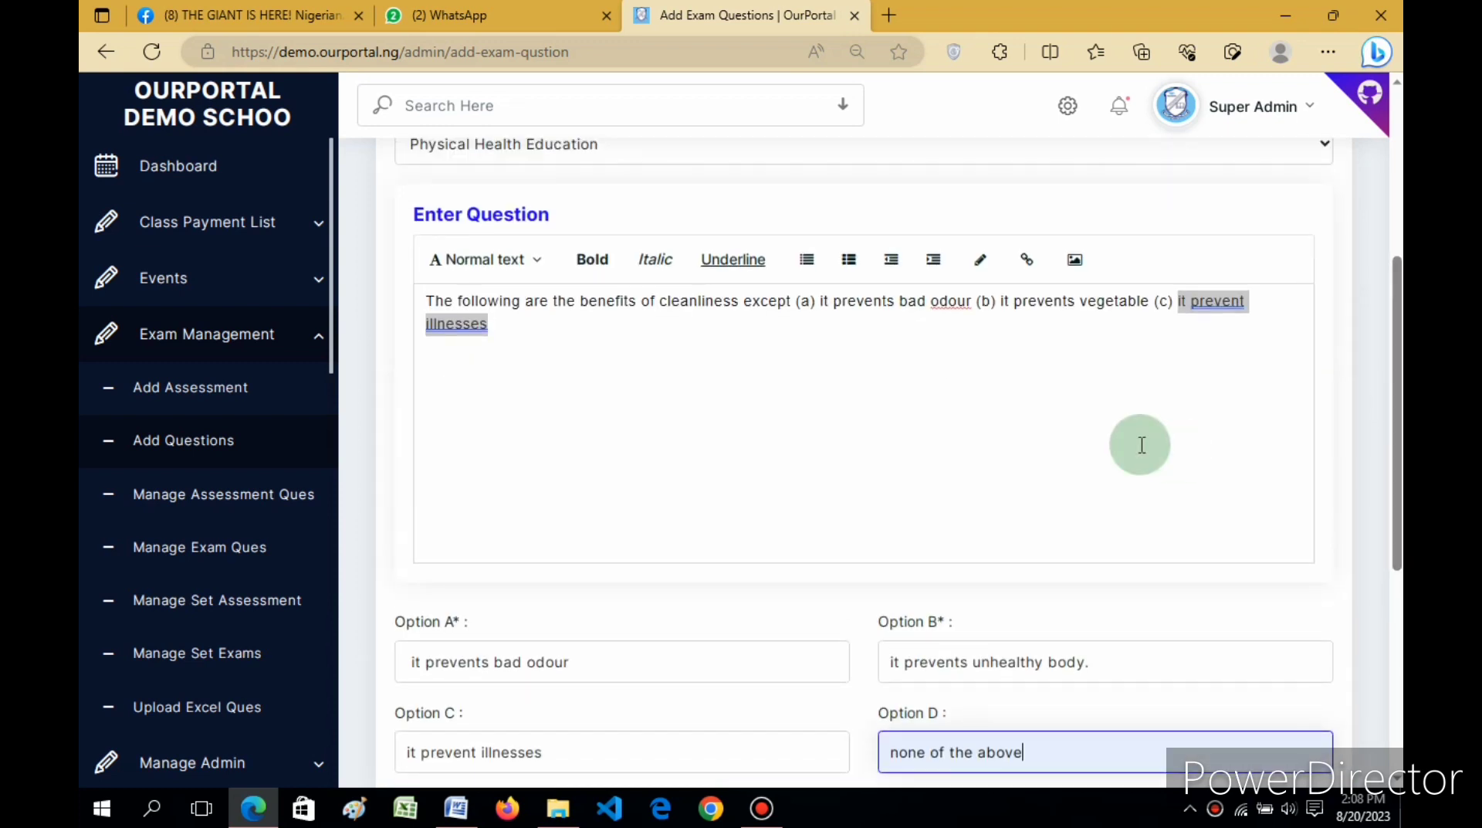
Step: Delete the inline answers from '(a)' through 'illnesses' in the question text
{"action": "left_click", "coordinate": [1129, 441]}
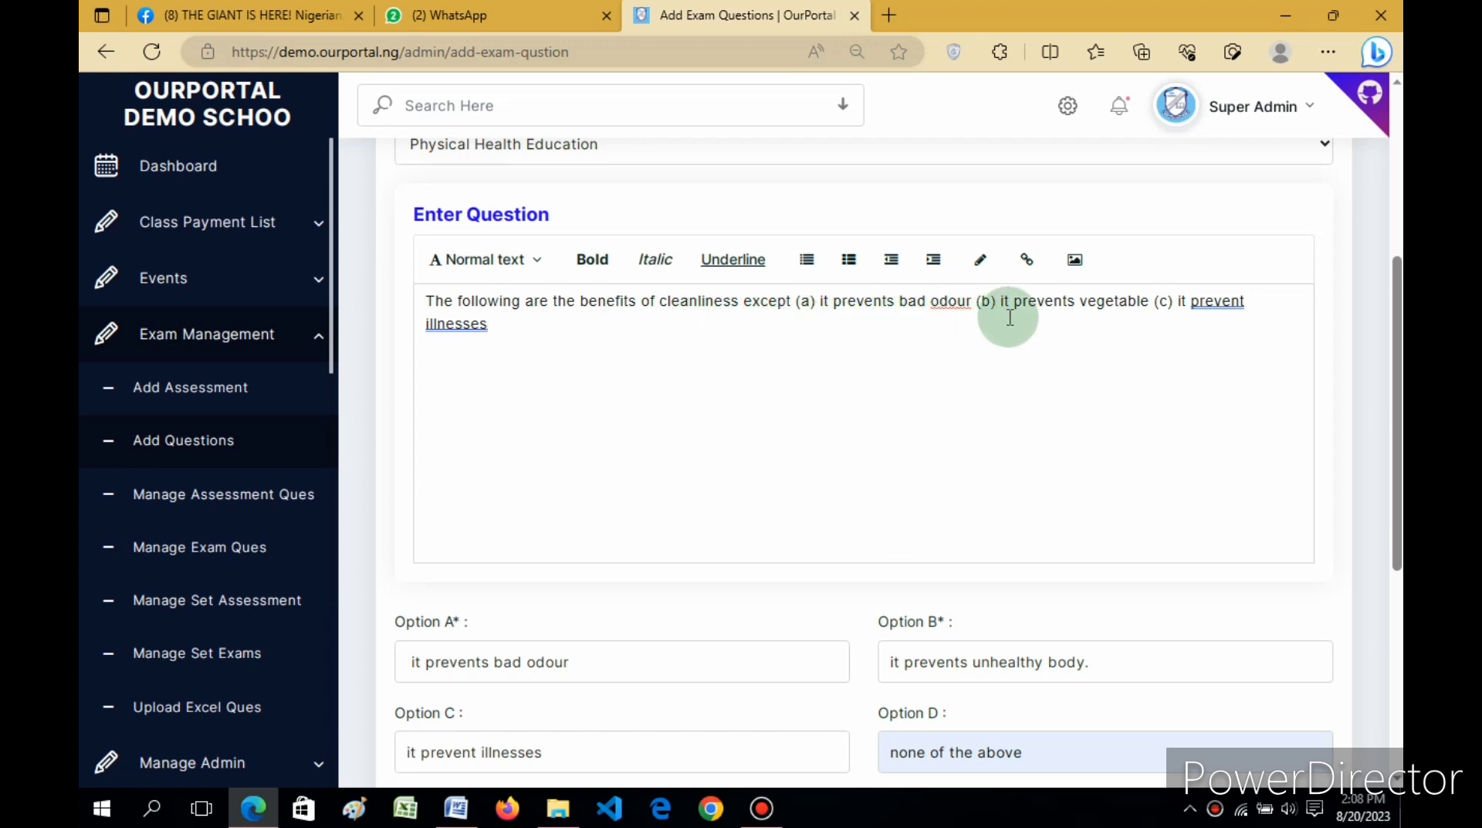
{"action": "left_click", "coordinate": [1118, 303]}
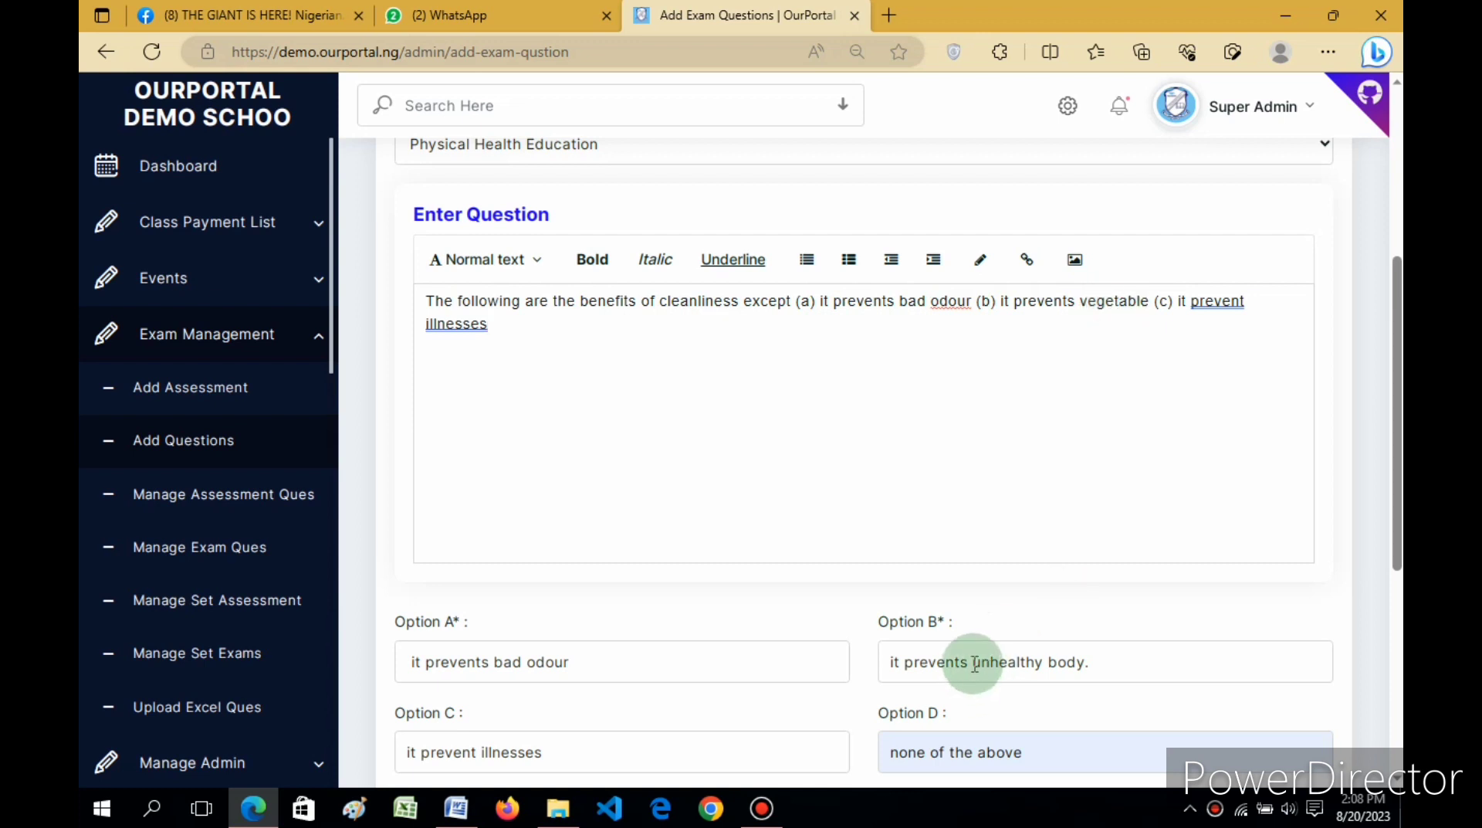
{"action": "left_click_drag", "start_coordinate": [974, 664], "coordinate": [1101, 674]}
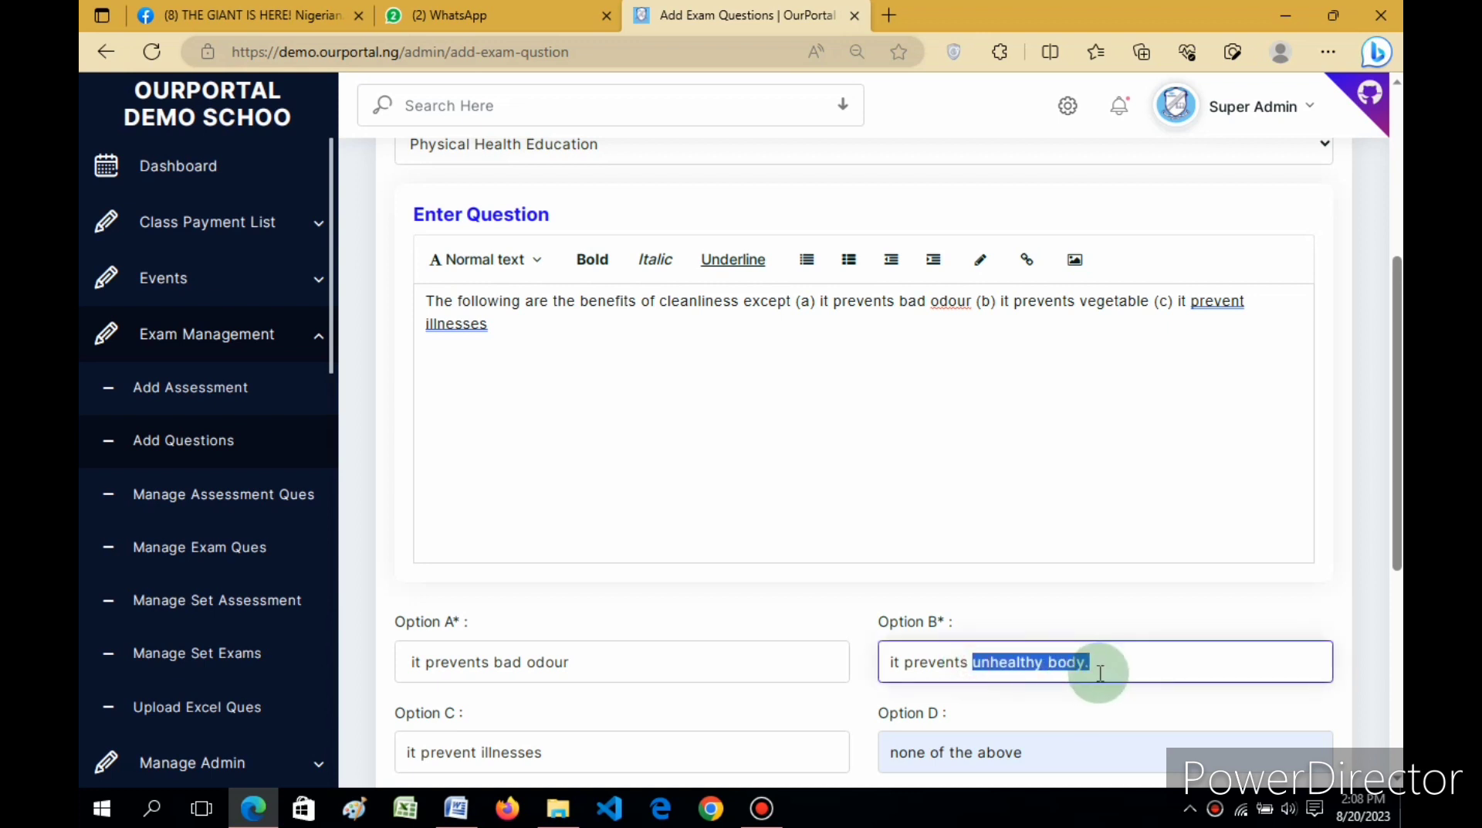
{"action": "left_click", "coordinate": [1084, 300]}
{"action": "left_click_drag", "start_coordinate": [1084, 300], "coordinate": [1148, 305]}
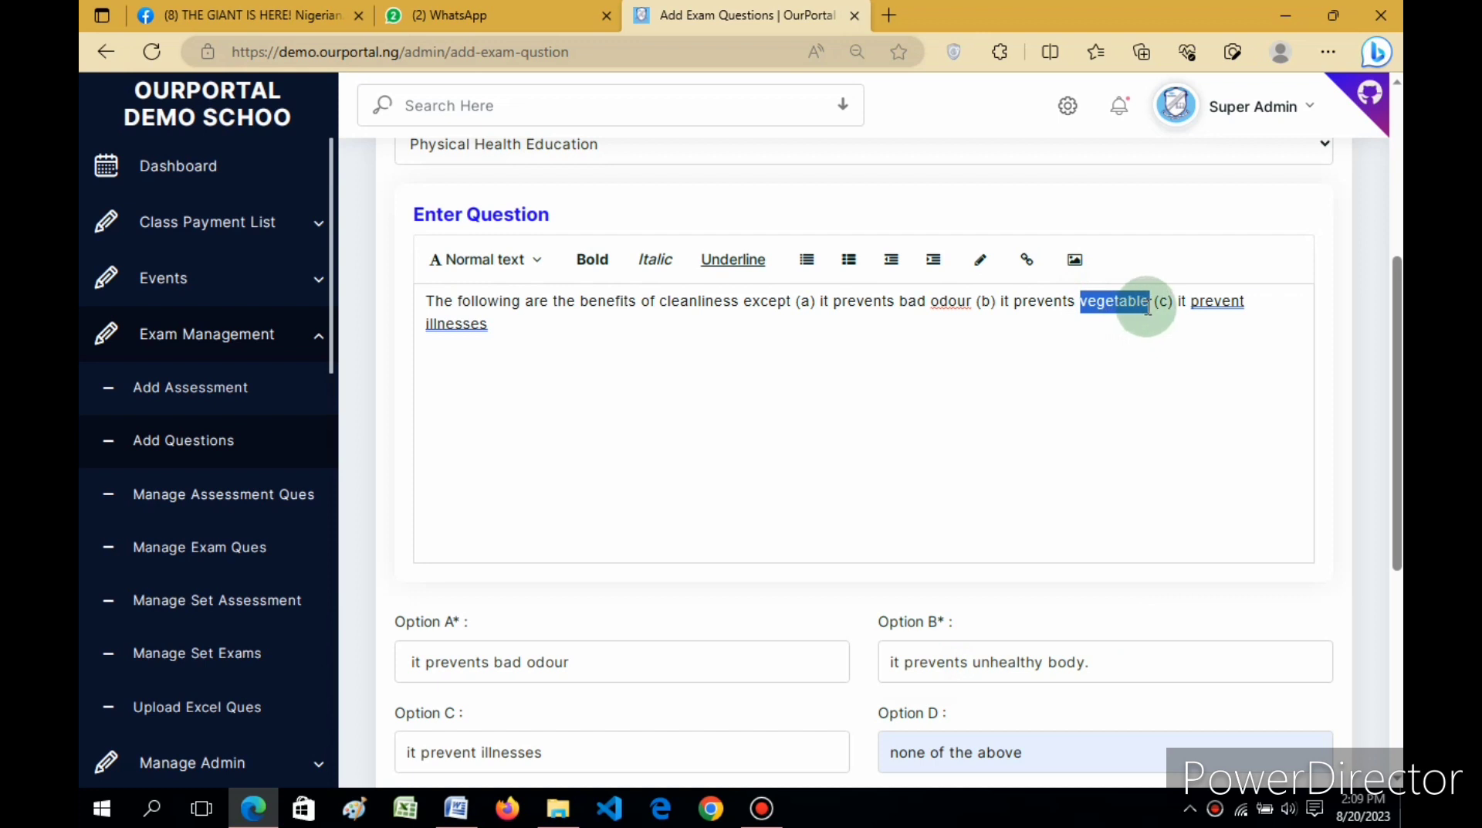
{"action": "left_click", "coordinate": [797, 301]}
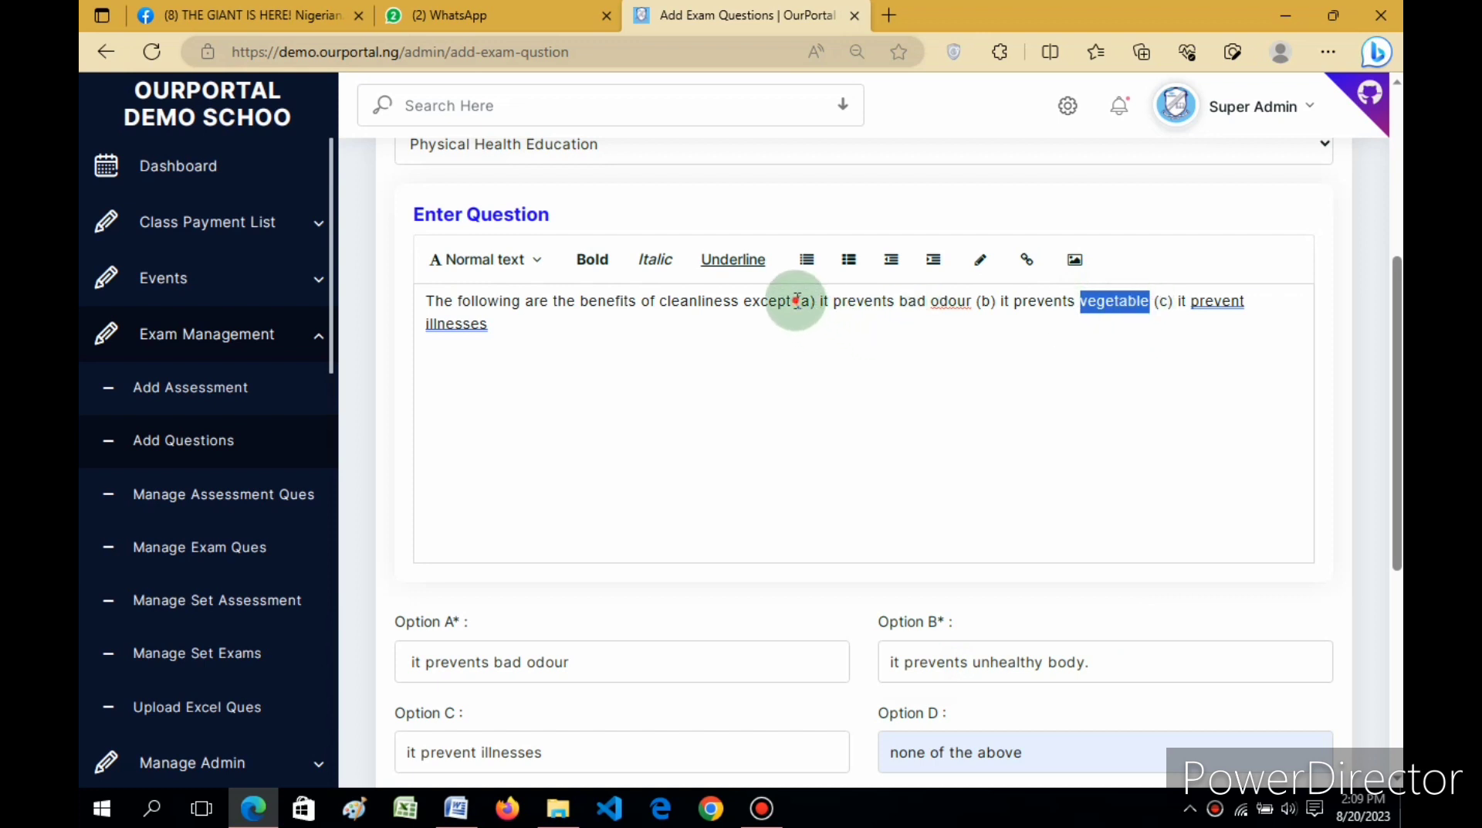
{"action": "left_click_drag", "start_coordinate": [797, 301], "coordinate": [1152, 359]}
{"action": "key", "text": "BackSpace"}
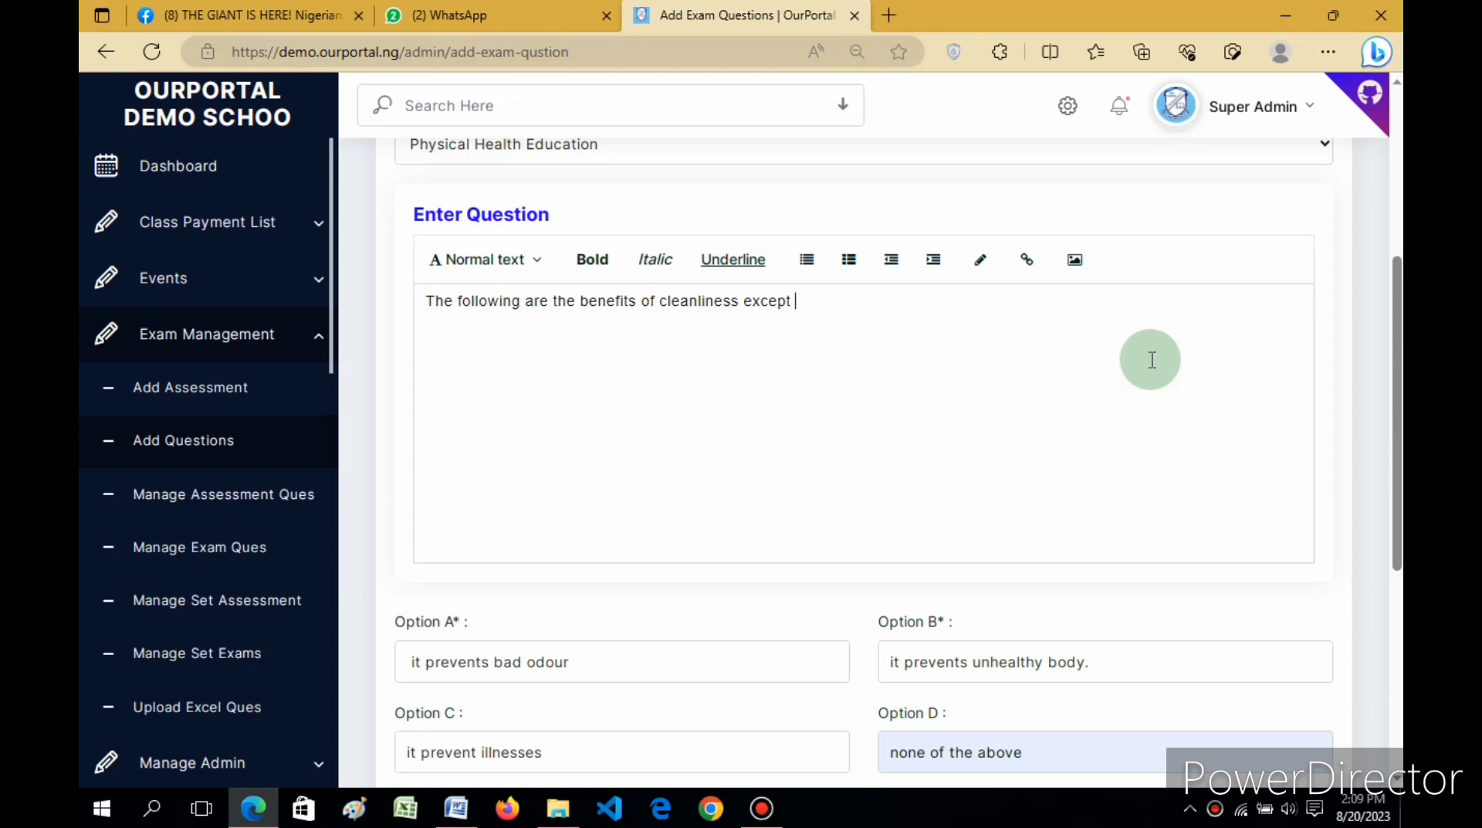
{"action": "left_click_drag", "start_coordinate": [1398, 357], "coordinate": [1392, 465]}
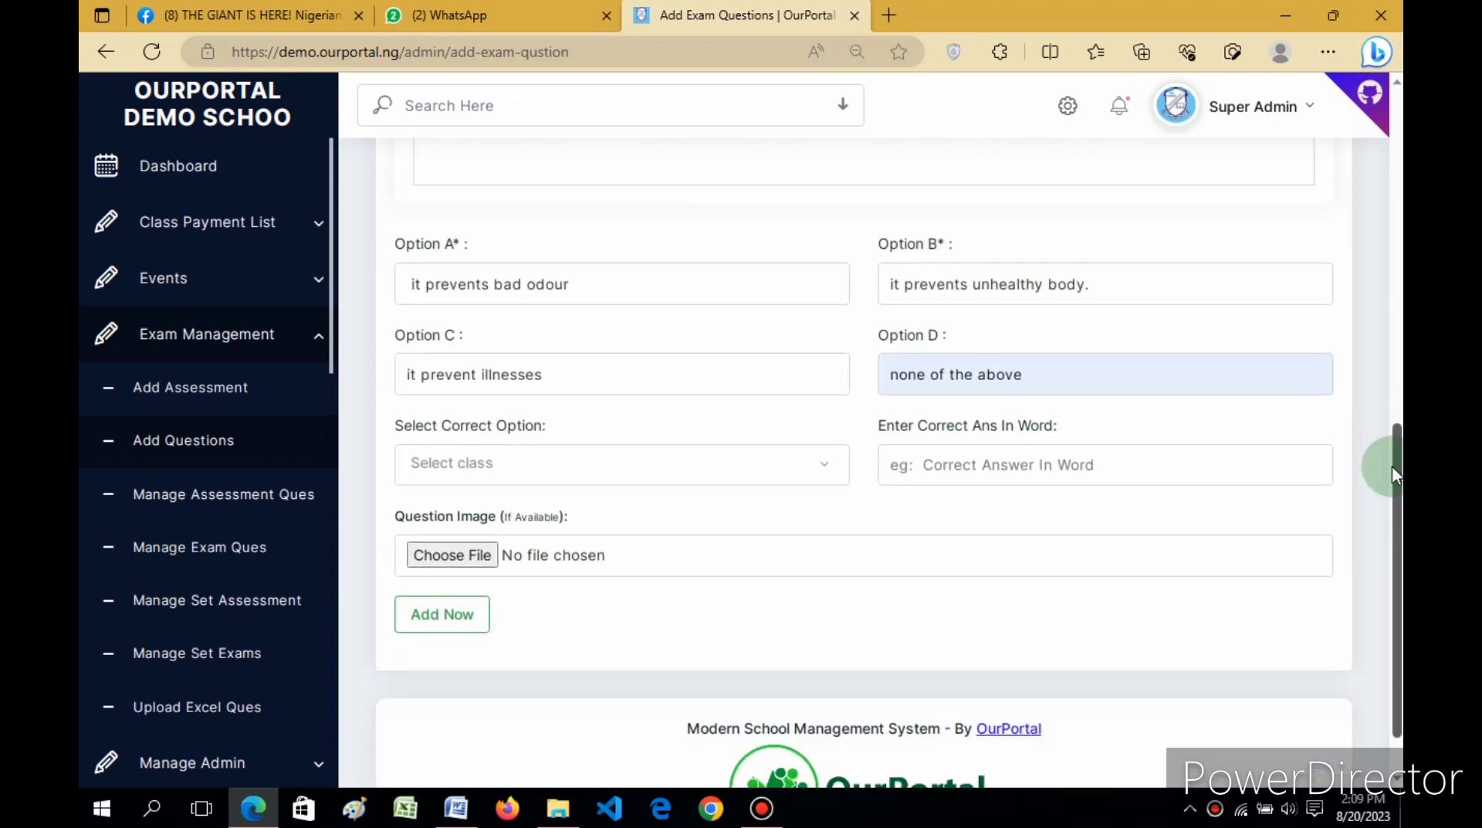
Step: Choose D as the correct option and paste 'none of the above' as the answer in words
{"action": "left_click", "coordinate": [1028, 380]}
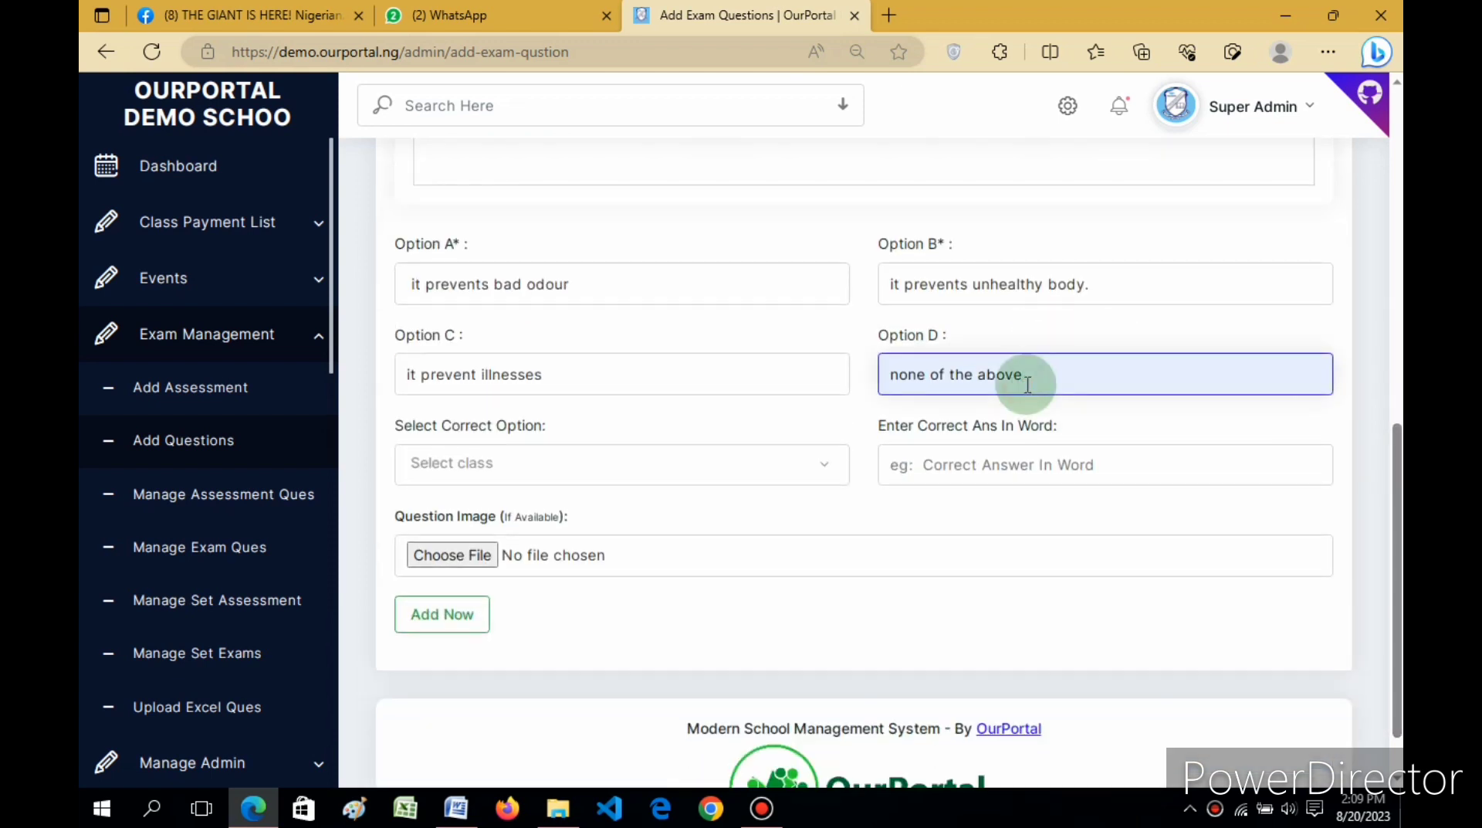
{"action": "key", "text": "ctrl+a"}
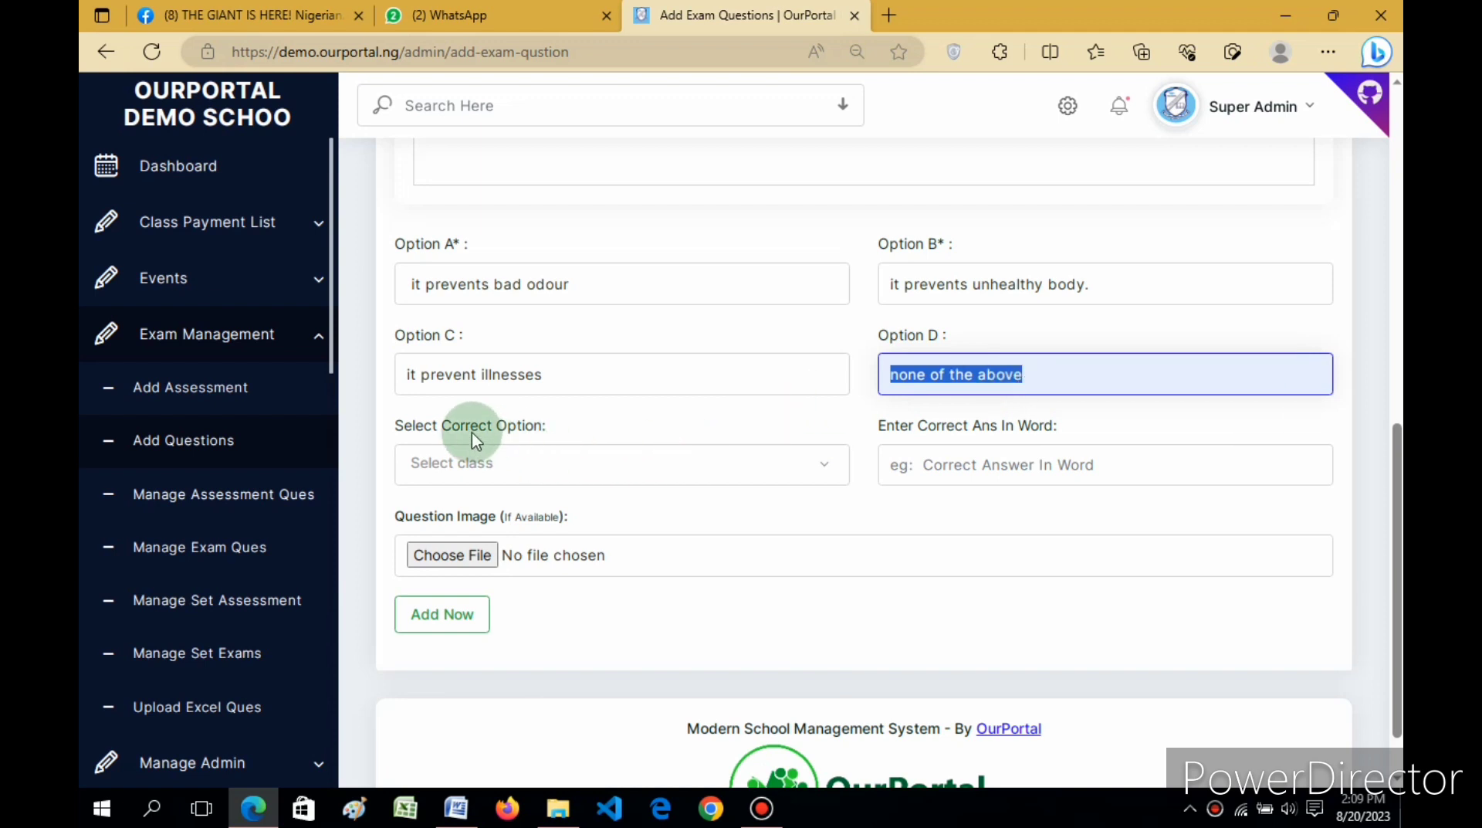
{"action": "left_click", "coordinate": [472, 466]}
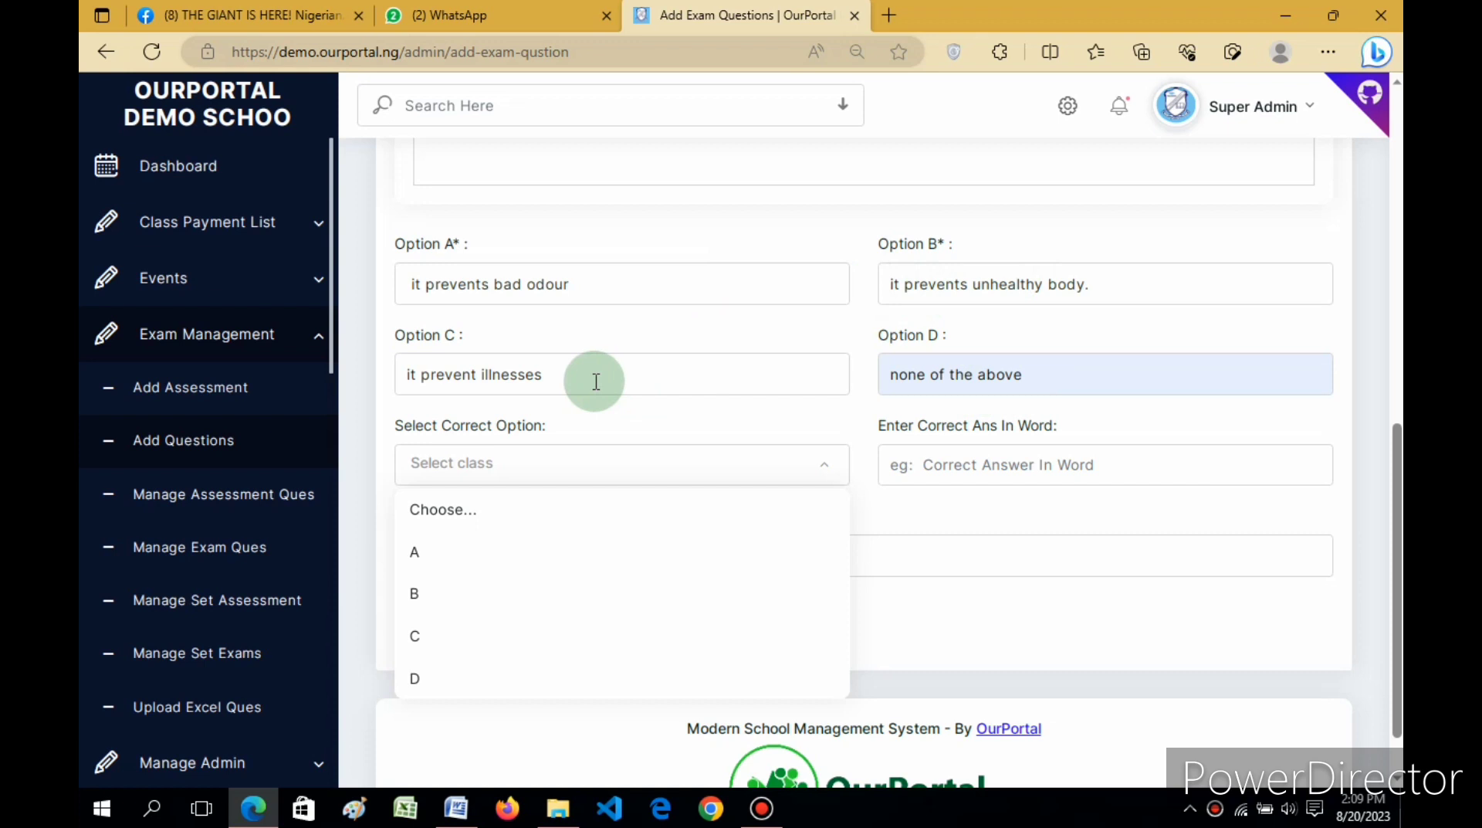
{"action": "left_click", "coordinate": [1050, 379]}
{"action": "key", "text": "ctrl+c"}
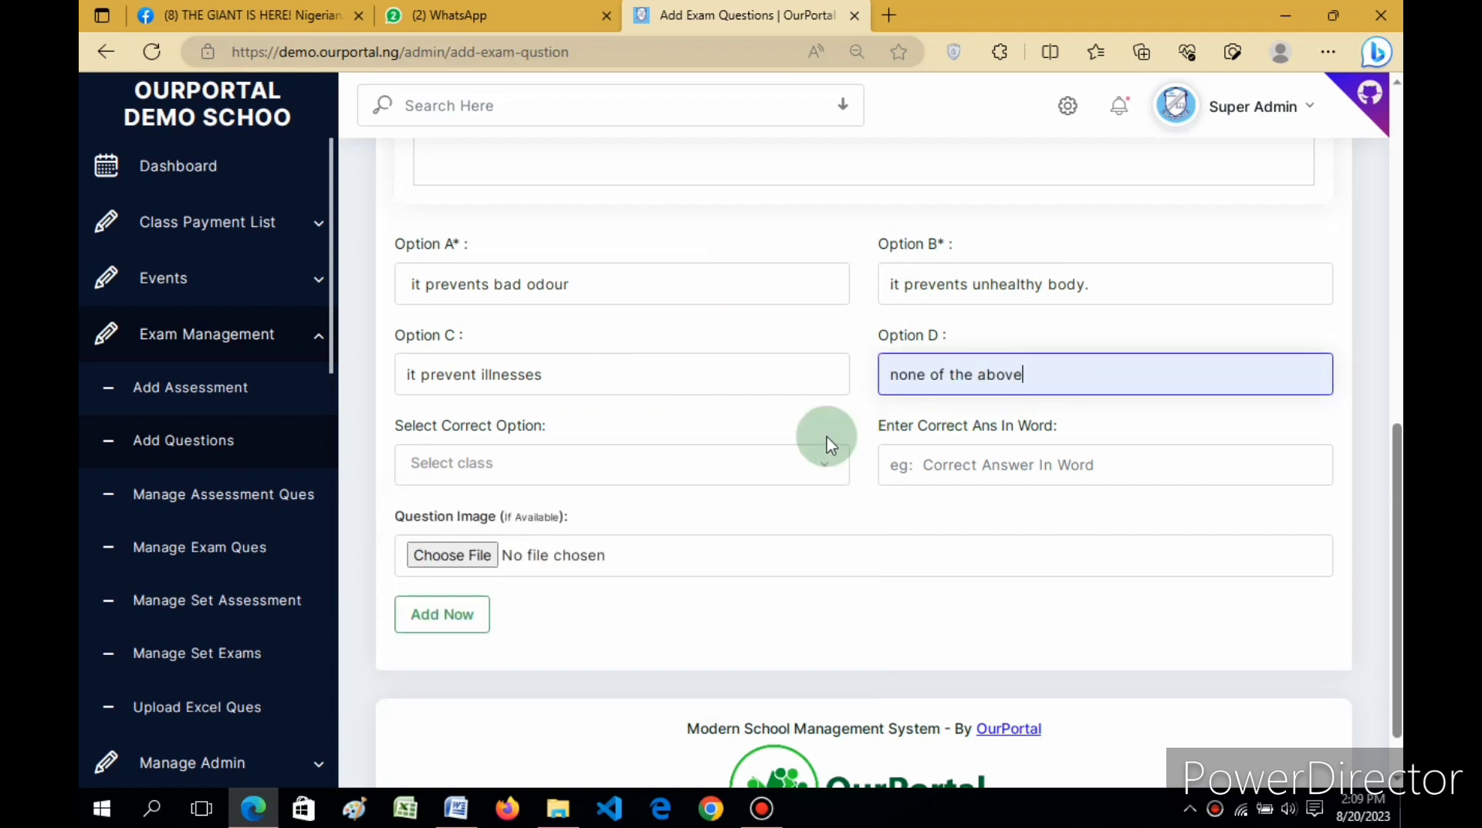
{"action": "left_click", "coordinate": [791, 454]}
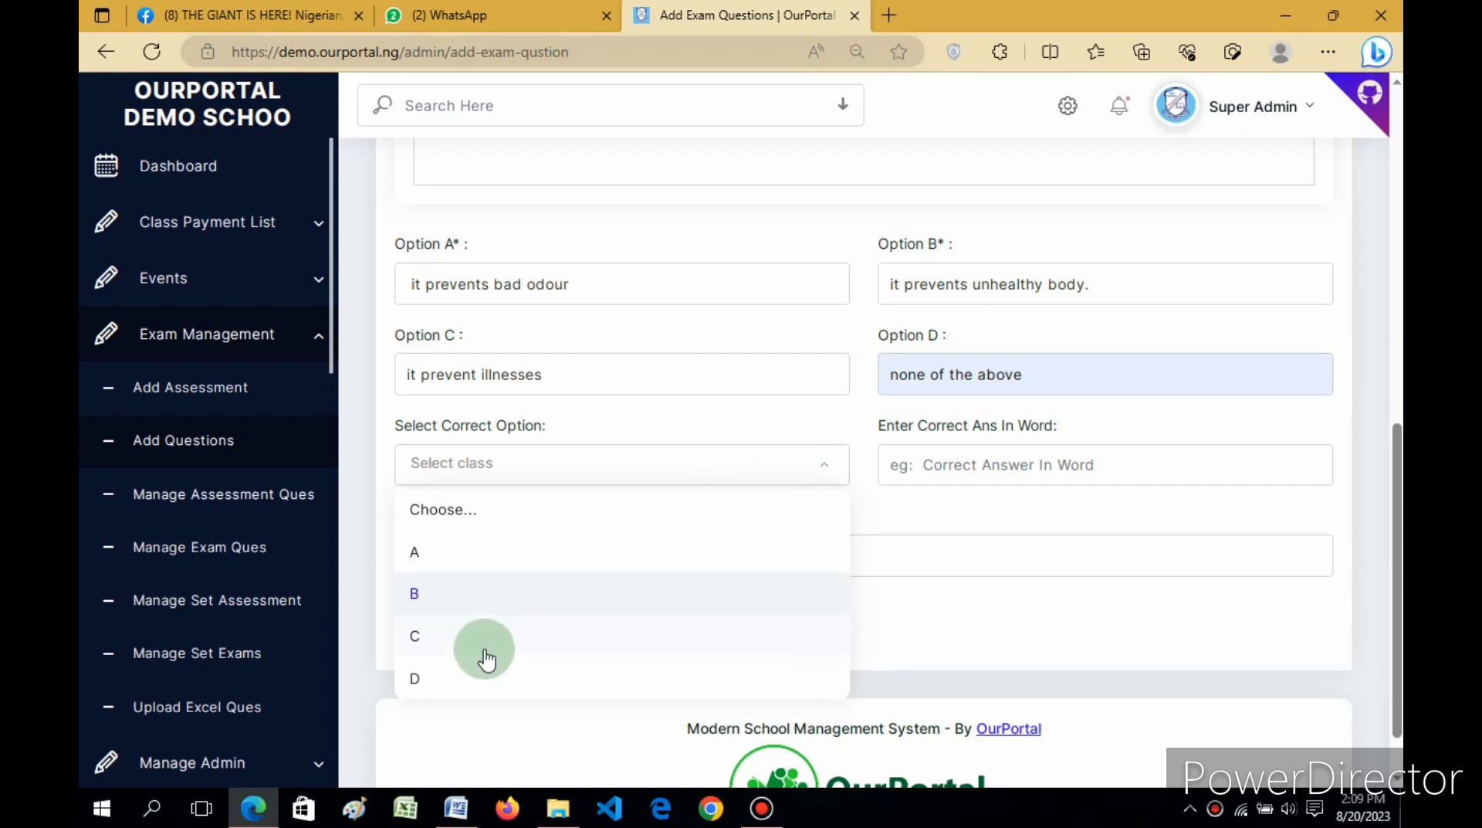
{"action": "left_click", "coordinate": [438, 679]}
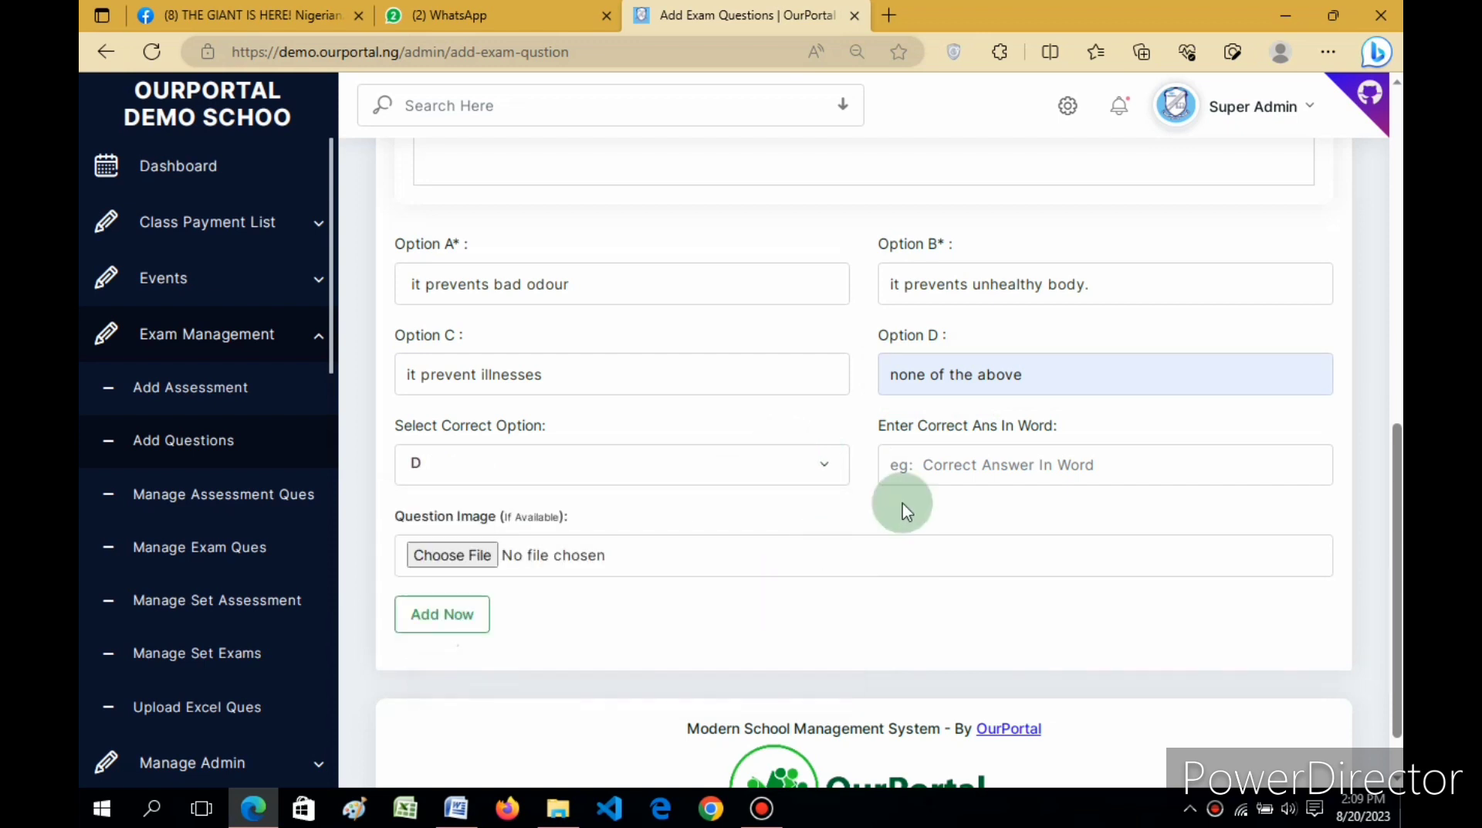
{"action": "left_click", "coordinate": [948, 470]}
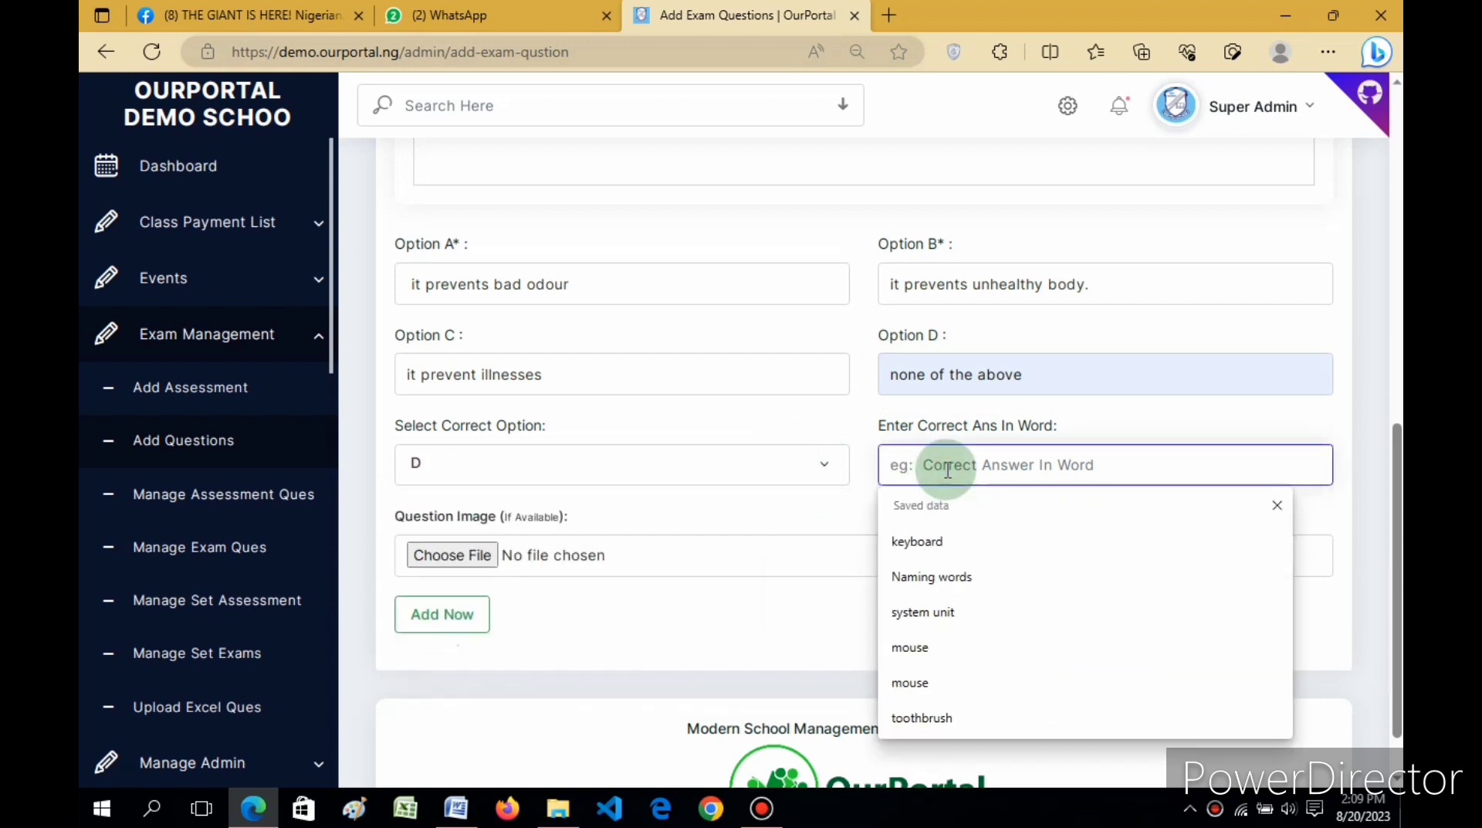
{"action": "key", "text": "ctrl+v"}
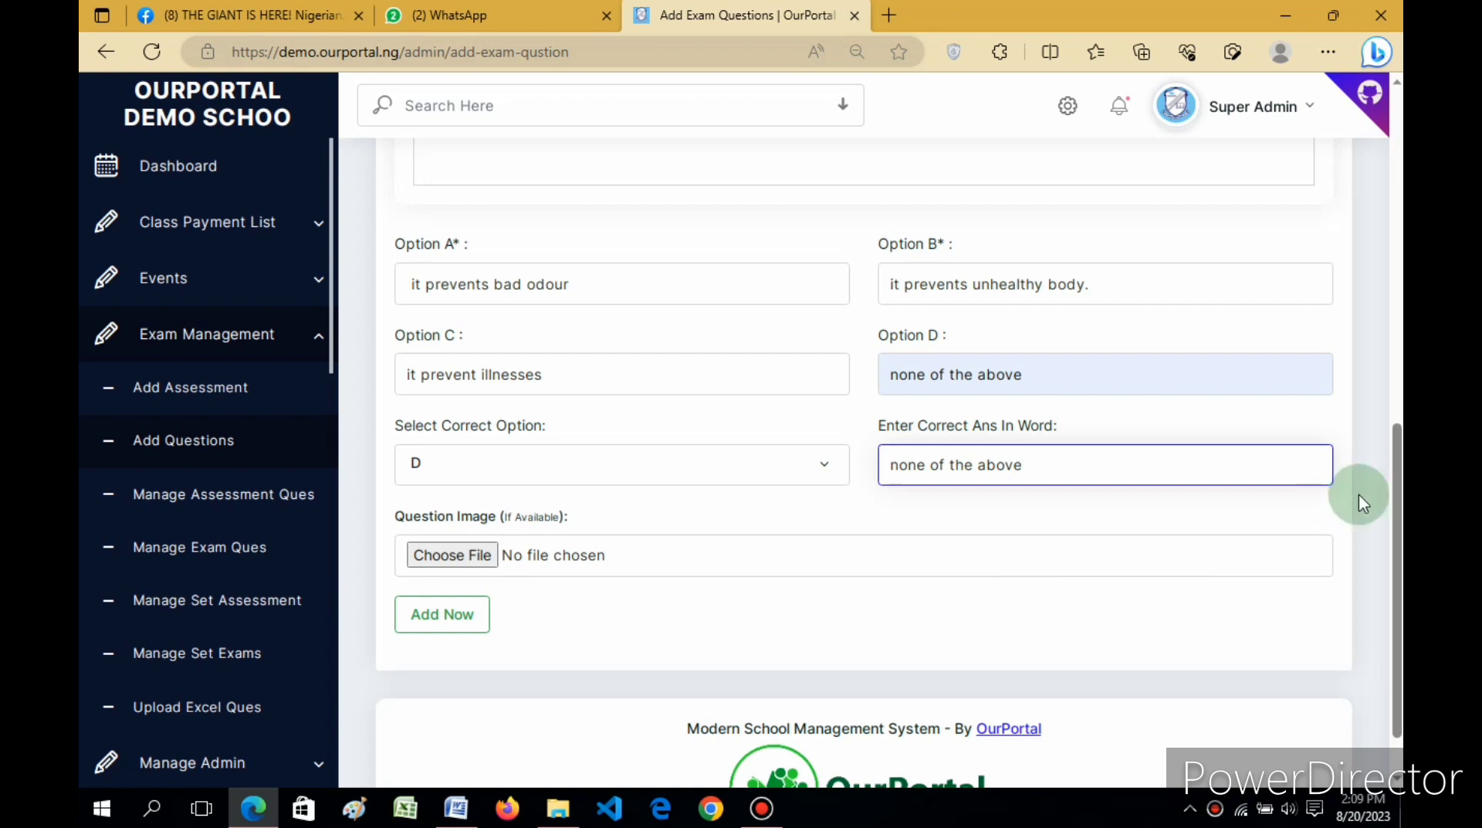
{"action": "mouse_move", "coordinate": [1399, 534]}
{"action": "left_mouse_down"}
{"action": "mouse_move", "coordinate": [1403, 422]}
{"action": "mouse_move", "coordinate": [1399, 525]}
{"action": "left_mouse_up"}
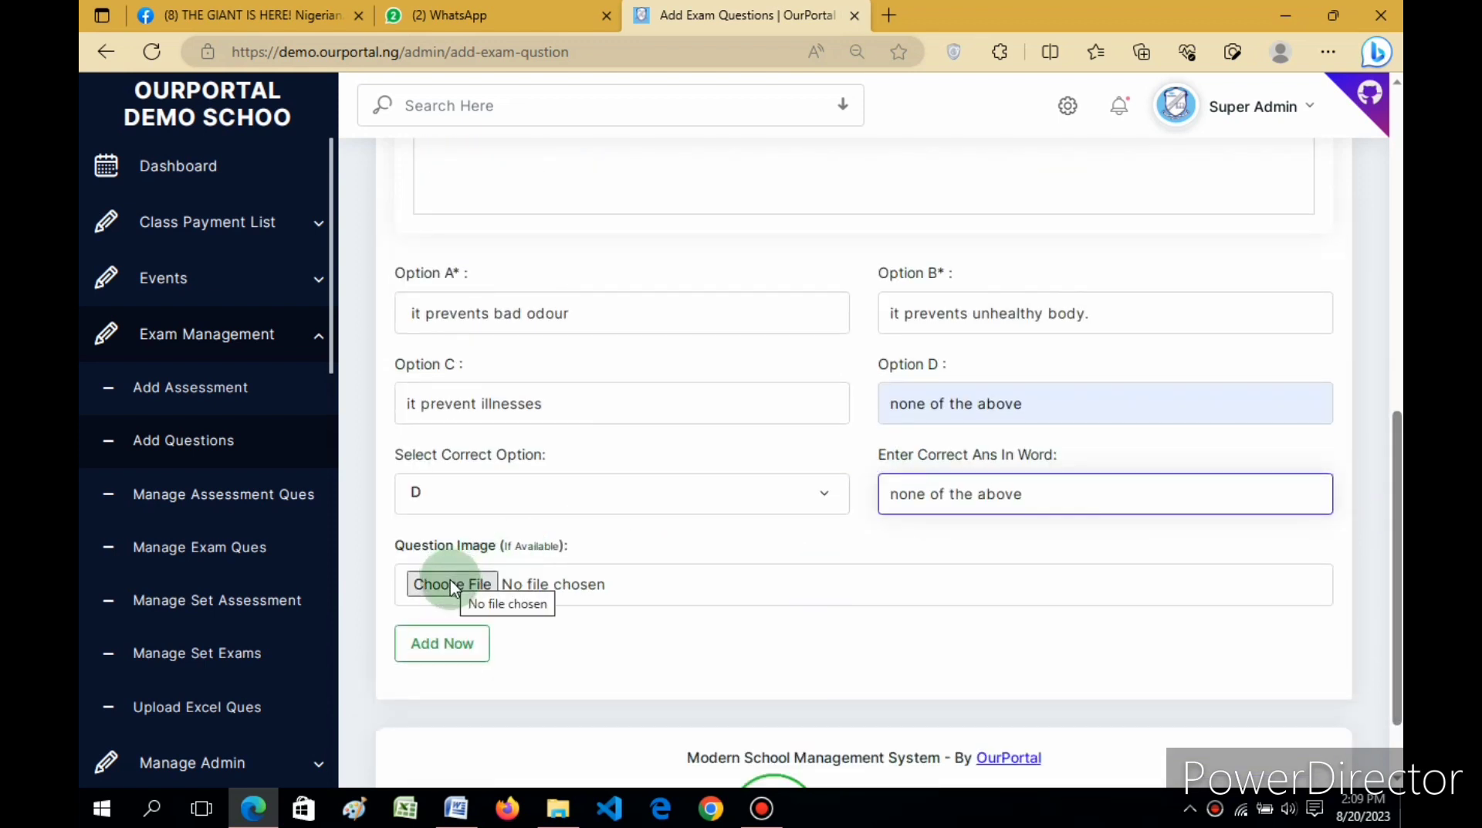
Step: Save the cleanliness question with Add Now and dismiss the Good job! message
{"action": "left_click", "coordinate": [451, 648]}
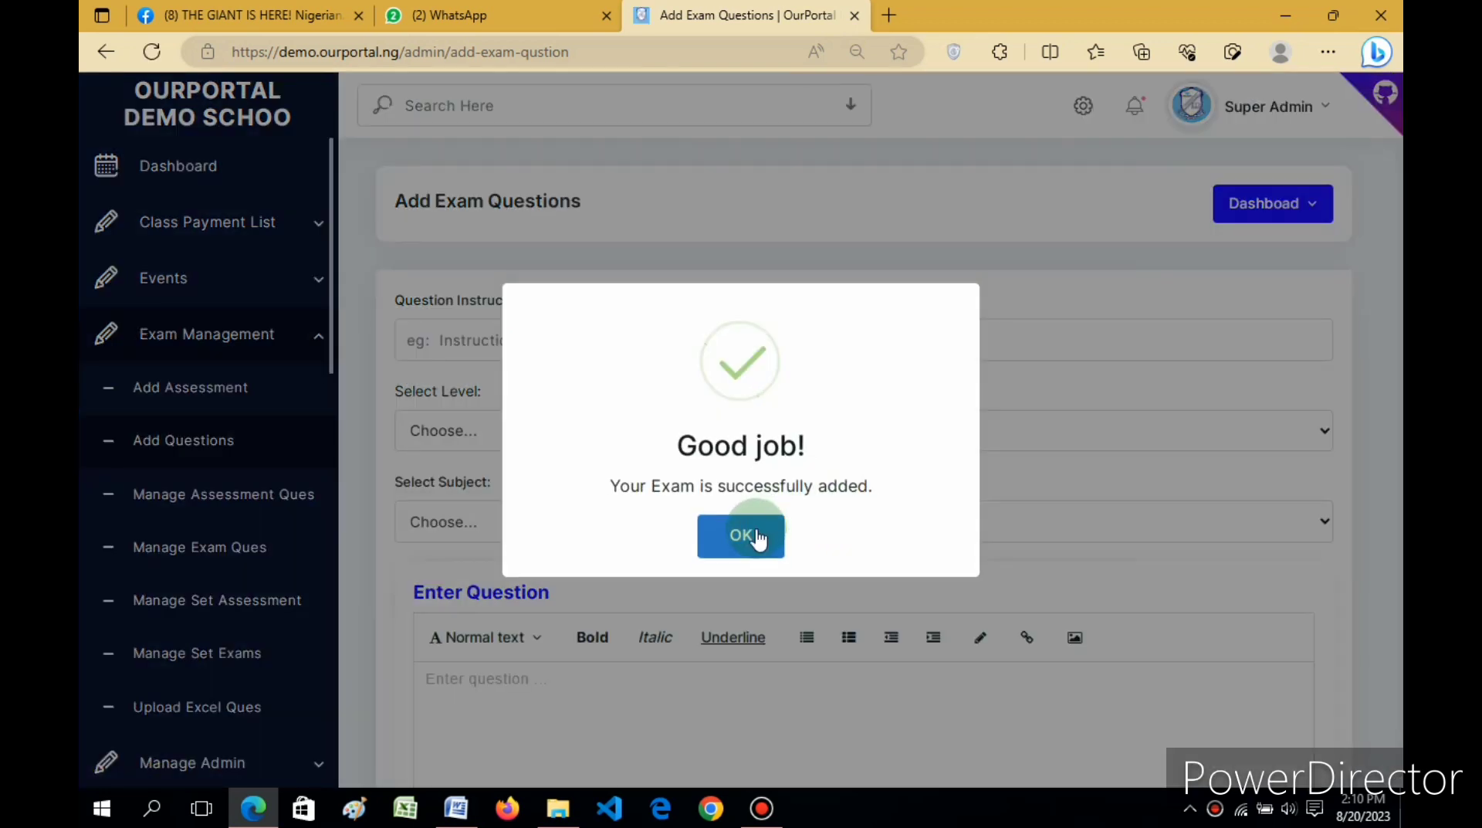
{"action": "left_click", "coordinate": [758, 538]}
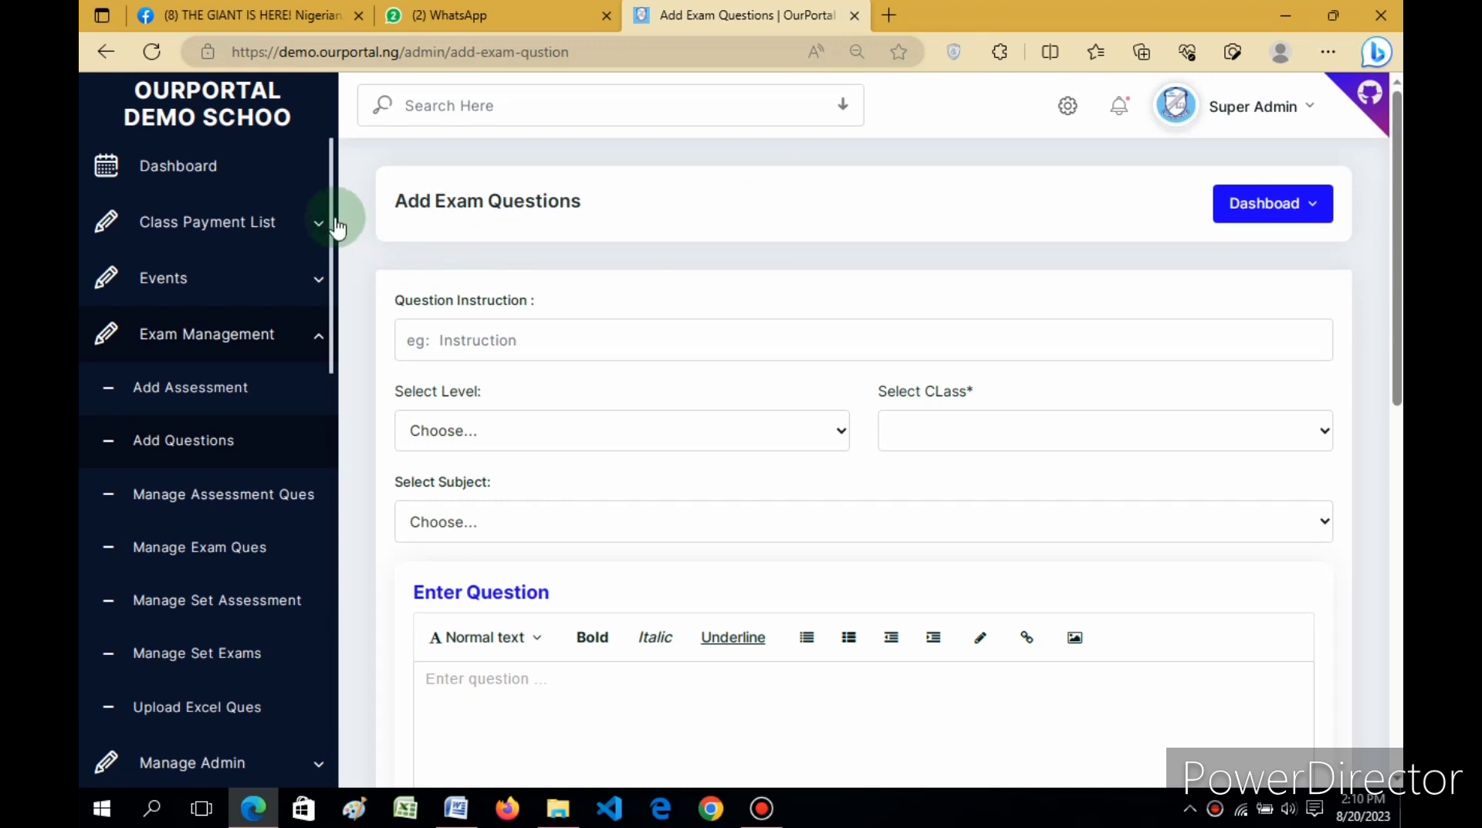
{"action": "left_click_drag", "start_coordinate": [334, 222], "coordinate": [336, 299]}
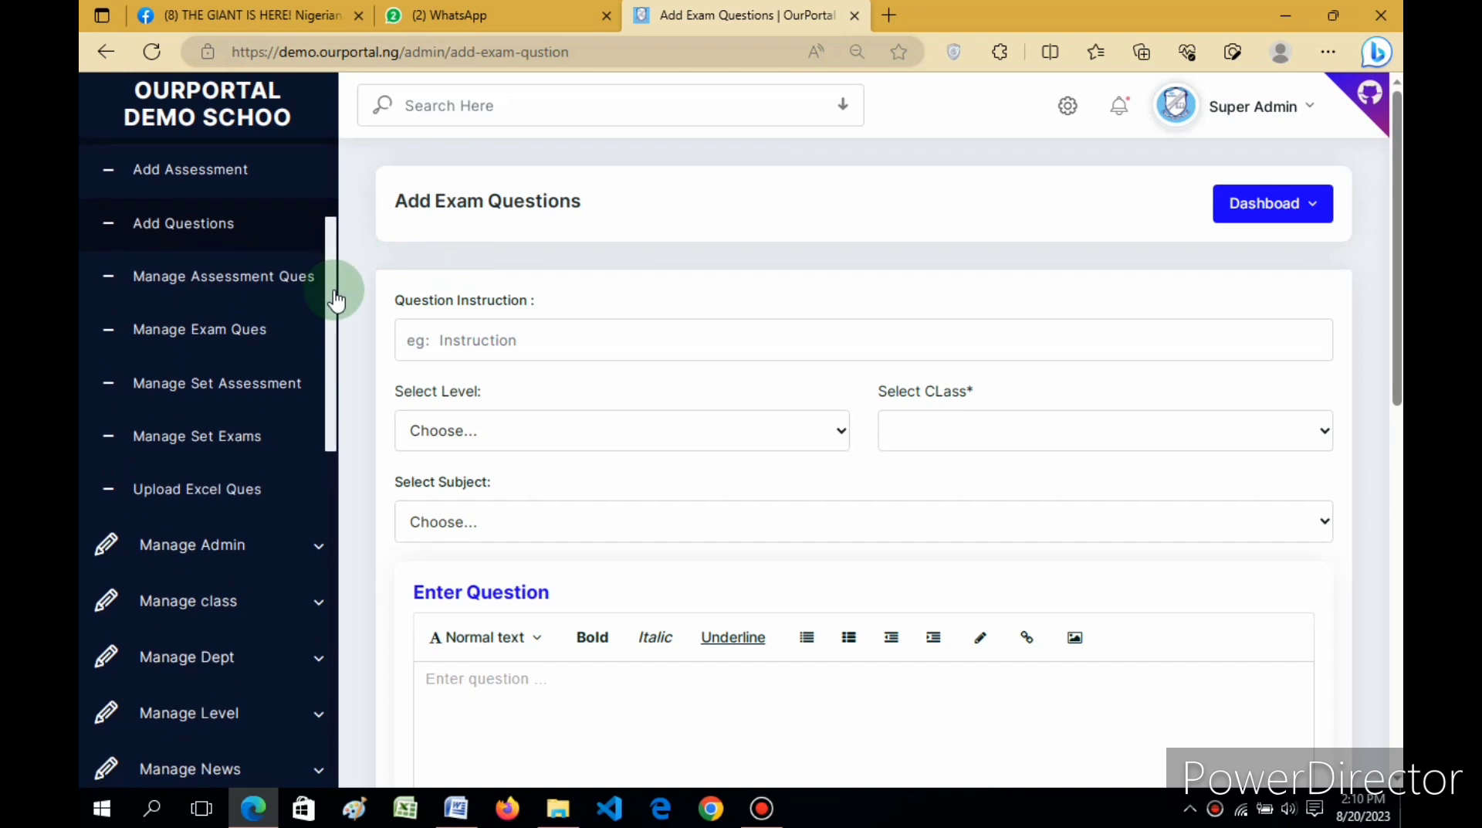
{"action": "left_click_drag", "start_coordinate": [331, 239], "coordinate": [337, 207]}
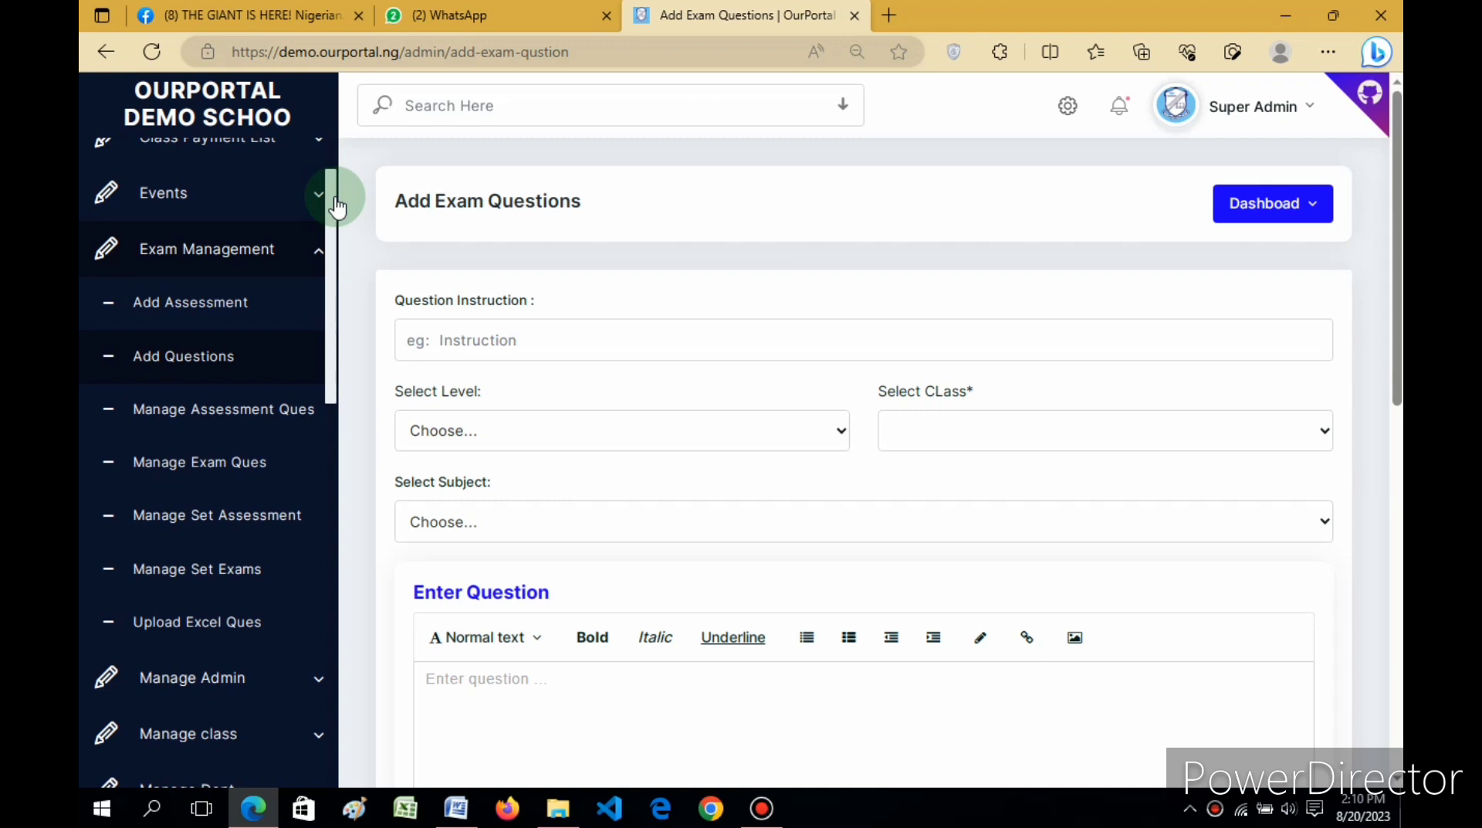
{"action": "left_click", "coordinate": [183, 308]}
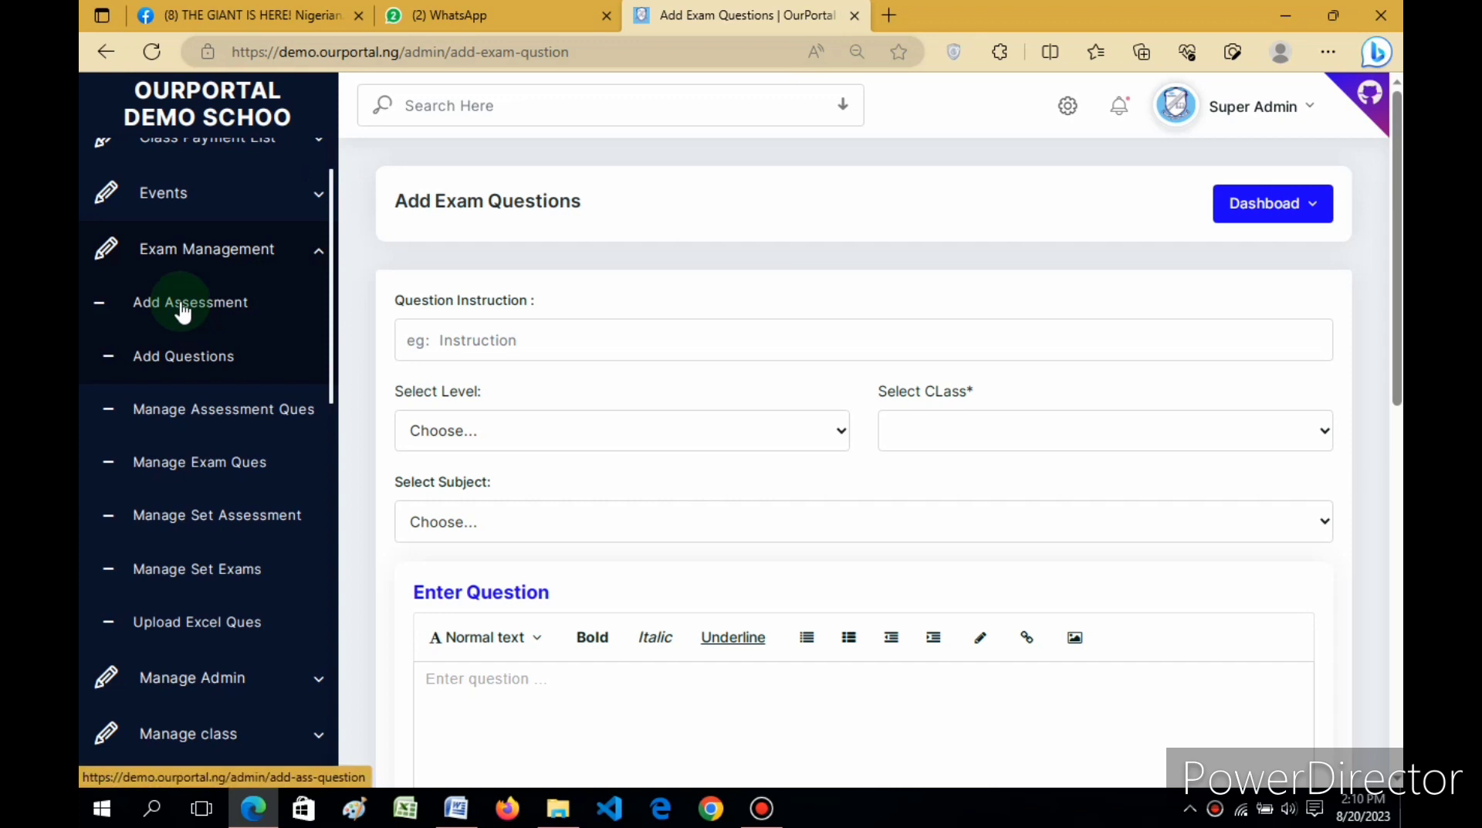
{"action": "left_click", "coordinate": [187, 364]}
{"action": "left_click", "coordinate": [174, 310]}
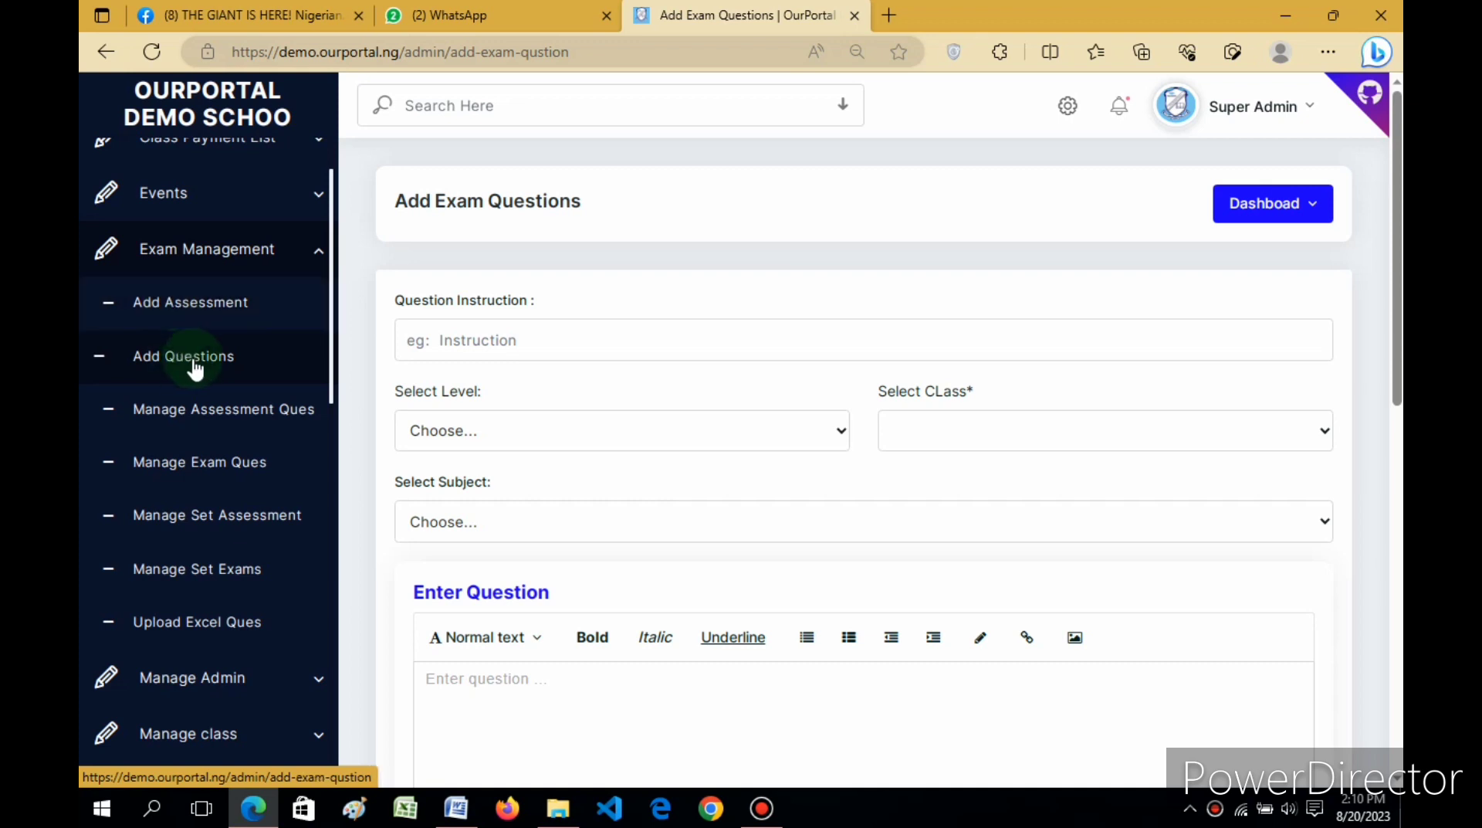
{"action": "mouse_move", "coordinate": [334, 309]}
{"action": "left_mouse_down"}
{"action": "mouse_move", "coordinate": [334, 357]}
{"action": "mouse_move", "coordinate": [334, 336]}
{"action": "left_mouse_up"}
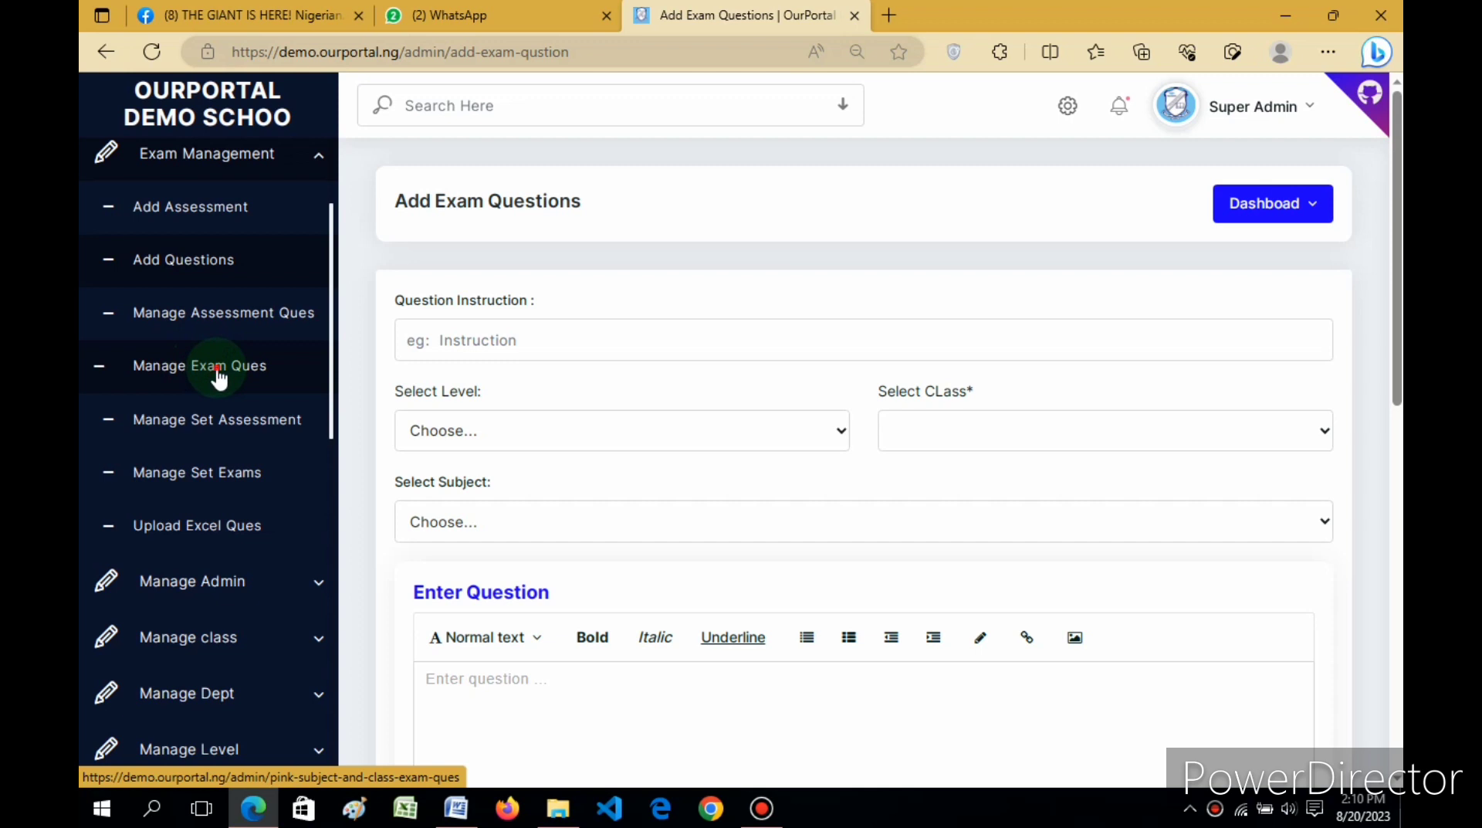
Step: In Manage Exam Ques, filter by Primary Level, Basic 1 and Physical Health Education, then Check Now
{"action": "left_click", "coordinate": [220, 377]}
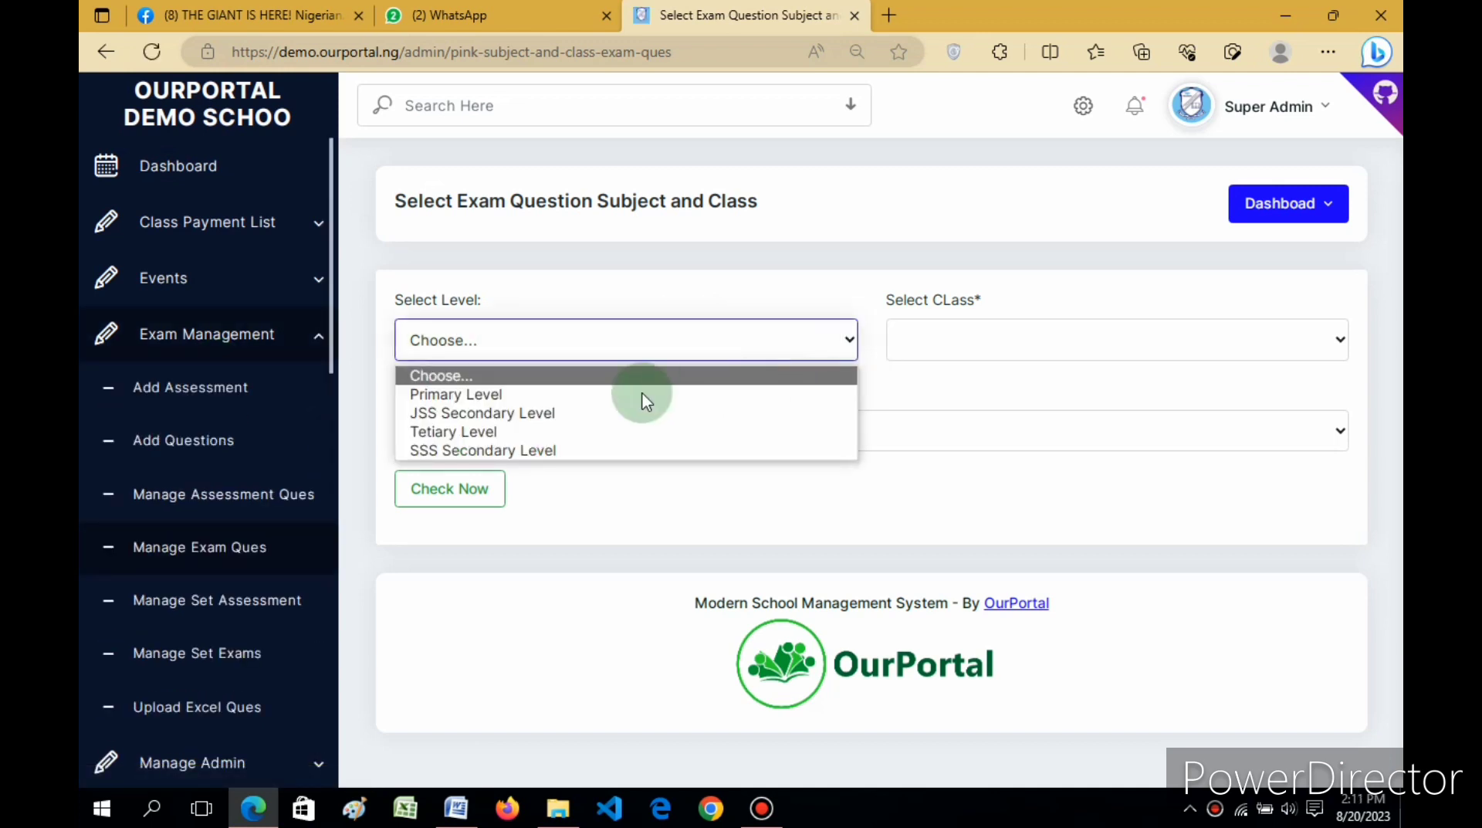
{"action": "left_click", "coordinate": [555, 394]}
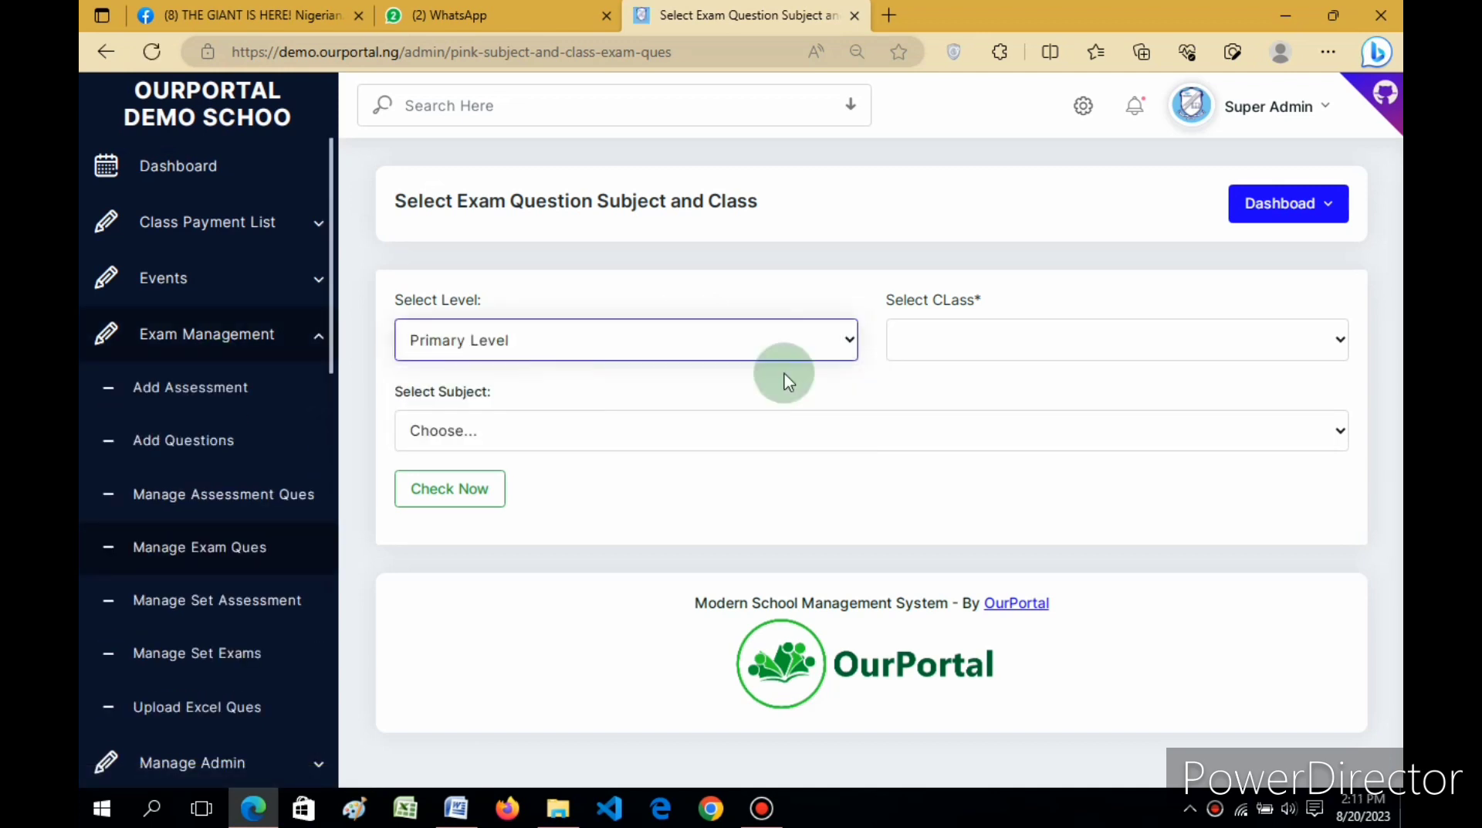
{"action": "left_click", "coordinate": [951, 342]}
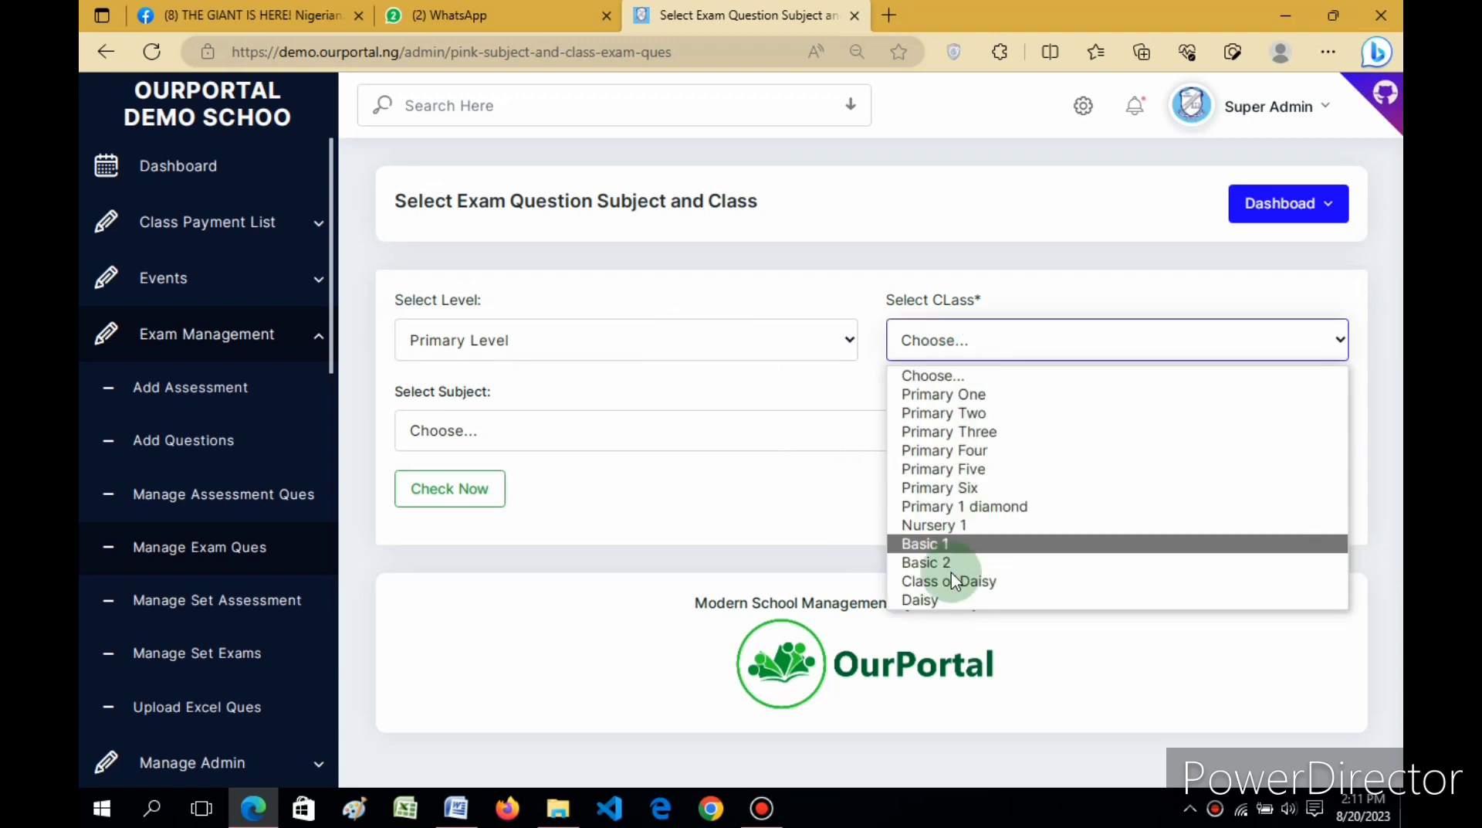
{"action": "left_click", "coordinate": [937, 550]}
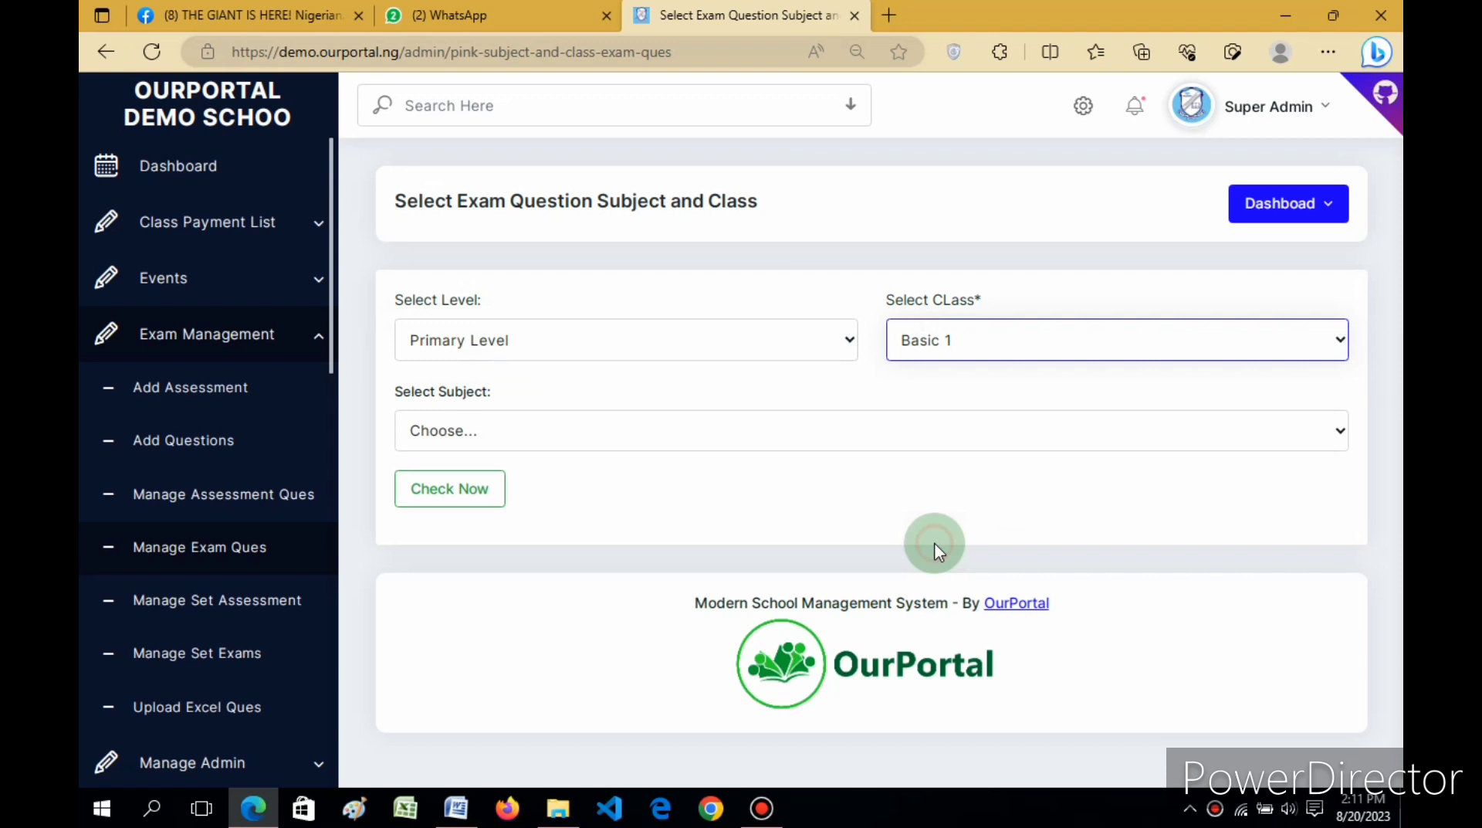
{"action": "left_click", "coordinate": [688, 444]}
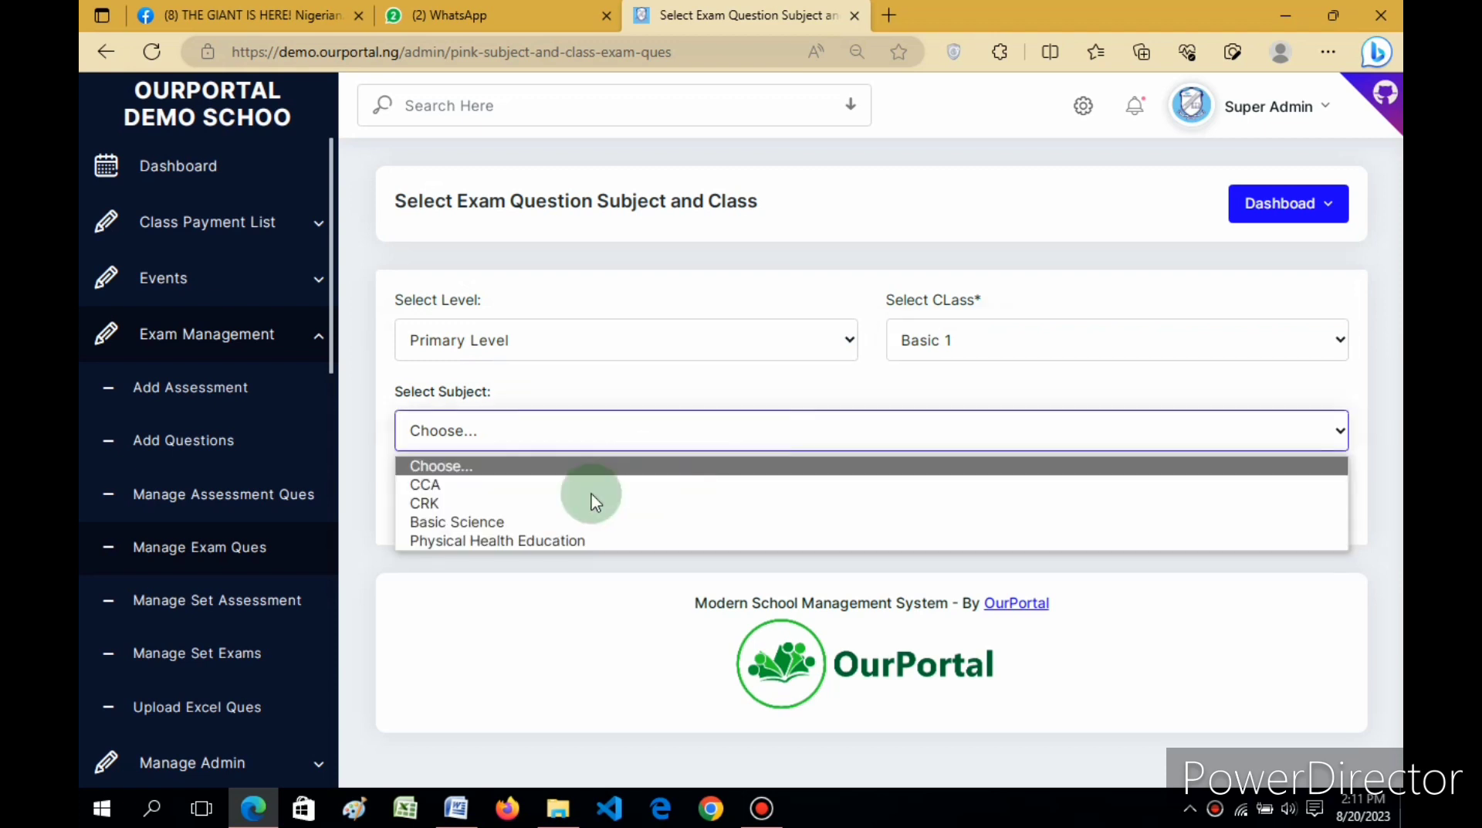
{"action": "left_click", "coordinate": [501, 541]}
{"action": "left_click", "coordinate": [448, 487]}
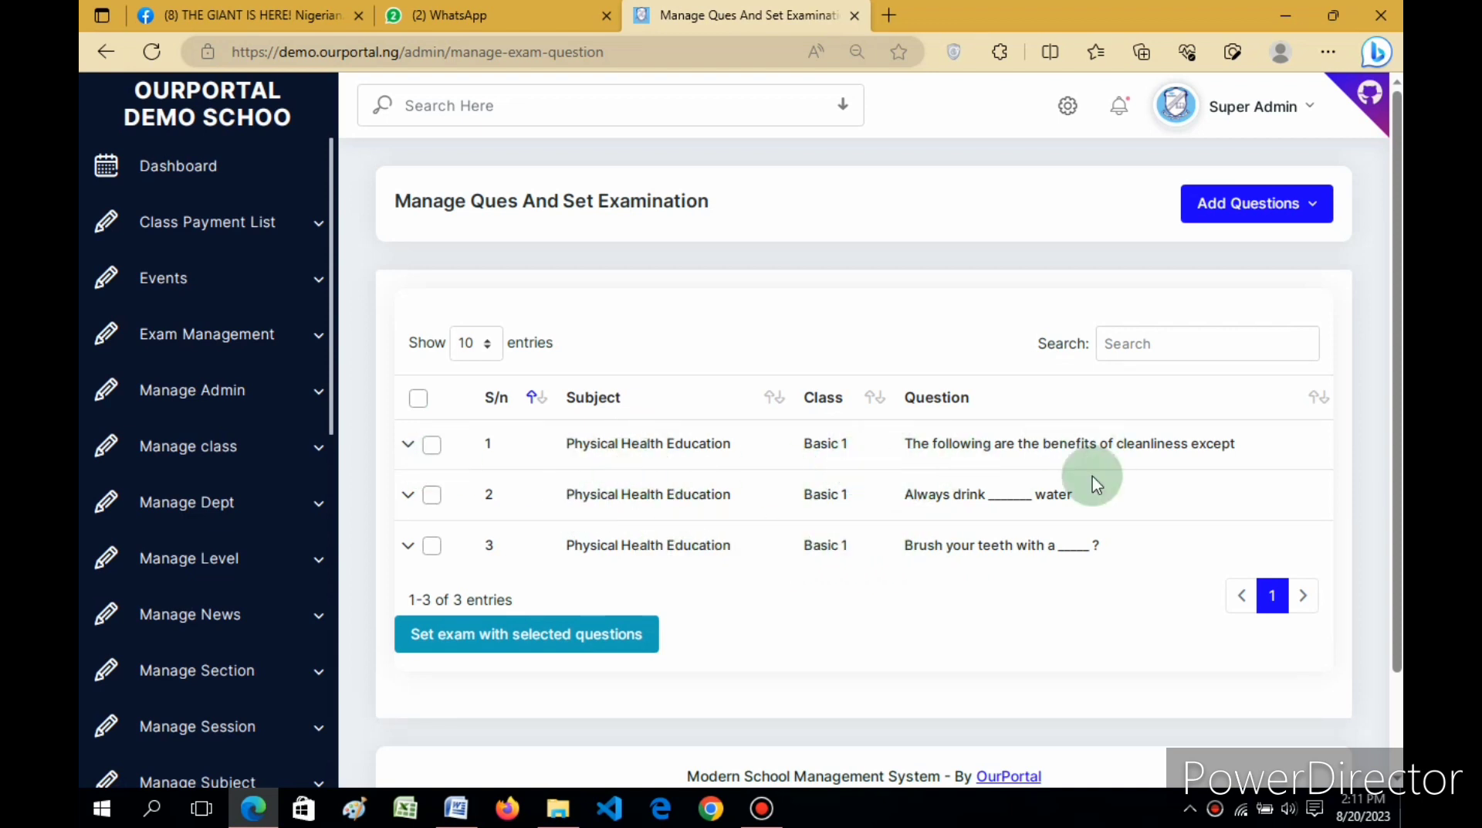
Step: Open the first listed question via its Action menu's Edit and scroll through the pre-filled form
{"action": "left_click", "coordinate": [407, 445]}
{"action": "left_click", "coordinate": [422, 553]}
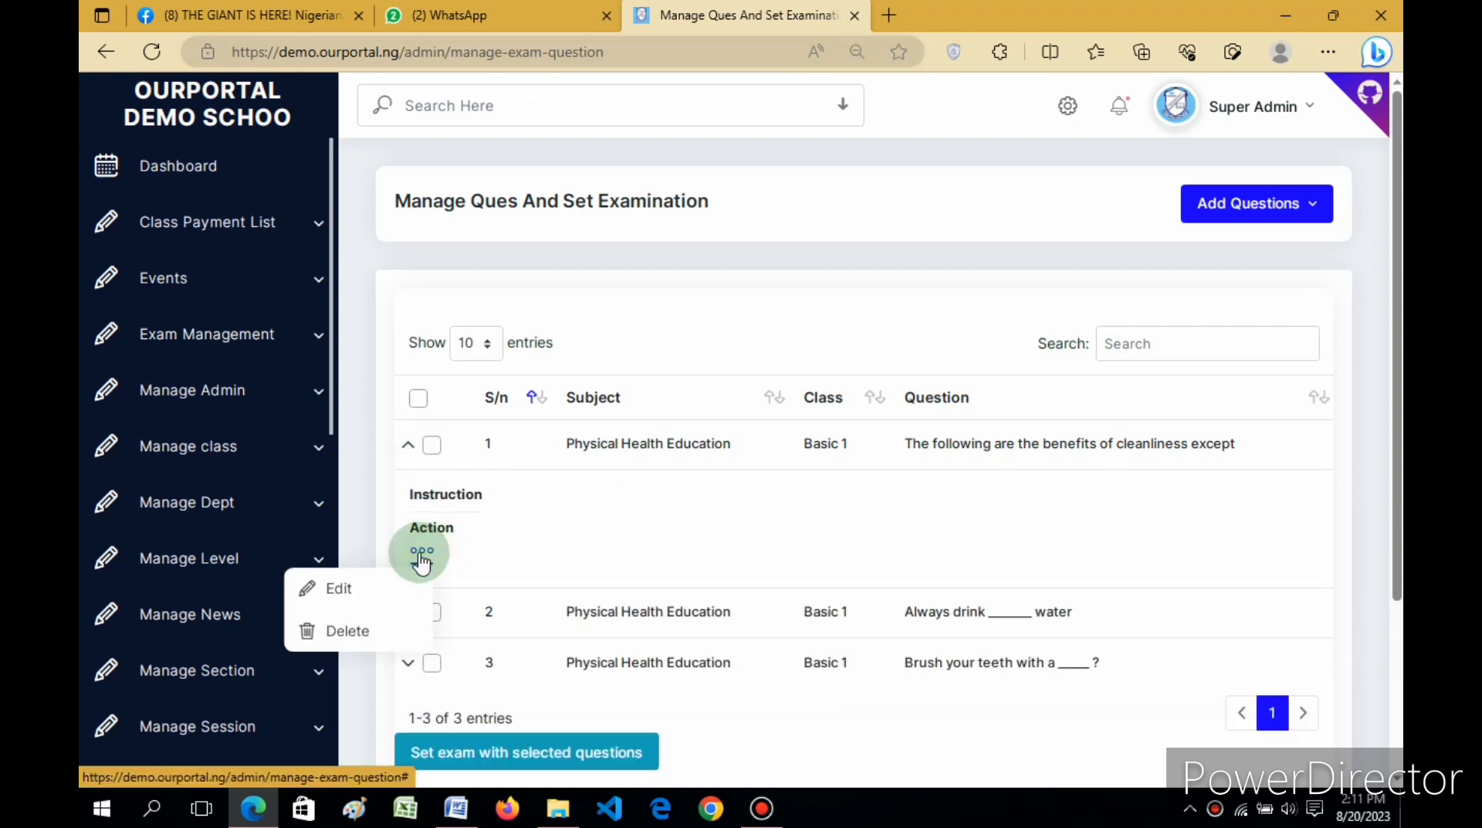
{"action": "left_click", "coordinate": [335, 590]}
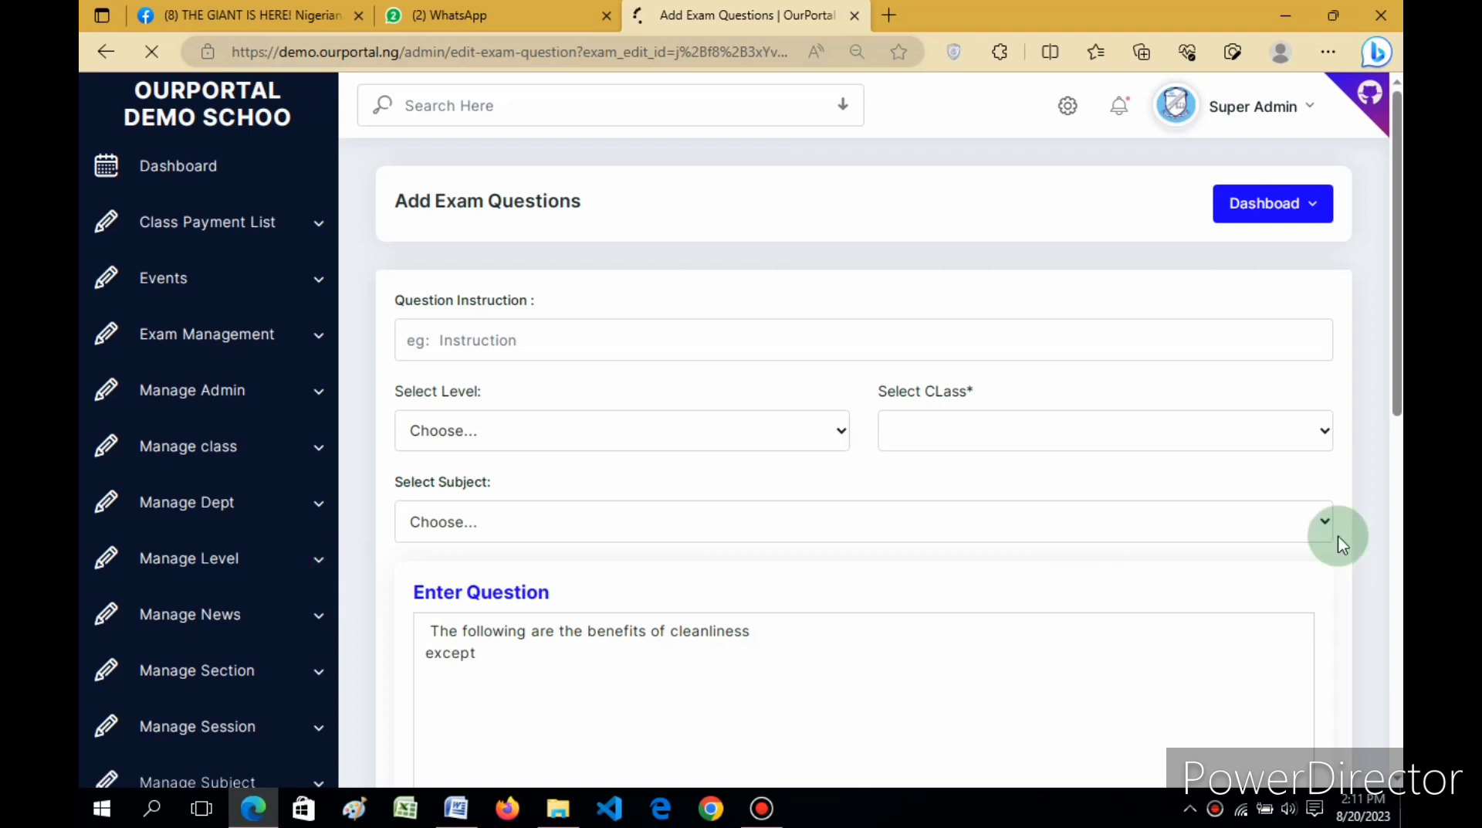
{"action": "left_click_drag", "start_coordinate": [1400, 265], "coordinate": [1399, 643]}
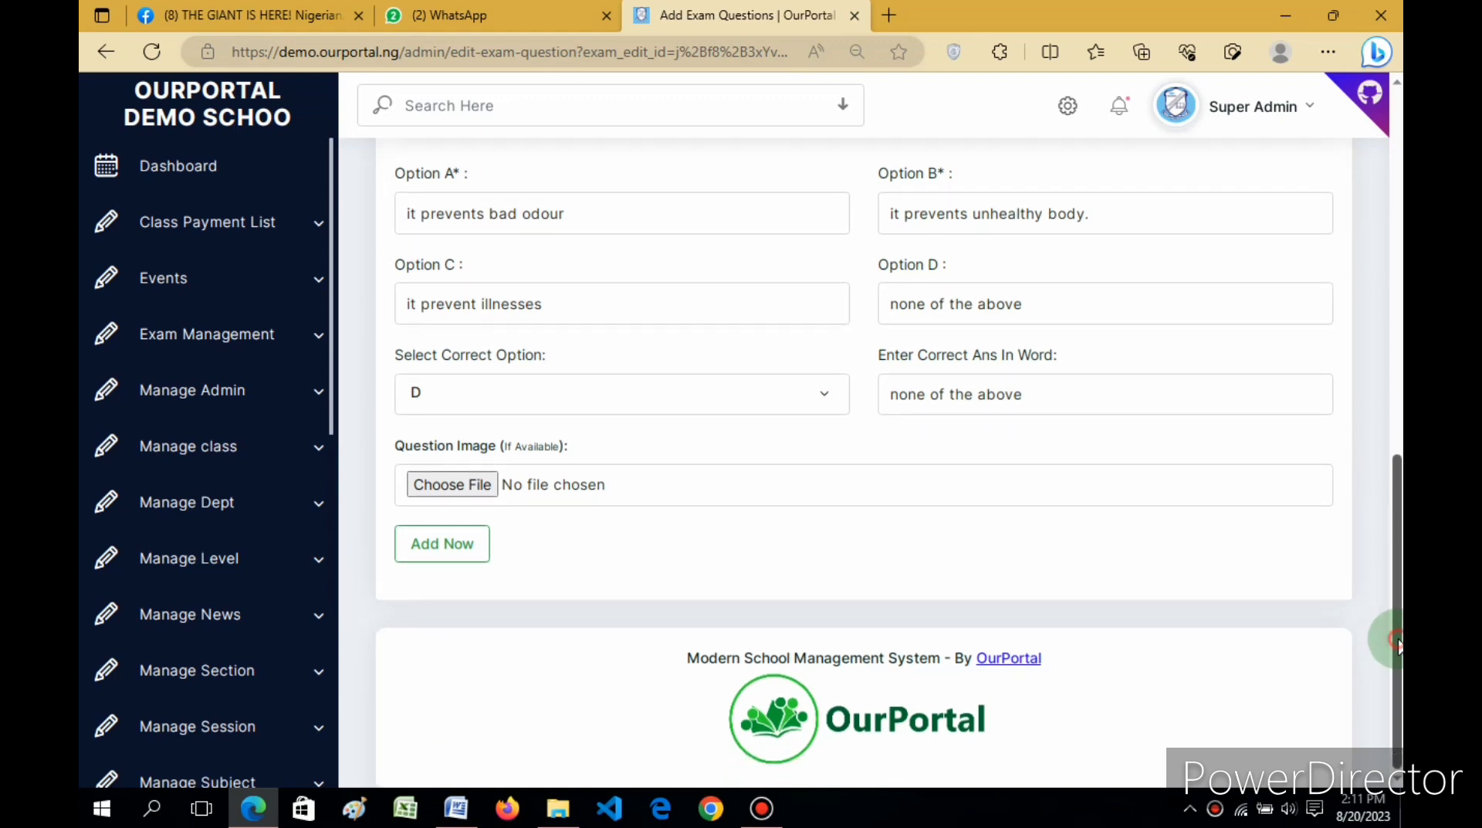
{"action": "left_click_drag", "start_coordinate": [1401, 194], "coordinate": [1401, 65]}
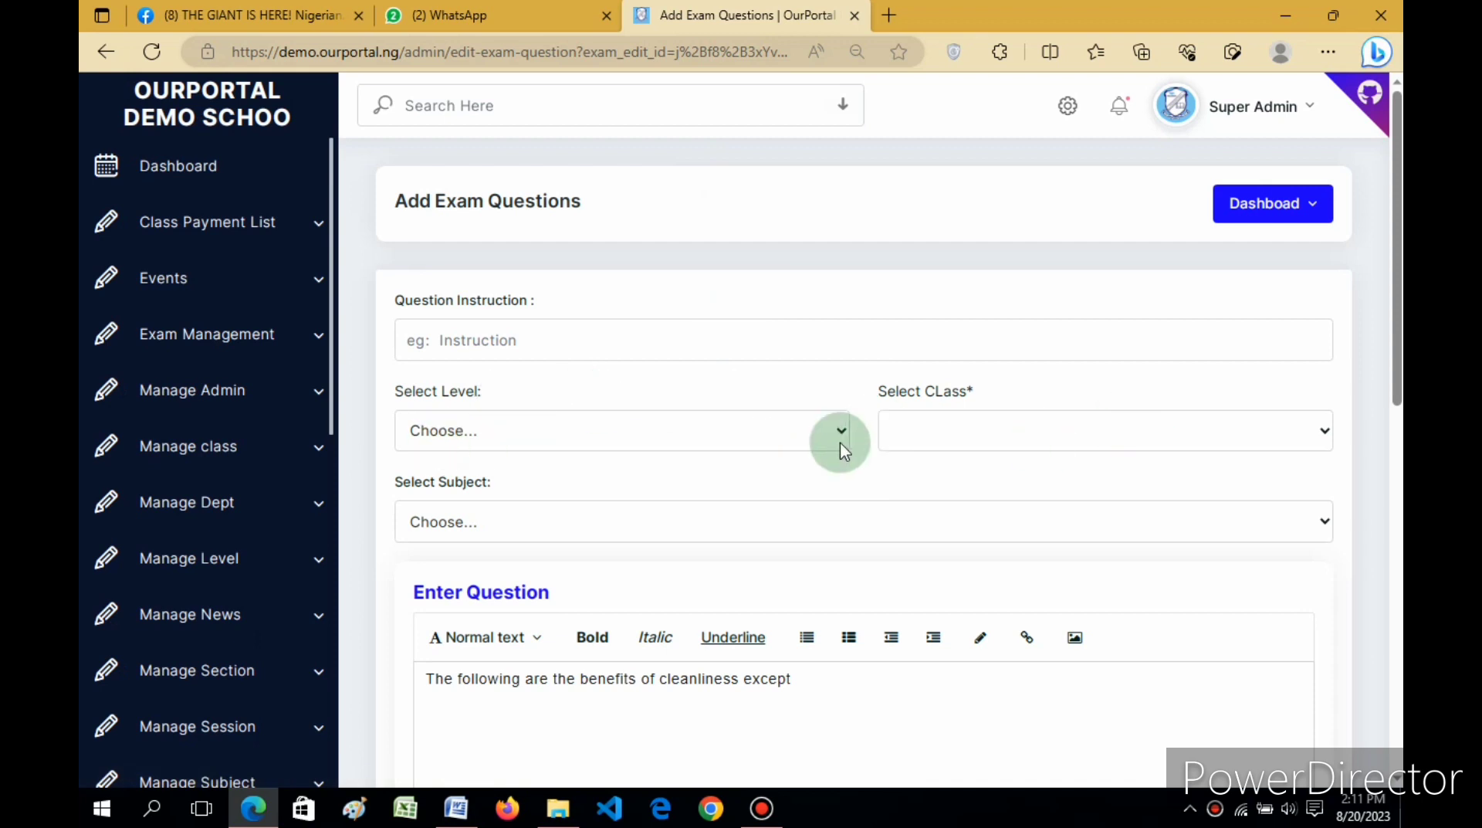
{"action": "left_click", "coordinate": [109, 66]}
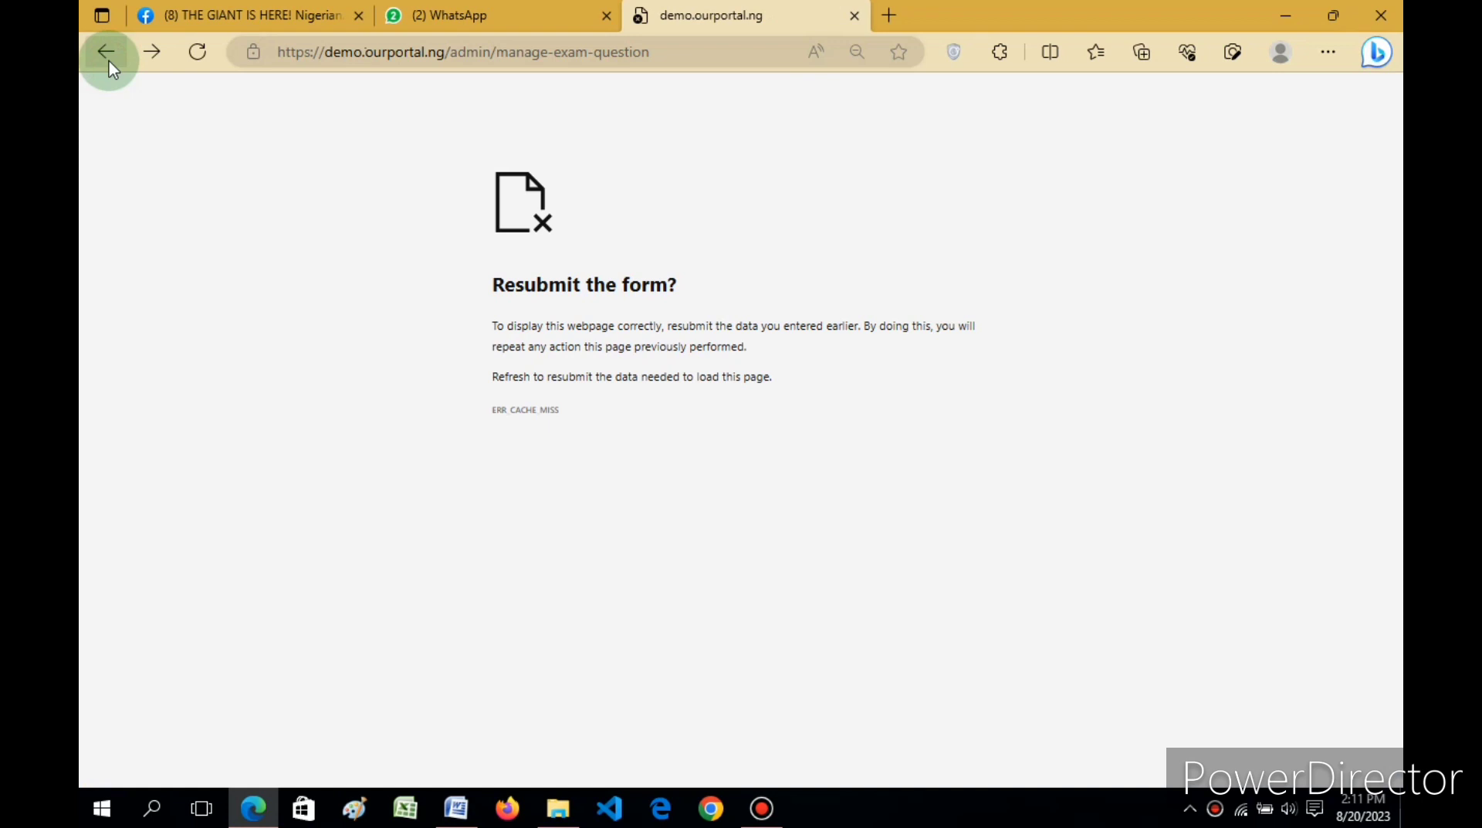
{"action": "left_click", "coordinate": [109, 66]}
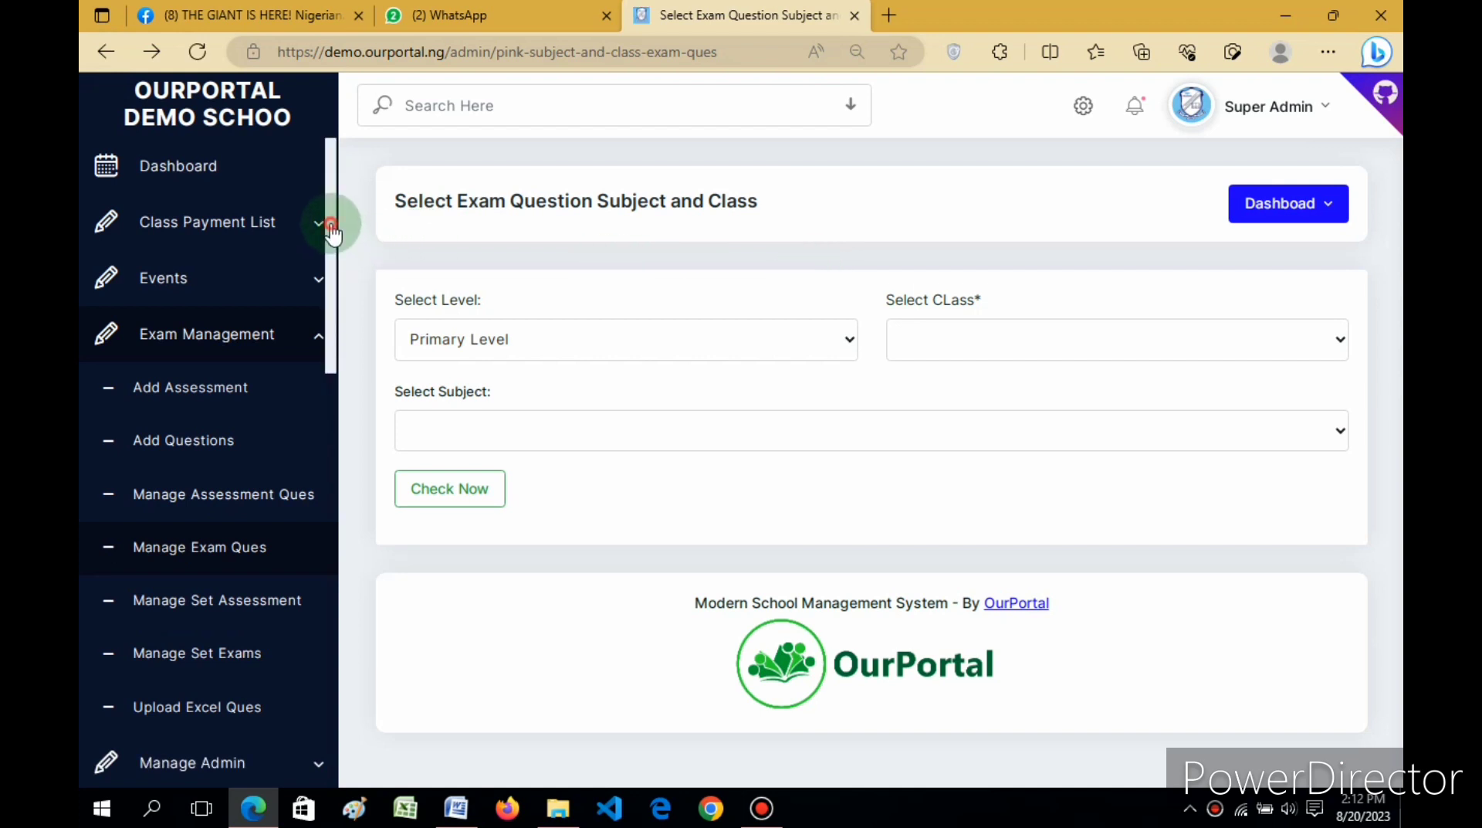
{"action": "left_click_drag", "start_coordinate": [332, 229], "coordinate": [333, 287]}
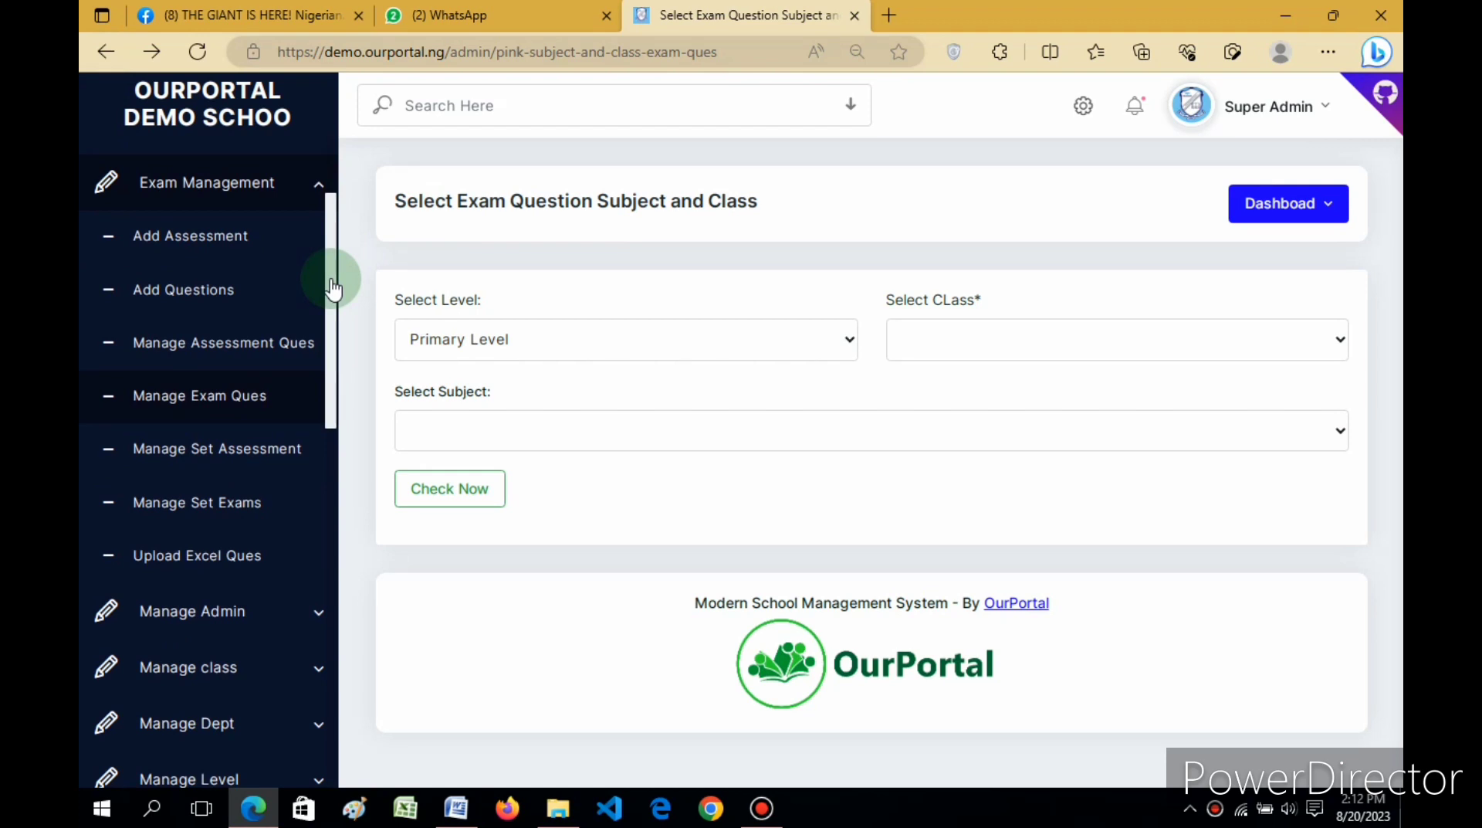
{"action": "left_click_drag", "start_coordinate": [332, 281], "coordinate": [333, 302]}
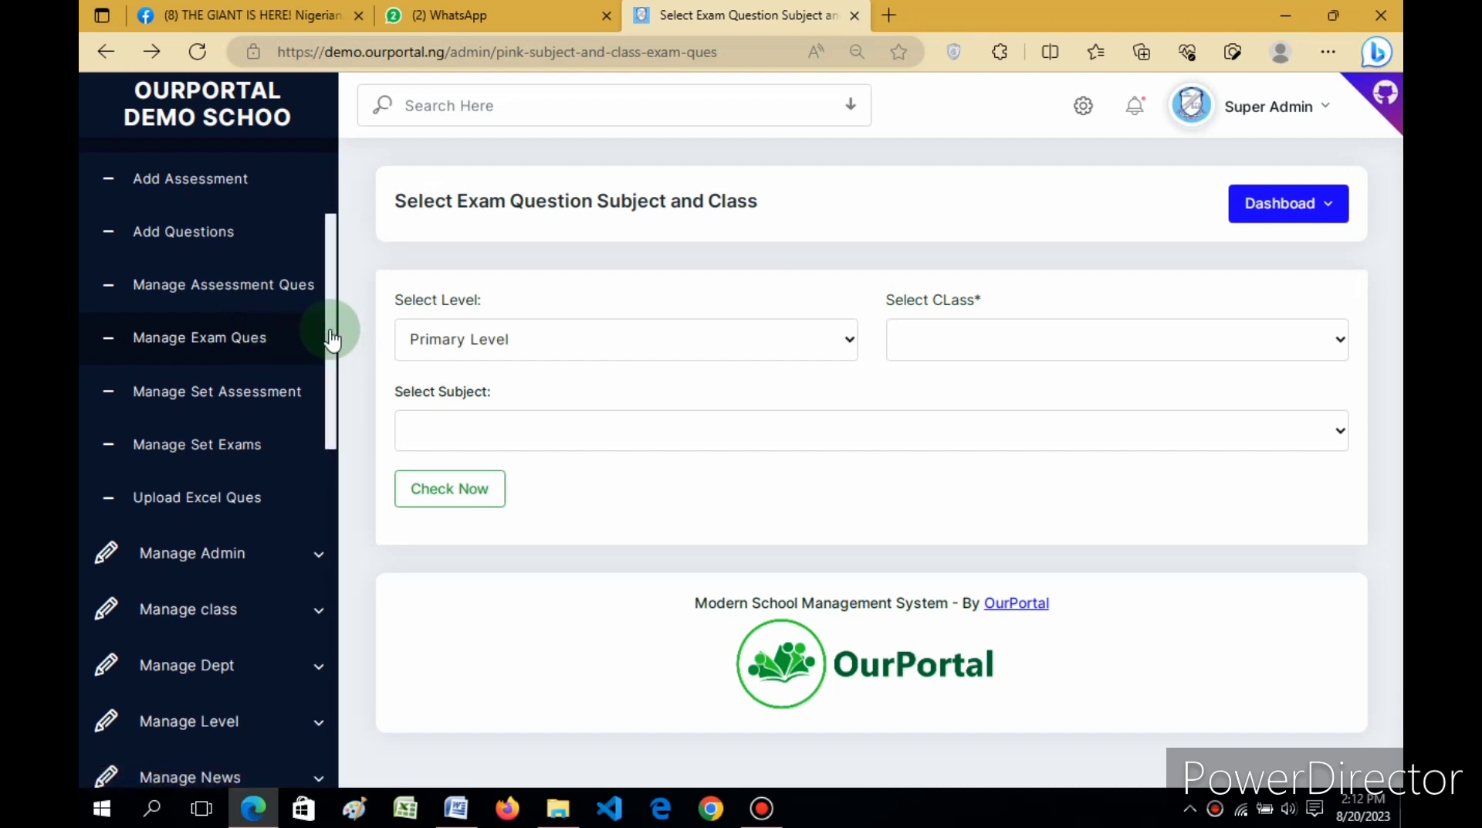
{"action": "mouse_move", "coordinate": [326, 327]}
{"action": "left_mouse_down"}
{"action": "mouse_move", "coordinate": [326, 347]}
{"action": "mouse_move", "coordinate": [326, 333]}
{"action": "left_mouse_up"}
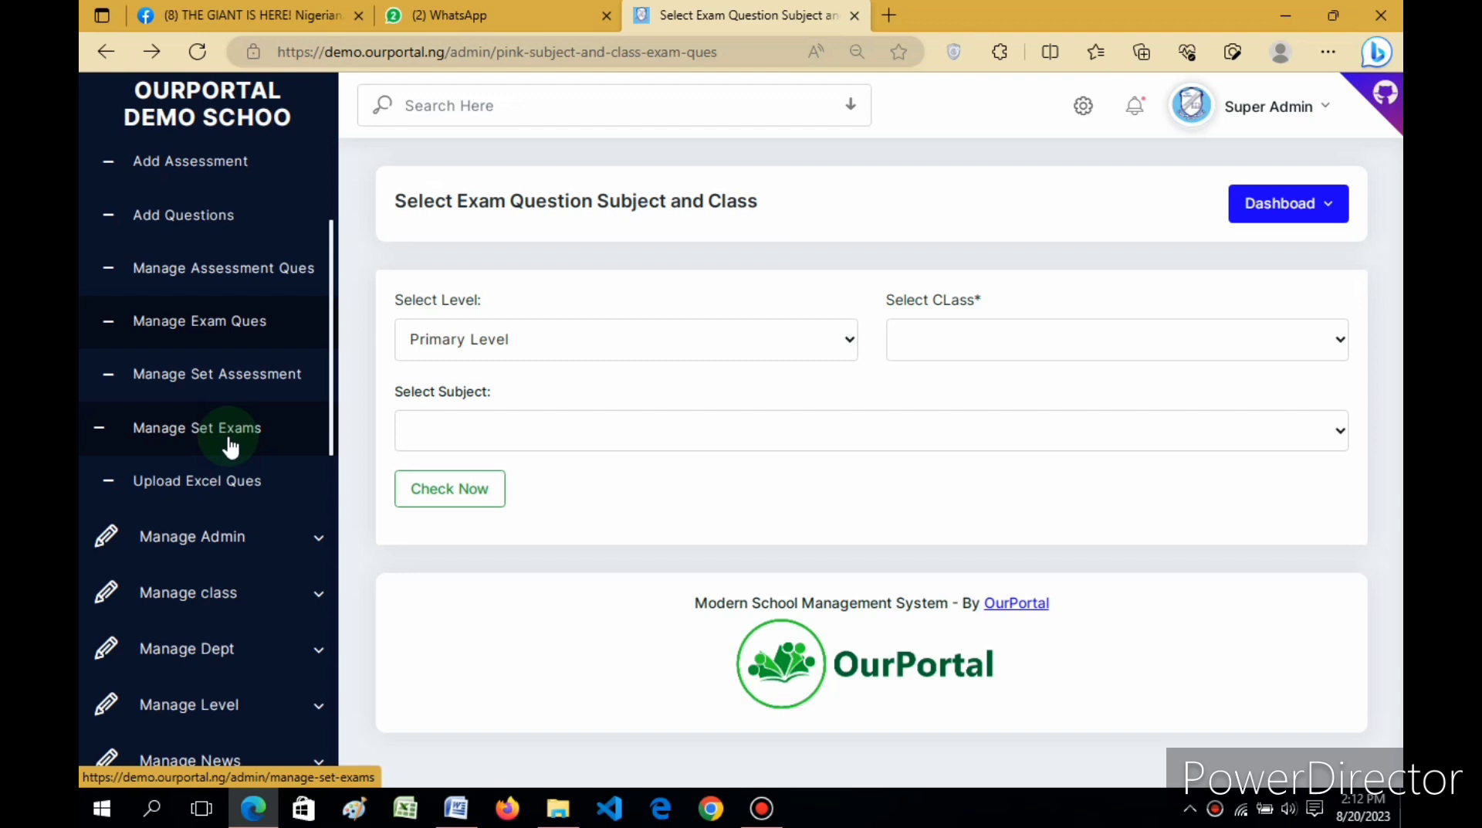
Step: Go to Manage Set Exams and start a new exam with a blank level, class and subject selection page
{"action": "left_click", "coordinate": [210, 446]}
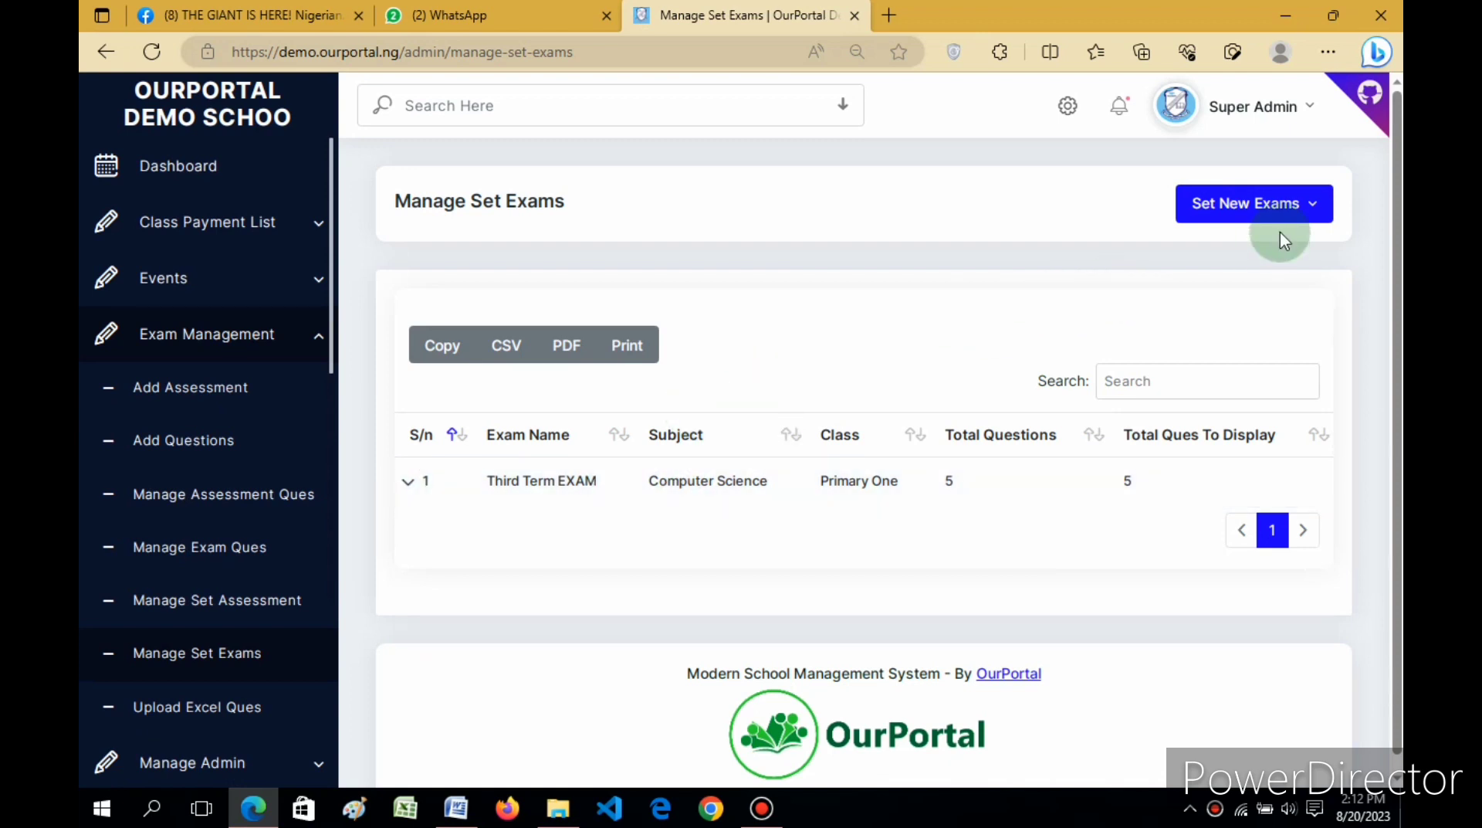
{"action": "left_click", "coordinate": [1243, 212]}
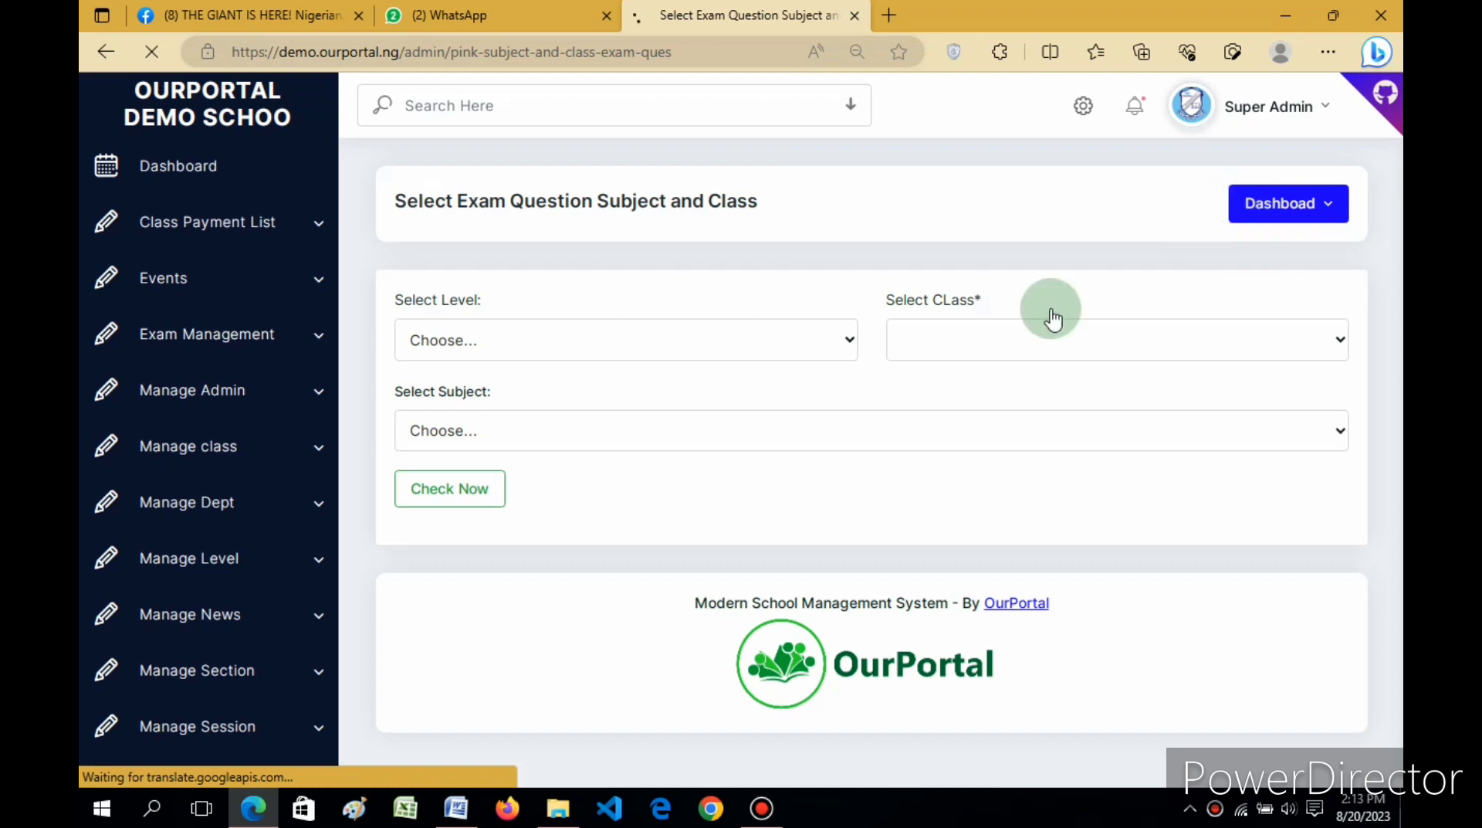
Step: Select Primary Level, Basic 1 and Physical Health Education, then load their questions with Check Now
{"action": "left_click", "coordinate": [837, 341]}
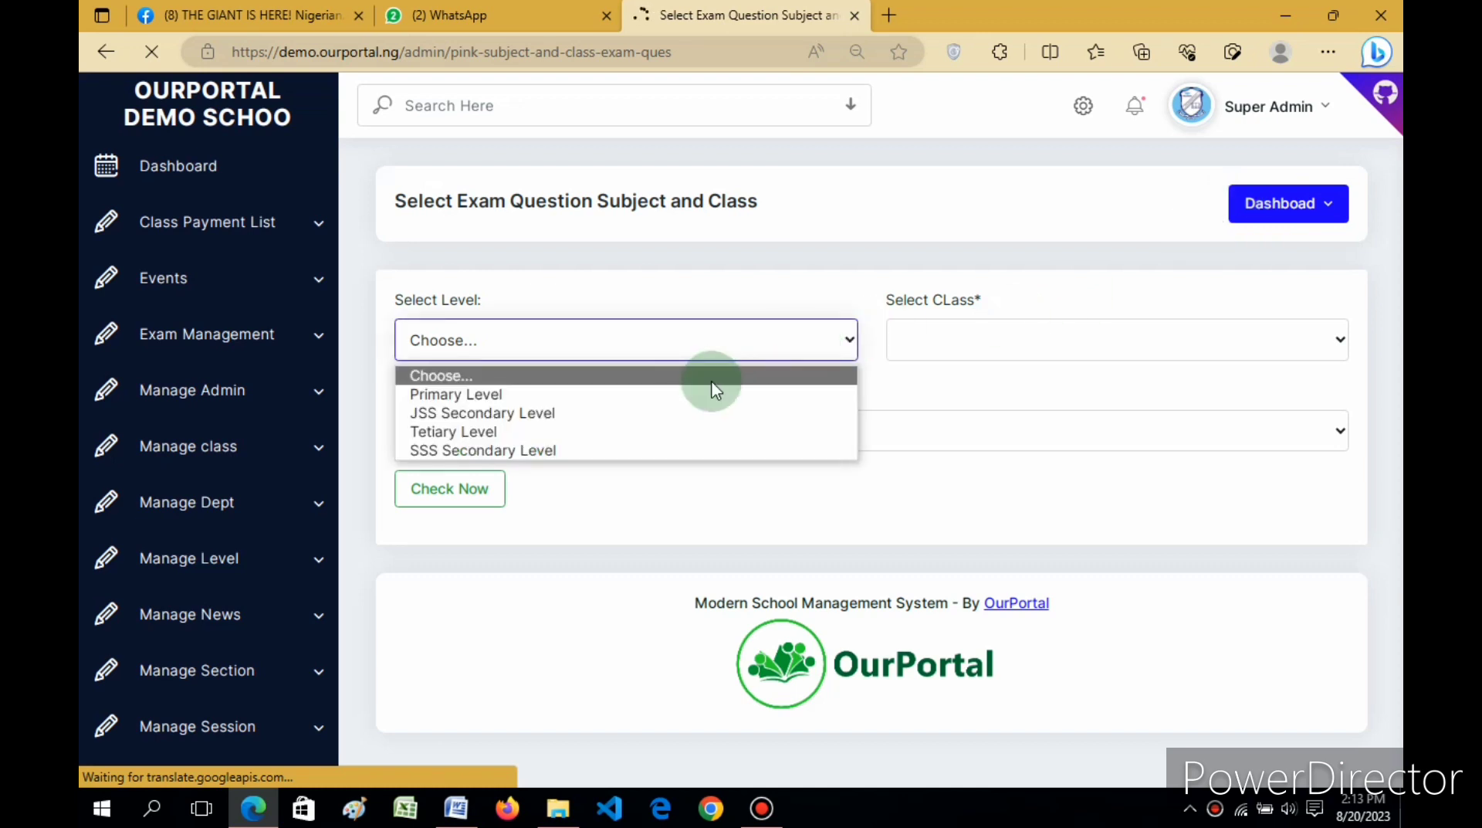
{"action": "left_click", "coordinate": [626, 397]}
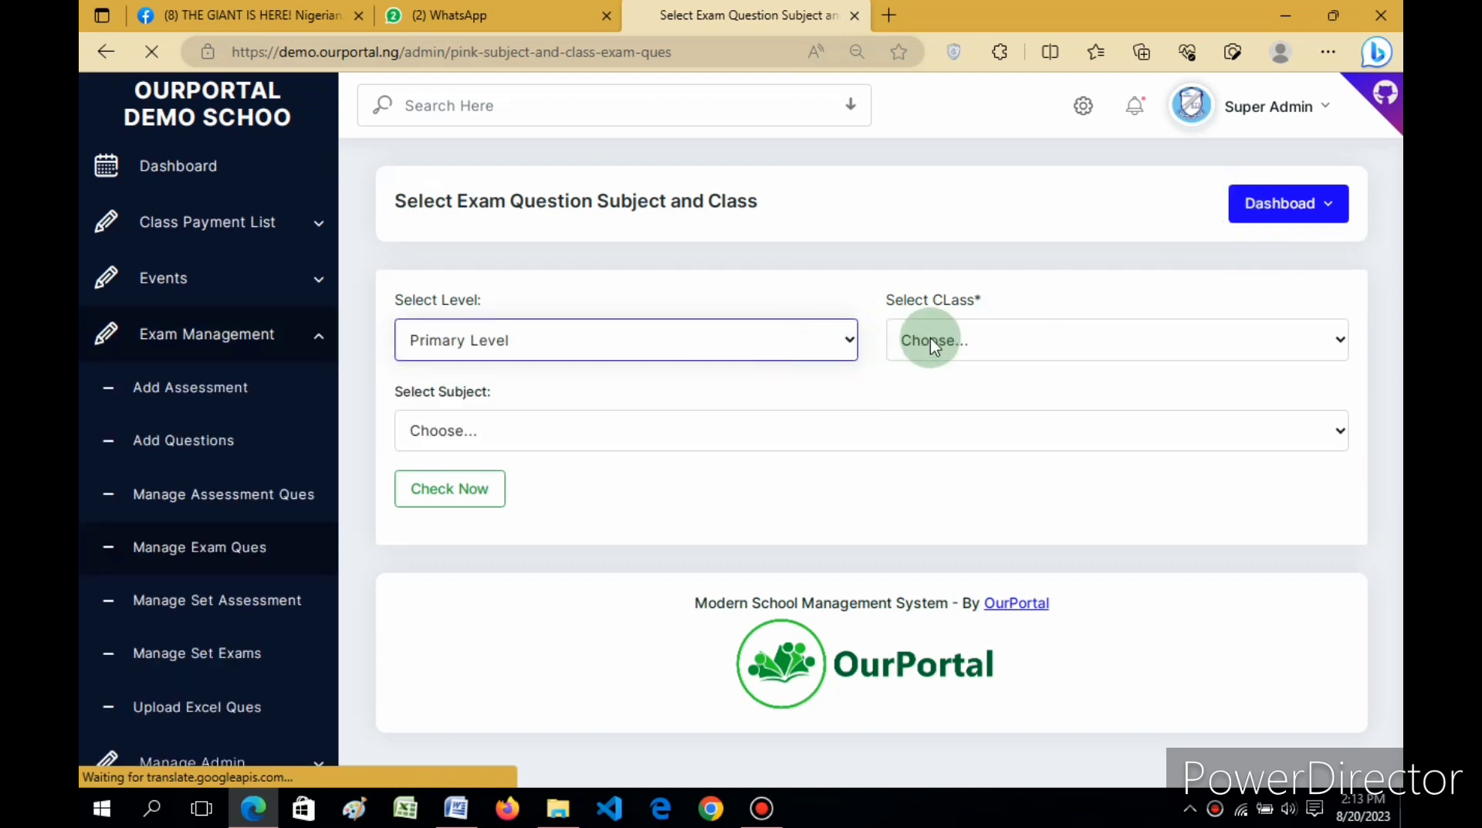
{"action": "left_click", "coordinate": [929, 338]}
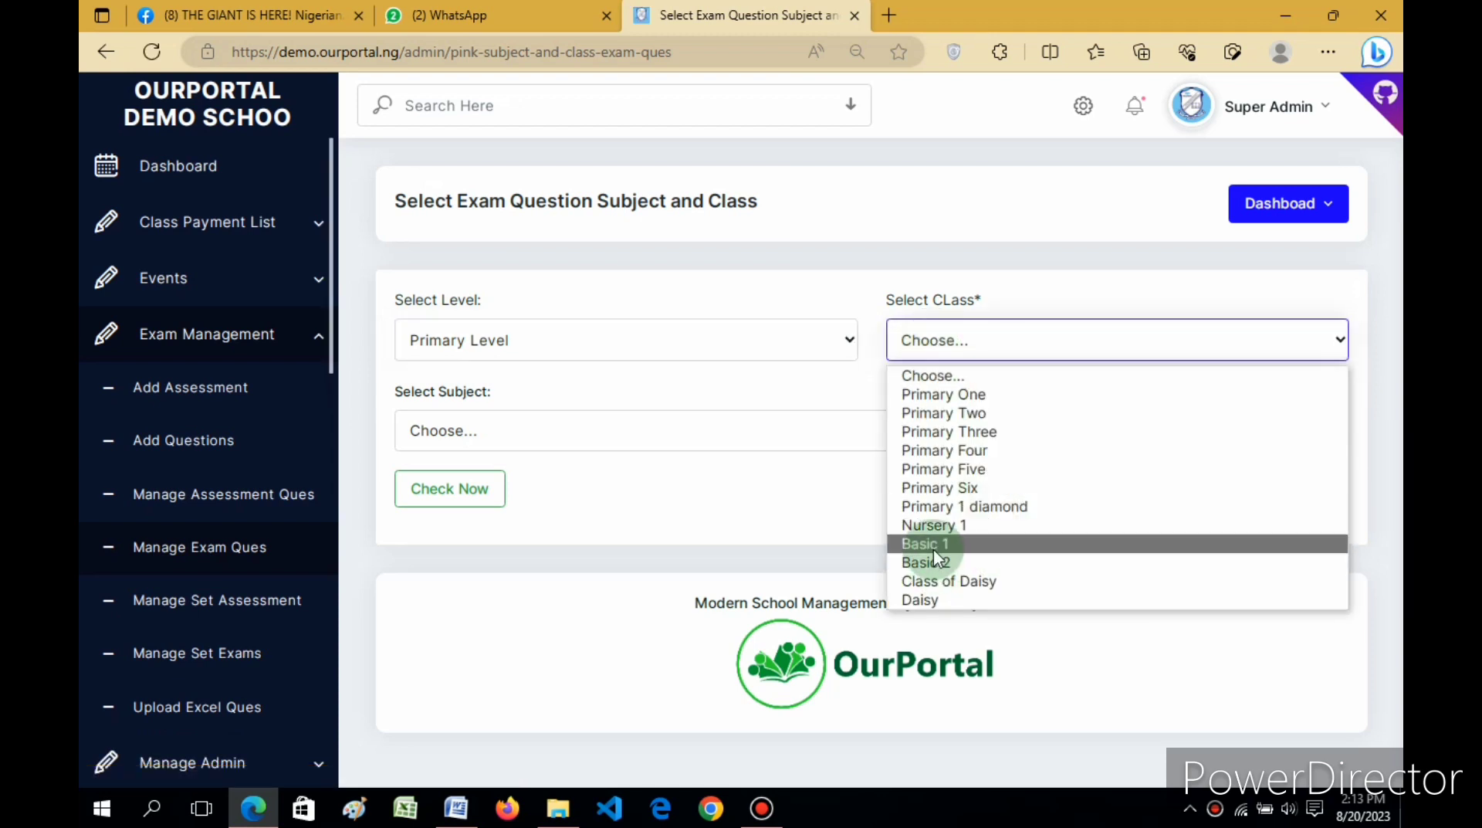
{"action": "left_click", "coordinate": [935, 544]}
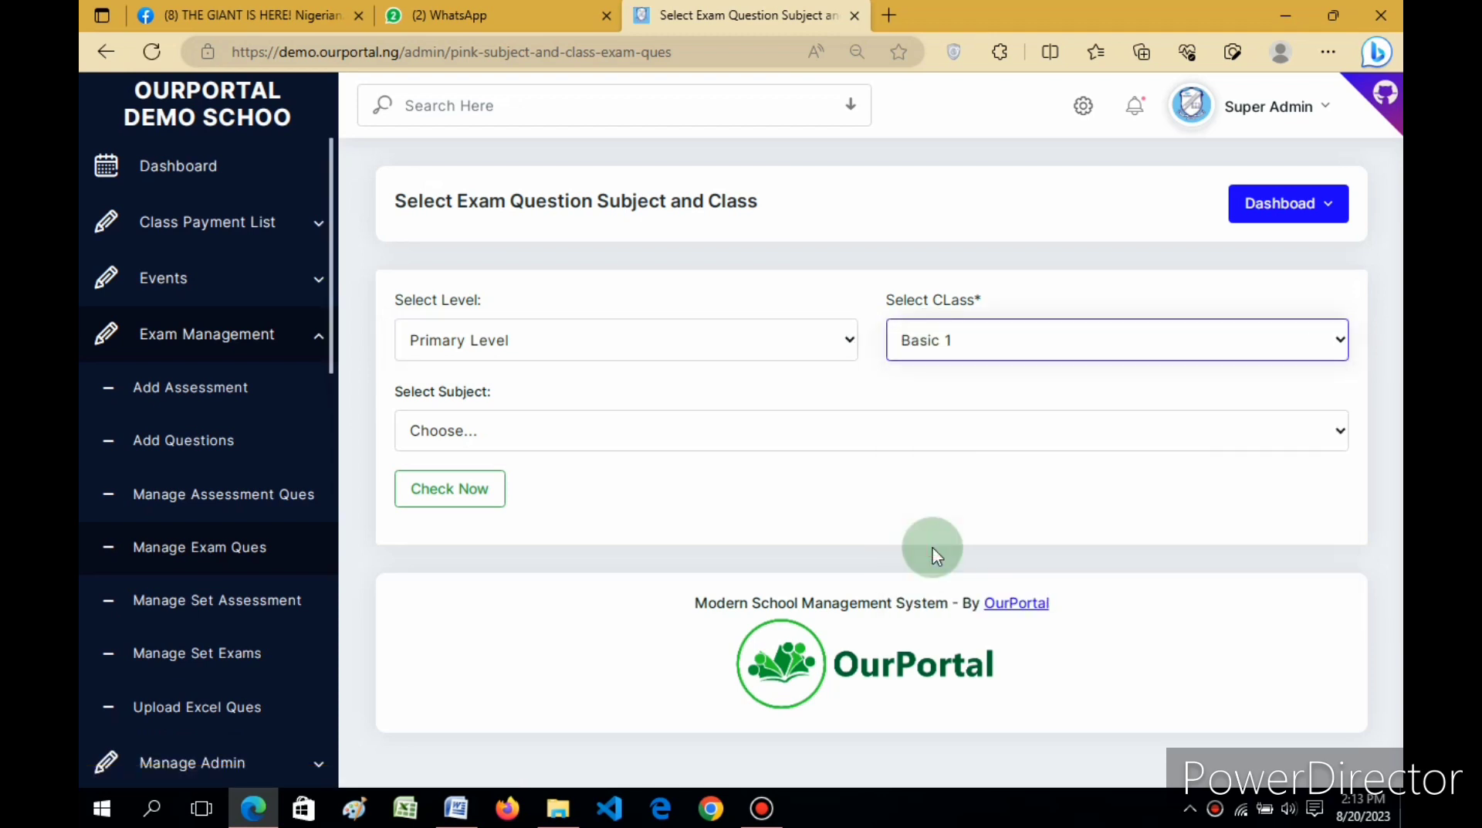
{"action": "left_click", "coordinate": [778, 440]}
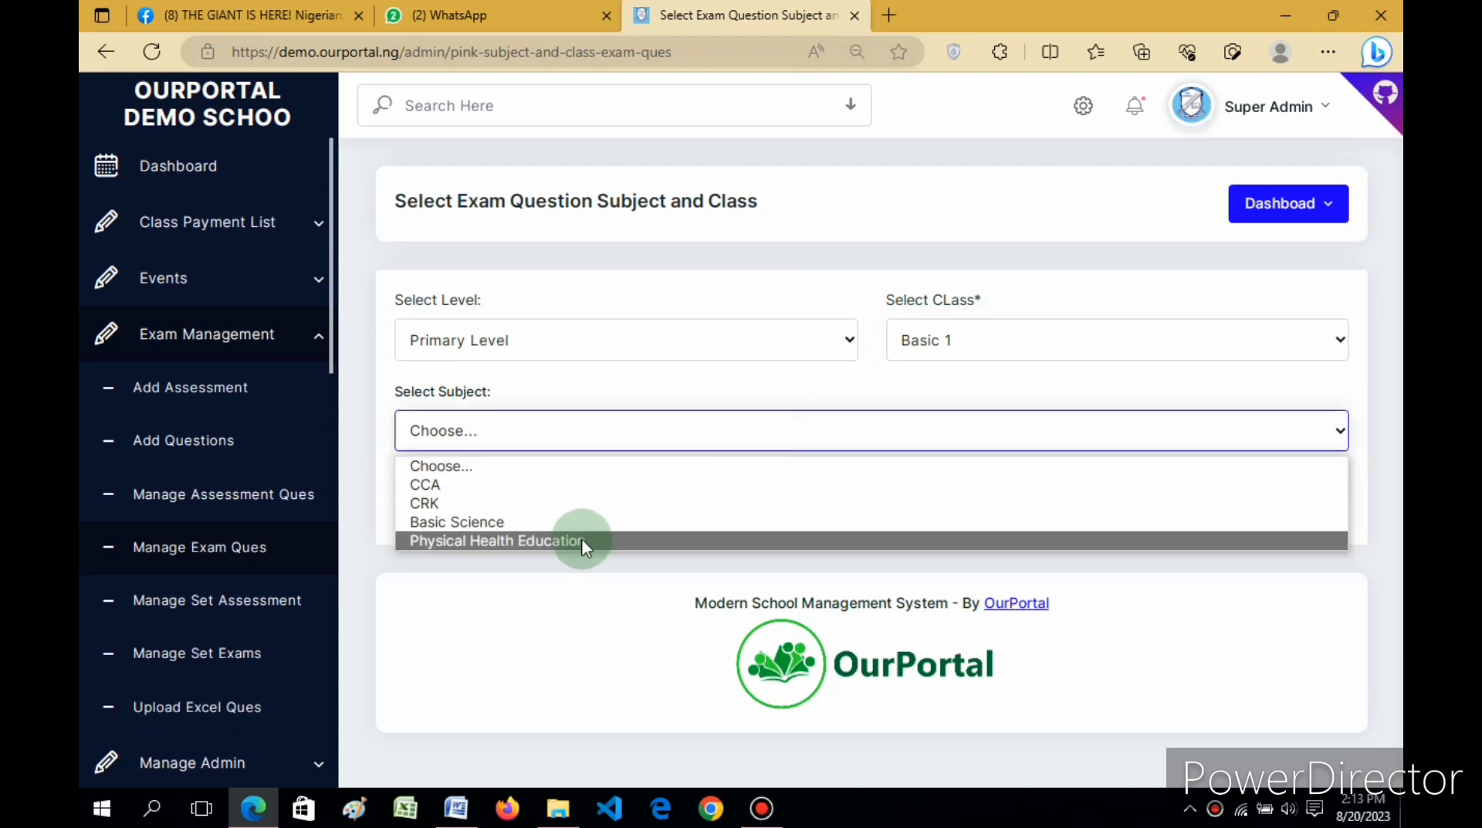
{"action": "left_click", "coordinate": [581, 539]}
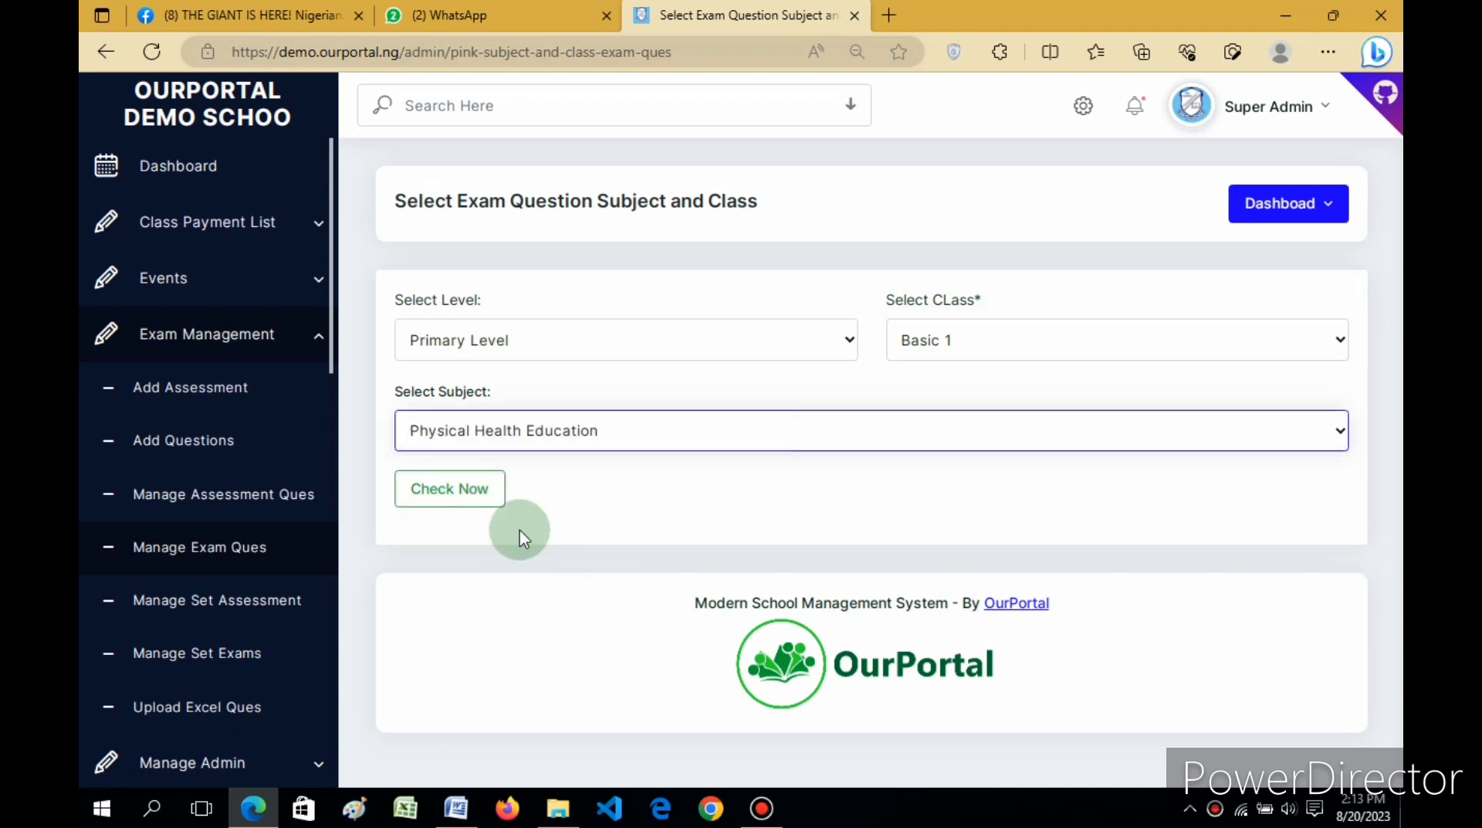
{"action": "left_click", "coordinate": [450, 488]}
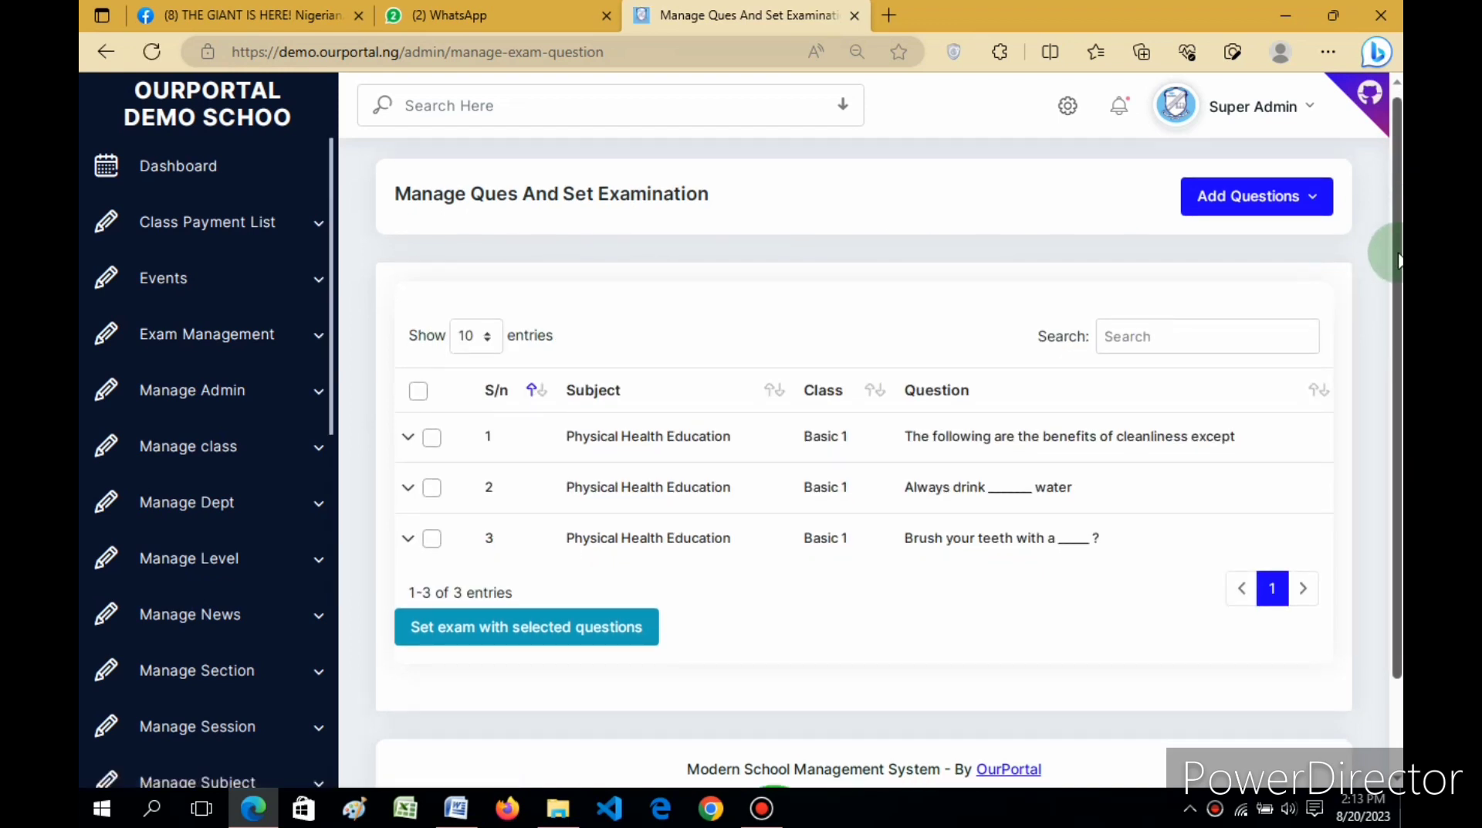
Step: Tick the cleanliness, drinking water and brushing teeth questions, then scroll to the table's end
{"action": "scroll", "coordinate": [1399, 260], "scroll_direction": "down", "scroll_amount": 1}
{"action": "scroll", "coordinate": [1397, 297], "scroll_direction": "down", "scroll_amount": 1}
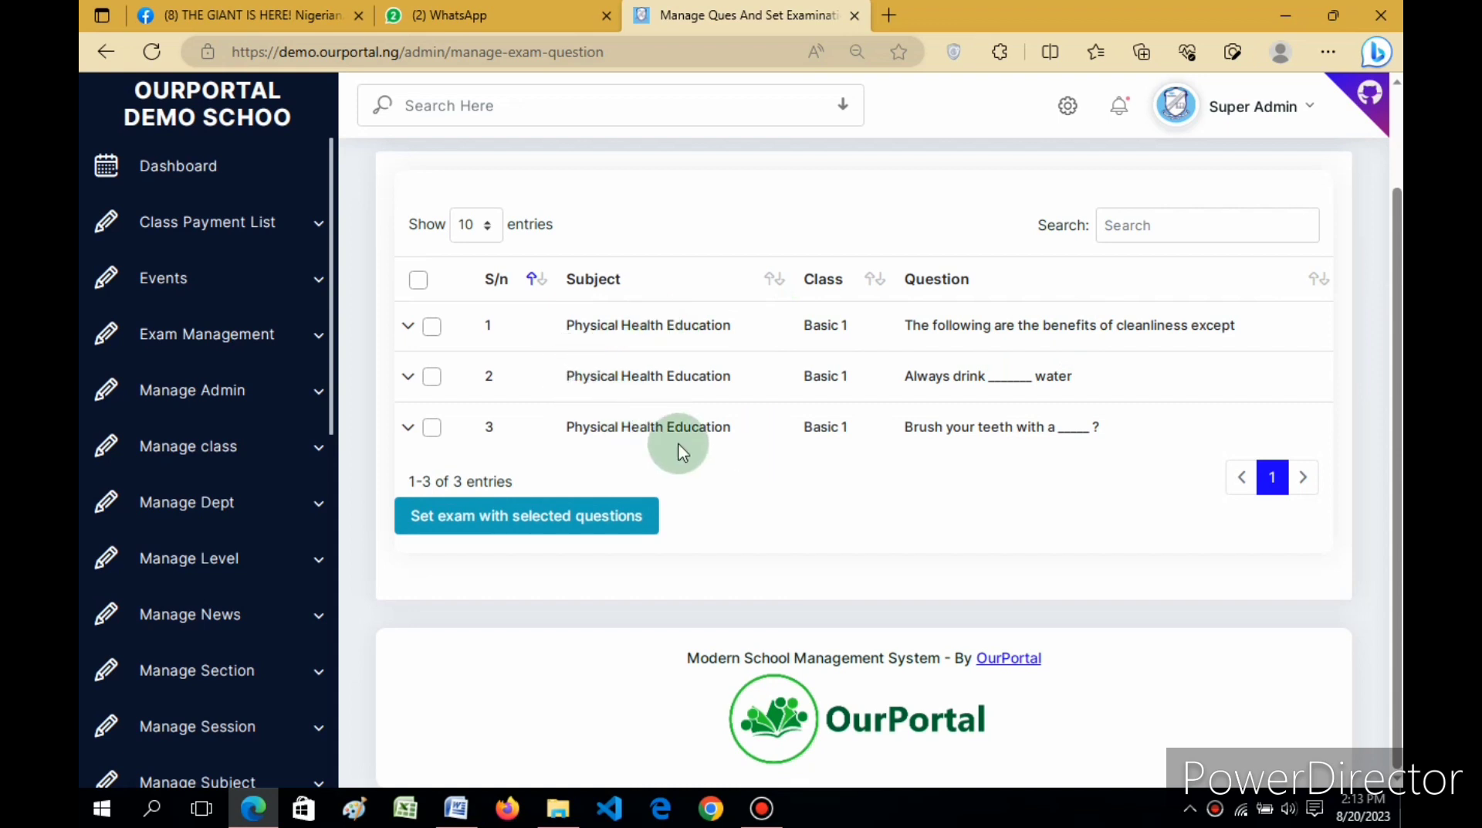
{"action": "left_click", "coordinate": [431, 327]}
{"action": "left_click", "coordinate": [431, 327]}
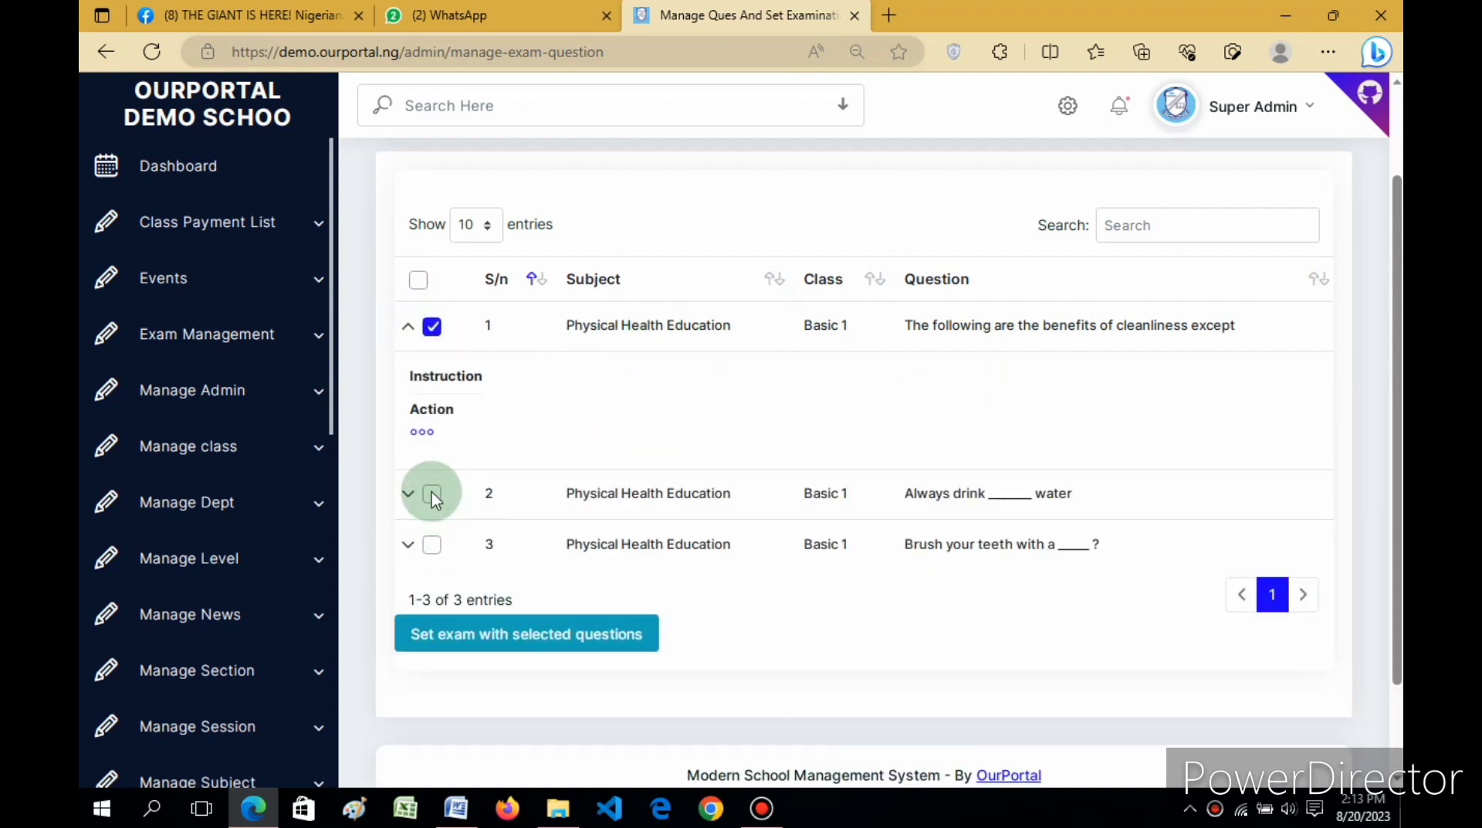
{"action": "left_click", "coordinate": [433, 495]}
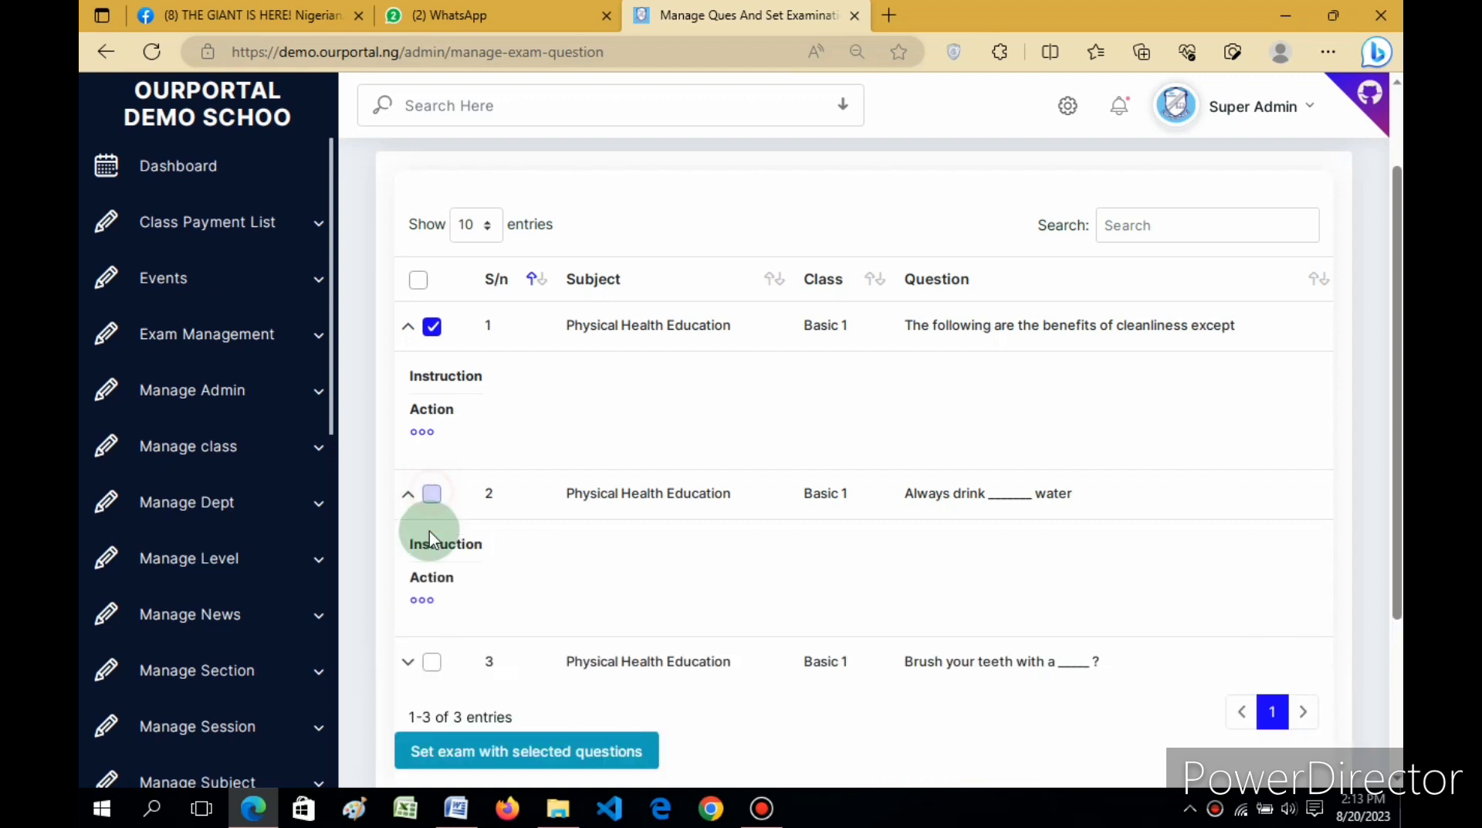
{"action": "left_click", "coordinate": [432, 663]}
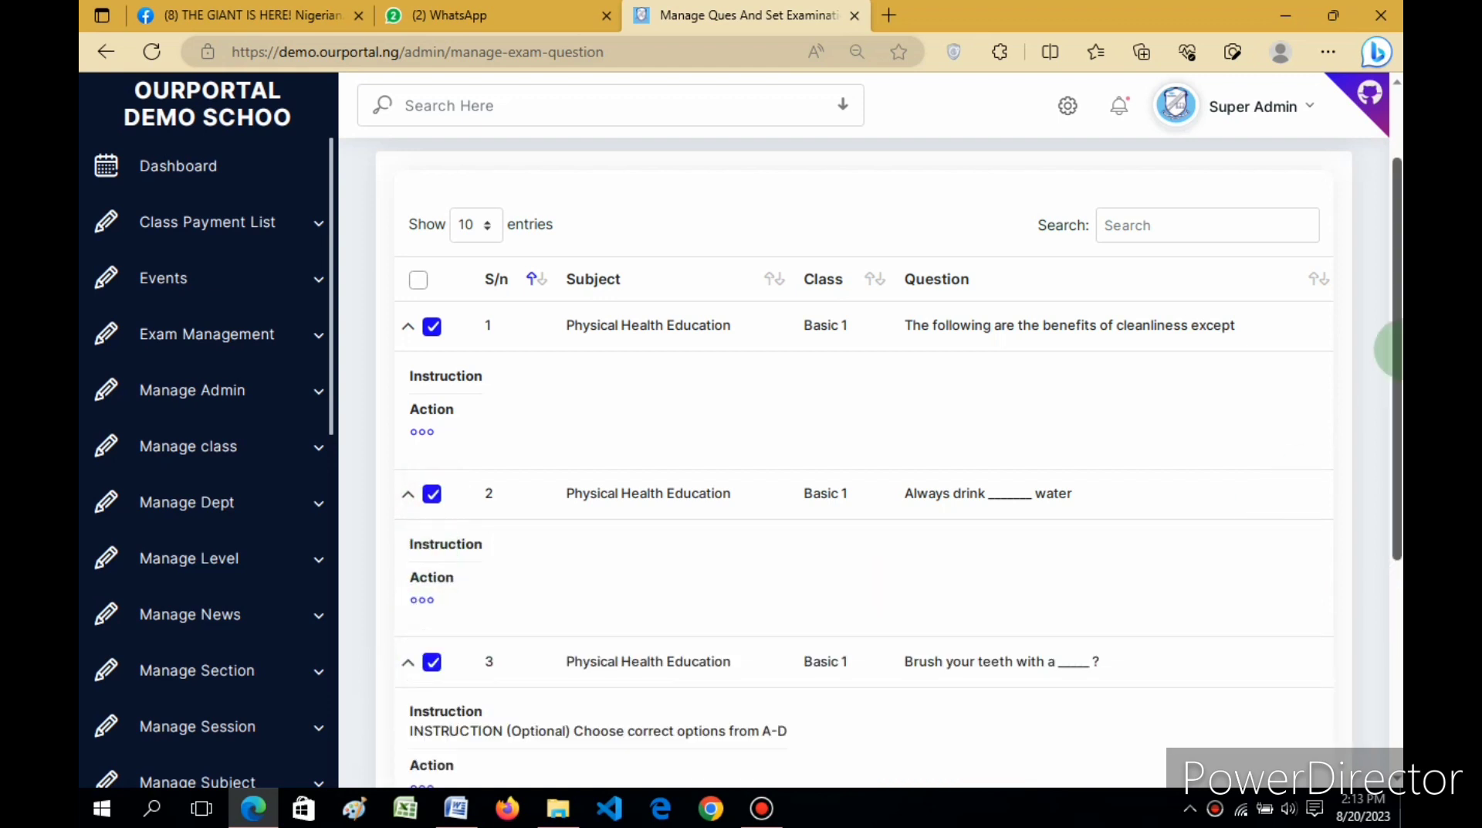
{"action": "mouse_move", "coordinate": [1399, 349]}
{"action": "left_mouse_down"}
{"action": "mouse_move", "coordinate": [1402, 455]}
{"action": "mouse_move", "coordinate": [1399, 320]}
{"action": "left_mouse_up"}
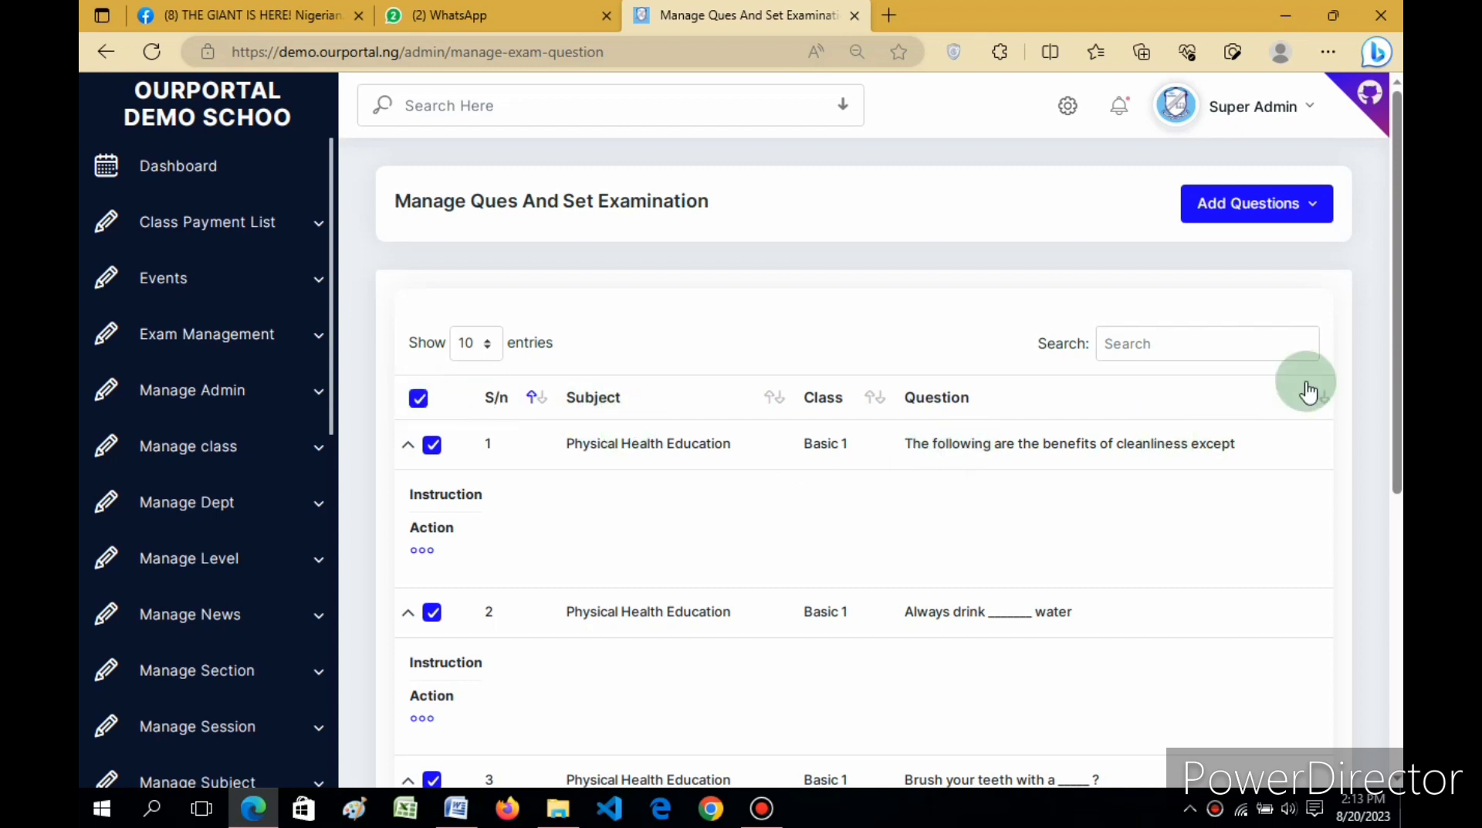
{"action": "left_click_drag", "start_coordinate": [1395, 291], "coordinate": [1393, 512]}
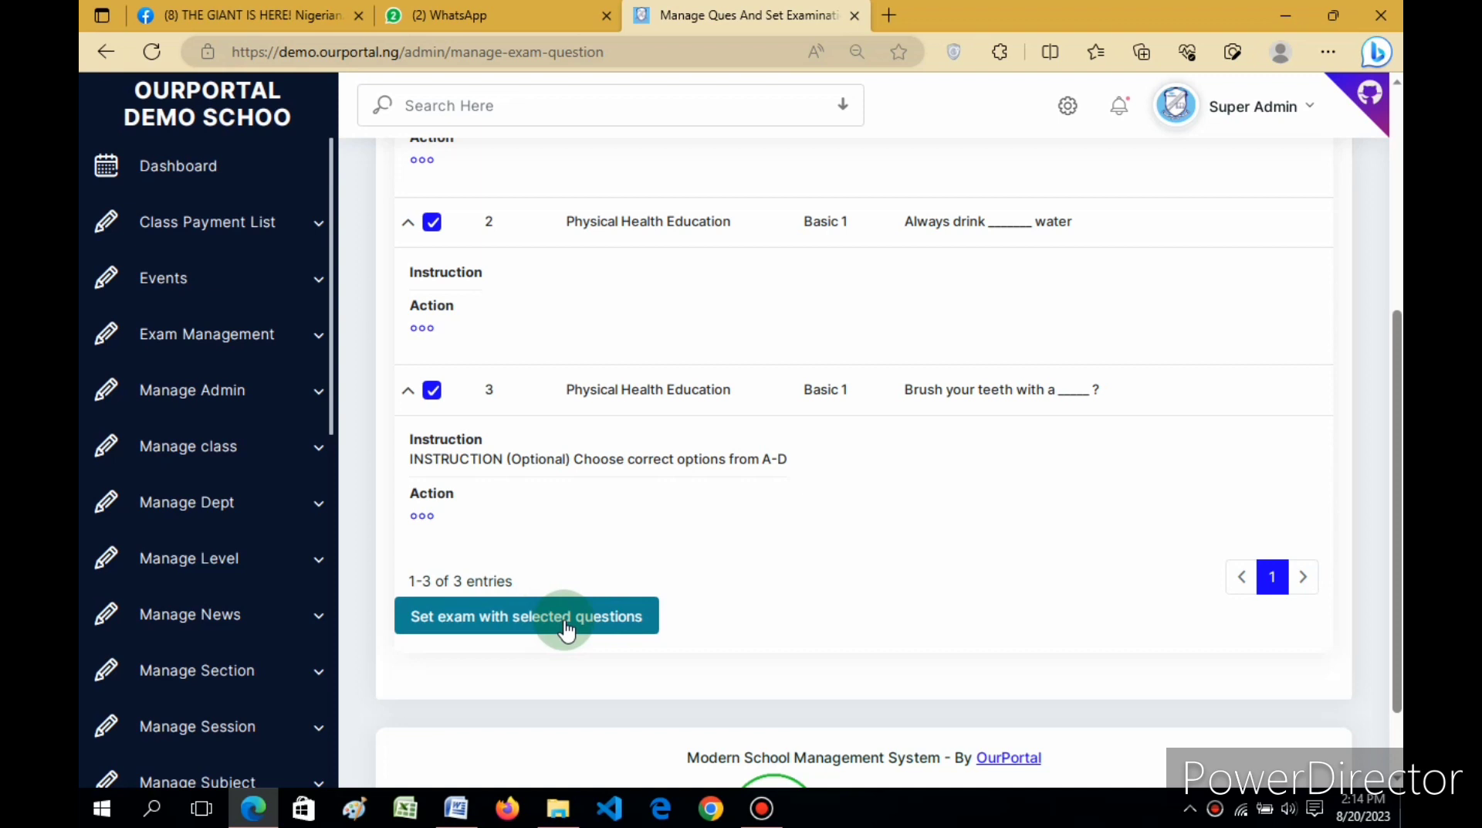
Step: Set an exam from the ticked questions named 'Mid-Term EXAM', 20 minutes long, 3 questions to answer
{"action": "left_click", "coordinate": [525, 627]}
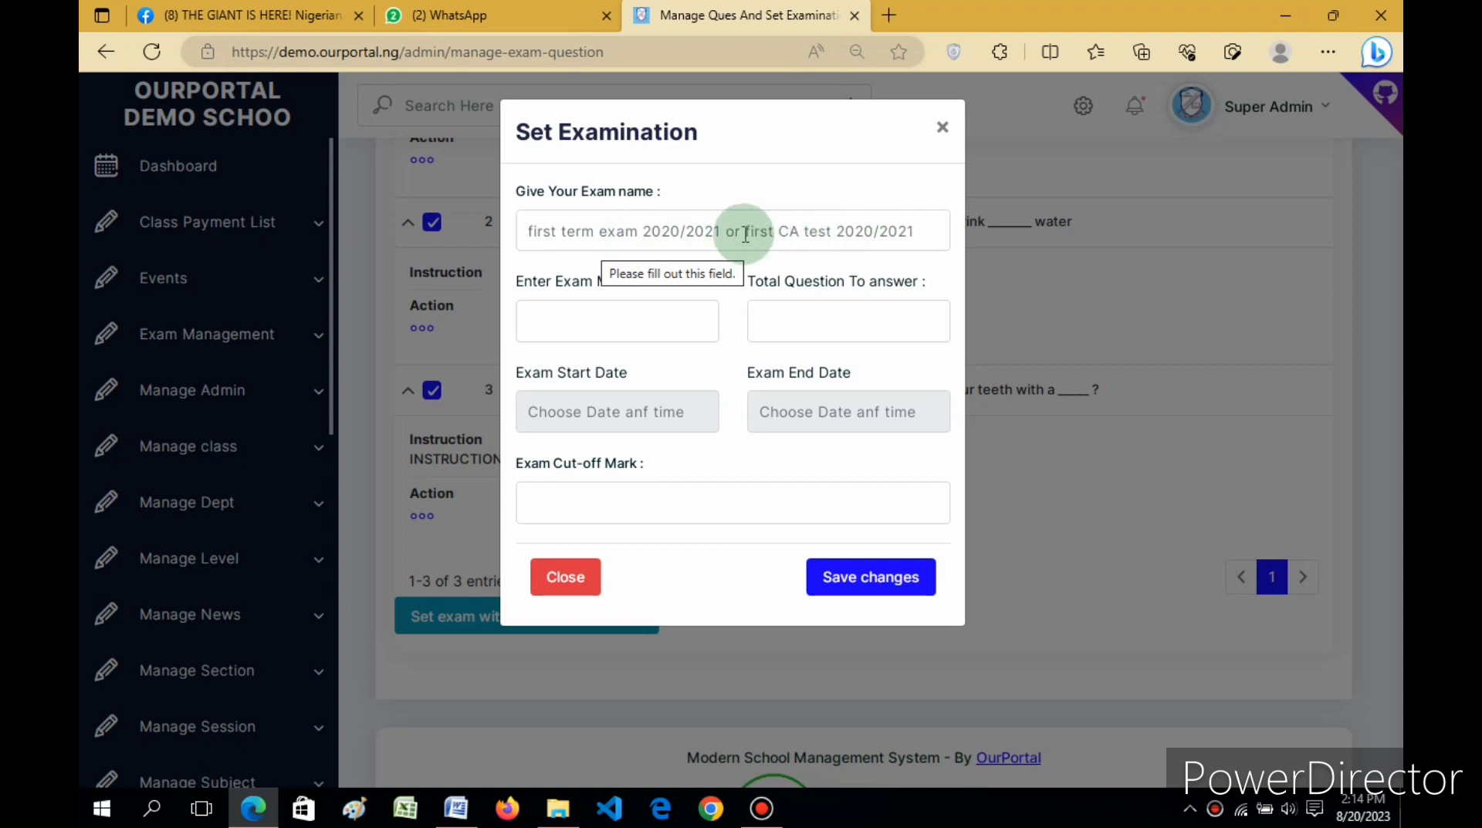
{"action": "left_click", "coordinate": [667, 235]}
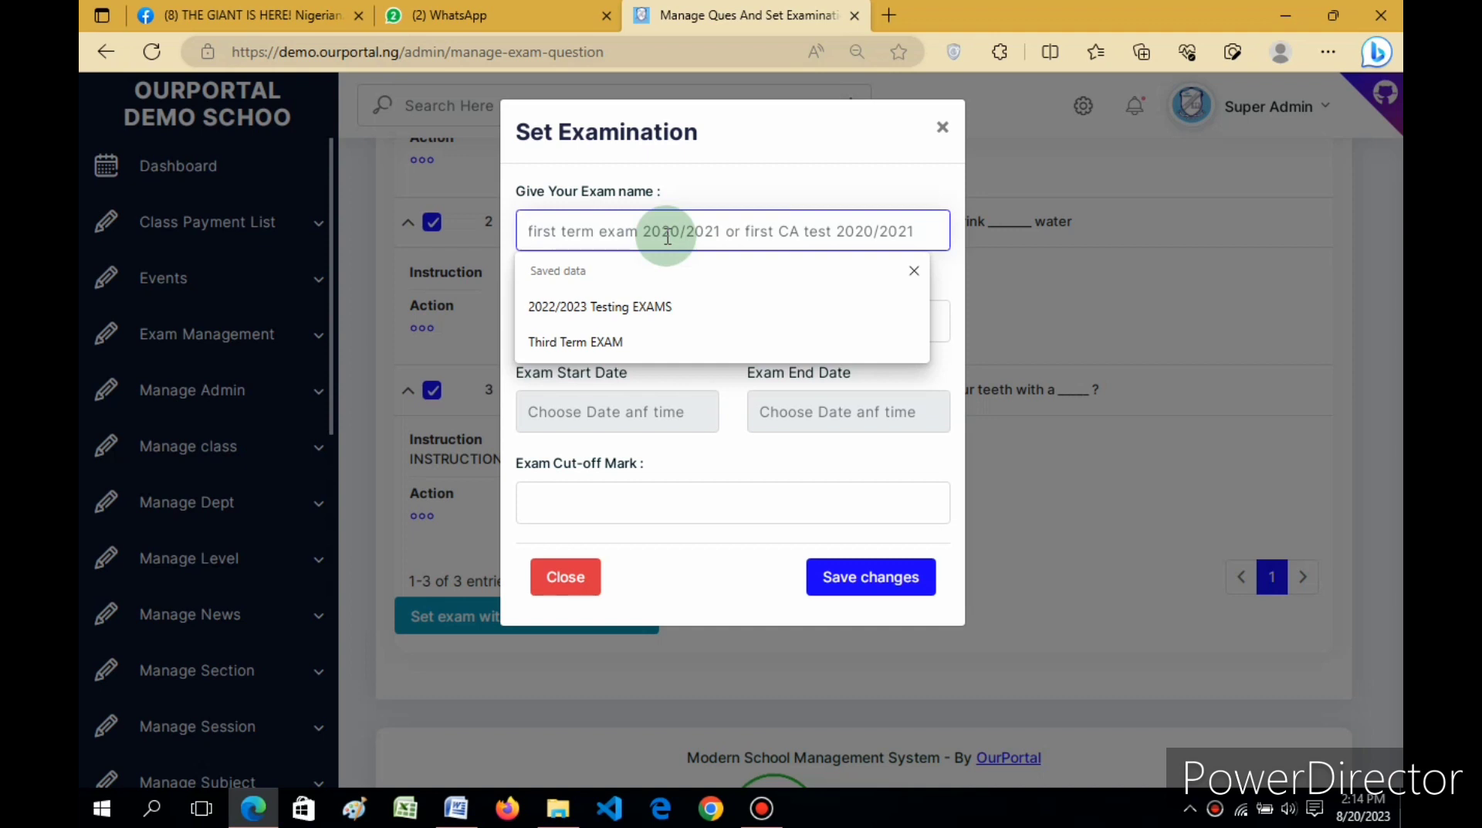
{"action": "type", "text": "Mi"}
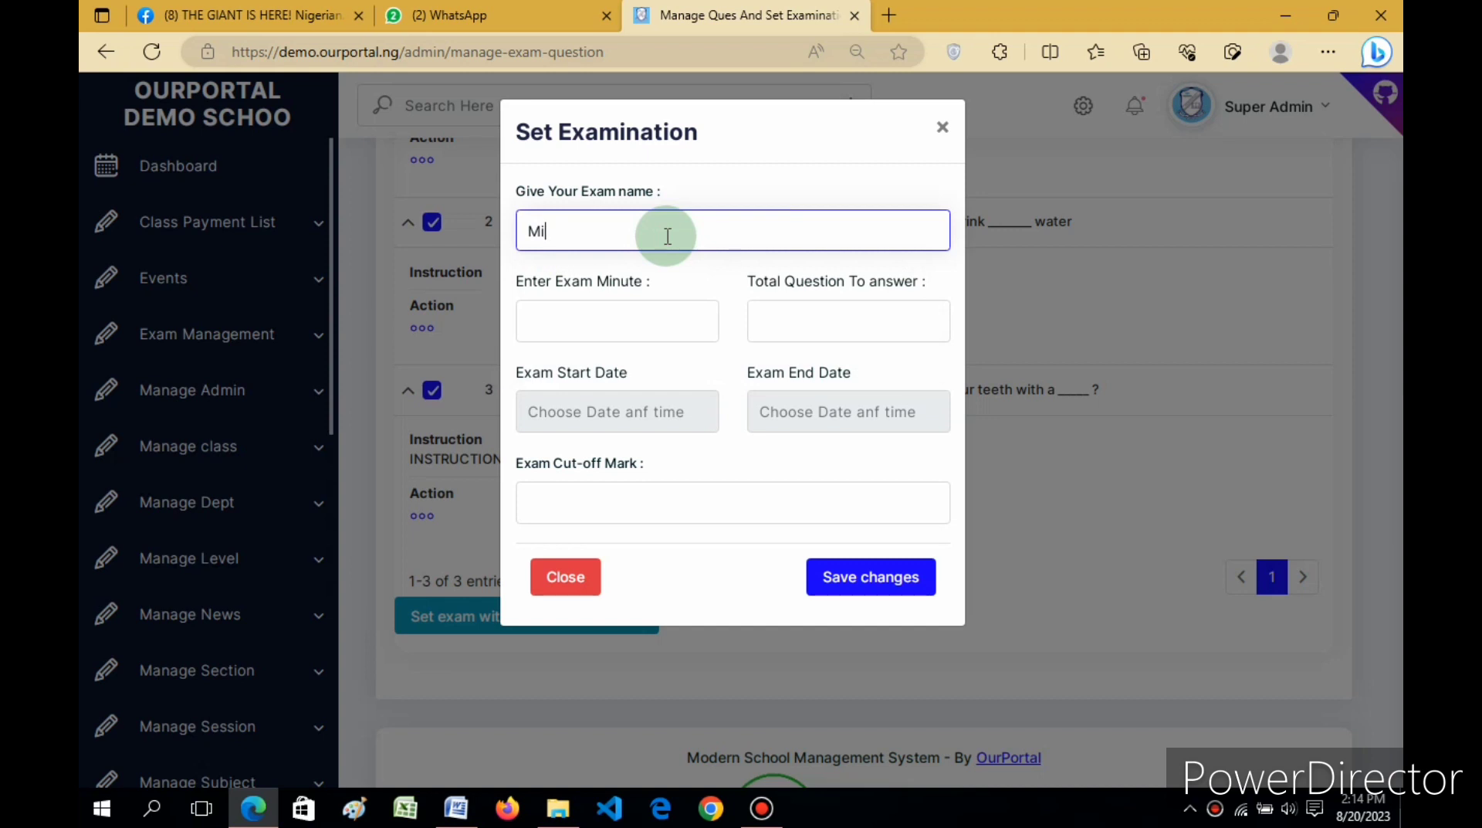
{"action": "type", "text": "dte"}
{"action": "key", "text": "BackSpace"}
{"action": "key", "text": "BackSpace"}
{"action": "type", "text": "-Term EXAM"}
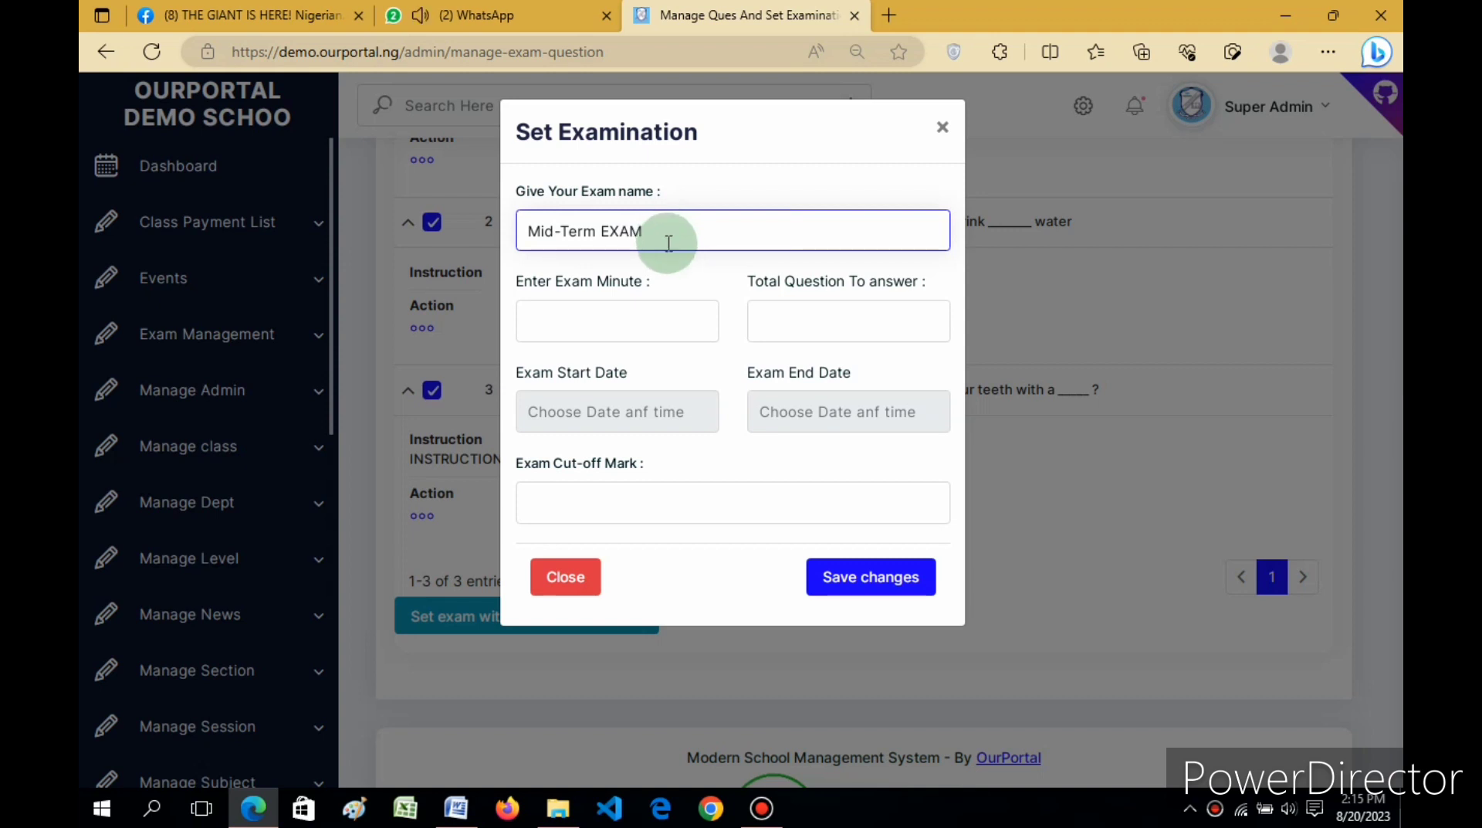
{"action": "left_click", "coordinate": [600, 321]}
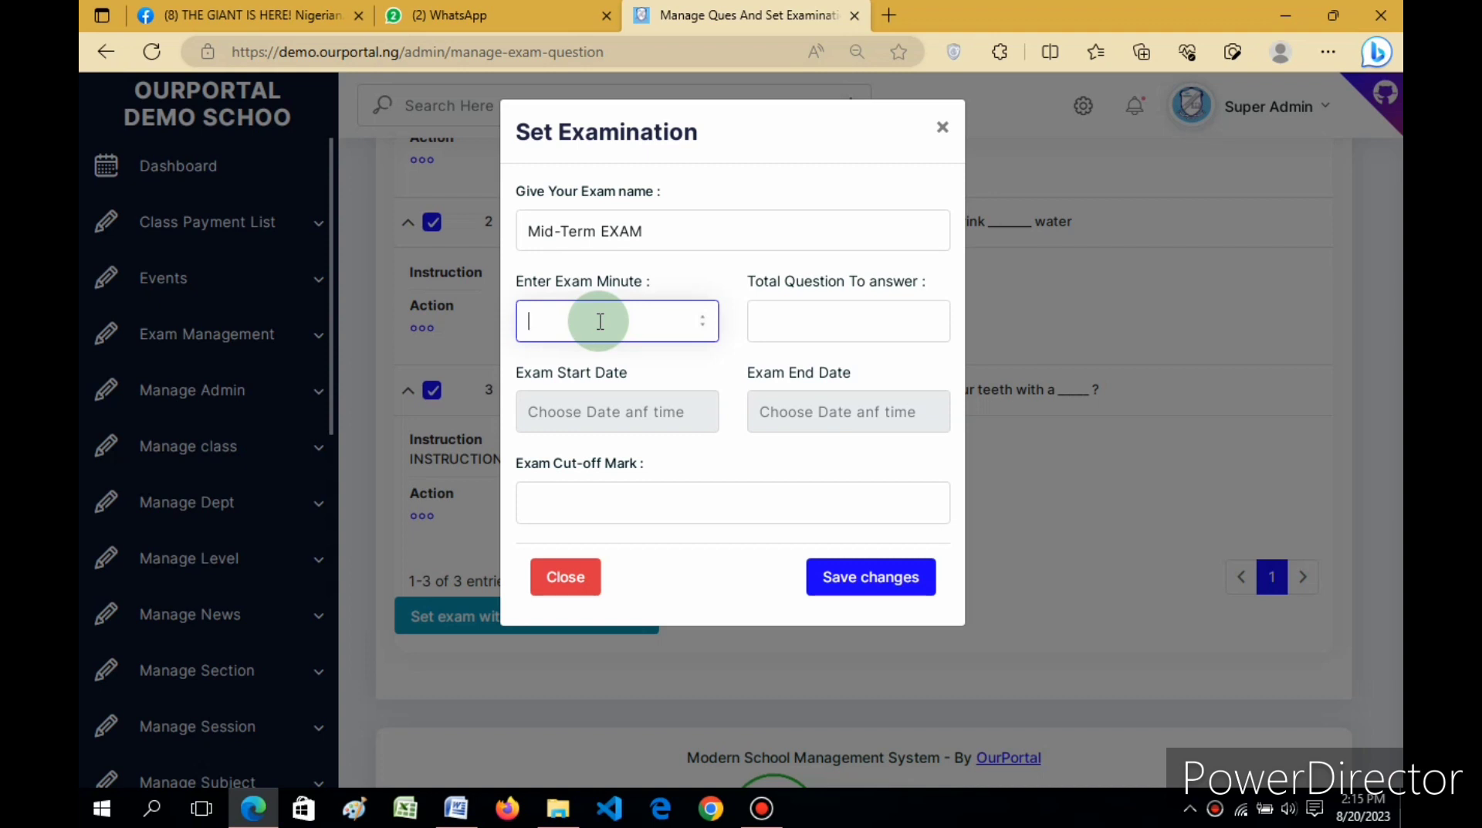
{"action": "type", "text": "20"}
{"action": "left_click", "coordinate": [785, 324]}
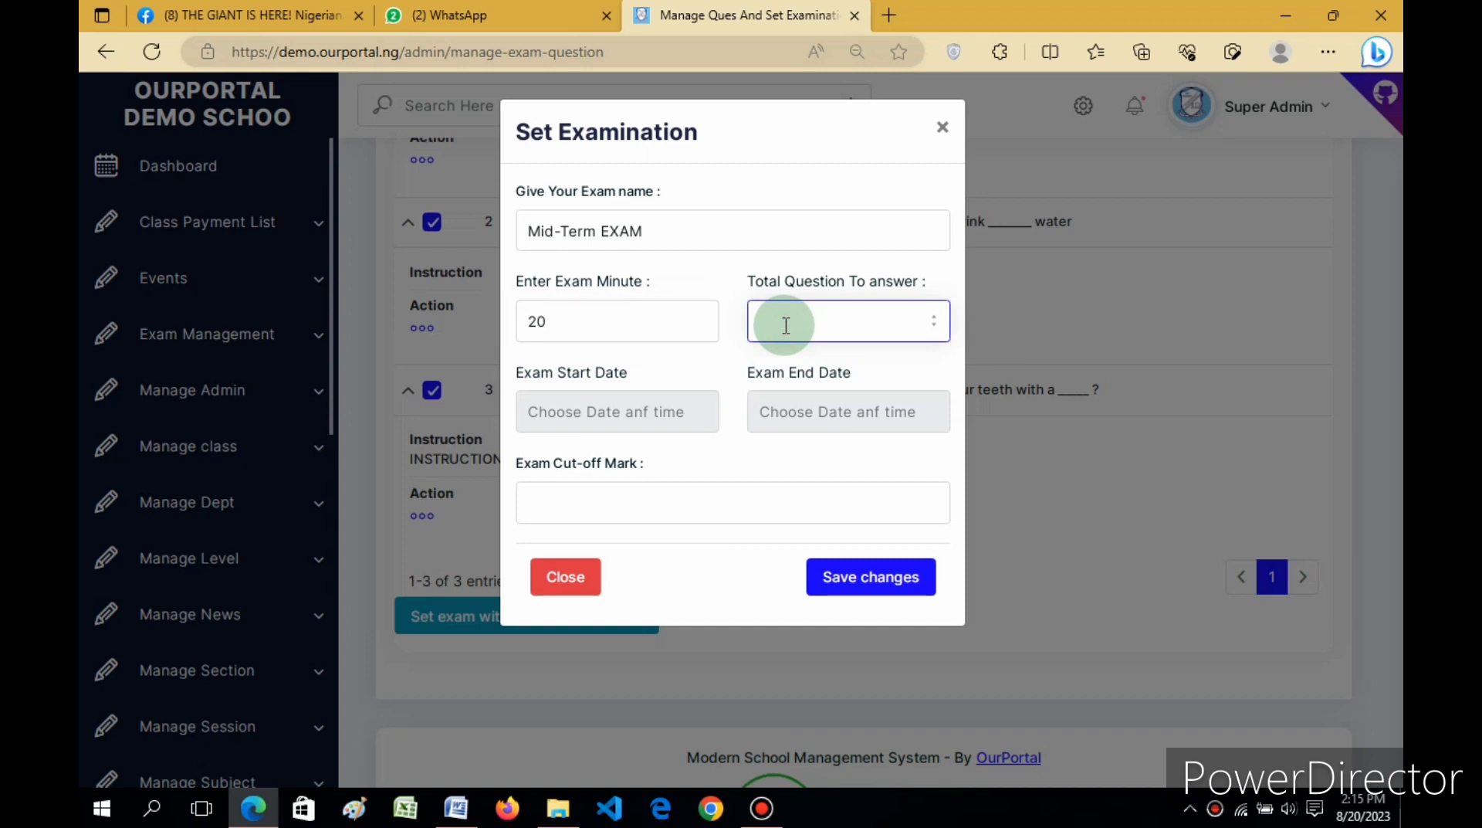
{"action": "type", "text": "3"}
Step: Pick 20 August 2023 as the exam start date and 21 August 2023 as the end date
{"action": "left_click", "coordinate": [602, 417]}
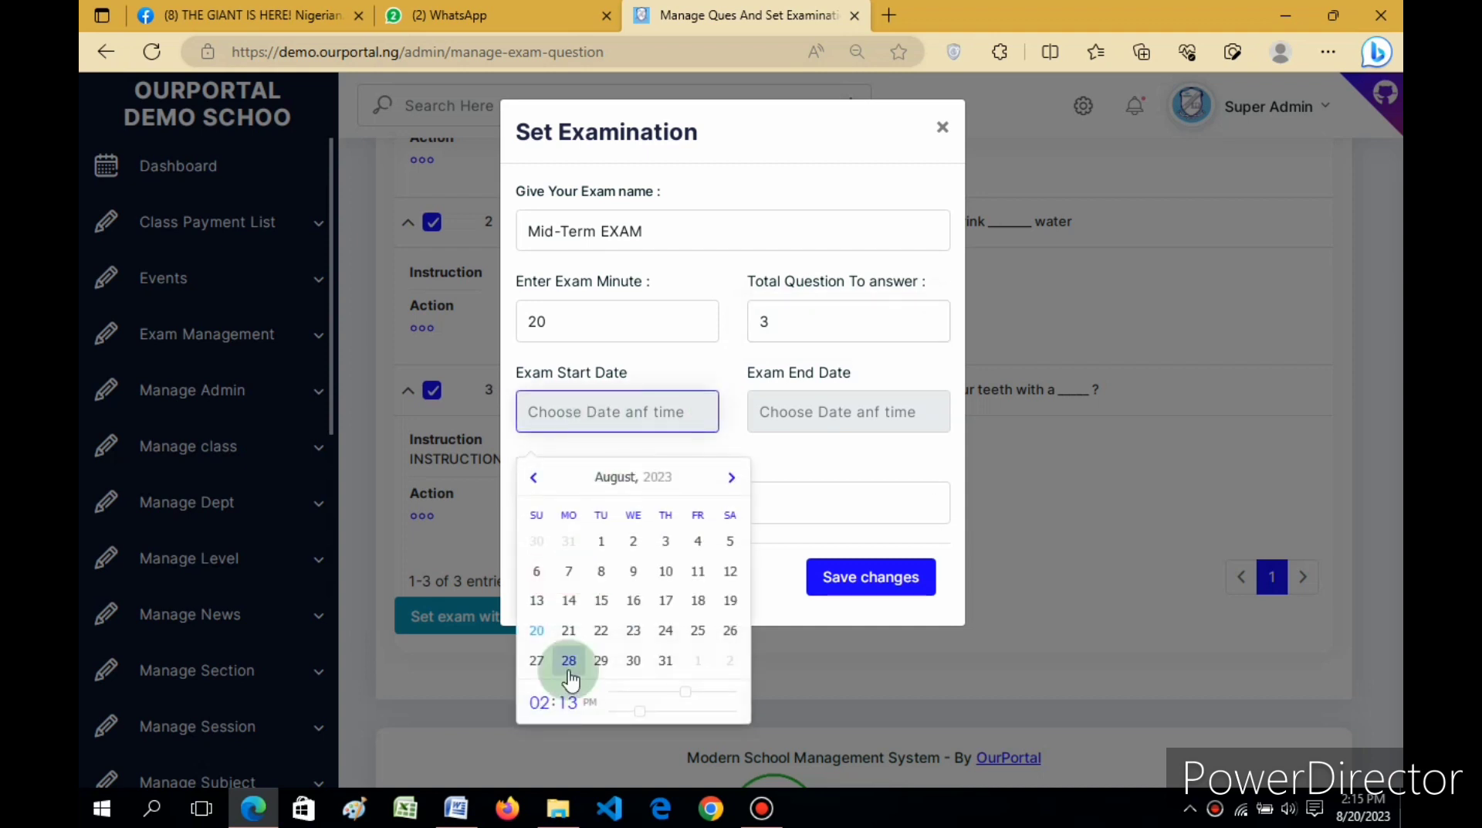
{"action": "left_click", "coordinate": [537, 630]}
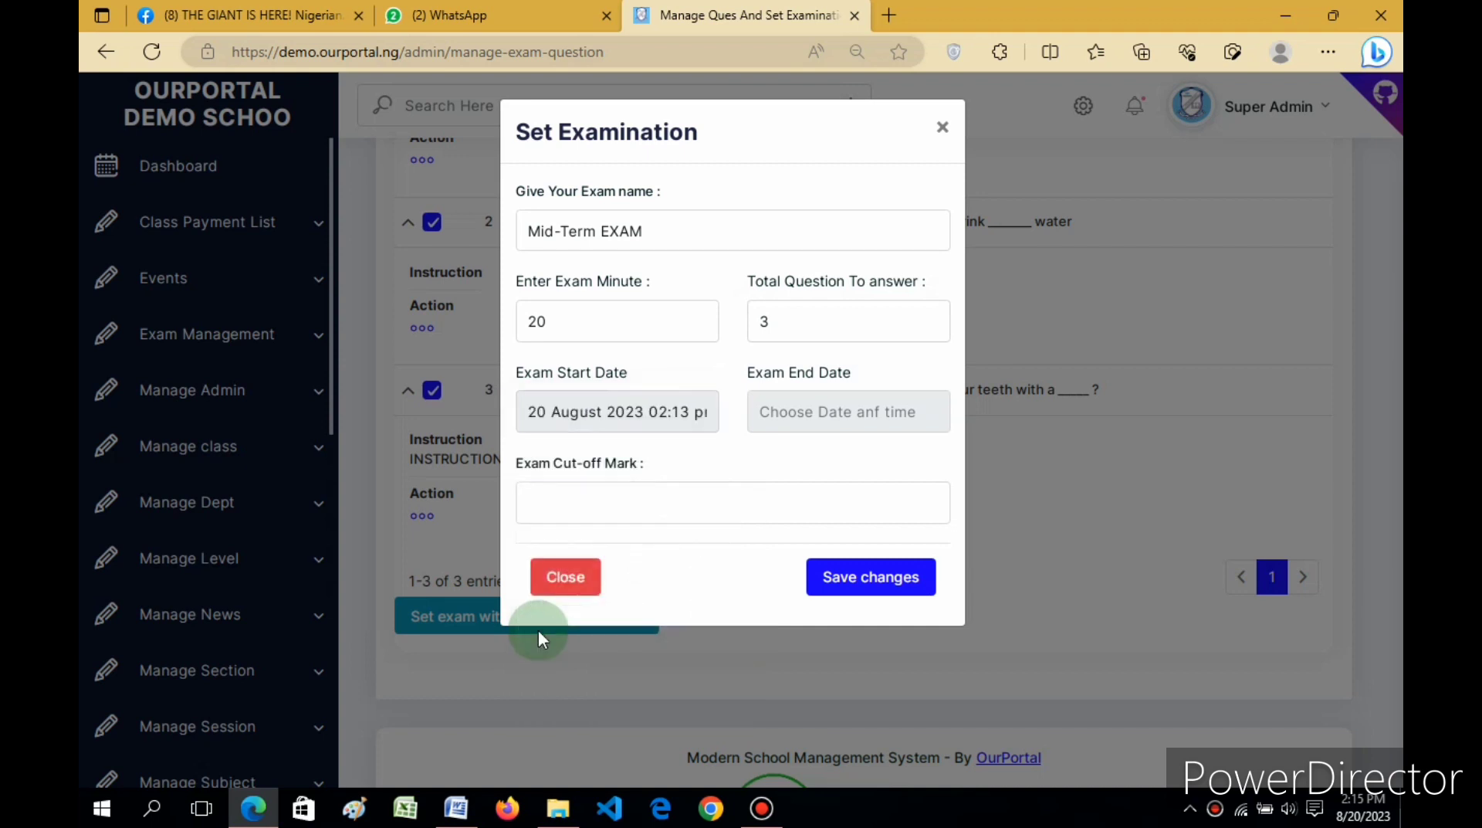
{"action": "left_click", "coordinate": [833, 420]}
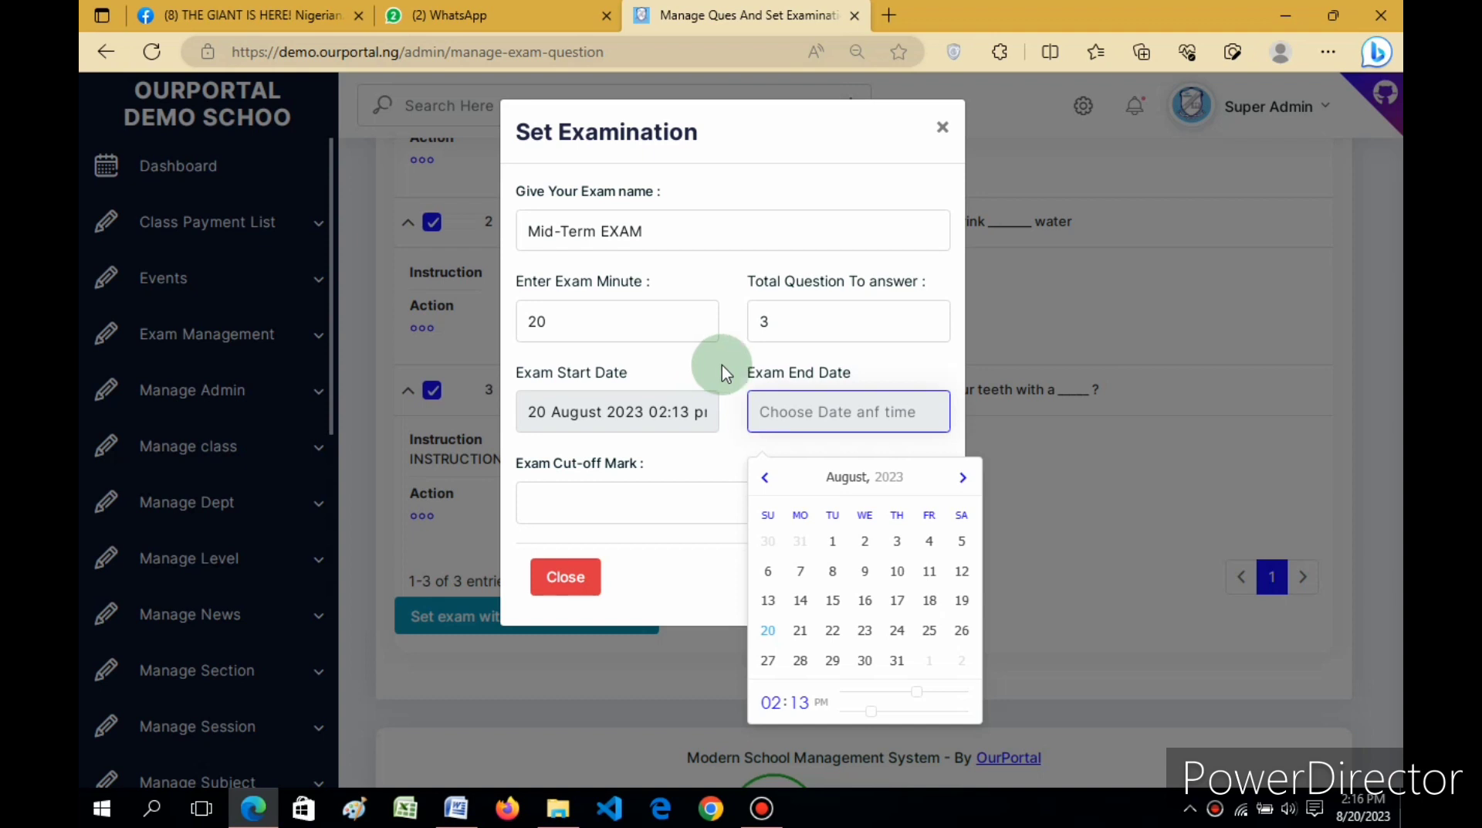
{"action": "left_click", "coordinate": [801, 634]}
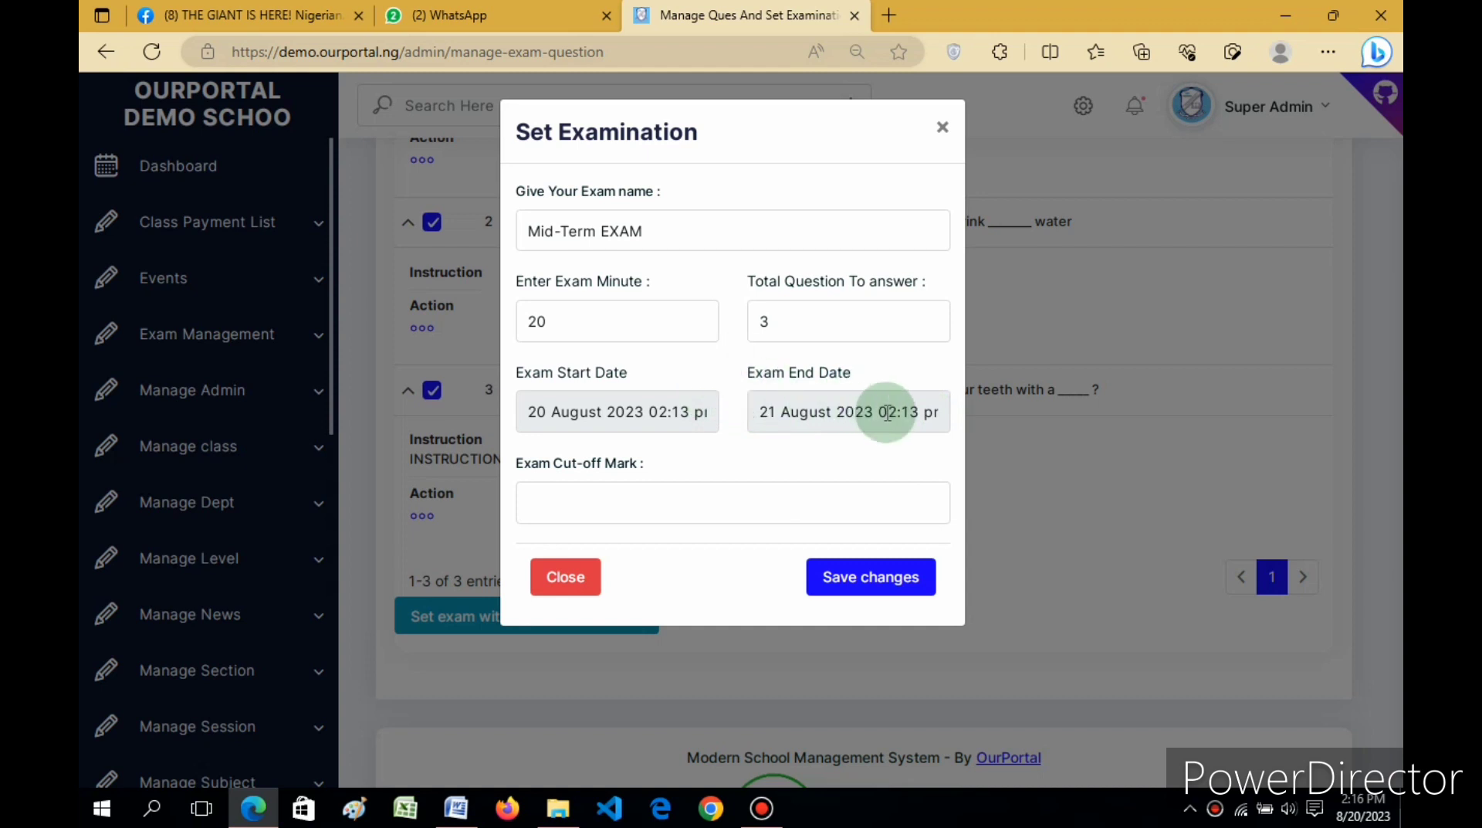
Step: Enter 60 as the Mid-Term EXAM's cut-off mark
{"action": "left_click", "coordinate": [645, 502]}
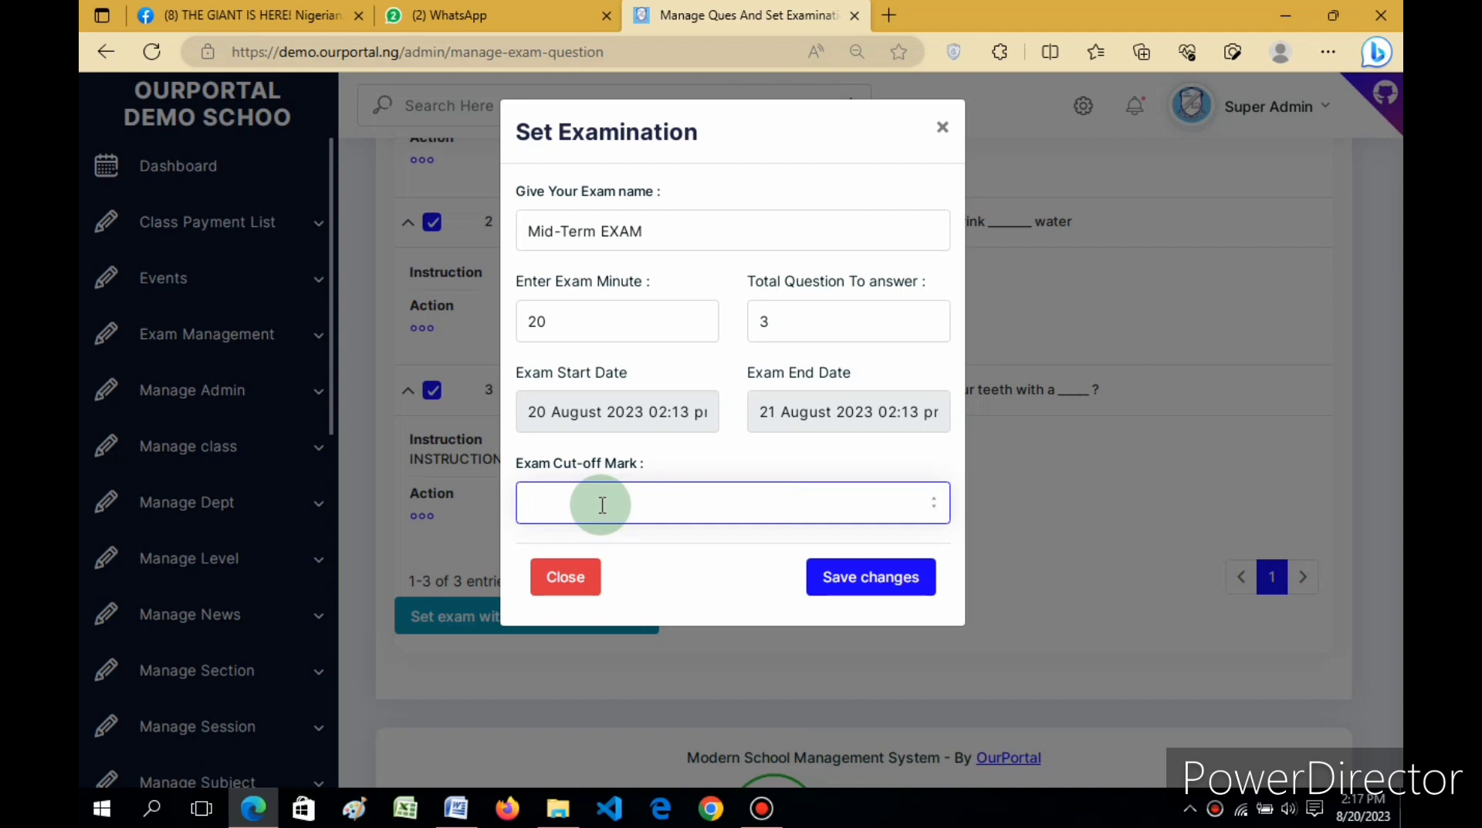
{"action": "type", "text": "60"}
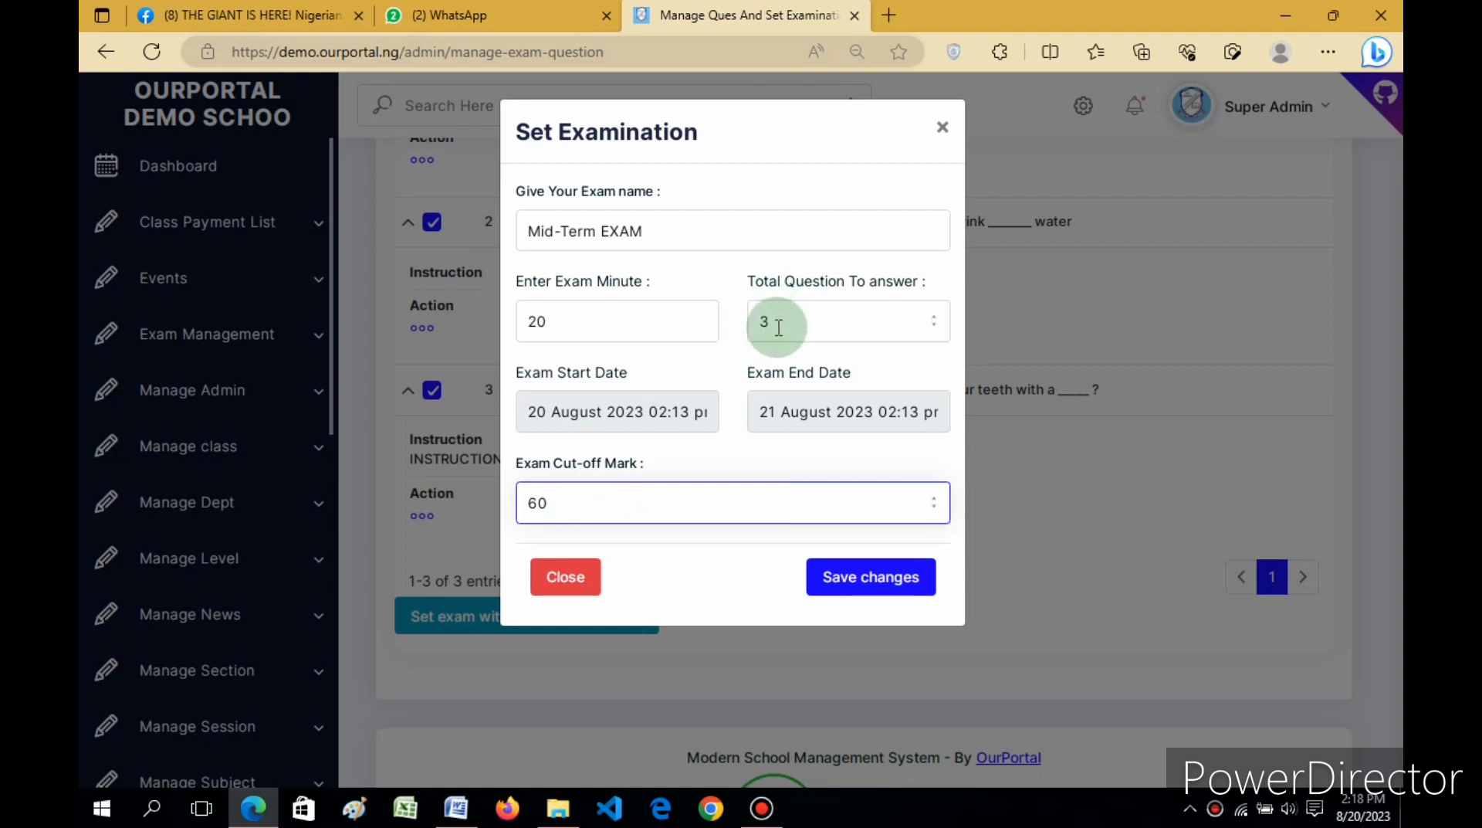
Step: Save the Mid-Term EXAM and acknowledge the 'Exam is successfully set' confirmation
{"action": "left_click", "coordinate": [843, 579]}
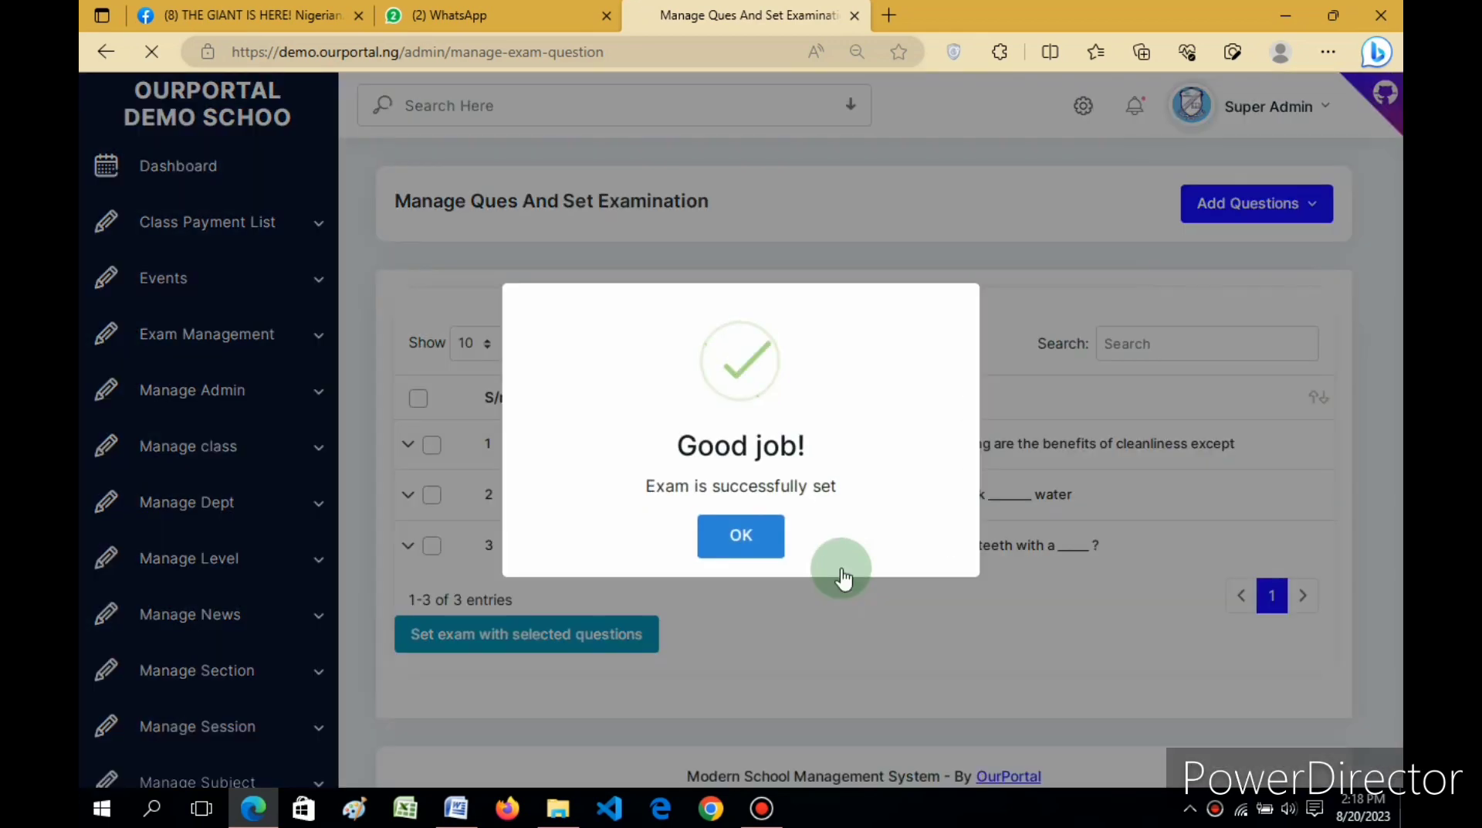
{"action": "left_click", "coordinate": [743, 536]}
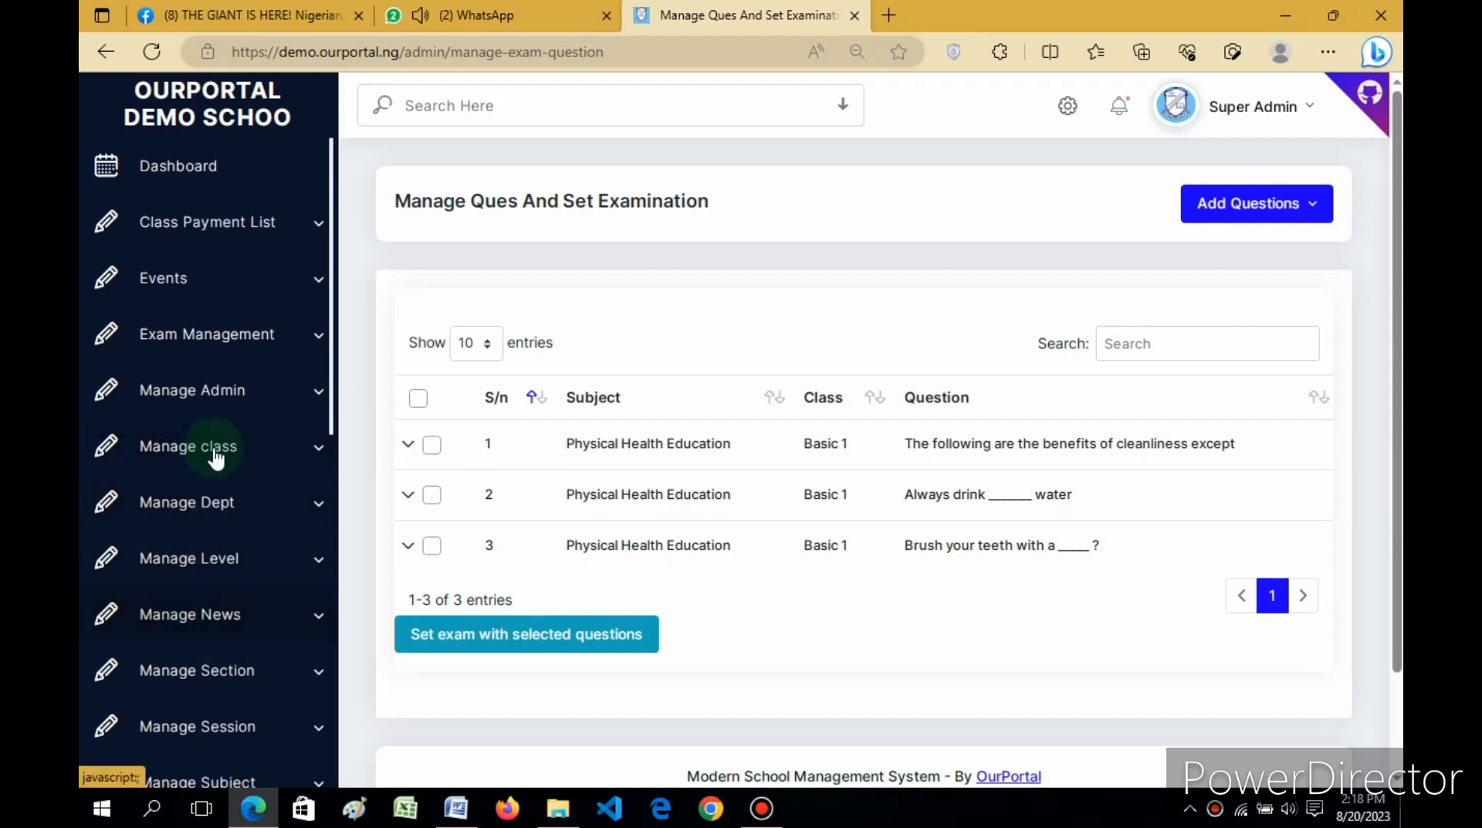
{"action": "left_click", "coordinate": [282, 344]}
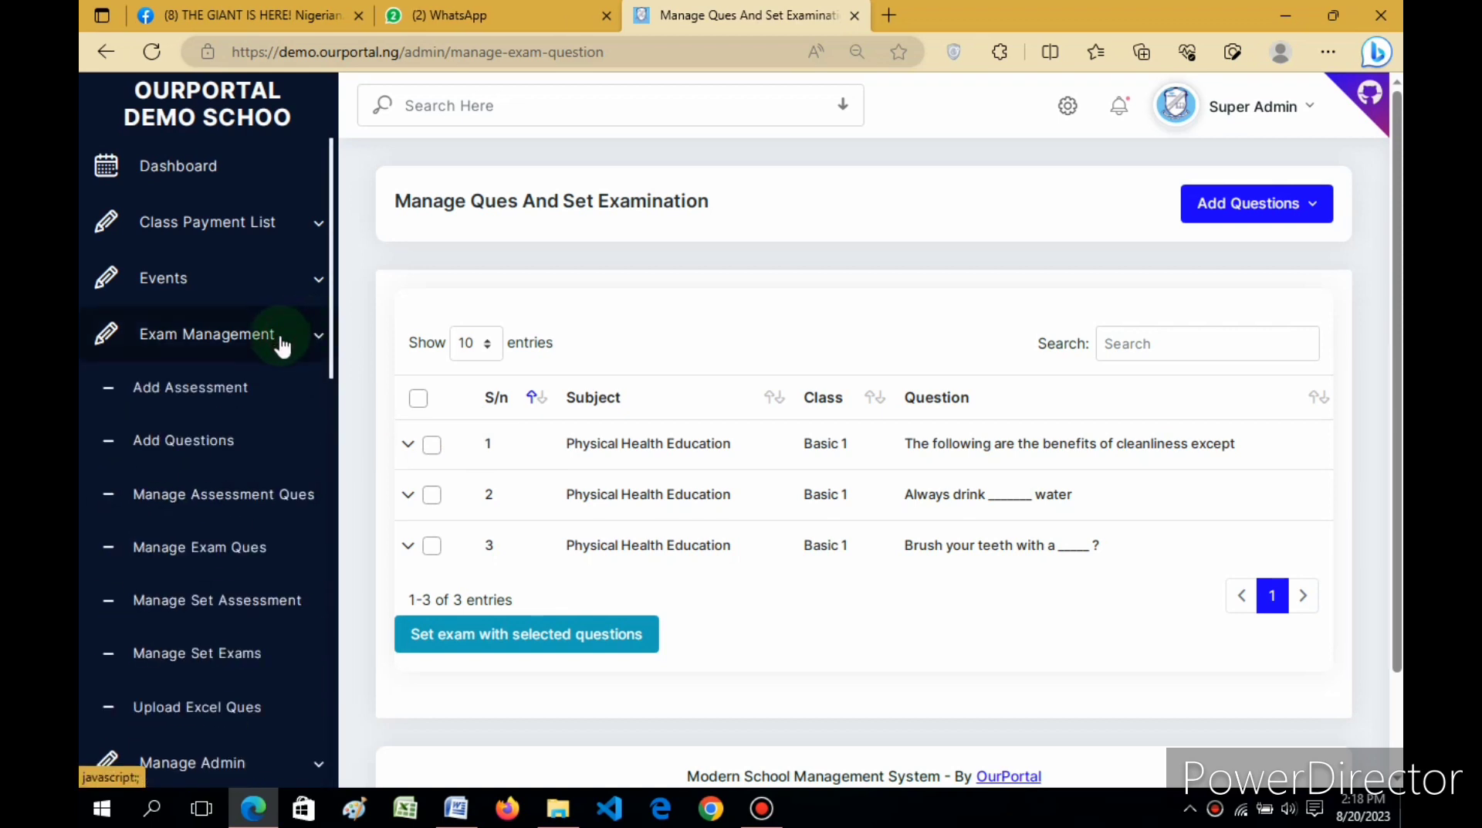
{"action": "left_click", "coordinate": [199, 559]}
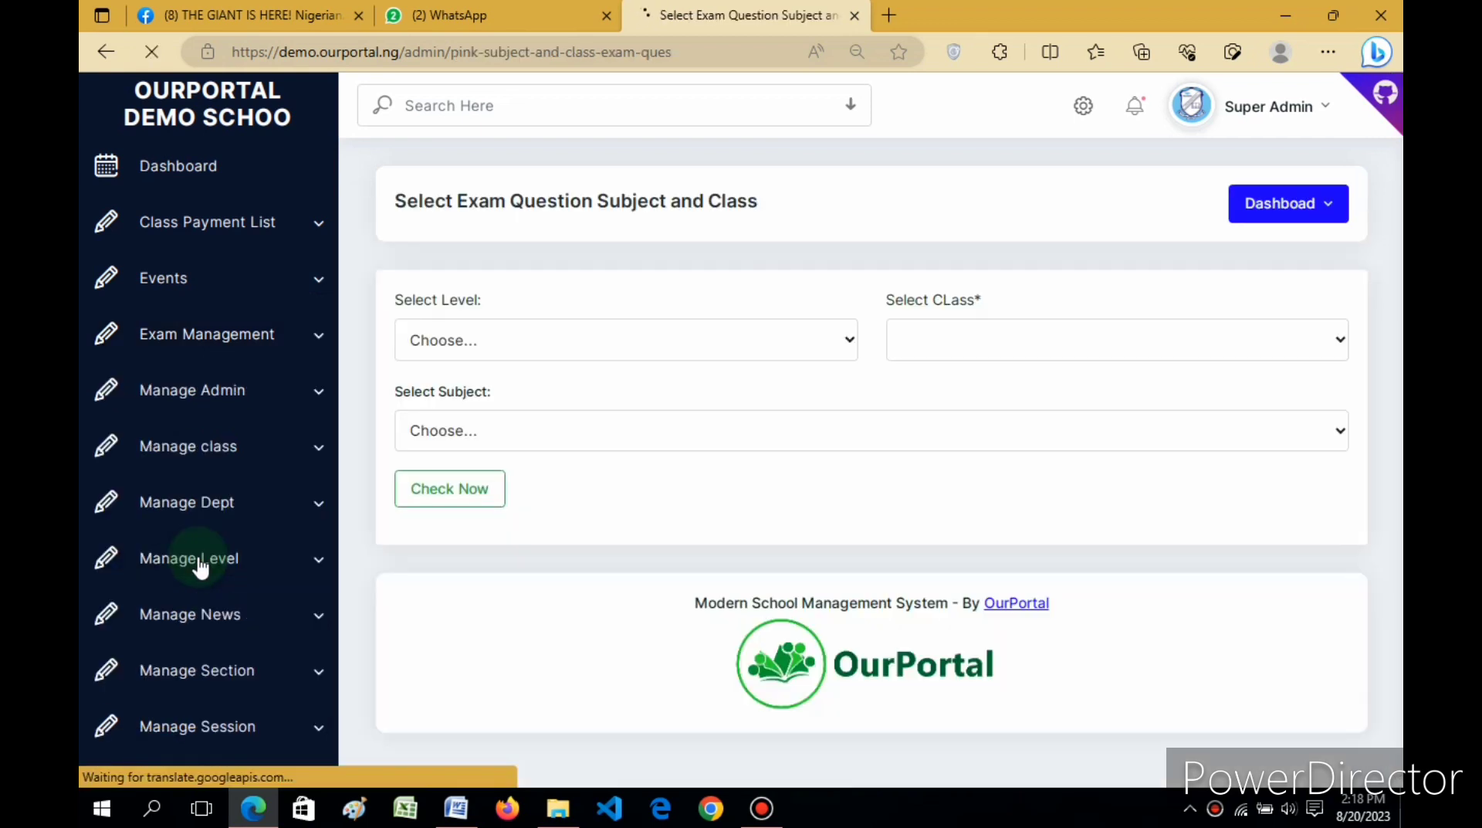
{"action": "left_click", "coordinate": [716, 341]}
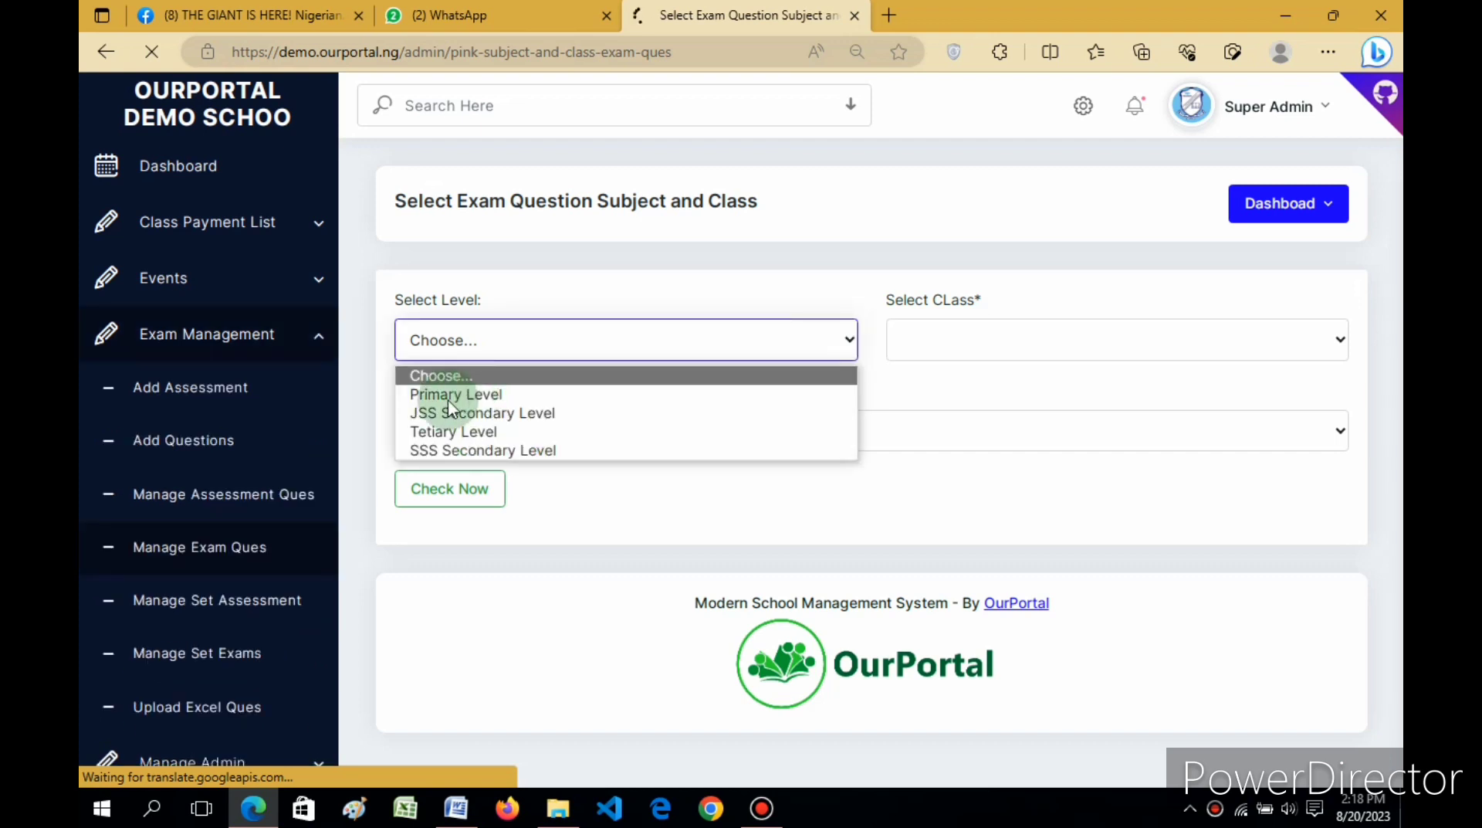
{"action": "left_click", "coordinate": [456, 394]}
{"action": "left_click", "coordinate": [942, 351]}
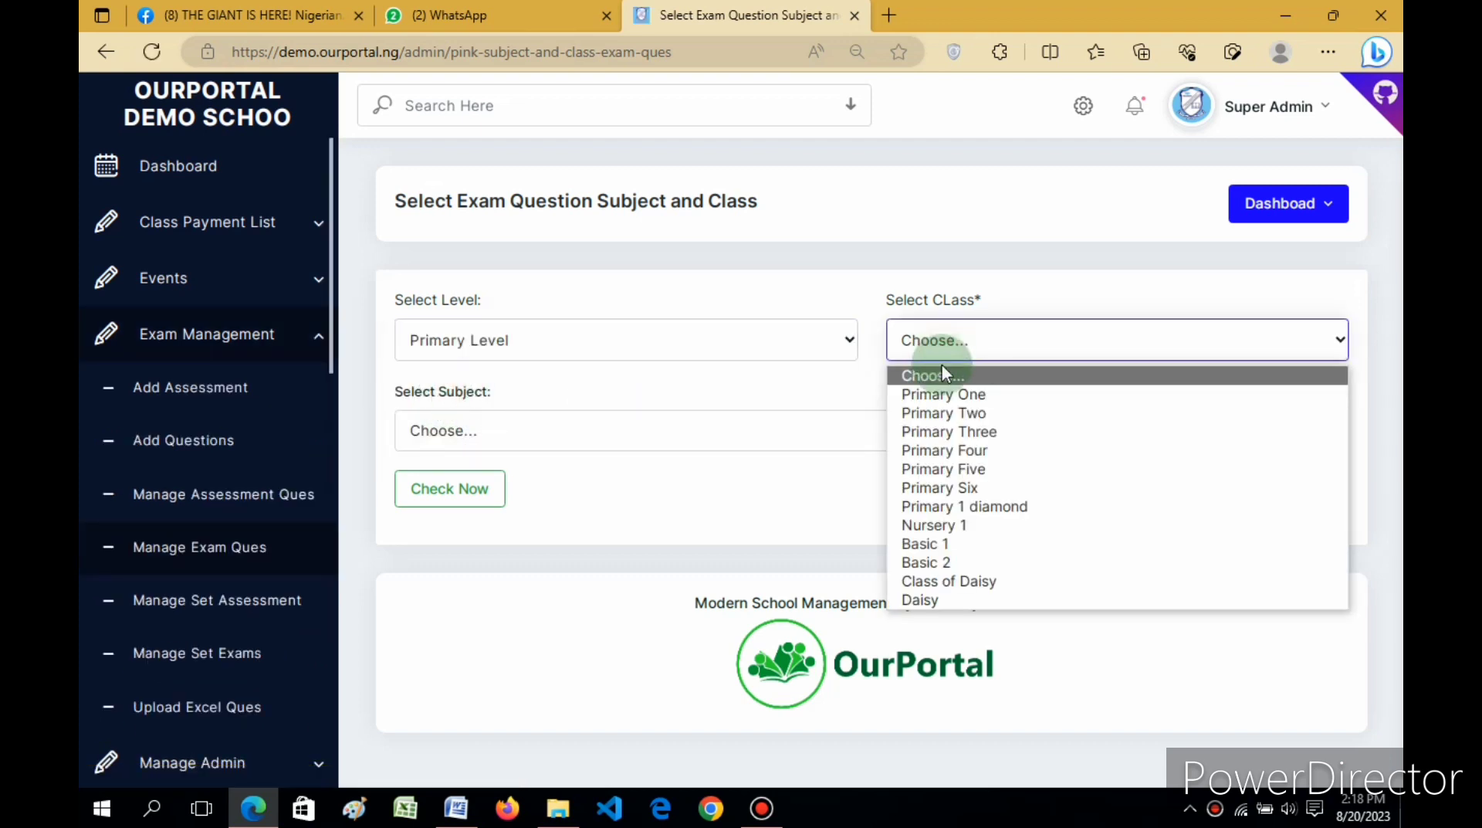
{"action": "left_click", "coordinate": [936, 544]}
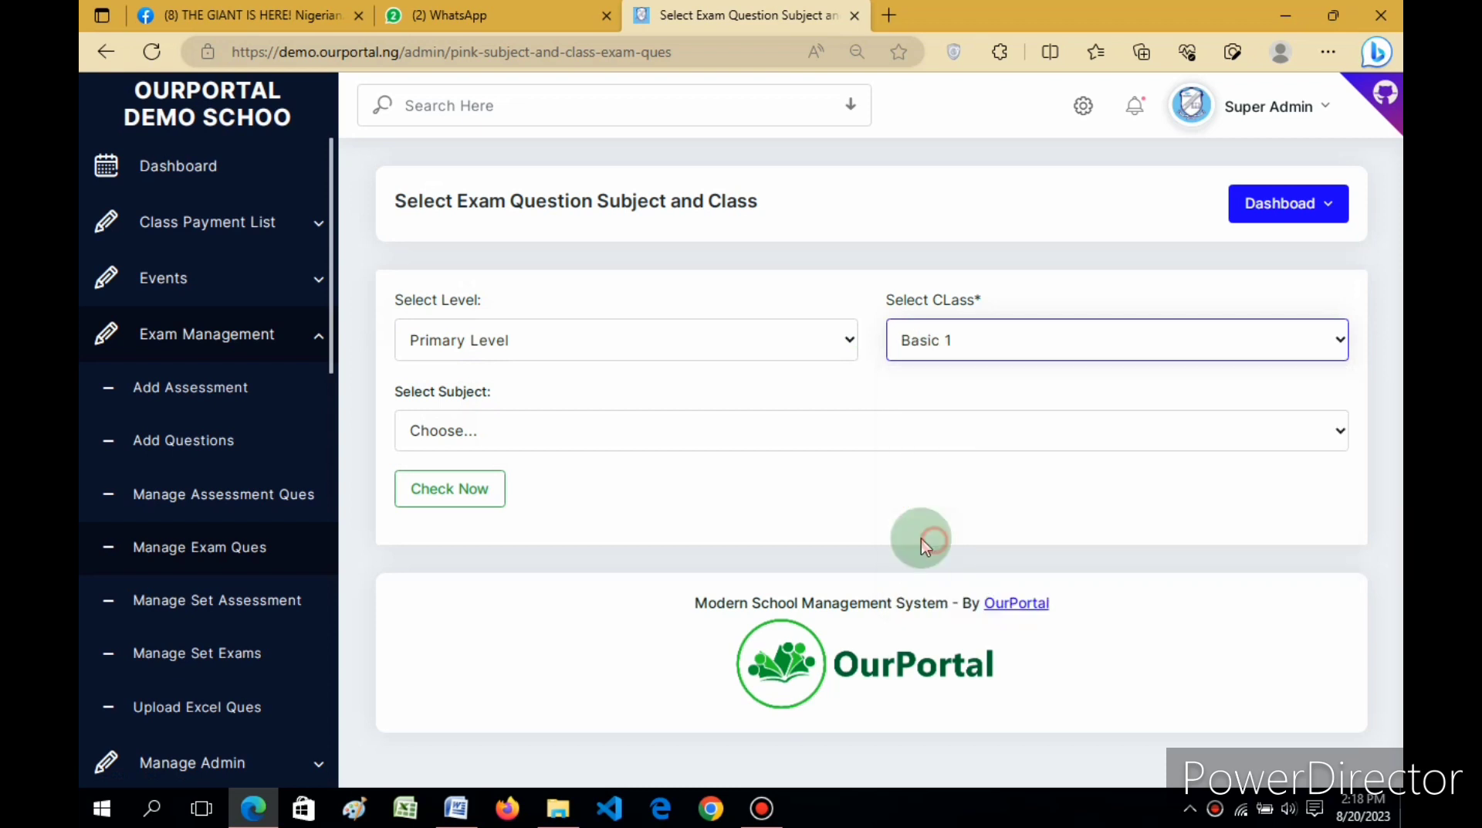
{"action": "left_click", "coordinate": [754, 434]}
{"action": "left_click", "coordinate": [585, 539]}
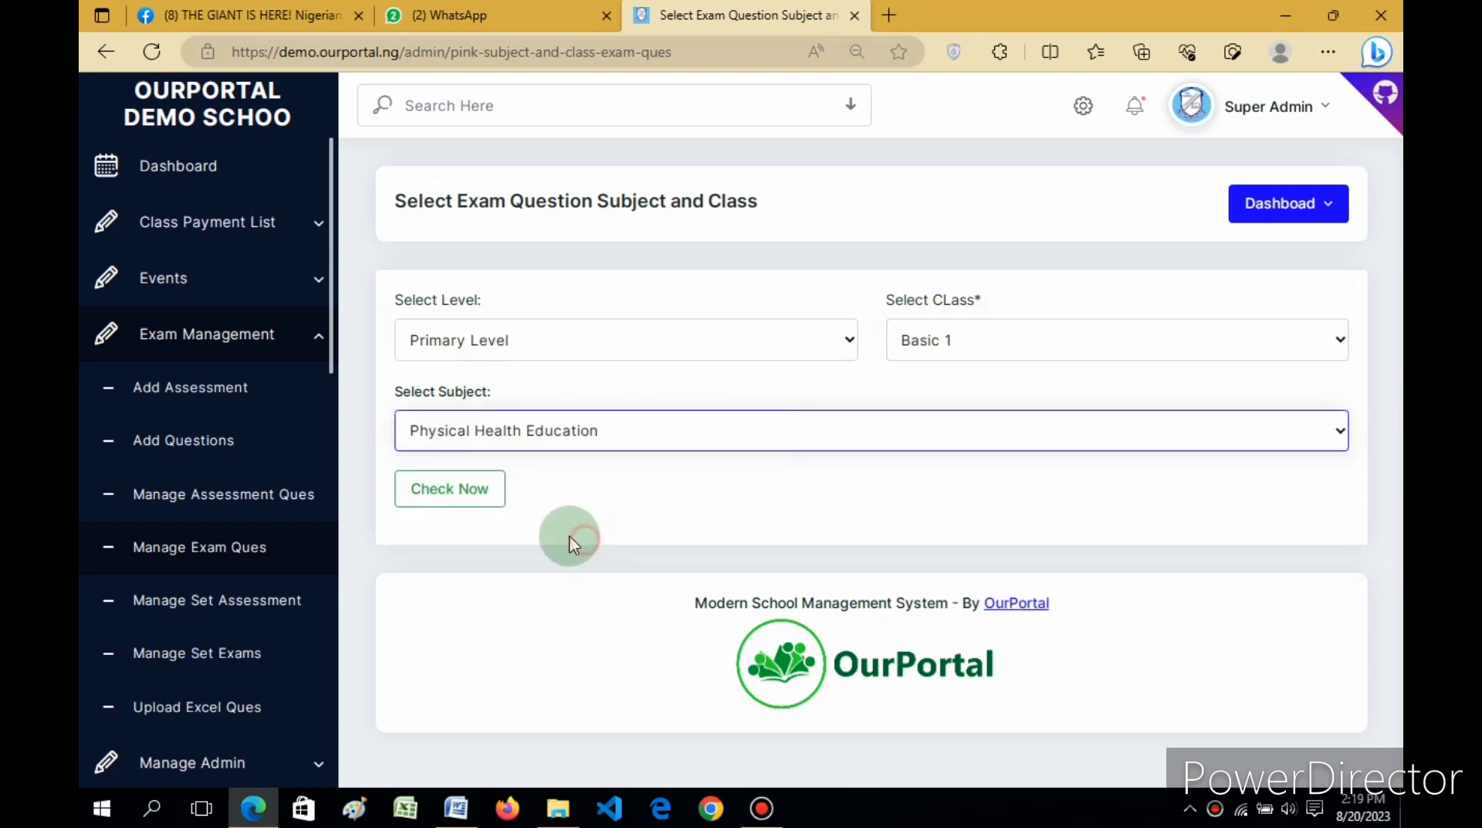
{"action": "left_click", "coordinate": [469, 498]}
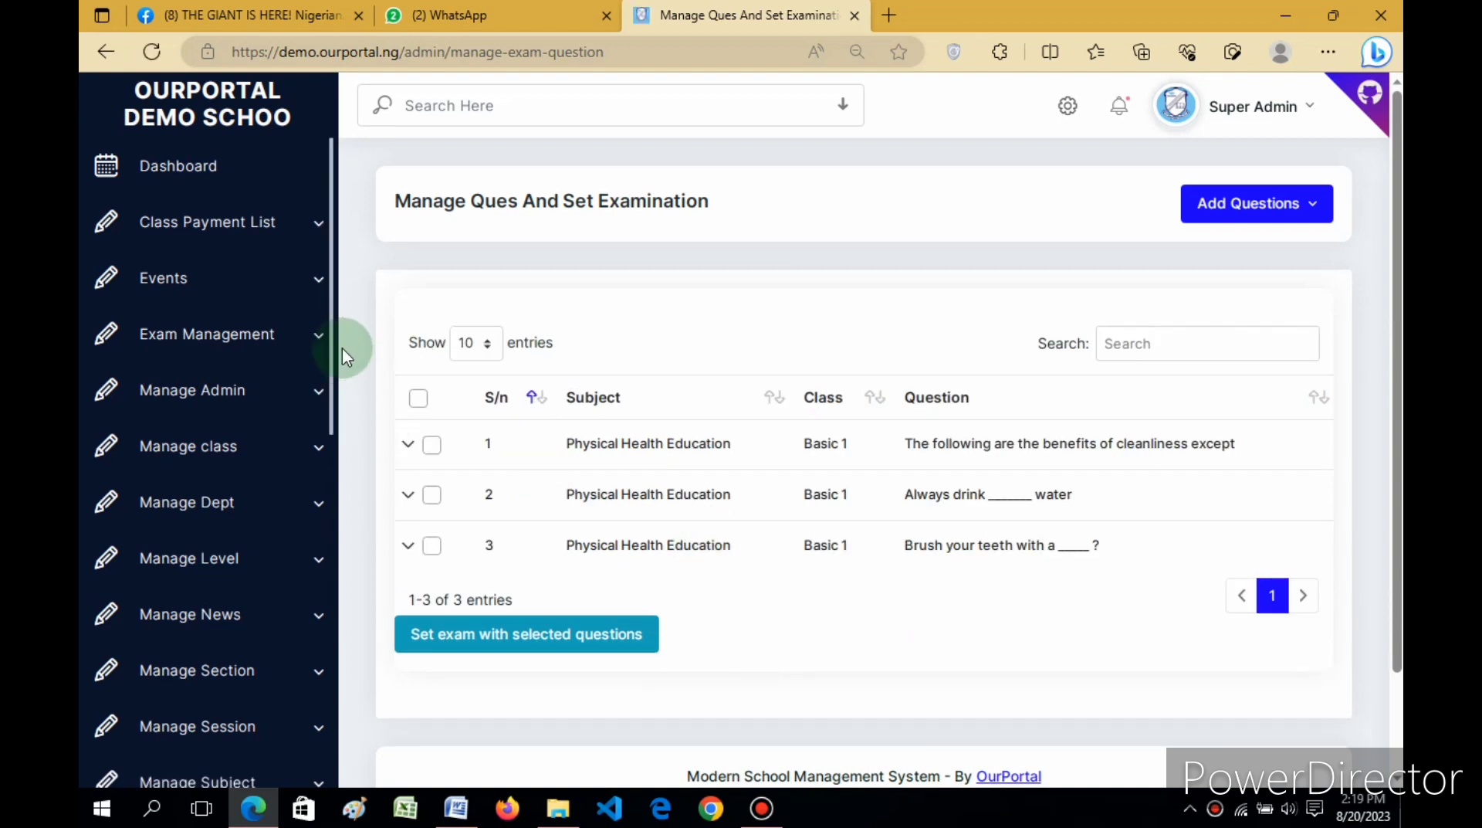
{"action": "mouse_move", "coordinate": [329, 326]}
{"action": "left_mouse_down"}
{"action": "mouse_move", "coordinate": [334, 503]}
{"action": "mouse_move", "coordinate": [340, 314]}
{"action": "left_mouse_up"}
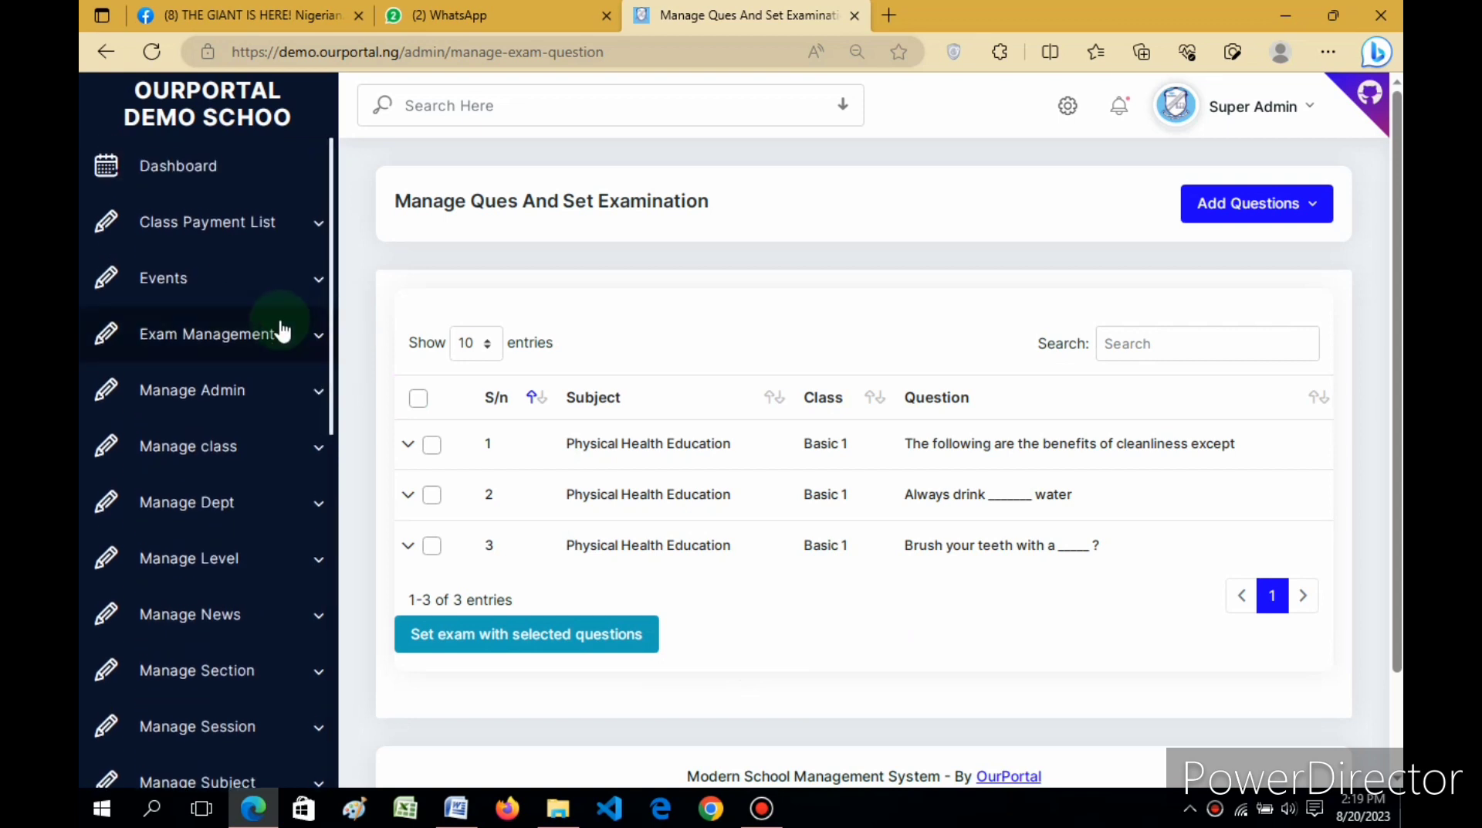
{"action": "left_click", "coordinate": [277, 339]}
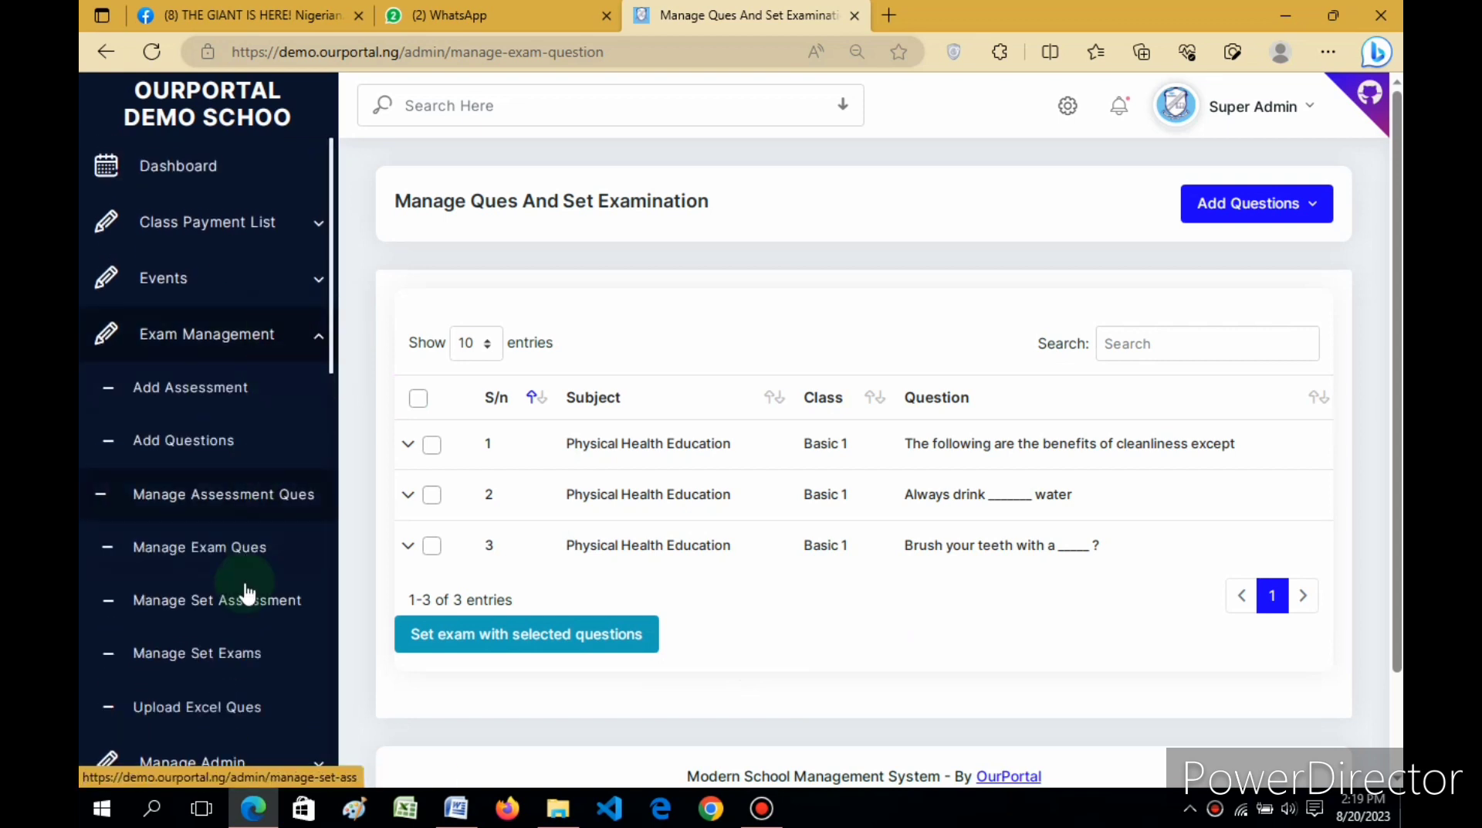
Step: Open the Manage Set Exams list and expand the Mid-Term EXAM row to show its details and actions
{"action": "left_click", "coordinate": [202, 656]}
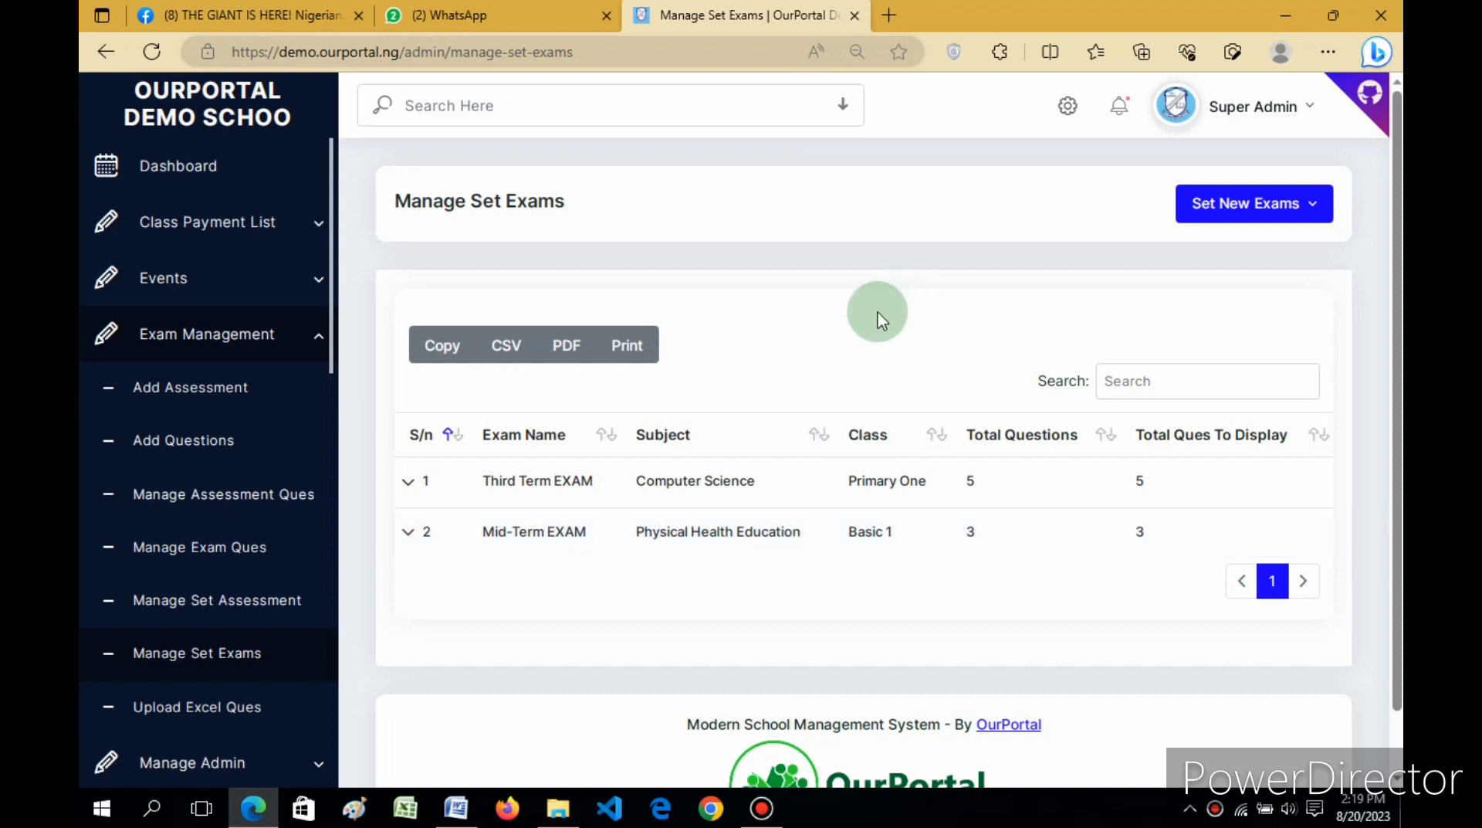
{"action": "left_click", "coordinate": [412, 535]}
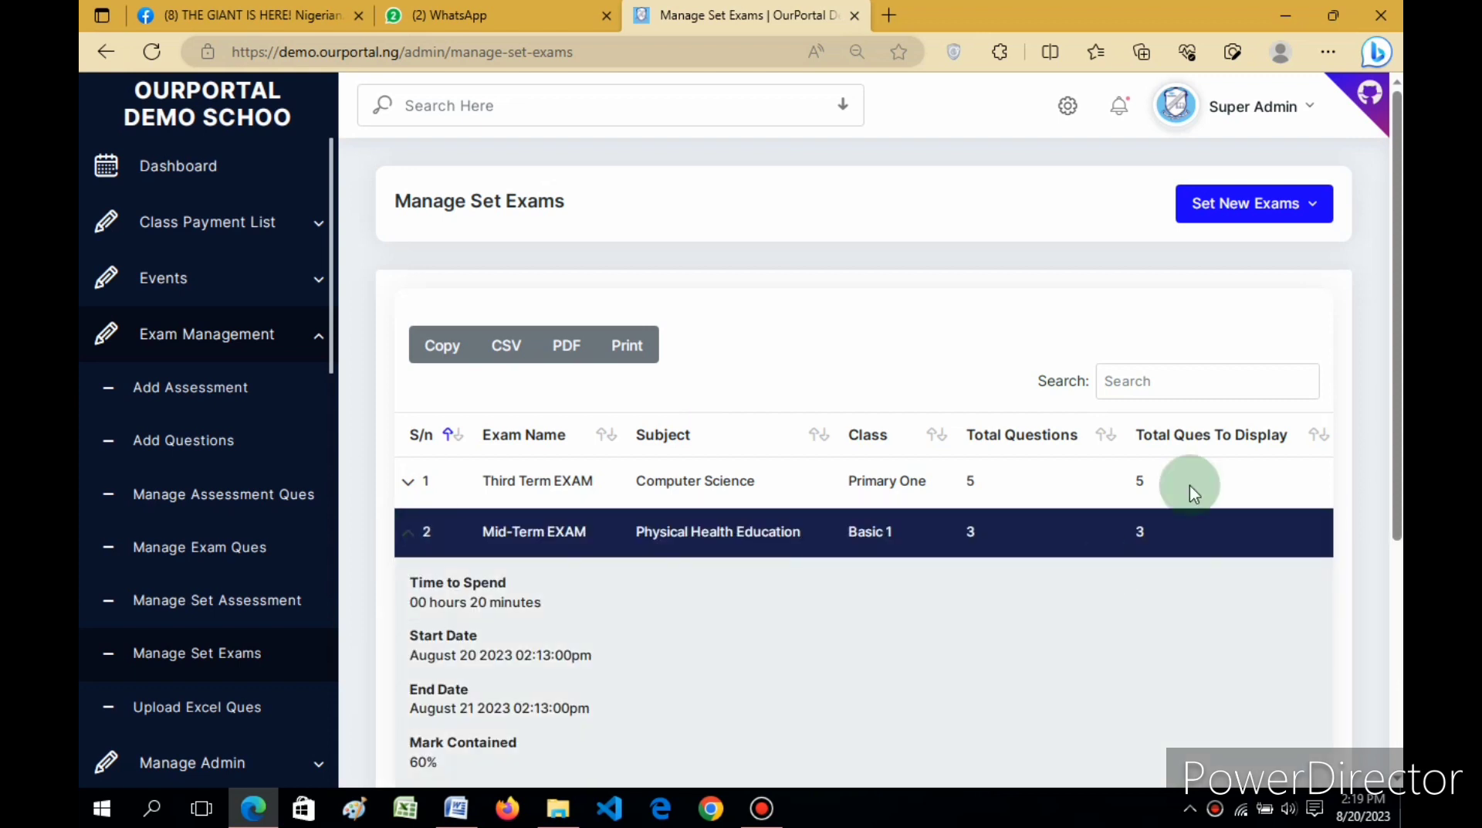
{"action": "left_click_drag", "start_coordinate": [1398, 318], "coordinate": [1396, 467]}
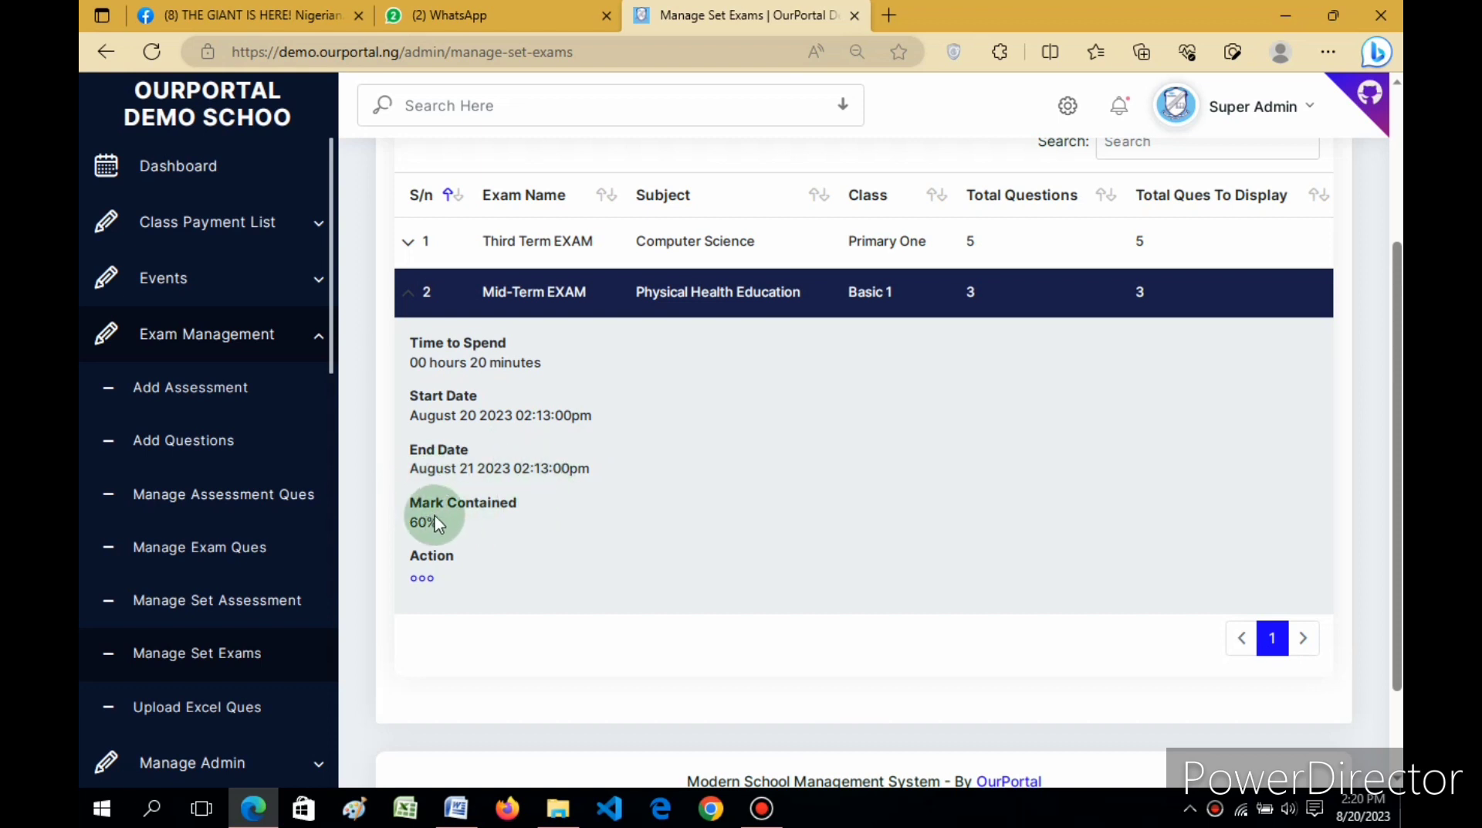
{"action": "left_click", "coordinate": [421, 581]}
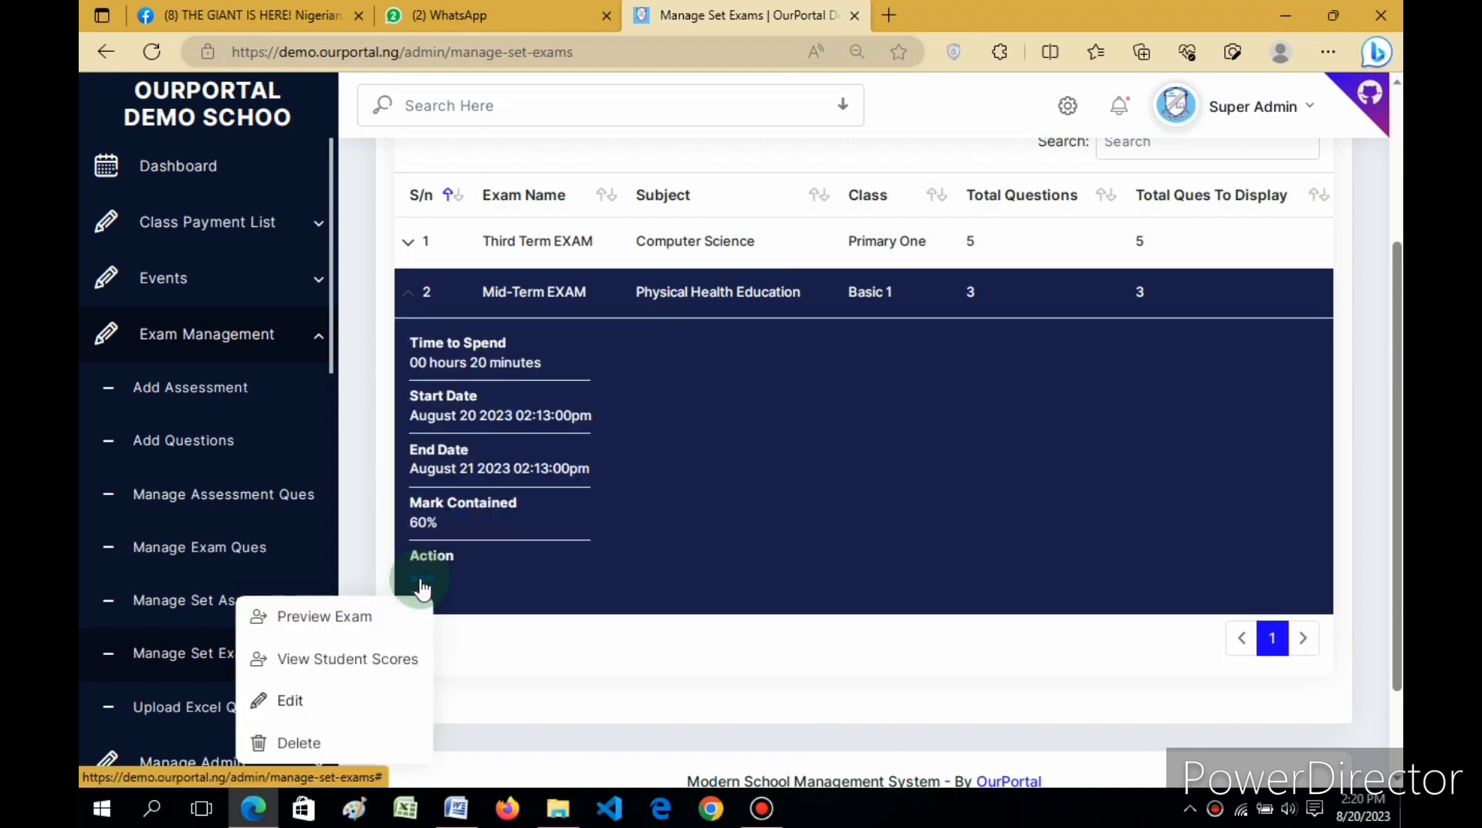
Step: Preview the Basic 1 Physical Health Education Mid-Term EXAM, opening at question 1 of 3
{"action": "left_click", "coordinate": [334, 618]}
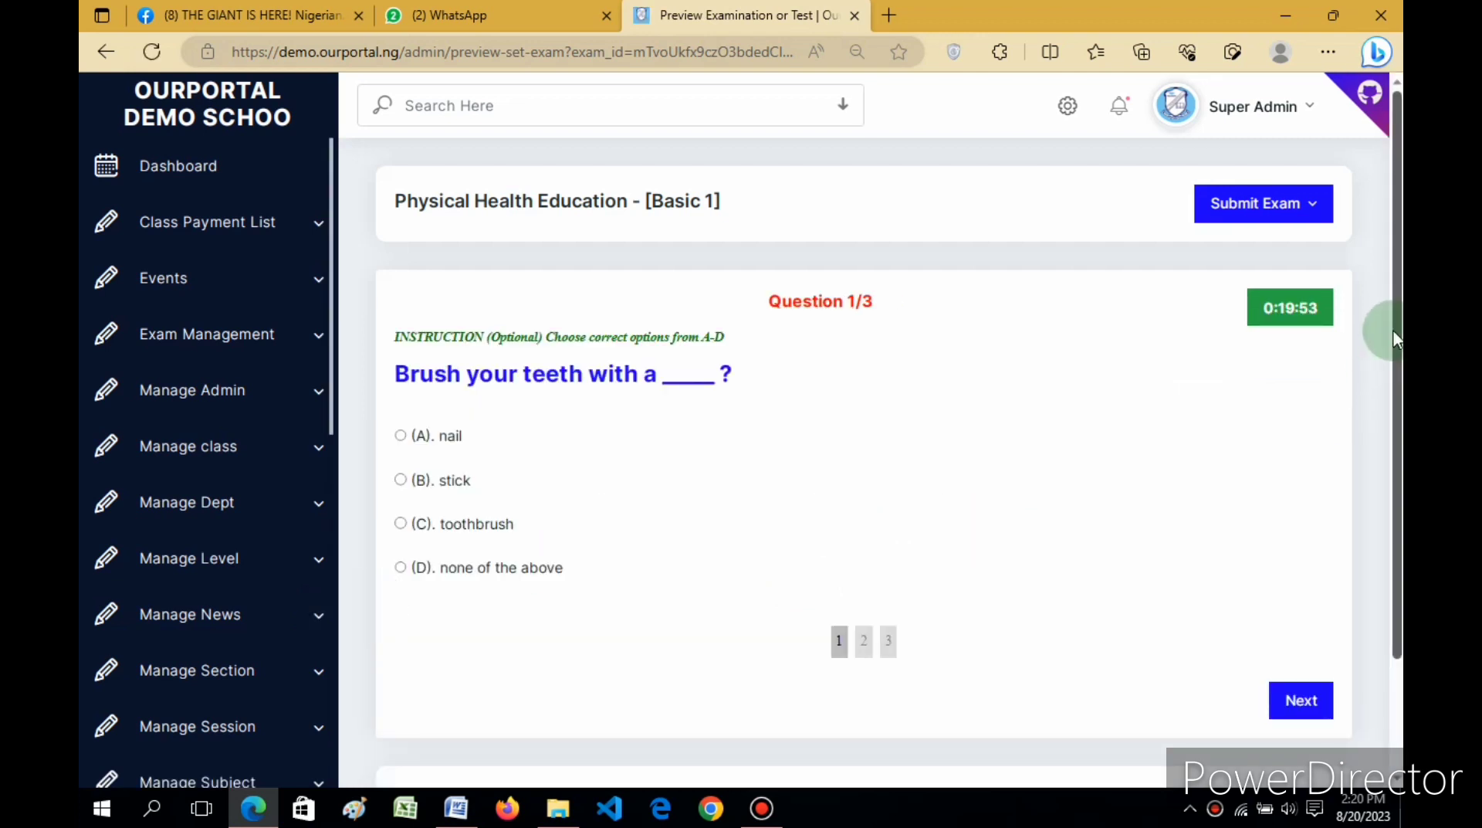
{"action": "left_click_drag", "start_coordinate": [1393, 331], "coordinate": [1394, 367]}
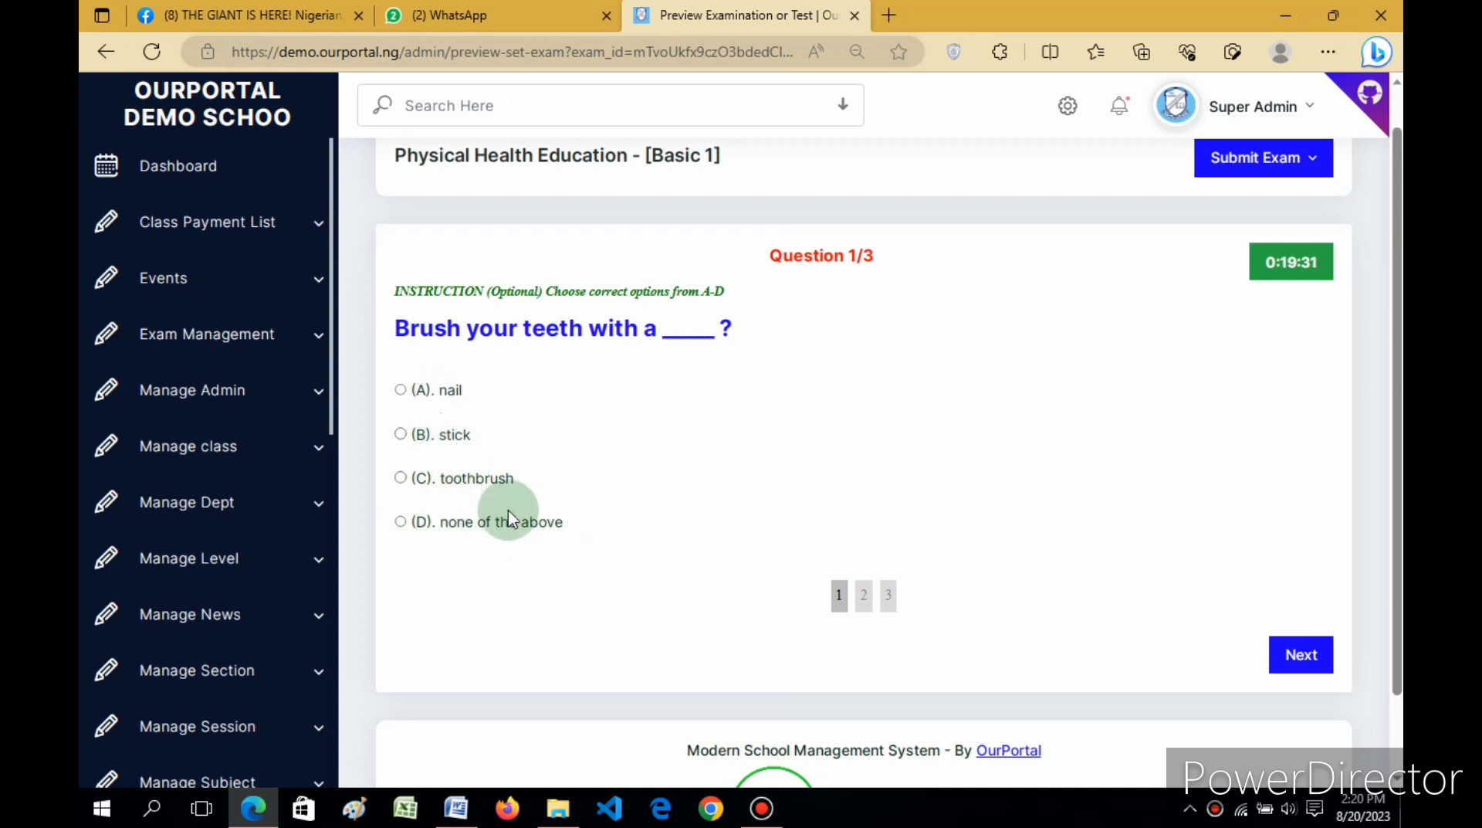
Step: Answer toothbrush, none of the above and clean for questions 1–3, then submit the exam
{"action": "left_click", "coordinate": [401, 478]}
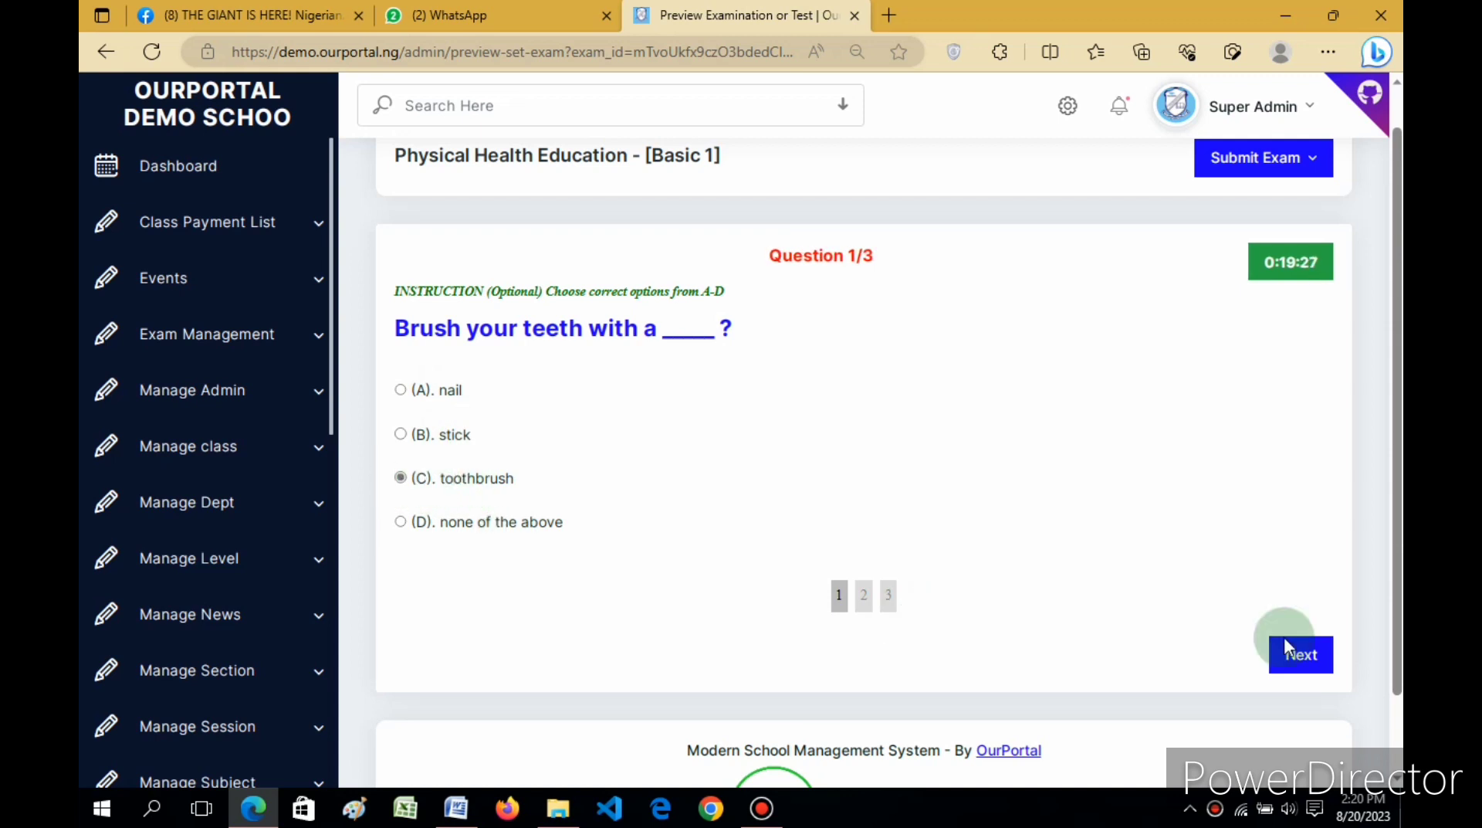
{"action": "left_click", "coordinate": [1308, 655]}
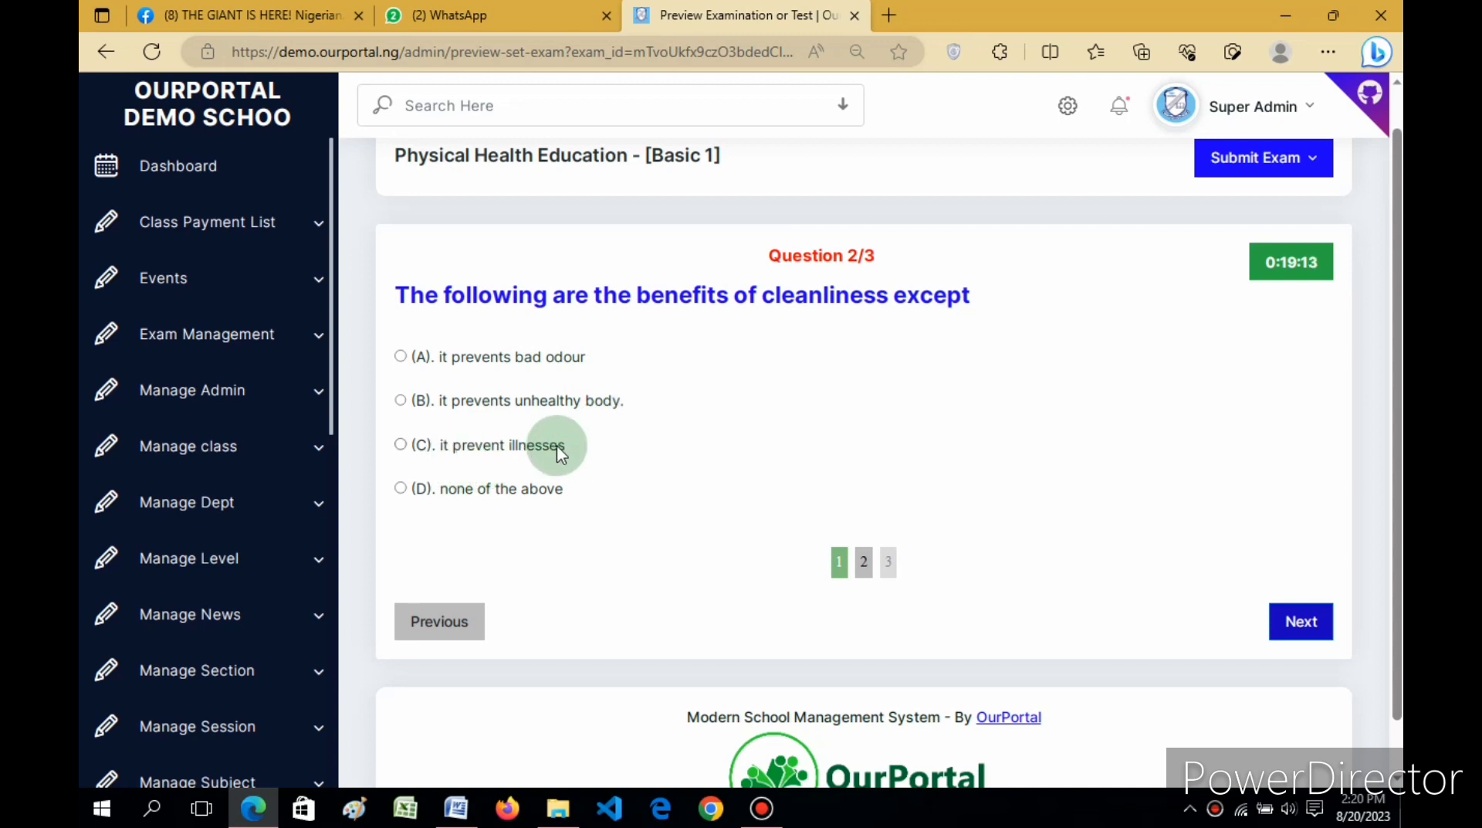
{"action": "left_click", "coordinate": [400, 488]}
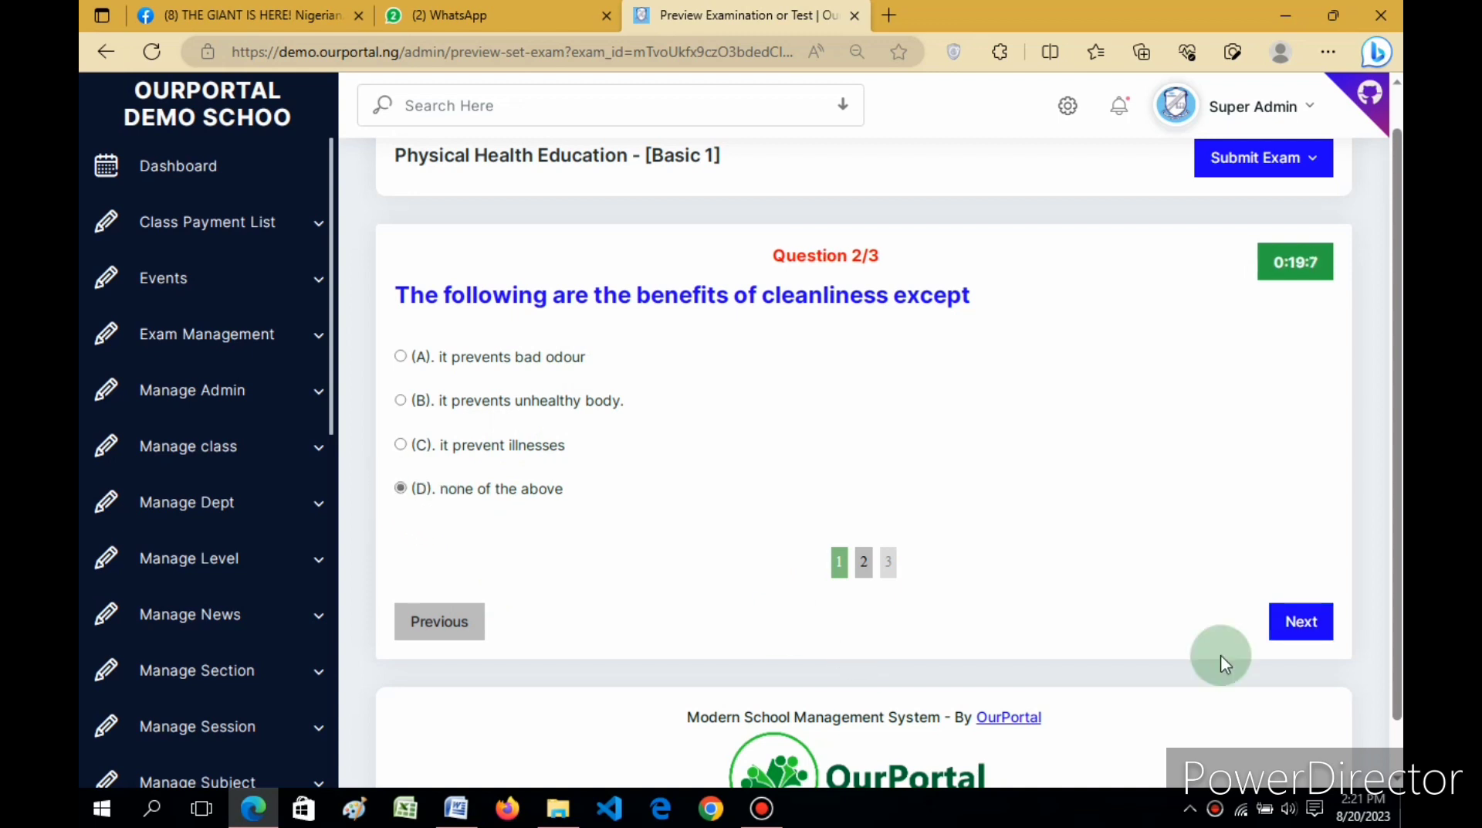
{"action": "left_click", "coordinate": [1302, 621]}
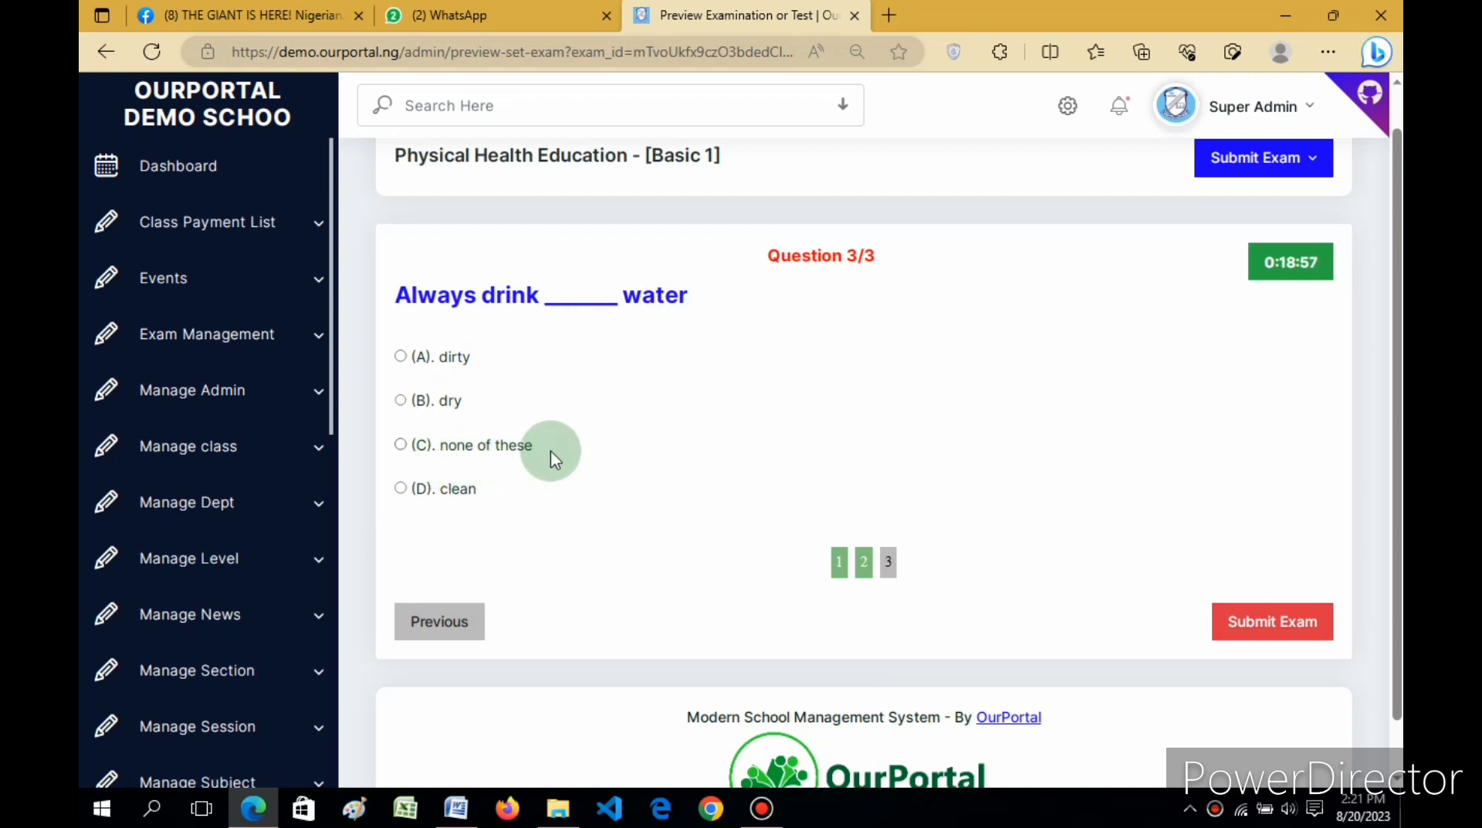
{"action": "left_click", "coordinate": [401, 489]}
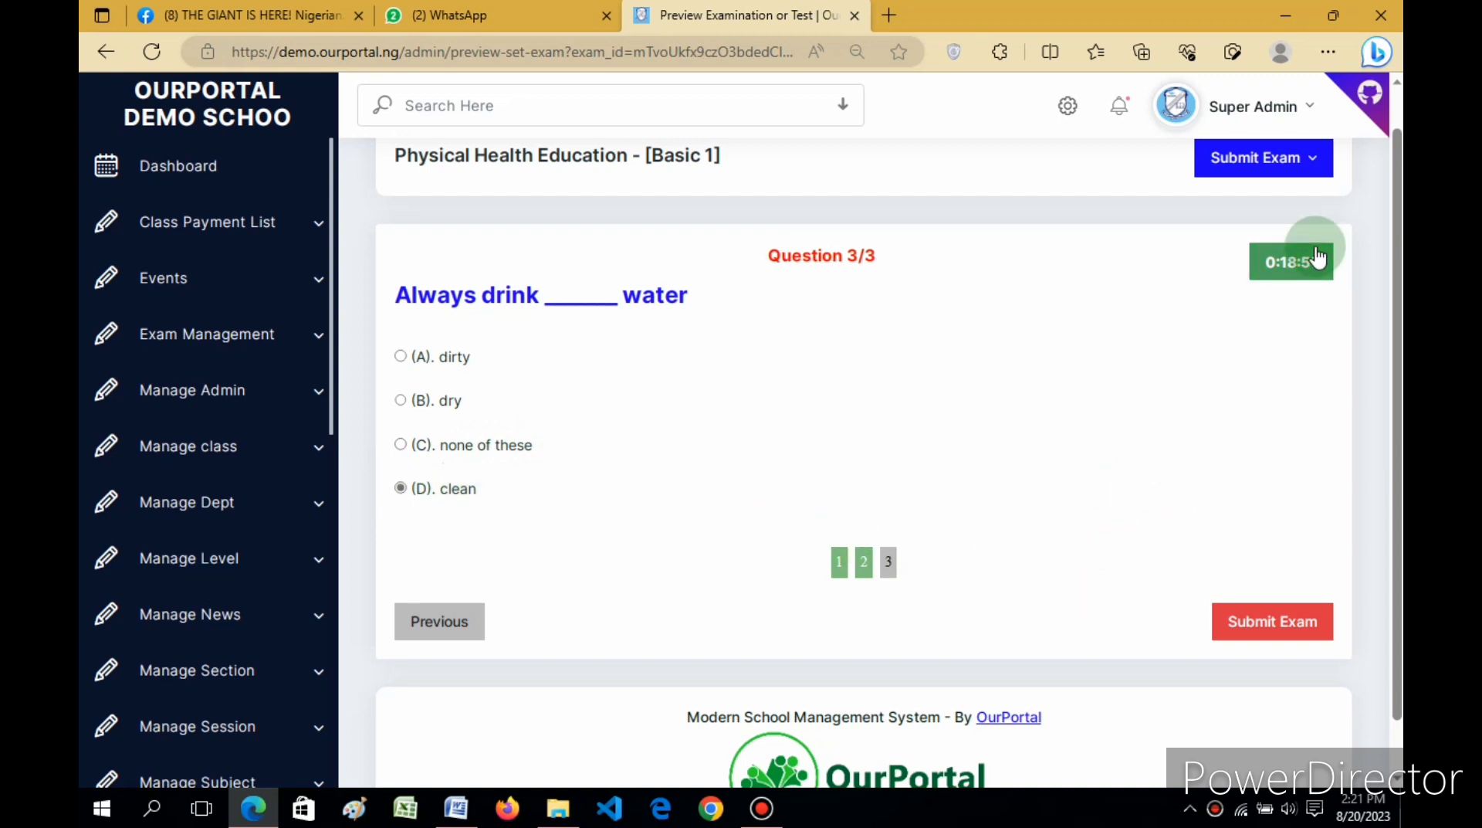
{"action": "left_click", "coordinate": [1267, 625]}
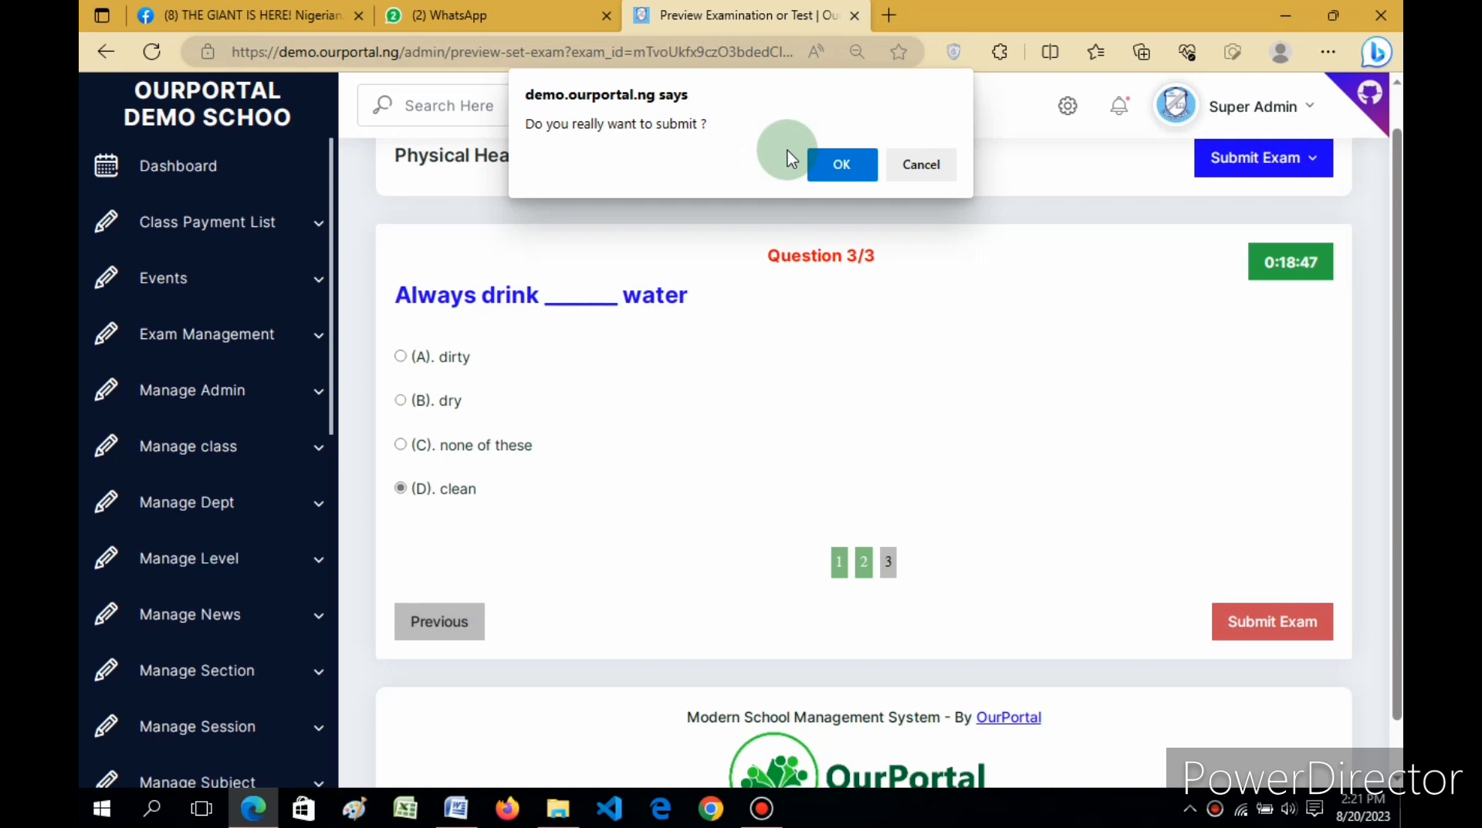
Step: Confirm the submission and scroll the Physical Health Education [Basic 1] result page showing 60%
{"action": "left_click", "coordinate": [841, 165]}
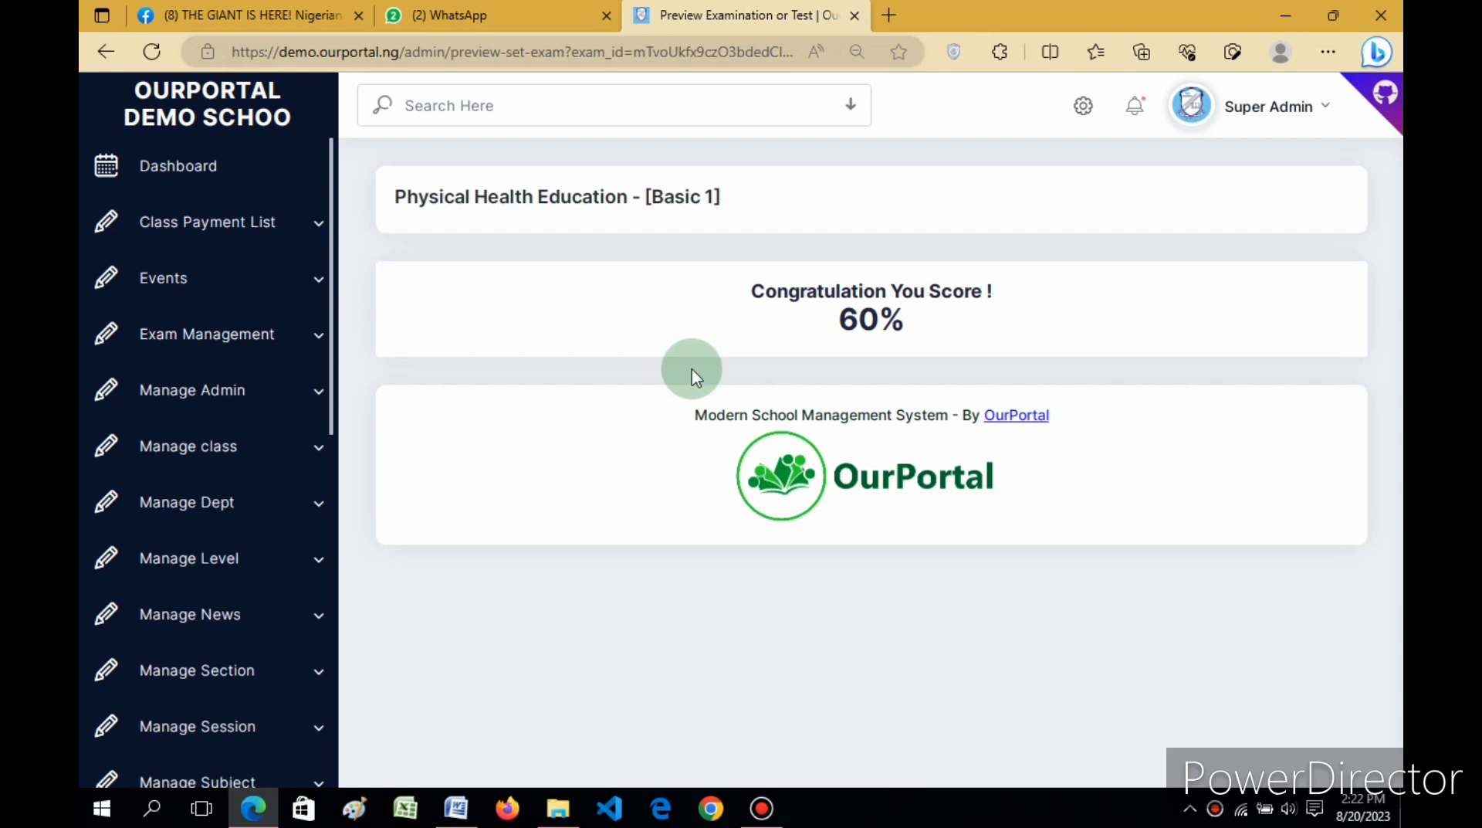
{"action": "left_click_drag", "start_coordinate": [329, 190], "coordinate": [332, 574]}
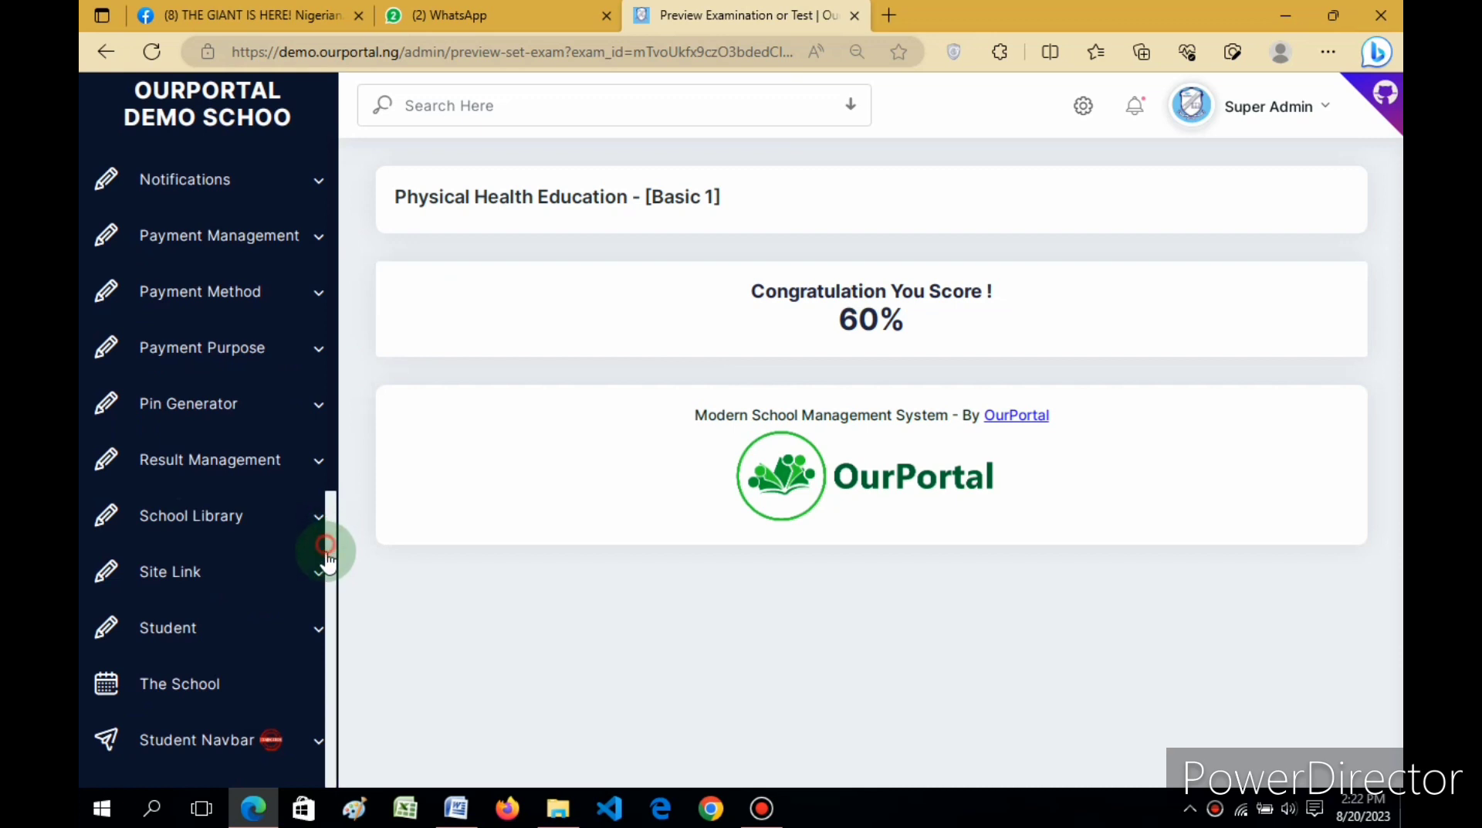
Step: Go to the Manage Applicant Data page under student management
{"action": "left_click", "coordinate": [243, 641]}
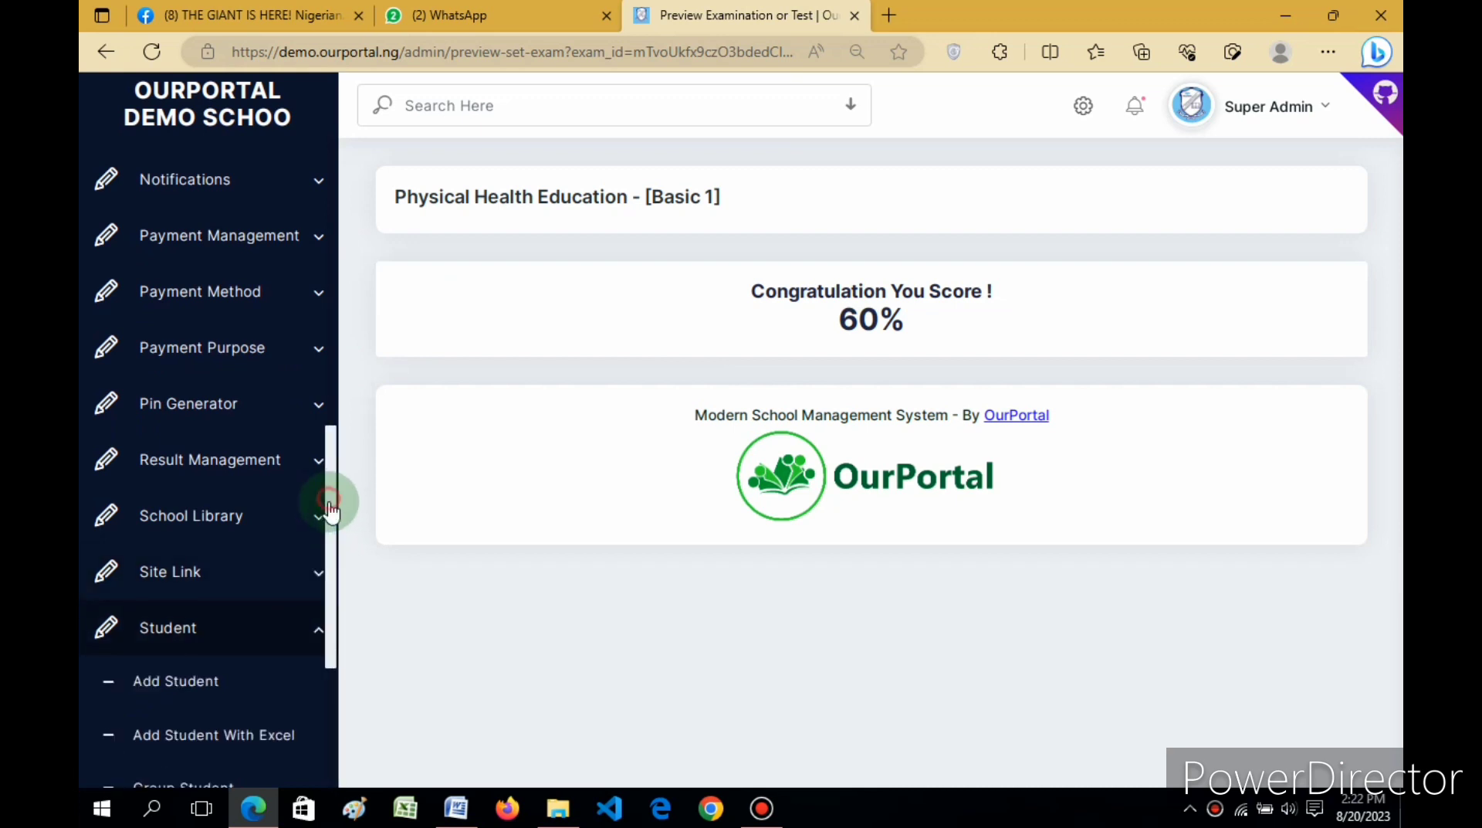
{"action": "left_click_drag", "start_coordinate": [332, 510], "coordinate": [323, 684]}
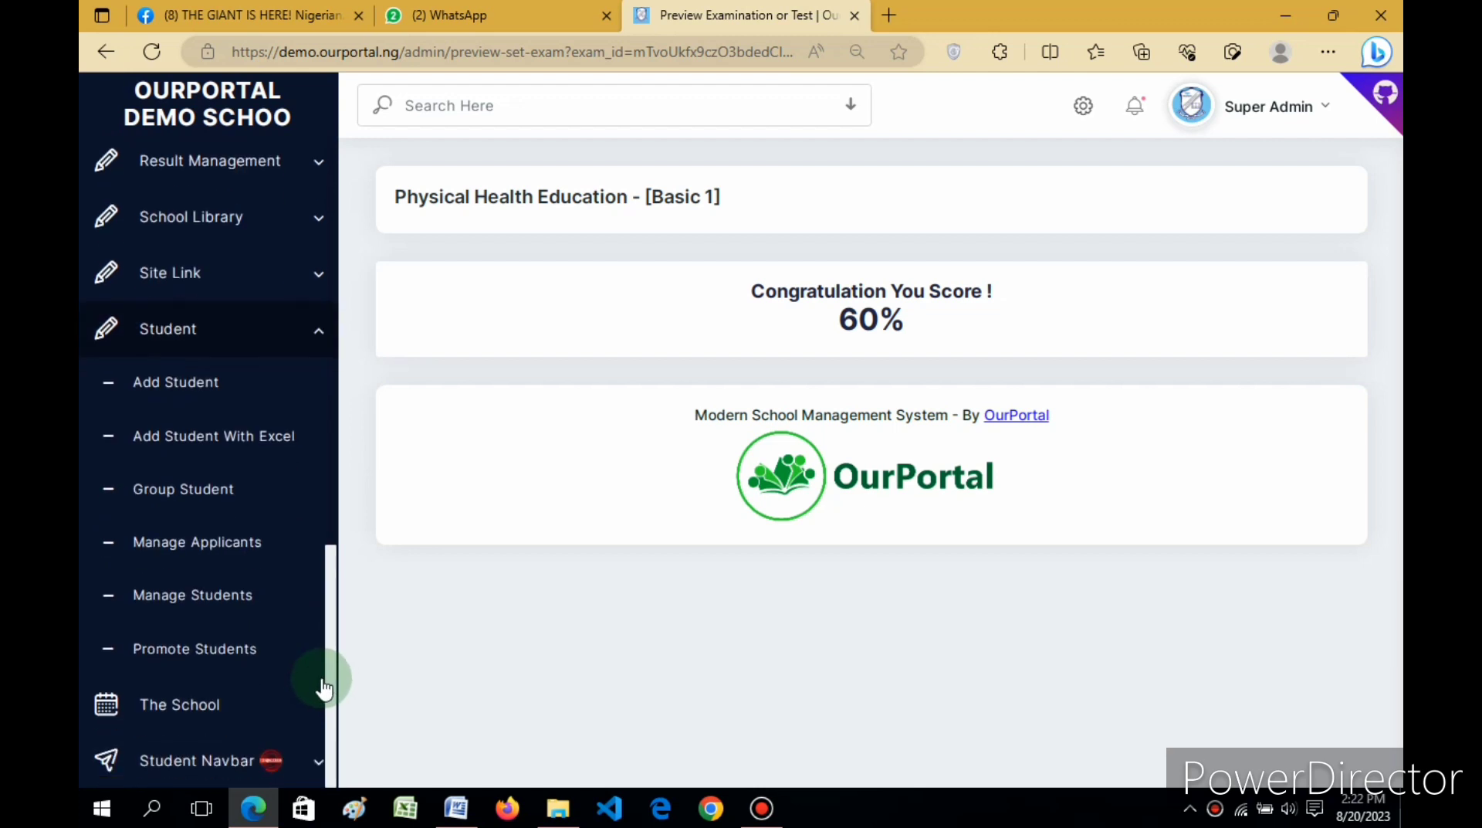
{"action": "left_click", "coordinate": [205, 538]}
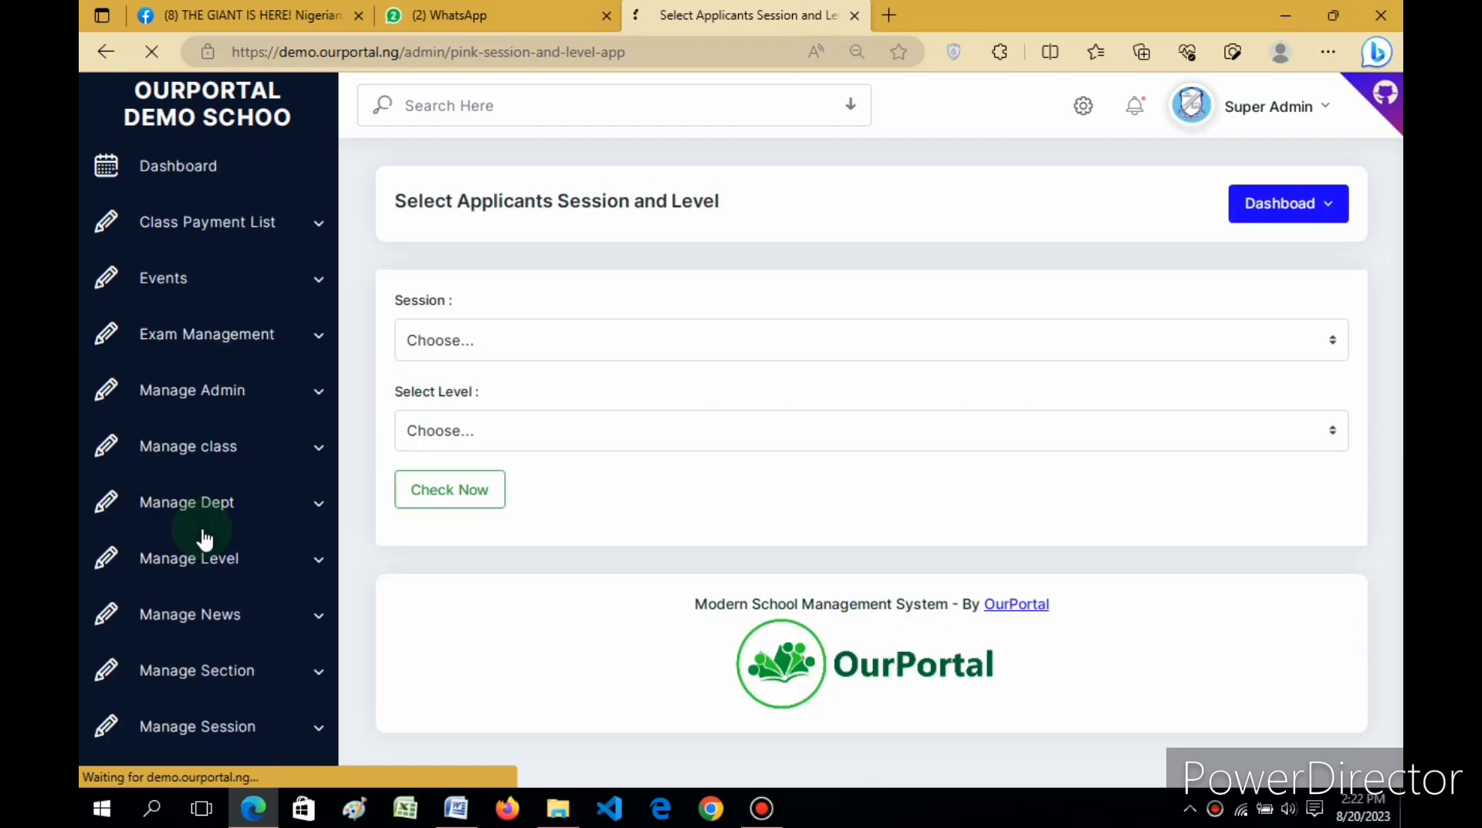
Step: List 2022/2023 Primary Level applicants and copy the admitted applicant's admission number
{"action": "left_click", "coordinate": [447, 342]}
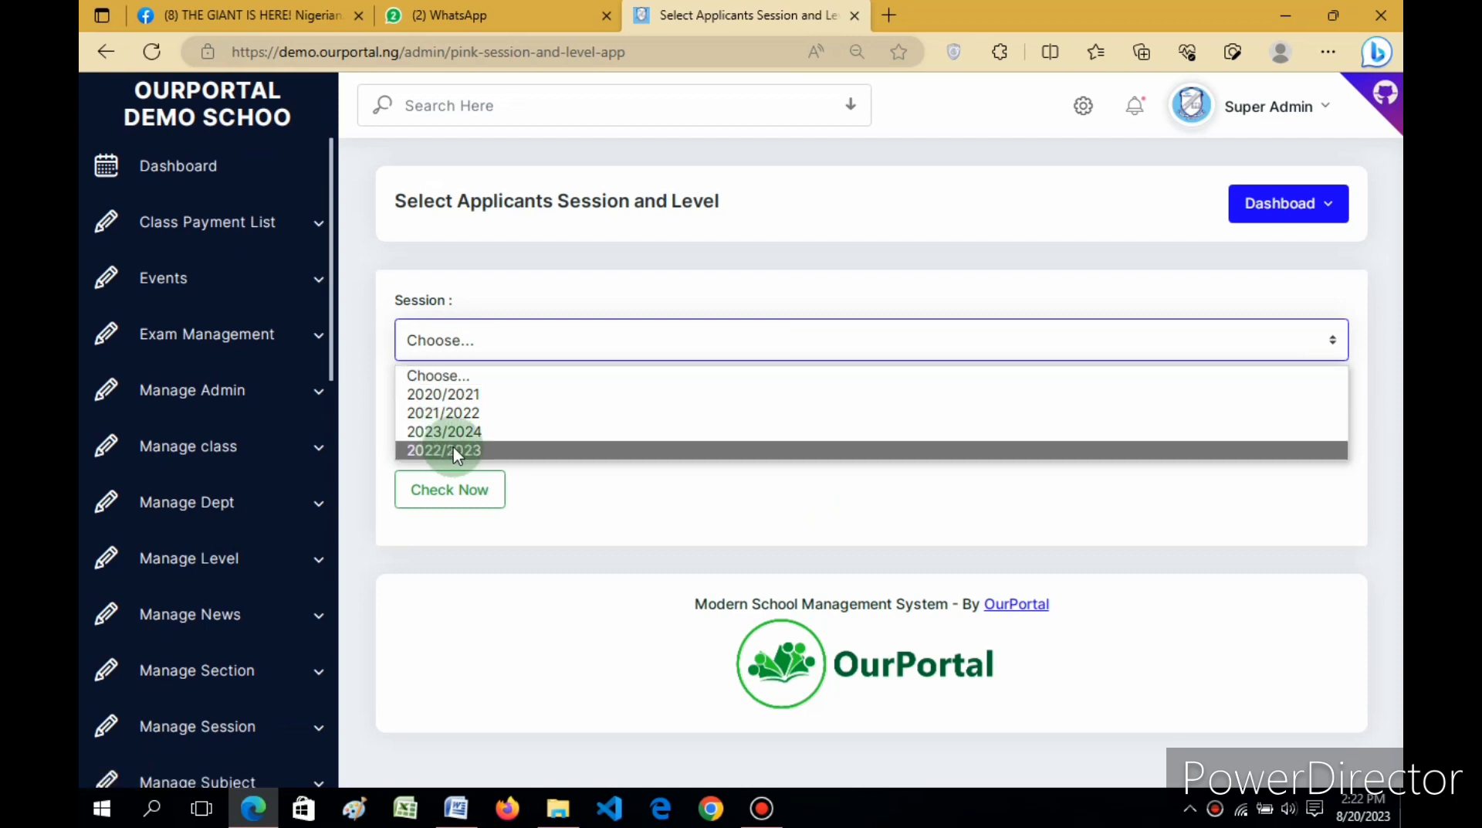
{"action": "left_click", "coordinate": [457, 452]}
{"action": "left_click", "coordinate": [472, 434]}
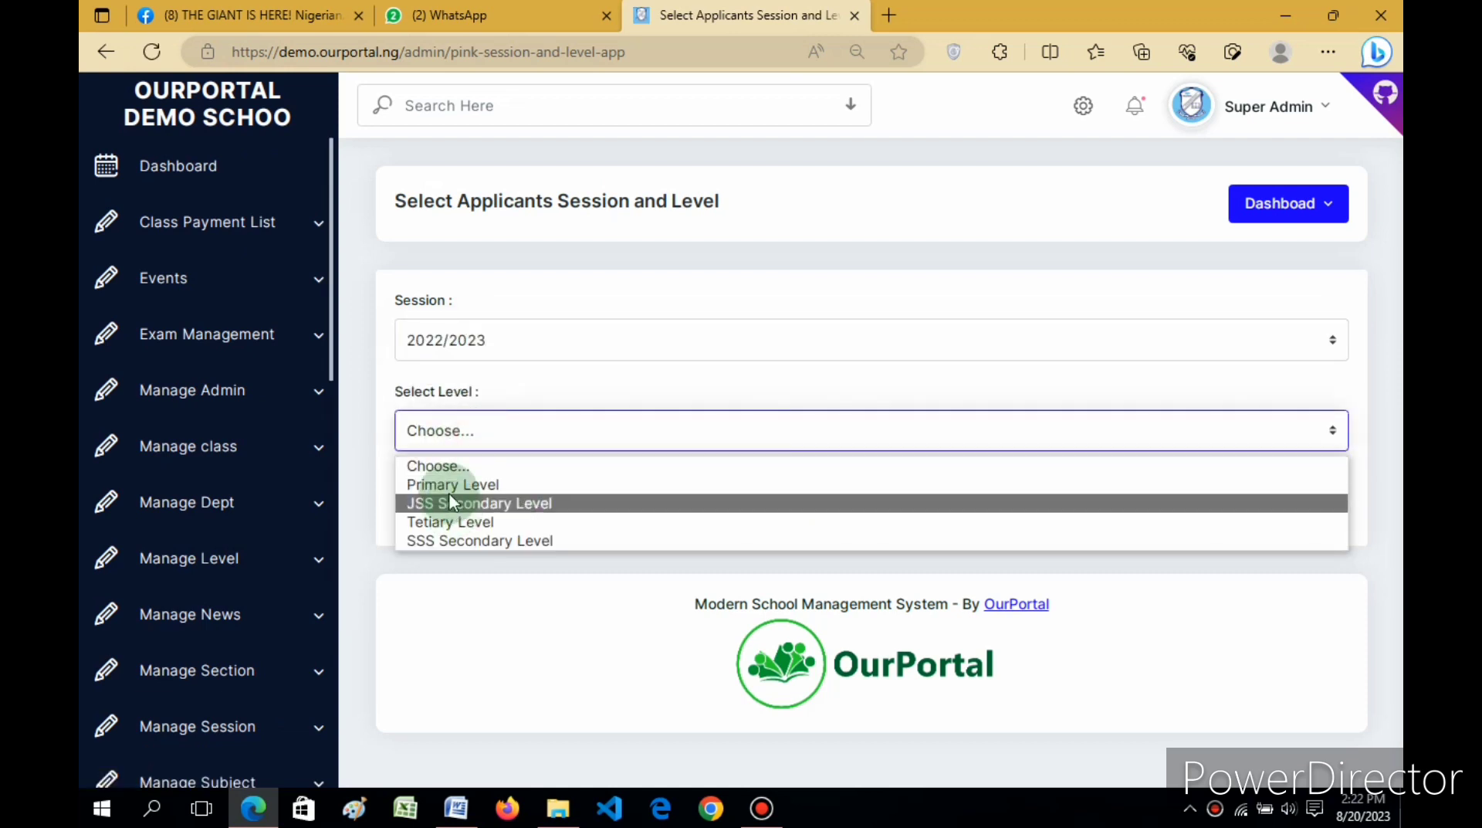
{"action": "left_click", "coordinate": [437, 484]}
{"action": "left_click", "coordinate": [433, 484]}
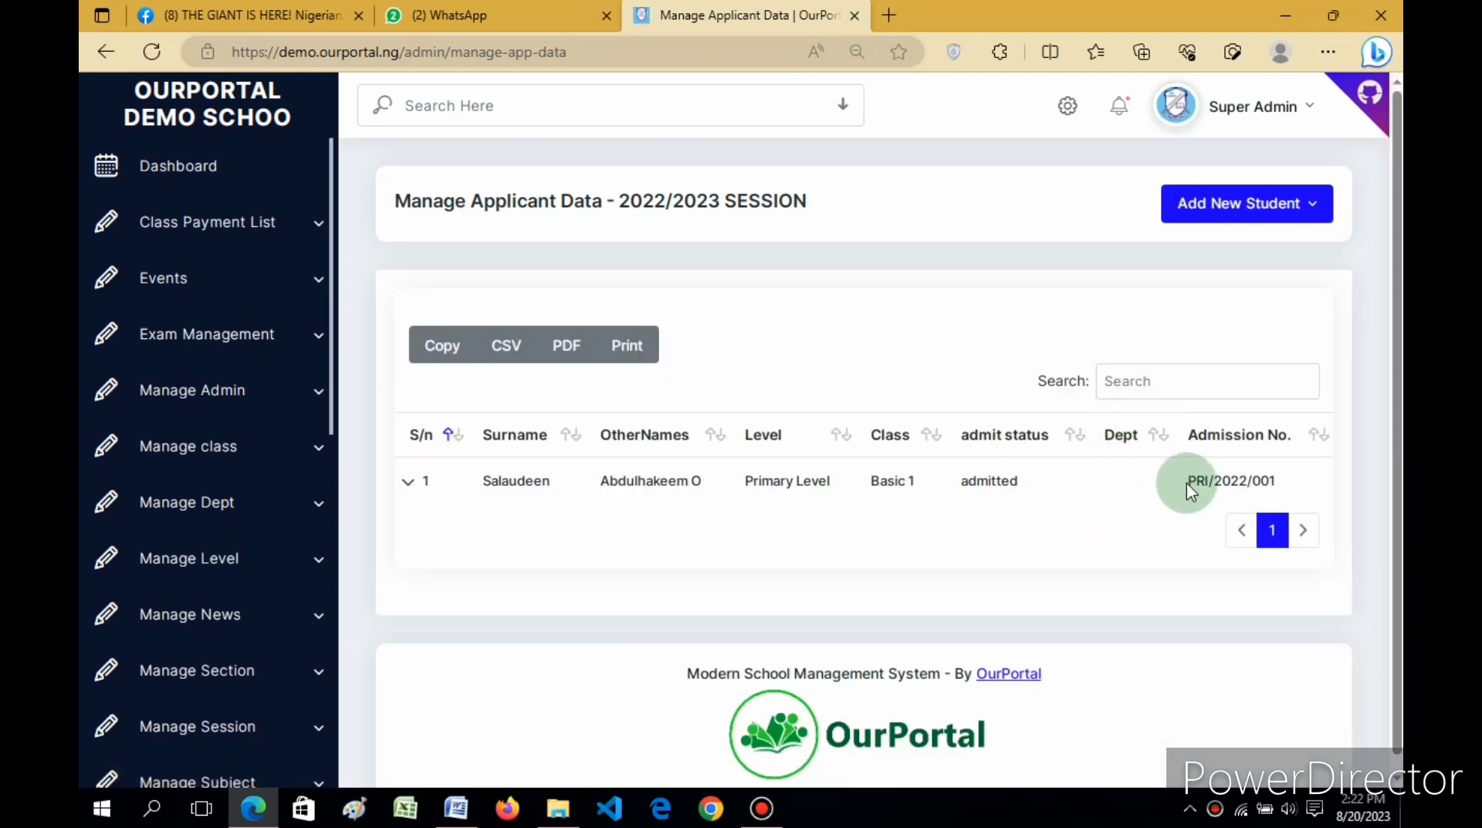
{"action": "left_click_drag", "start_coordinate": [1187, 483], "coordinate": [1284, 493]}
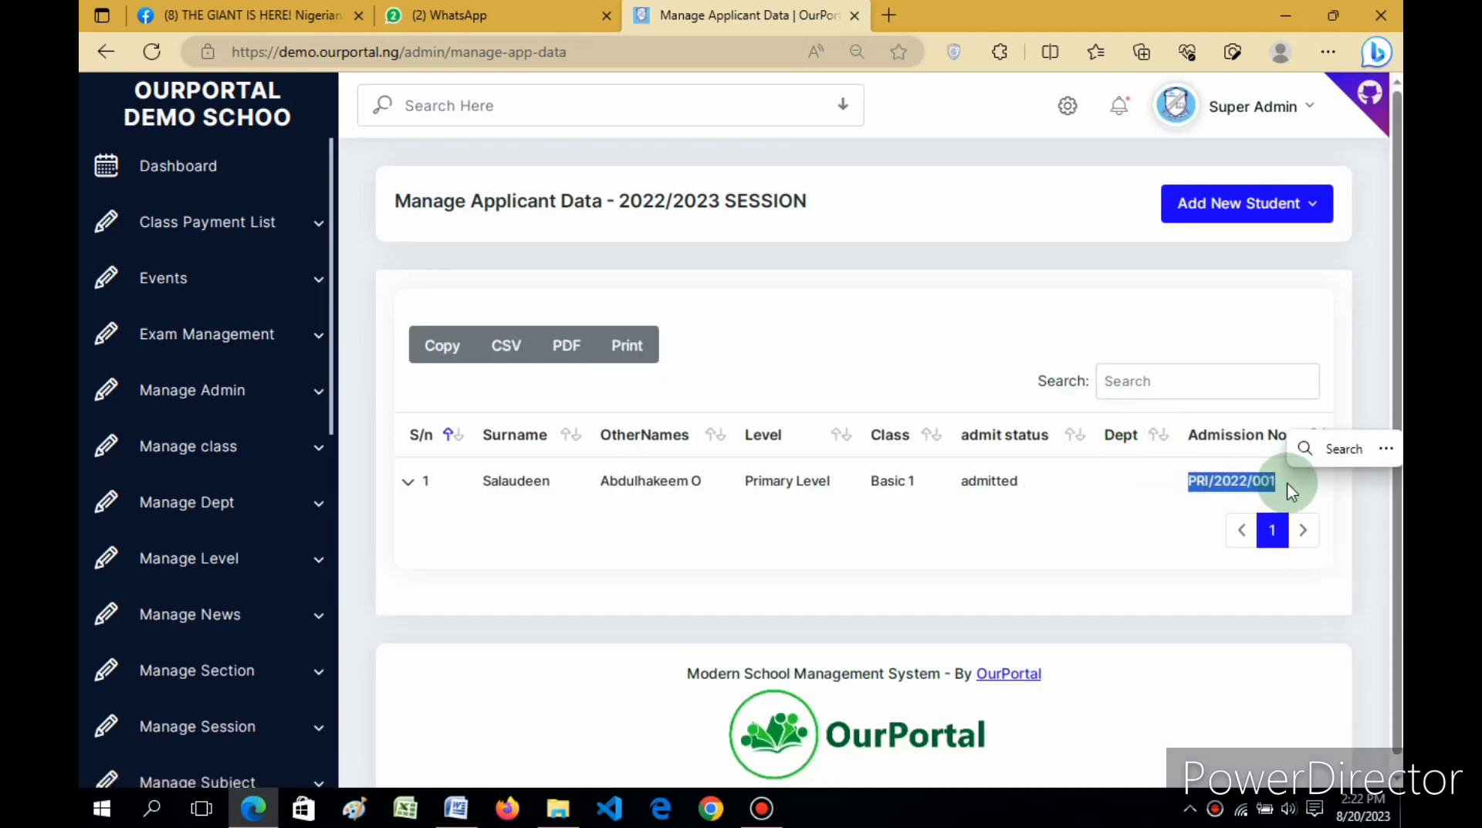
{"action": "key", "text": "ctrl+c"}
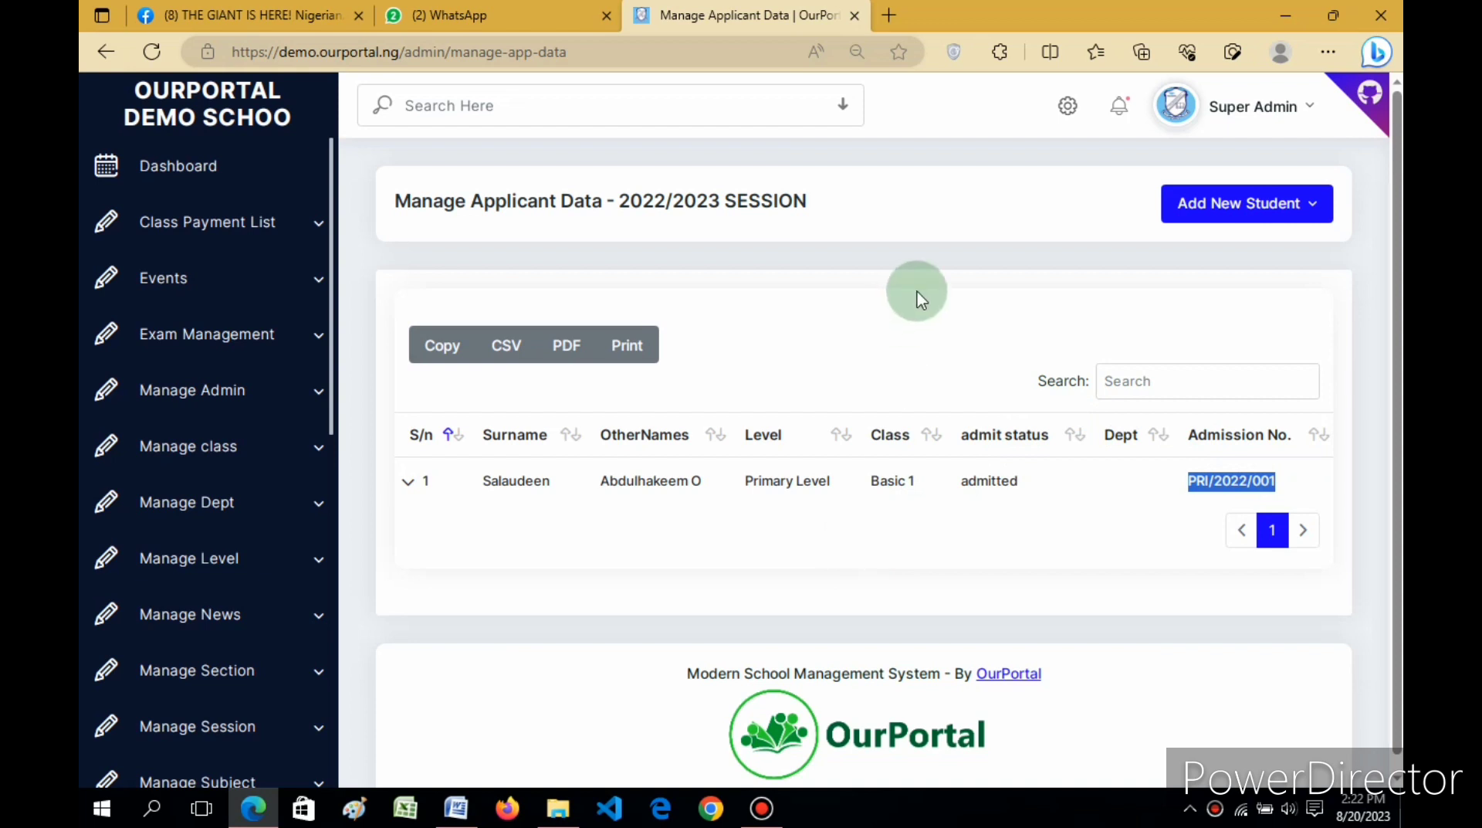
Step: In a new tab, go to the student portal login page at demo.ourportal.ng/portal
{"action": "left_click", "coordinate": [889, 15]}
{"action": "left_click", "coordinate": [765, 45]}
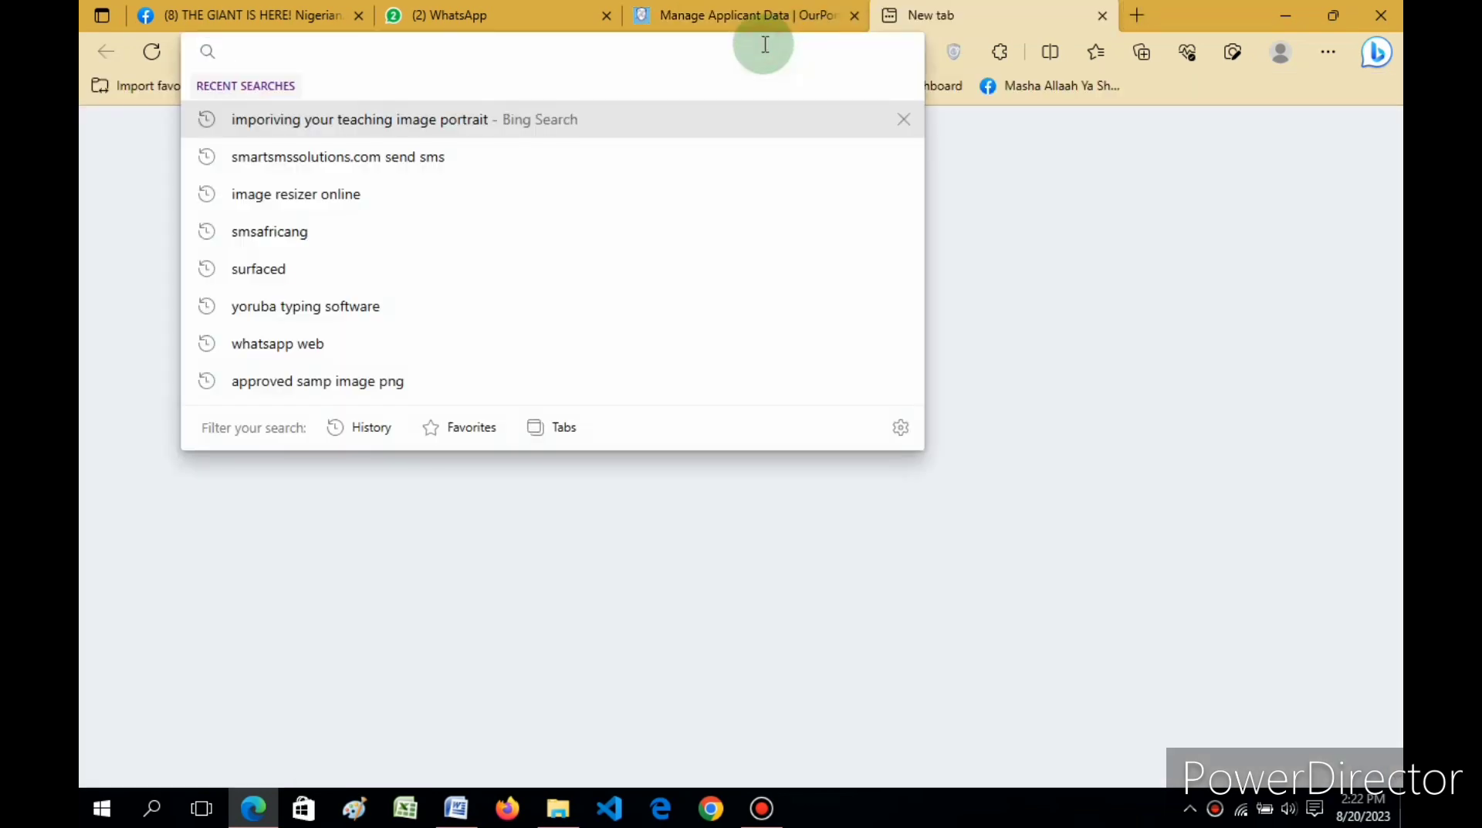
{"action": "type", "text": "demo.ourportal.ng"}
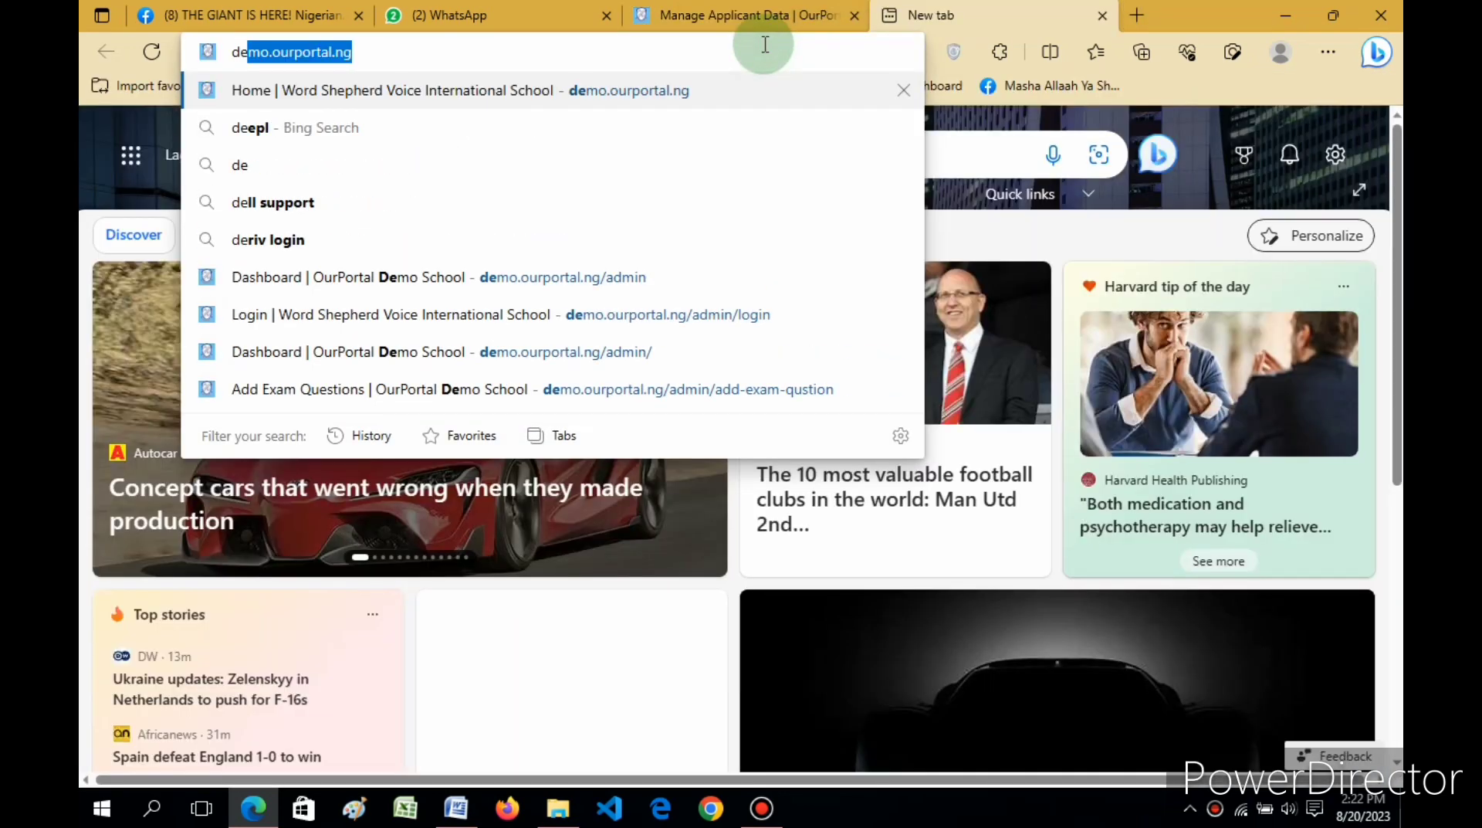
{"action": "key", "text": "Return"}
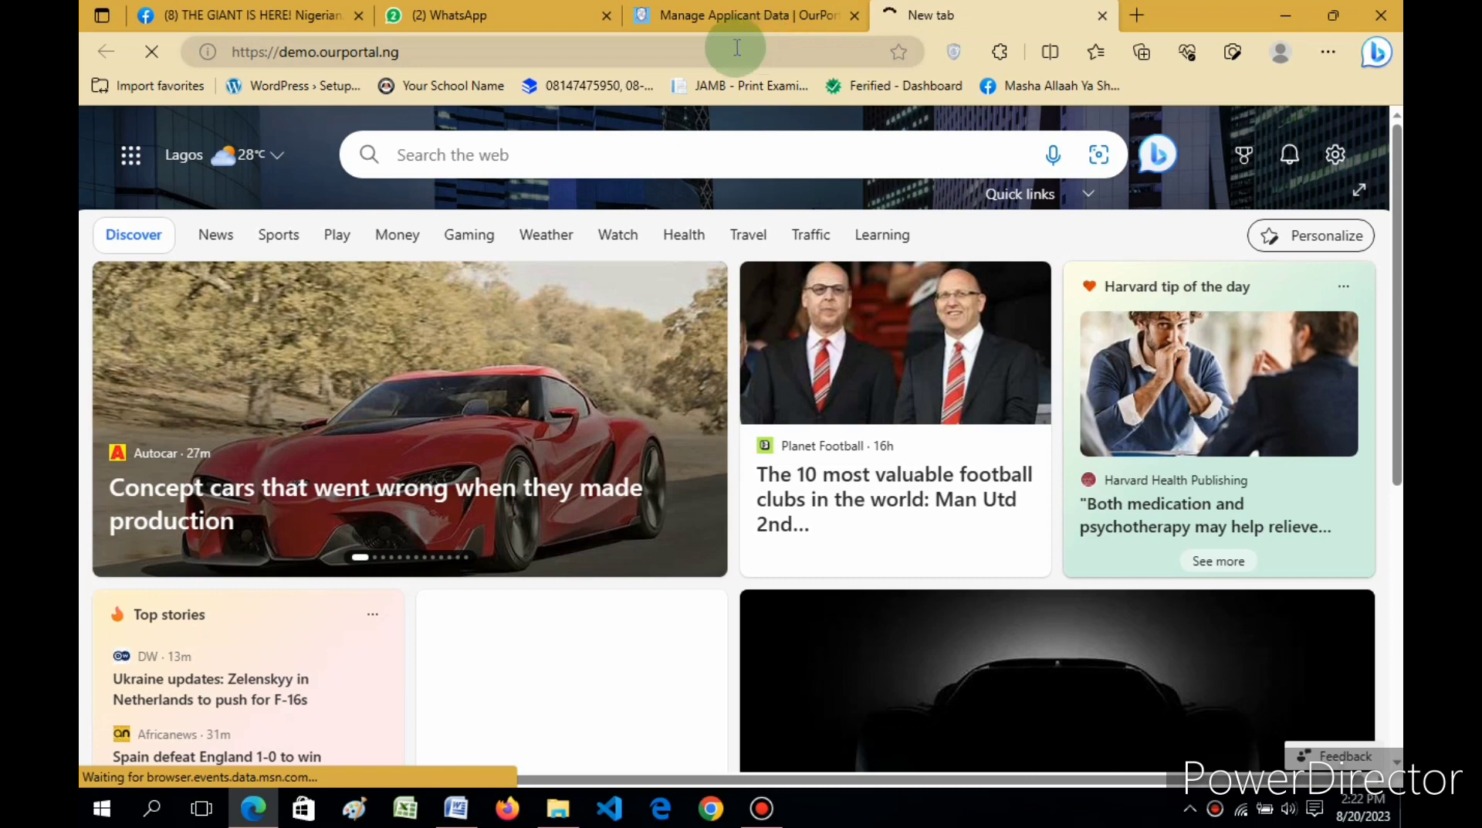
{"action": "left_click", "coordinate": [679, 51]}
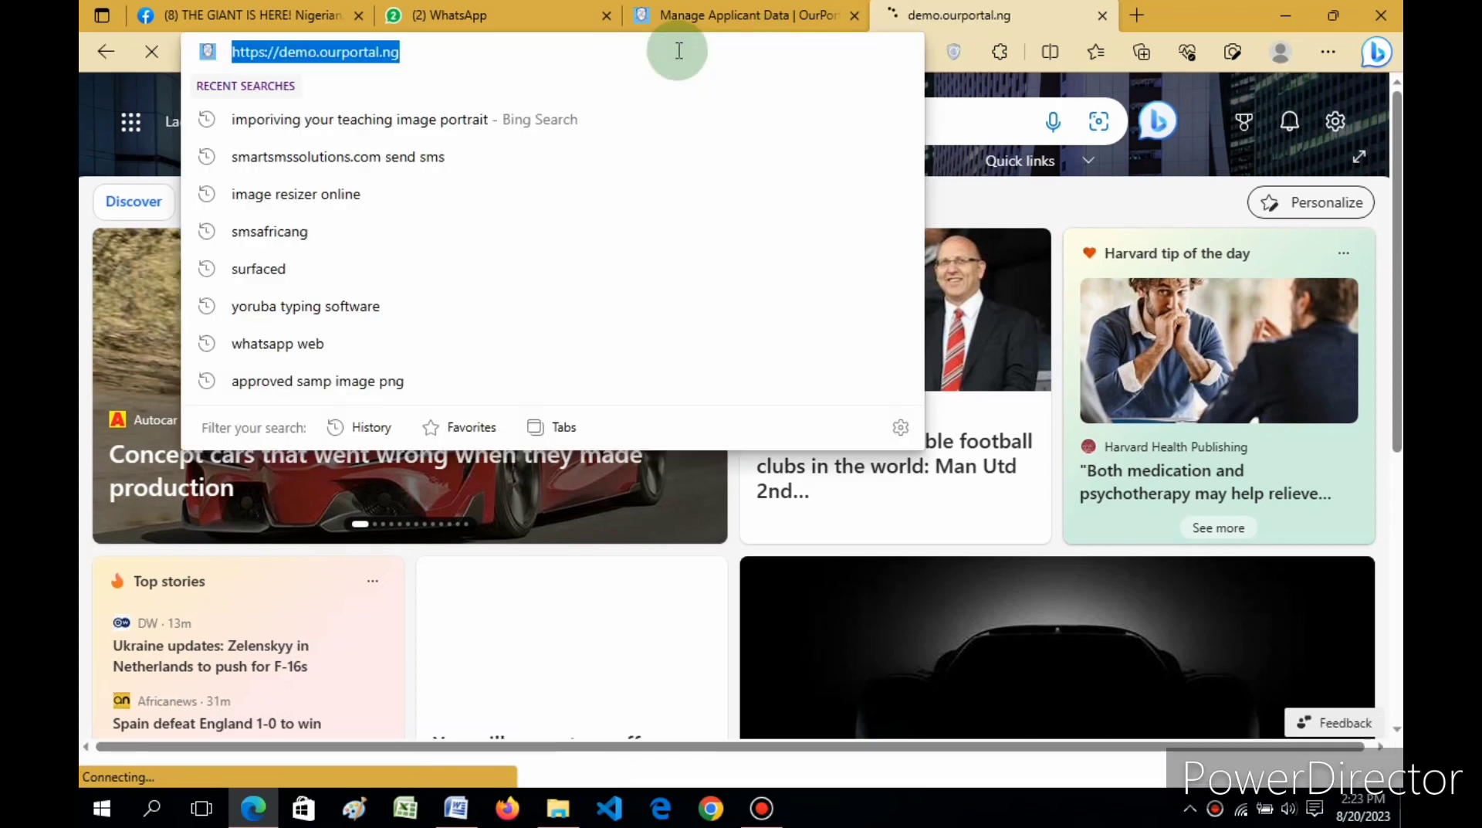
{"action": "left_click", "coordinate": [679, 51]}
{"action": "type", "text": "porat"}
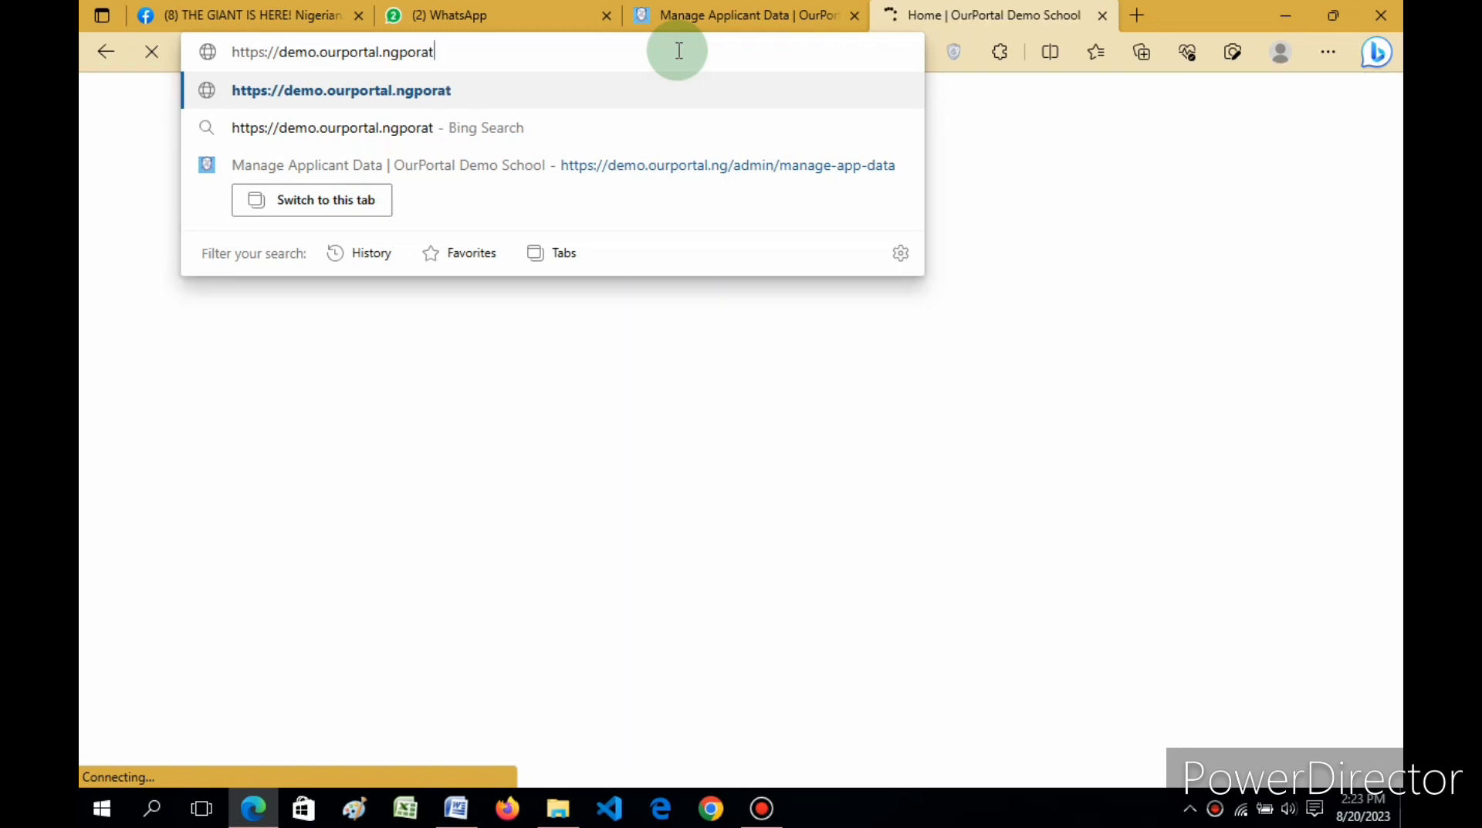
{"action": "key", "text": "BackSpace"}
{"action": "key", "text": "BackSpace"}
{"action": "key", "text": "BackSpace"}
{"action": "key", "text": "BackSpace"}
{"action": "key", "text": "BackSpace"}
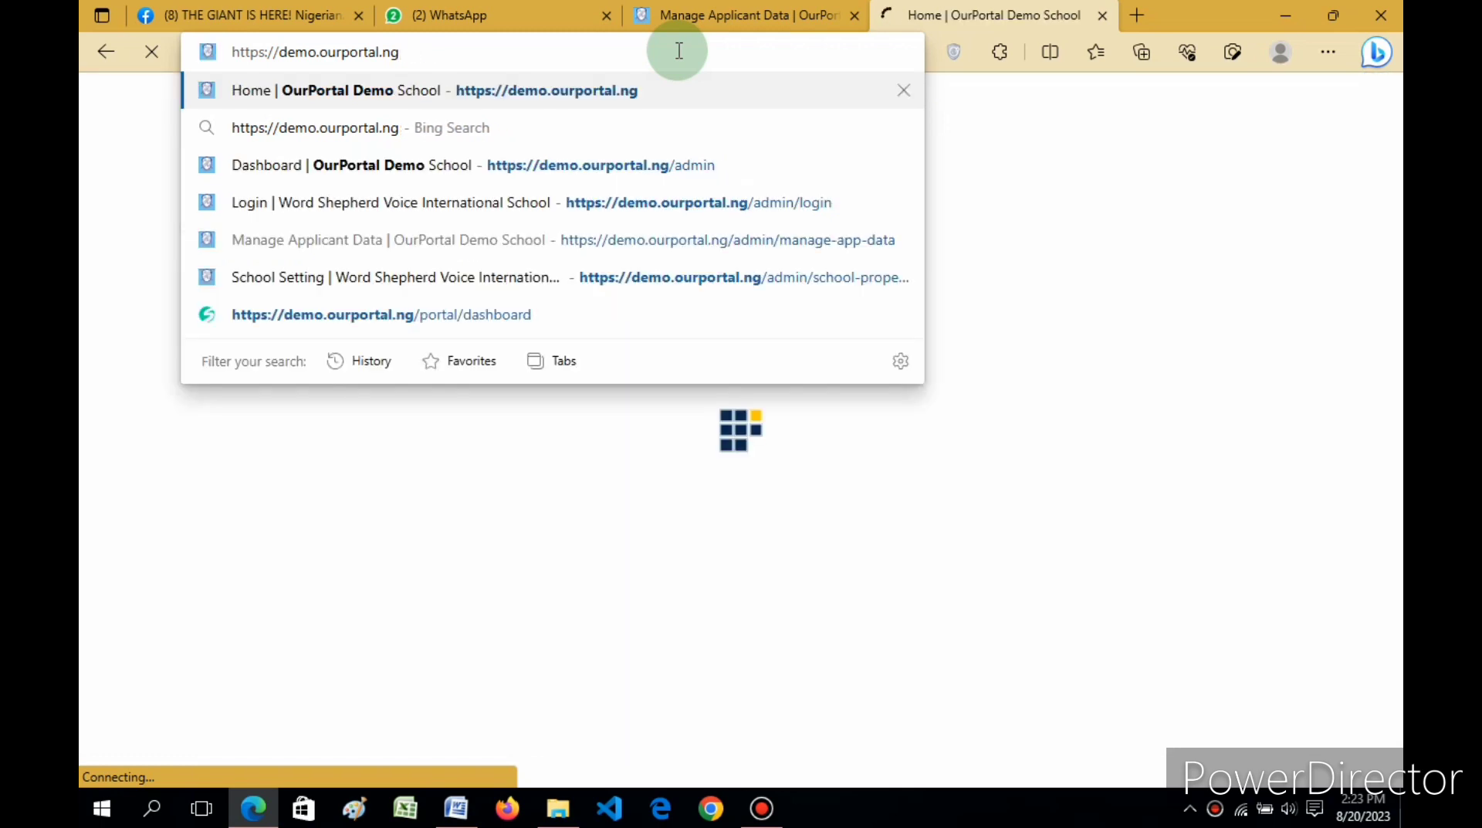
{"action": "type", "text": "/"}
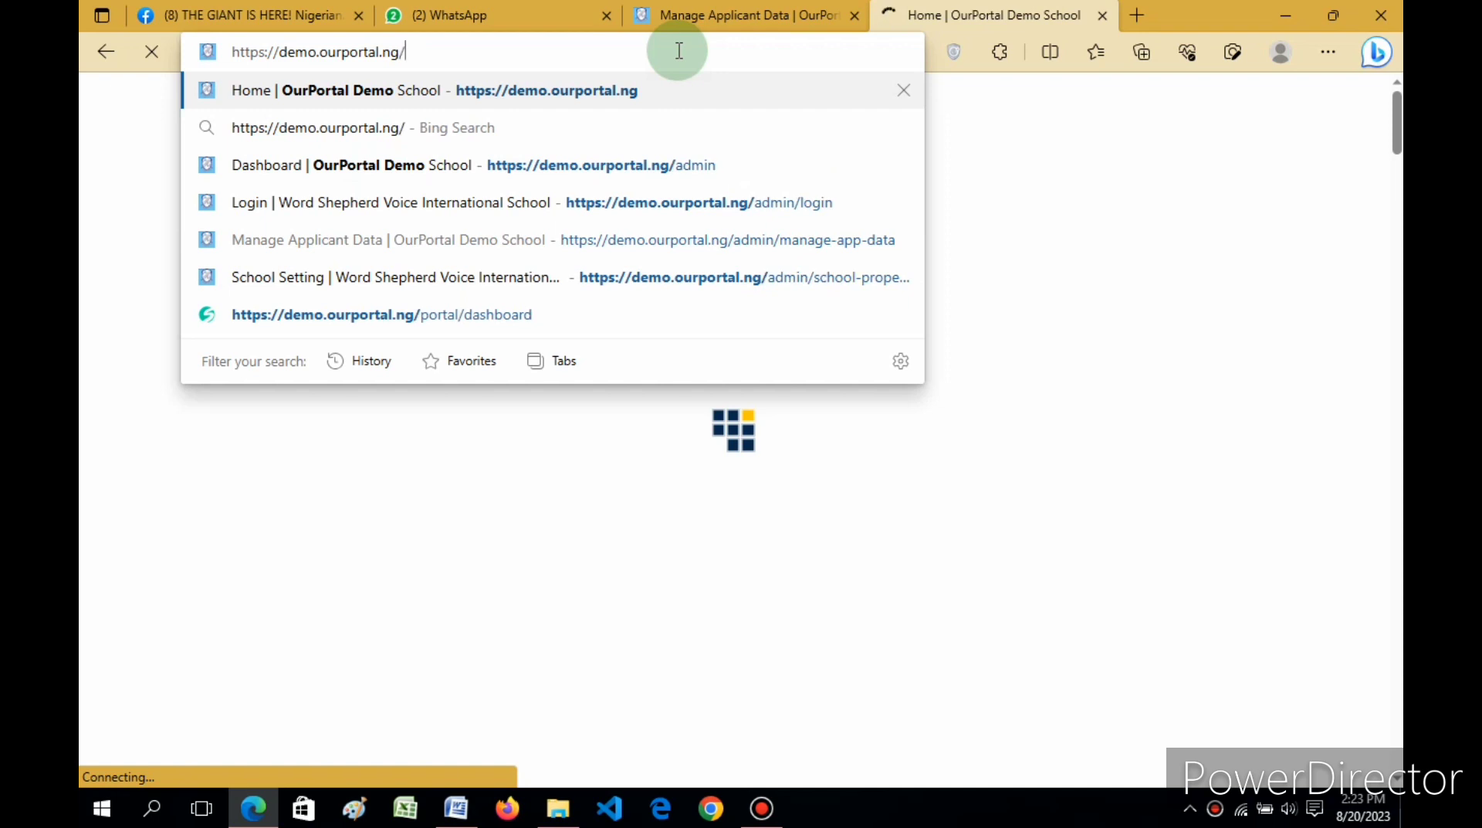
{"action": "type", "text": "portal"}
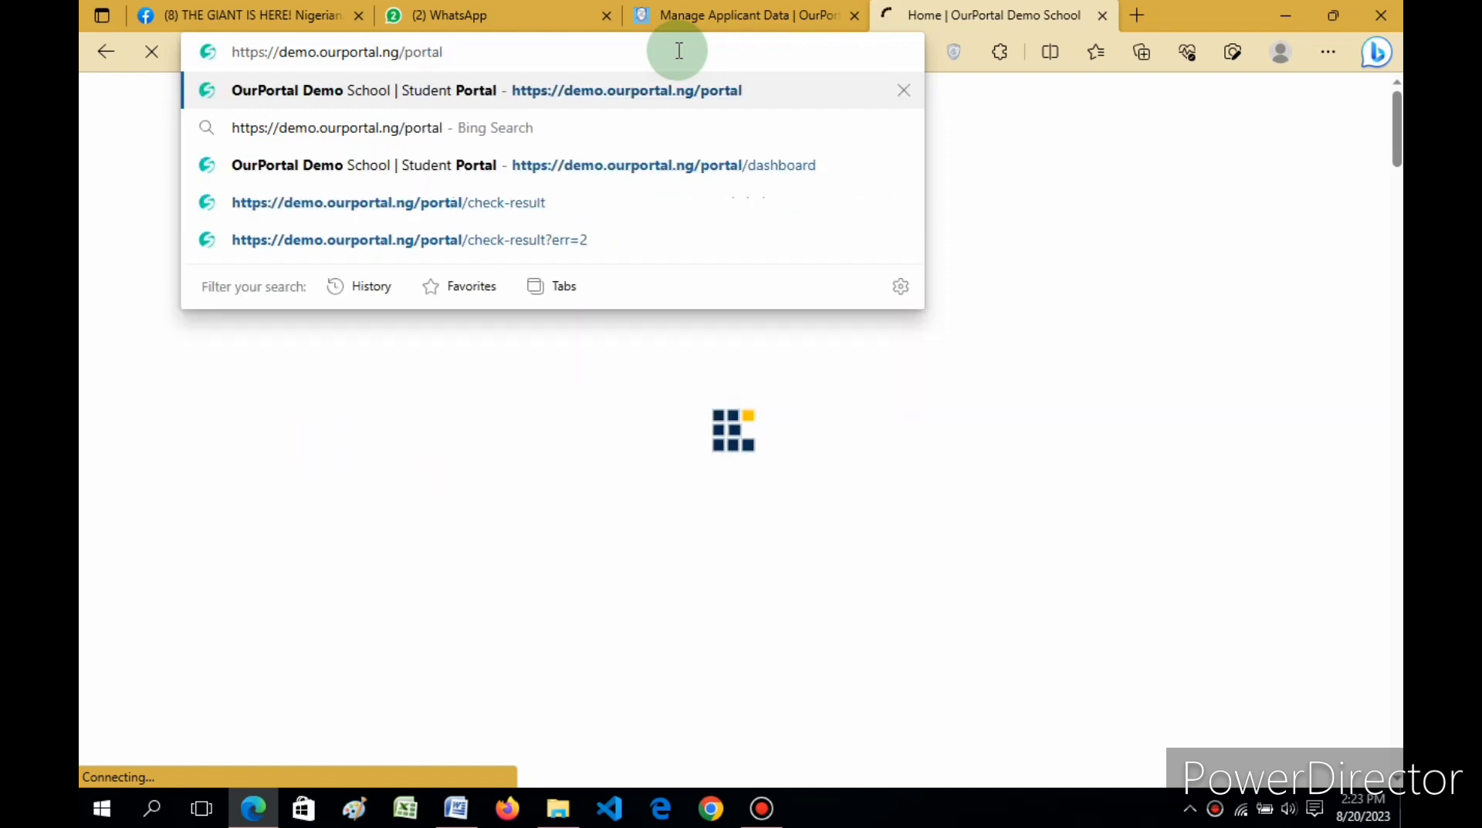
{"action": "key", "text": "Return"}
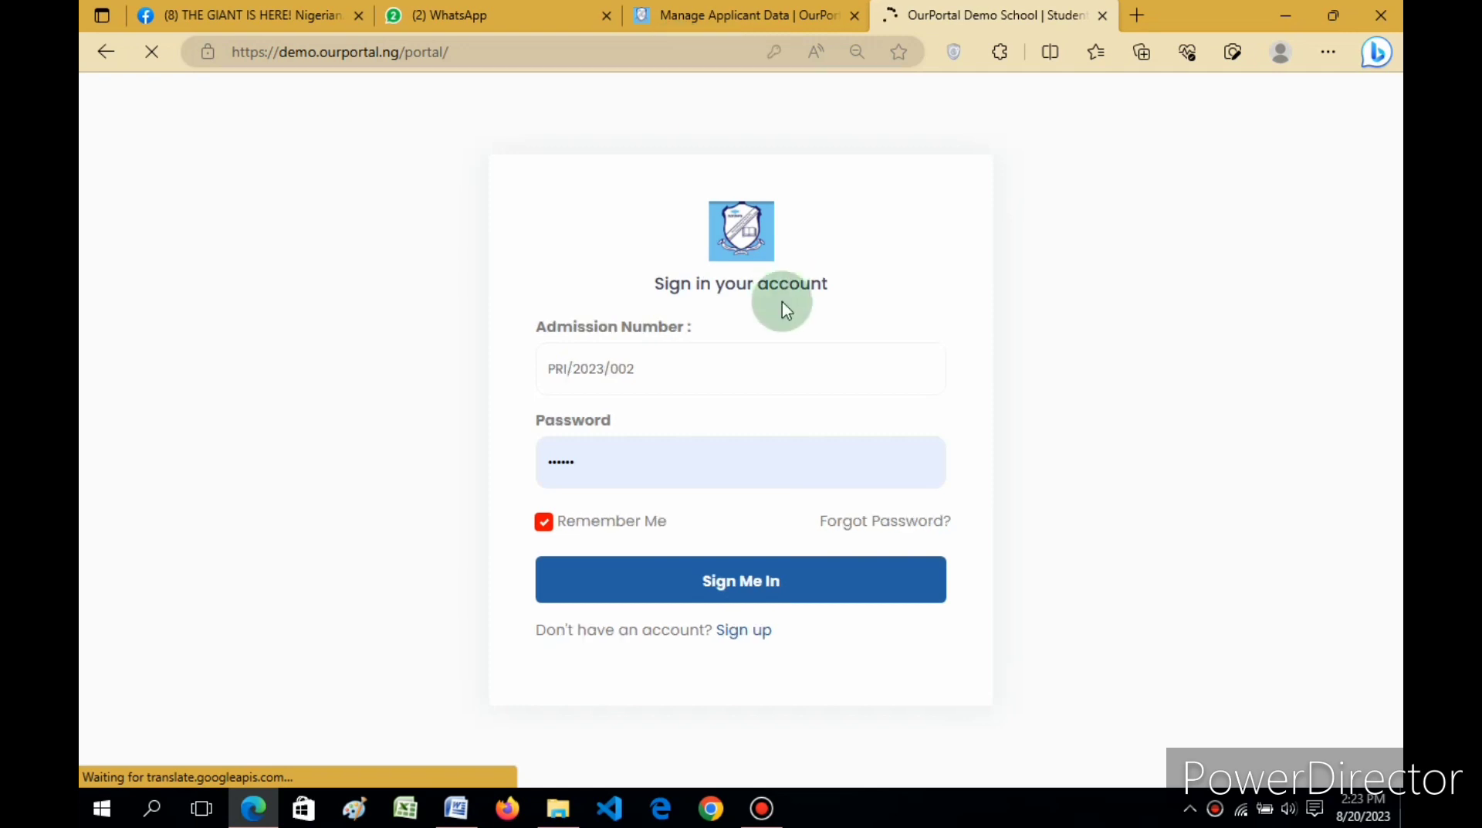
Step: Sign in with the copied admission number and the student's password
{"action": "left_click", "coordinate": [688, 380]}
{"action": "key", "text": "ctrl+a"}
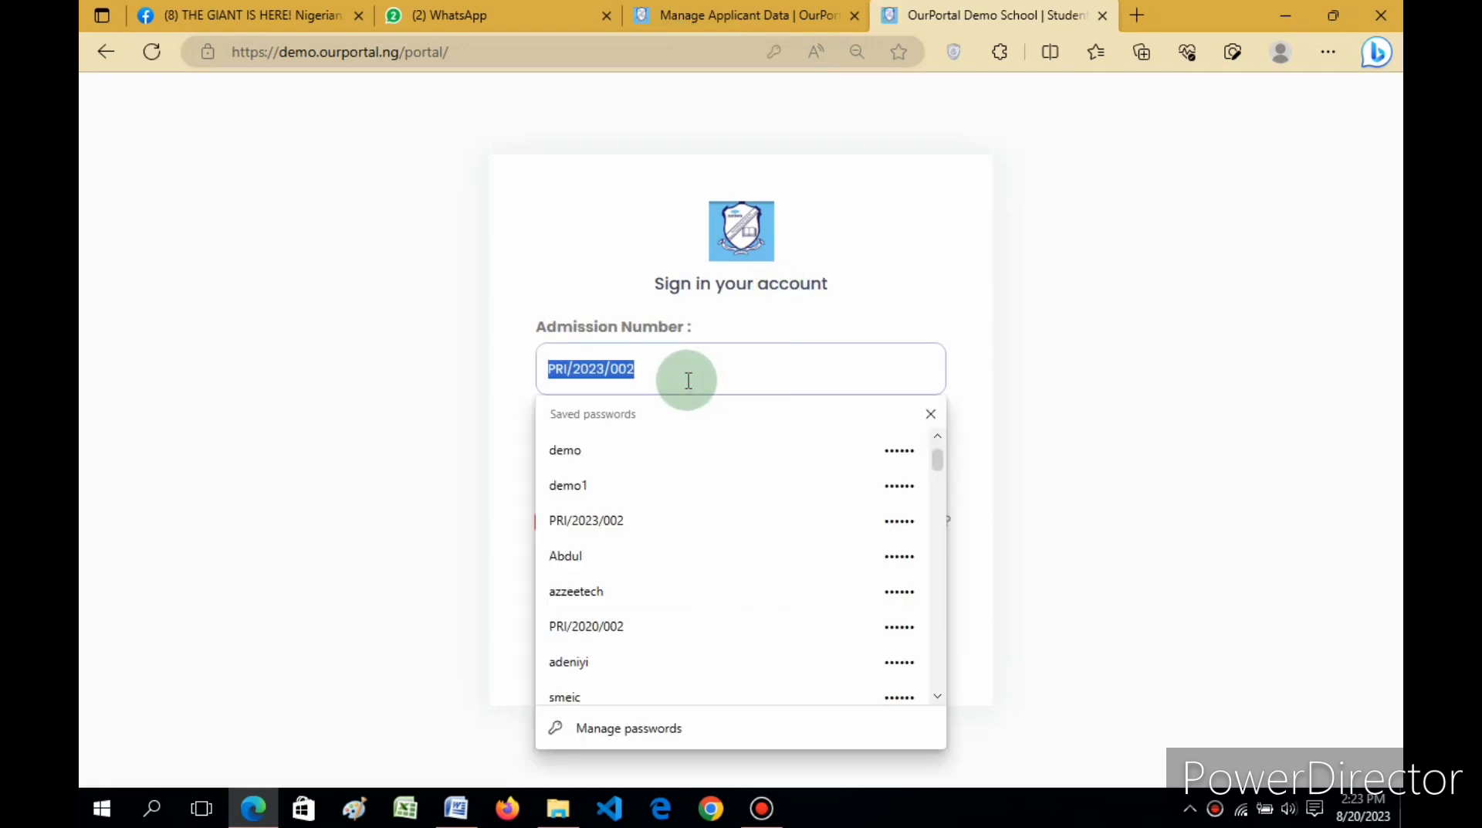
{"action": "left_click", "coordinate": [686, 378]}
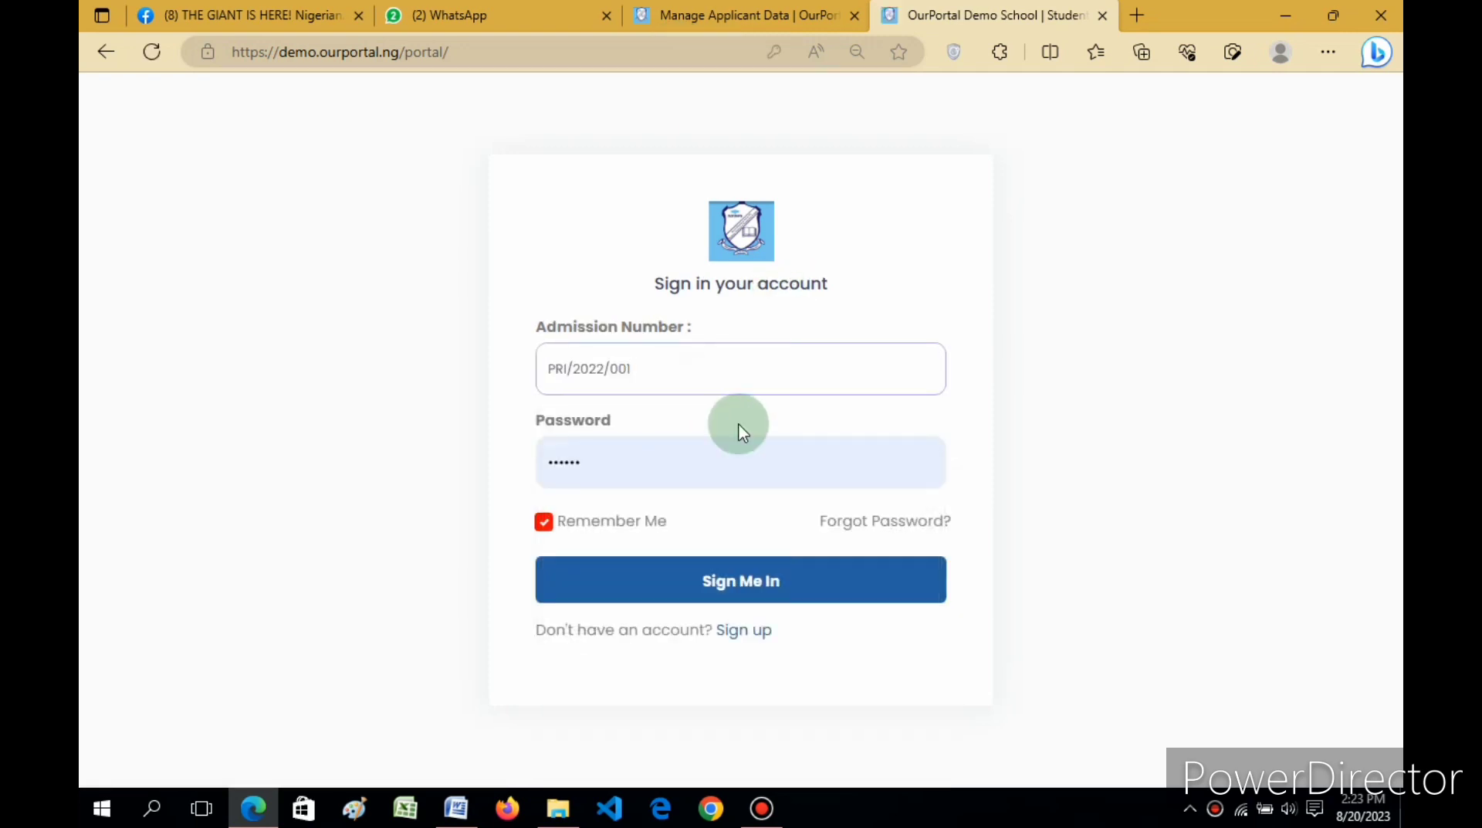
{"action": "left_click", "coordinate": [656, 473]}
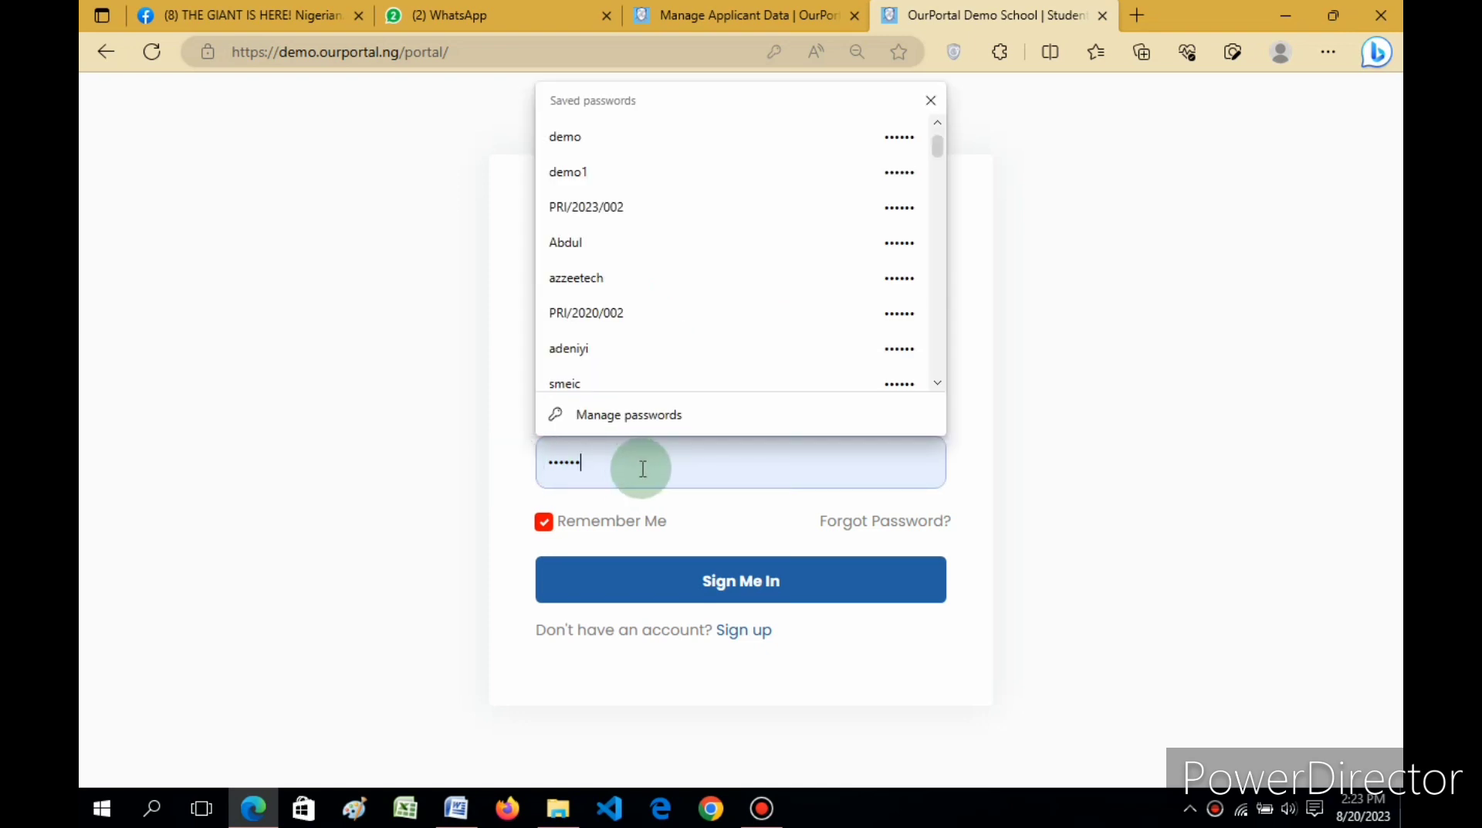
{"action": "left_click_drag", "start_coordinate": [633, 462], "coordinate": [506, 463]}
{"action": "type", "text": "1"}
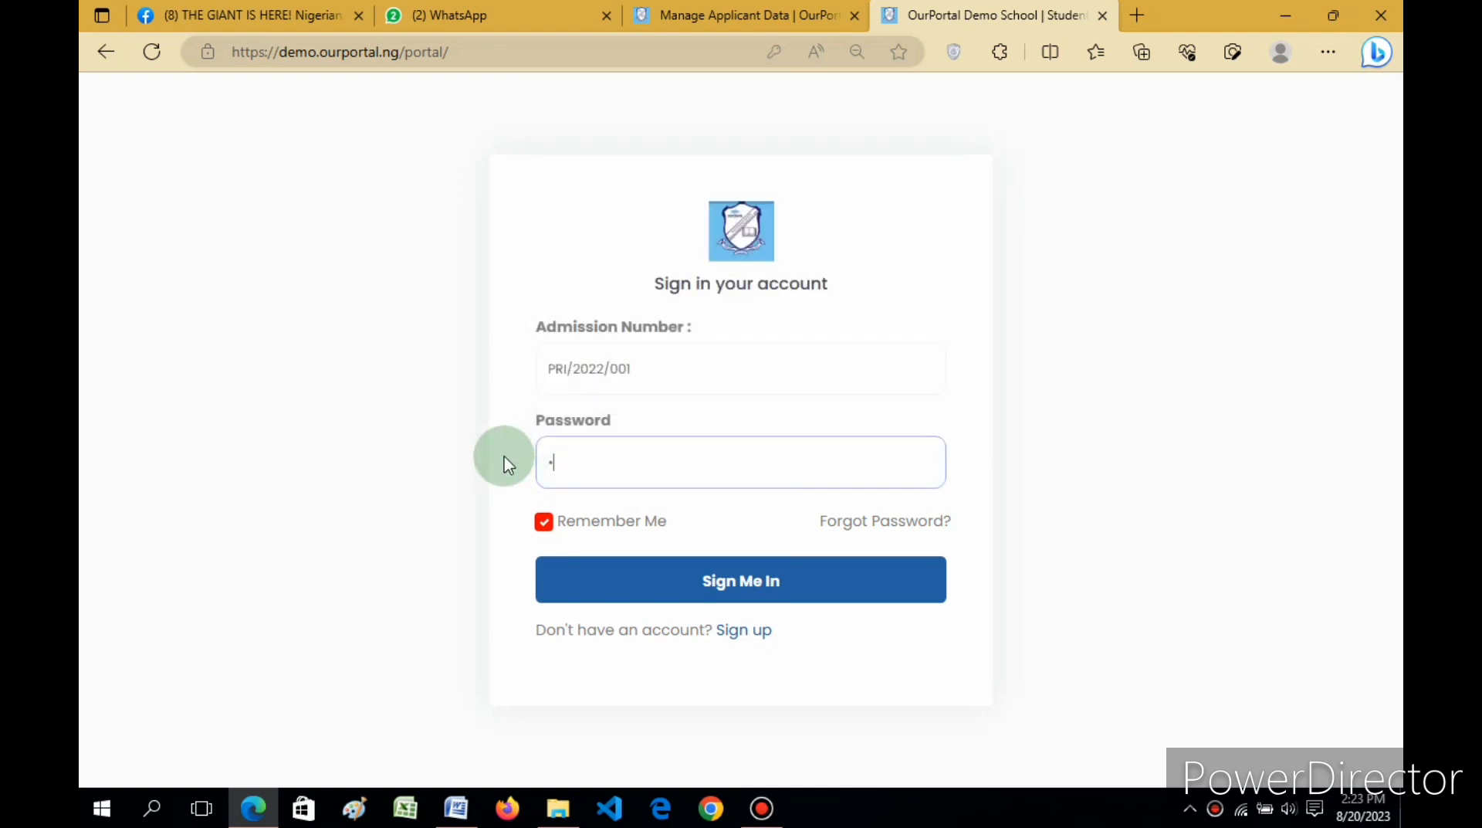
{"action": "type", "text": "23456"}
{"action": "left_click", "coordinate": [711, 580]}
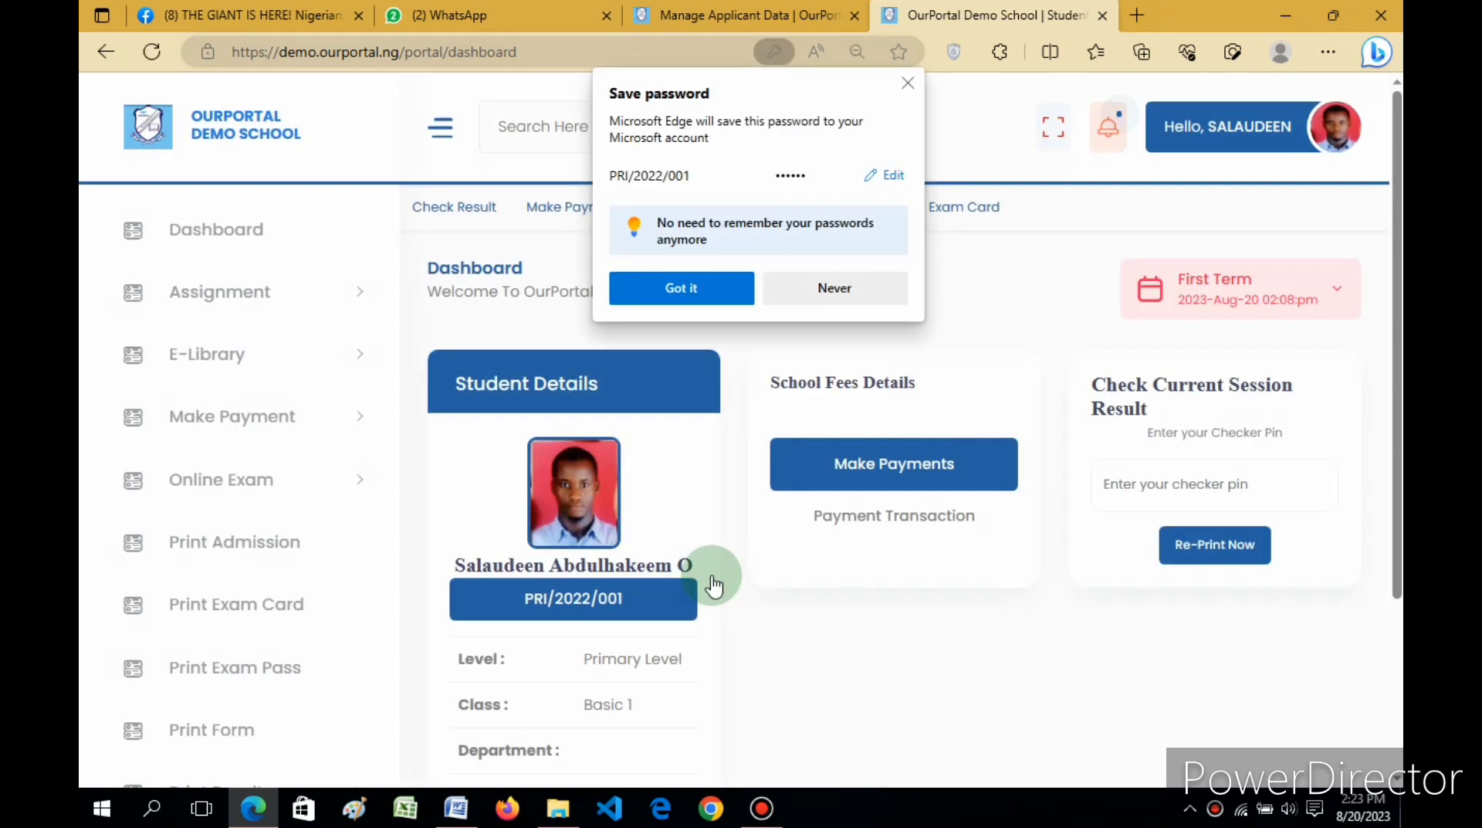
Step: Dismiss the save-password prompt and go to Online Exam > Take Exam to see the PHE Basic 1 Mid-Term EXAM
{"action": "left_click", "coordinate": [708, 296]}
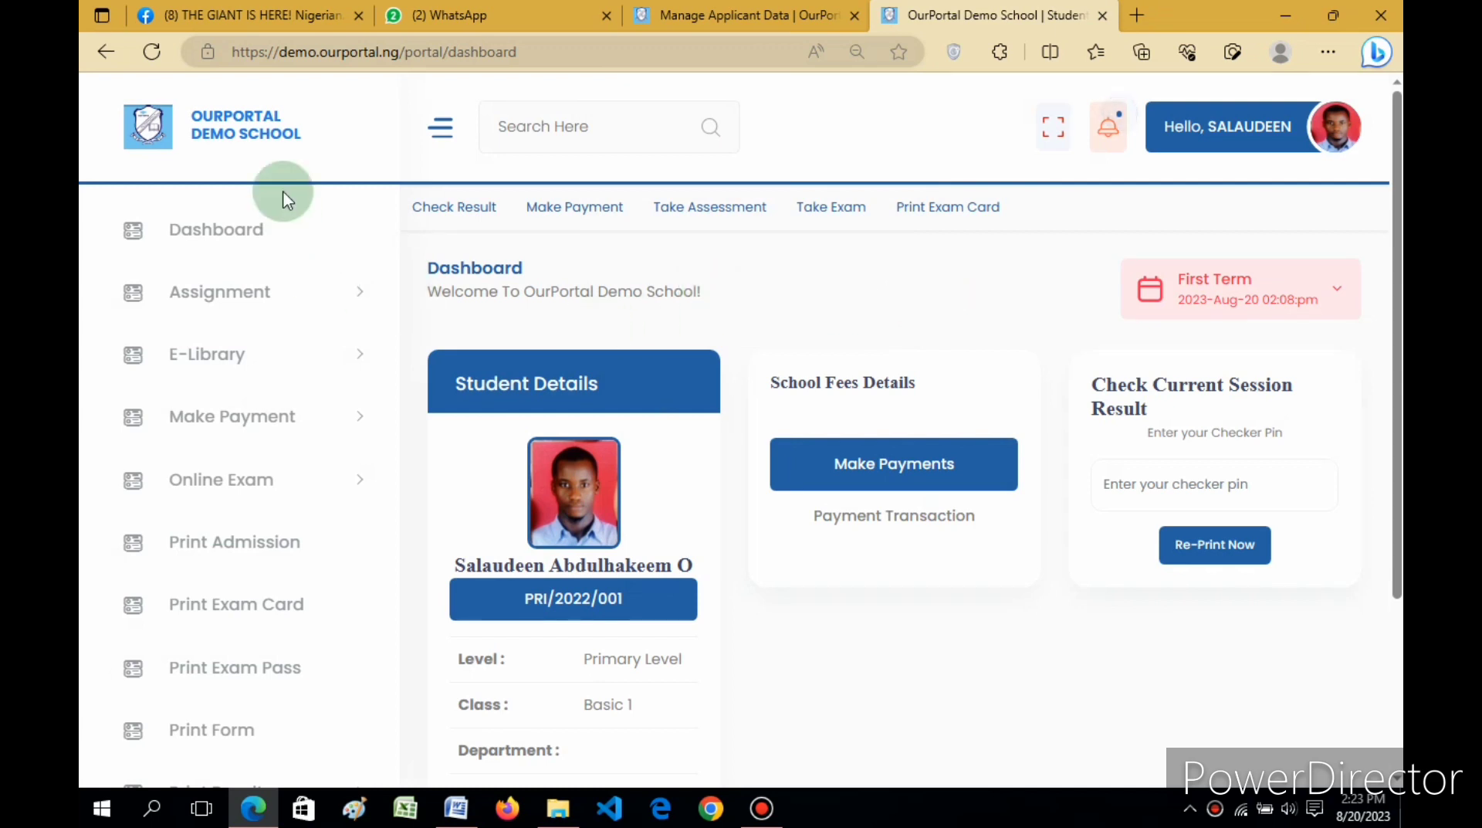
{"action": "left_click", "coordinate": [261, 303]}
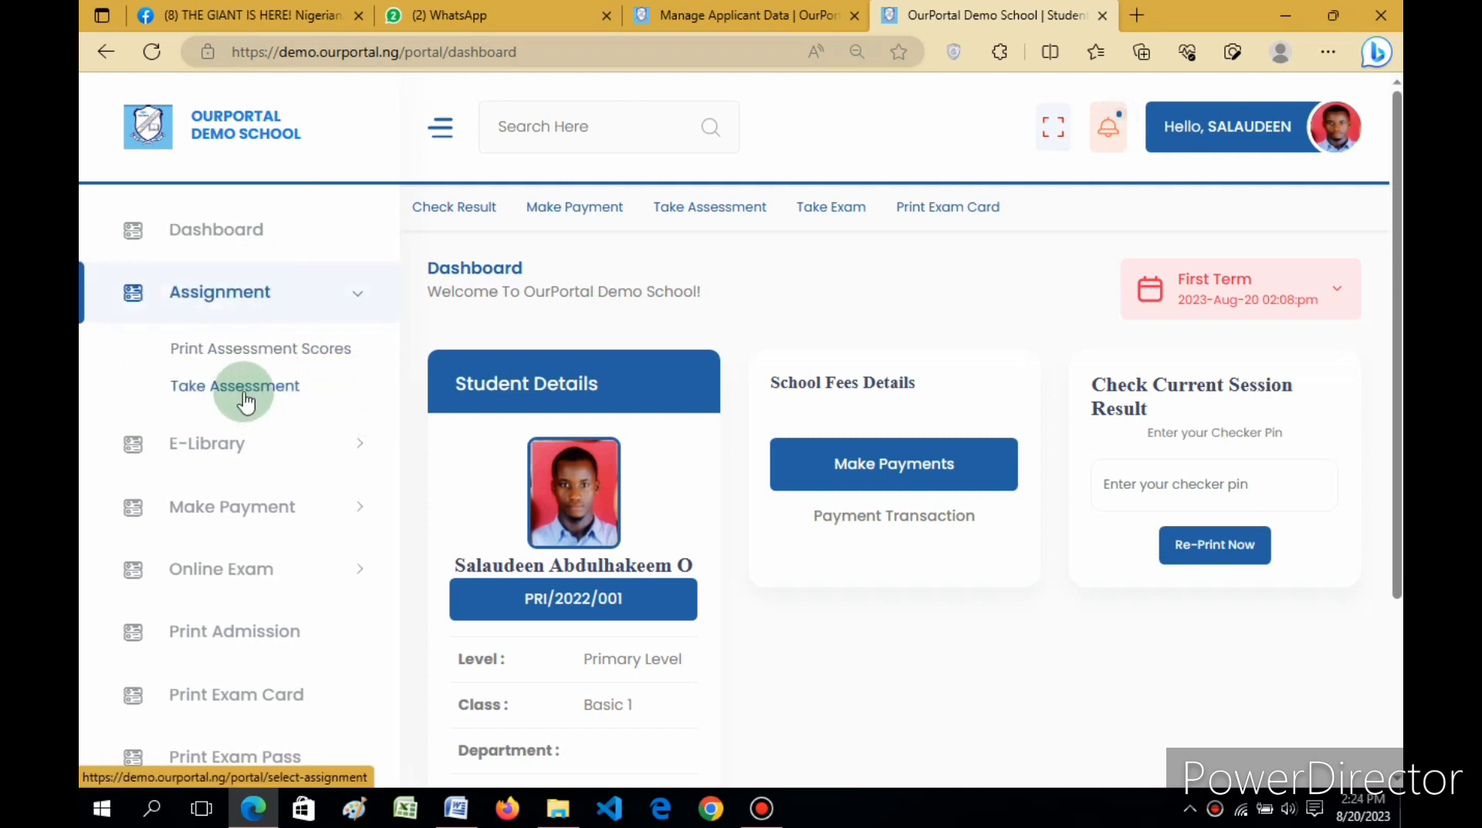
{"action": "left_click", "coordinate": [271, 571]}
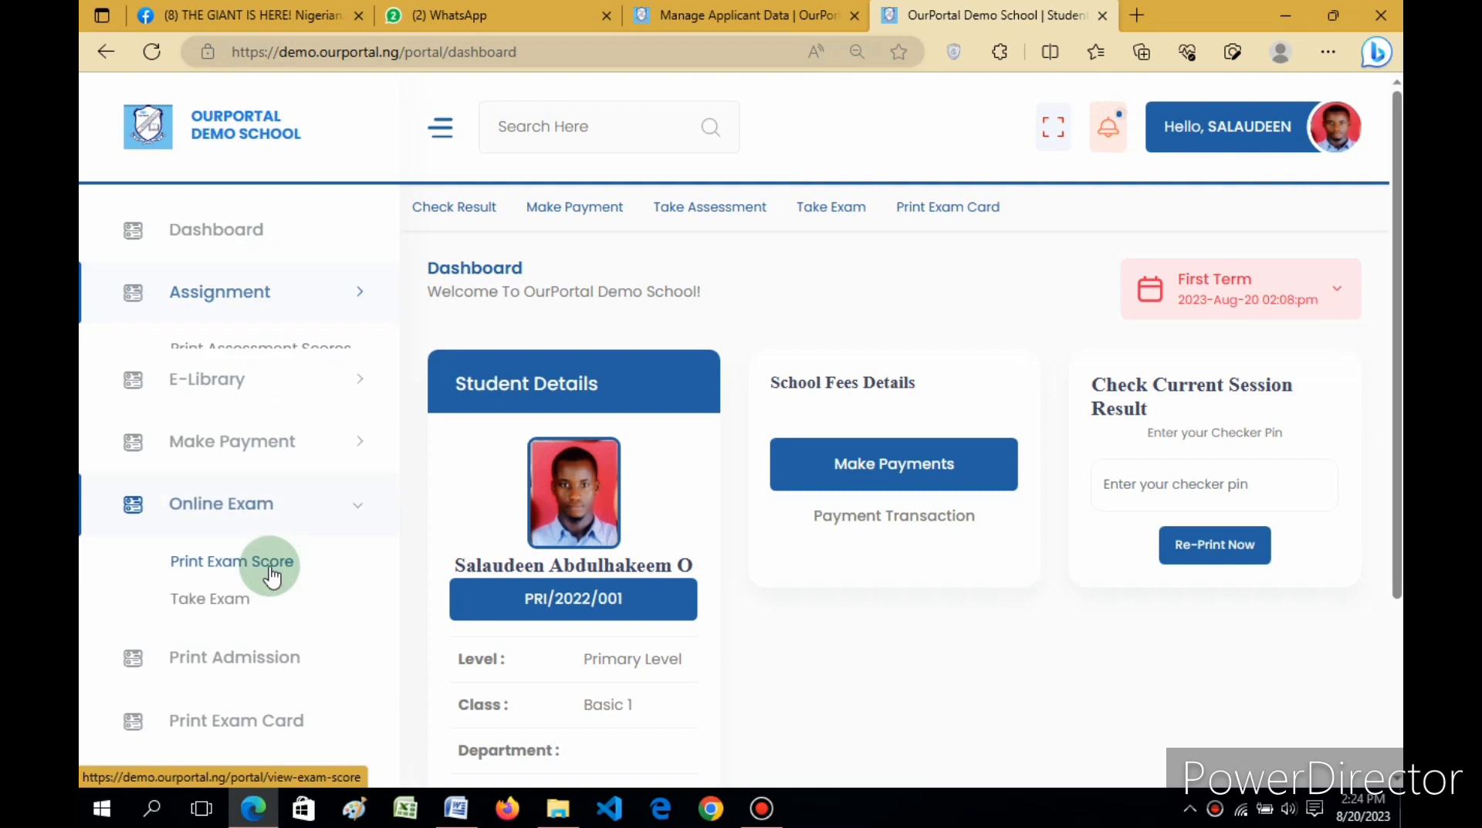
{"action": "left_click", "coordinate": [228, 585]}
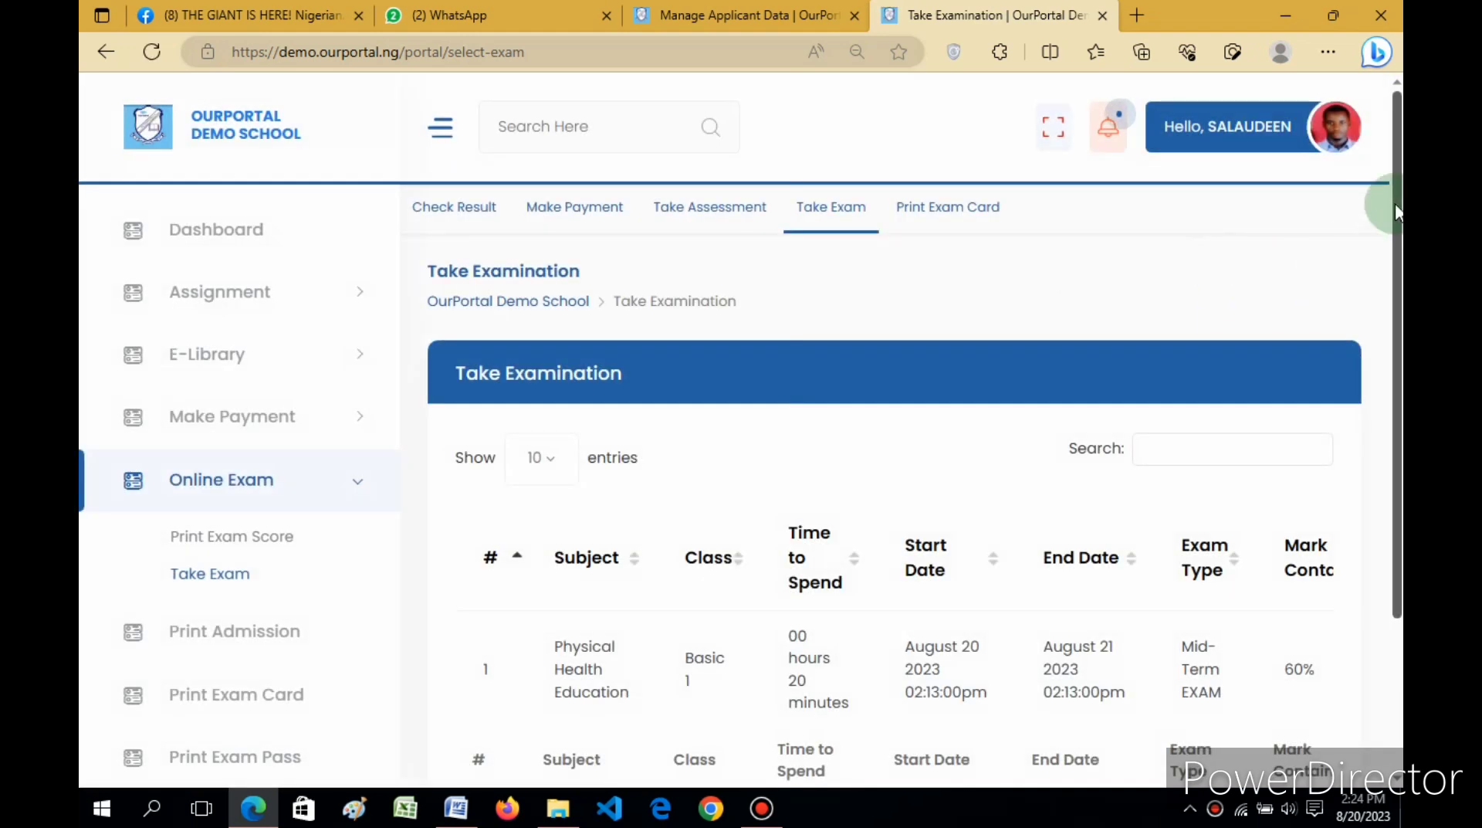
{"action": "left_click_drag", "start_coordinate": [1396, 220], "coordinate": [1401, 384]}
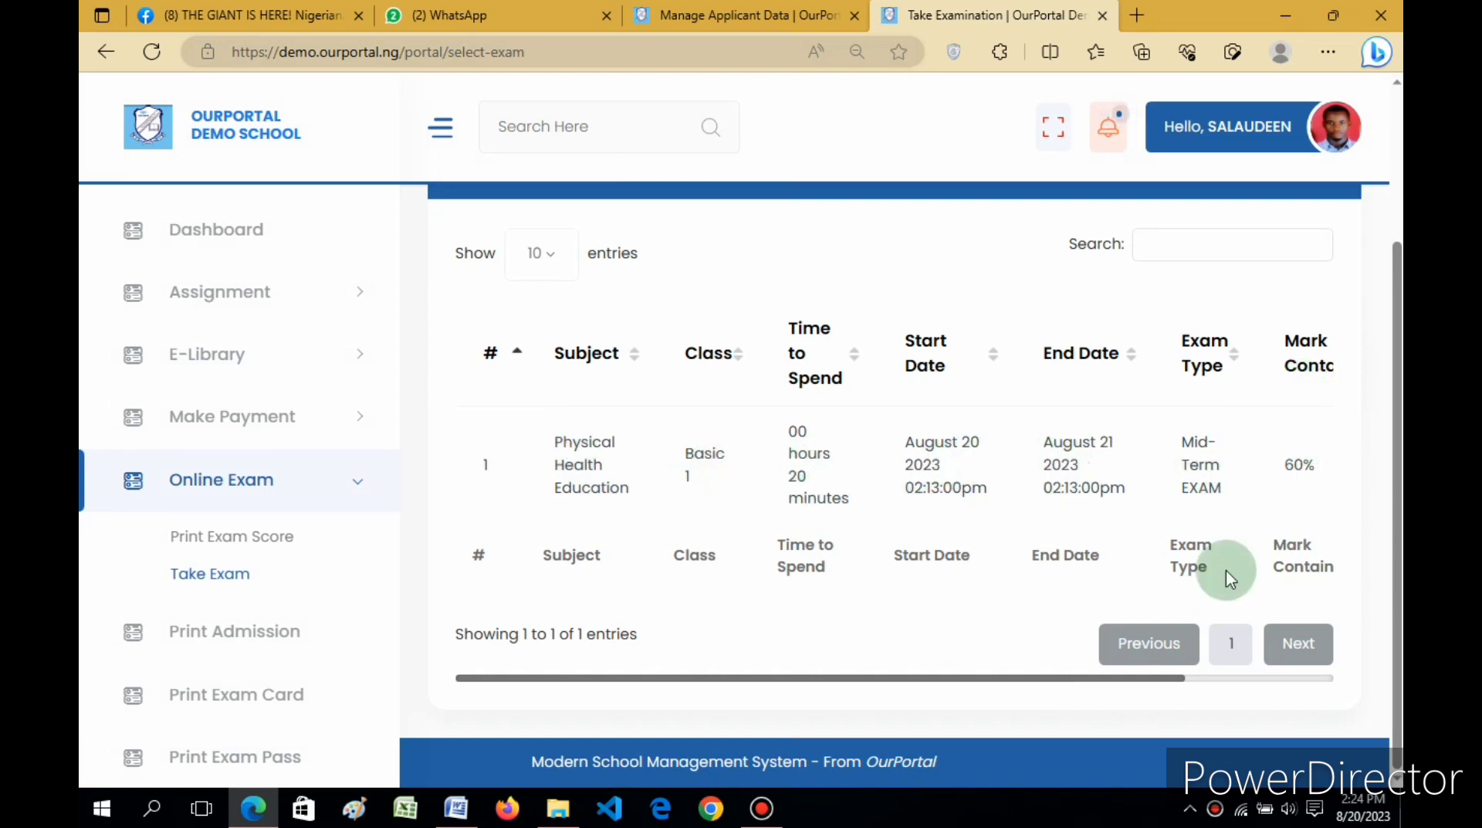
{"action": "left_click_drag", "start_coordinate": [1093, 684], "coordinate": [1330, 683]}
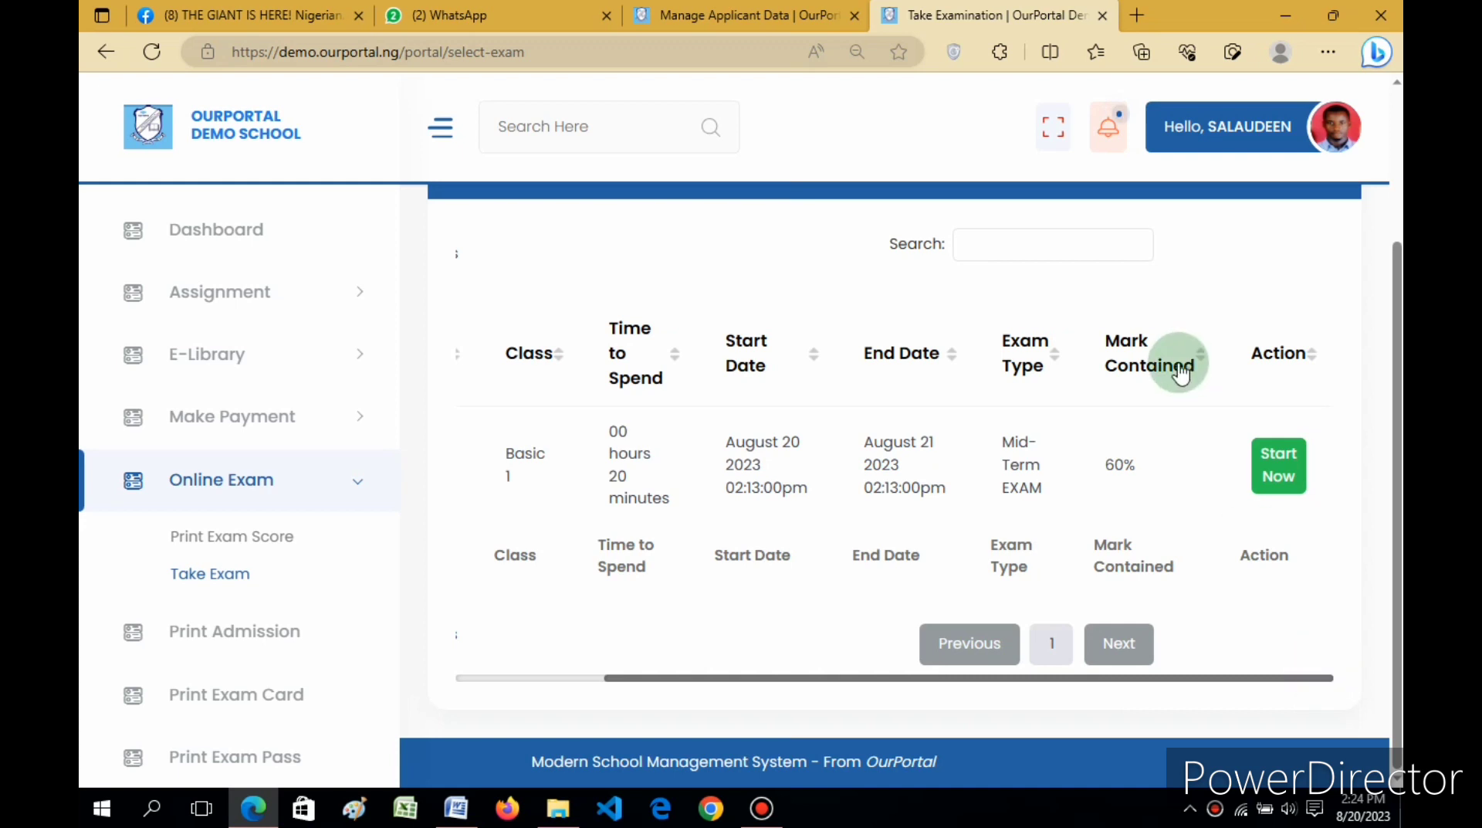
Step: Start the Physical Health Education mid-term exam and confirm
{"action": "left_click", "coordinate": [1288, 478]}
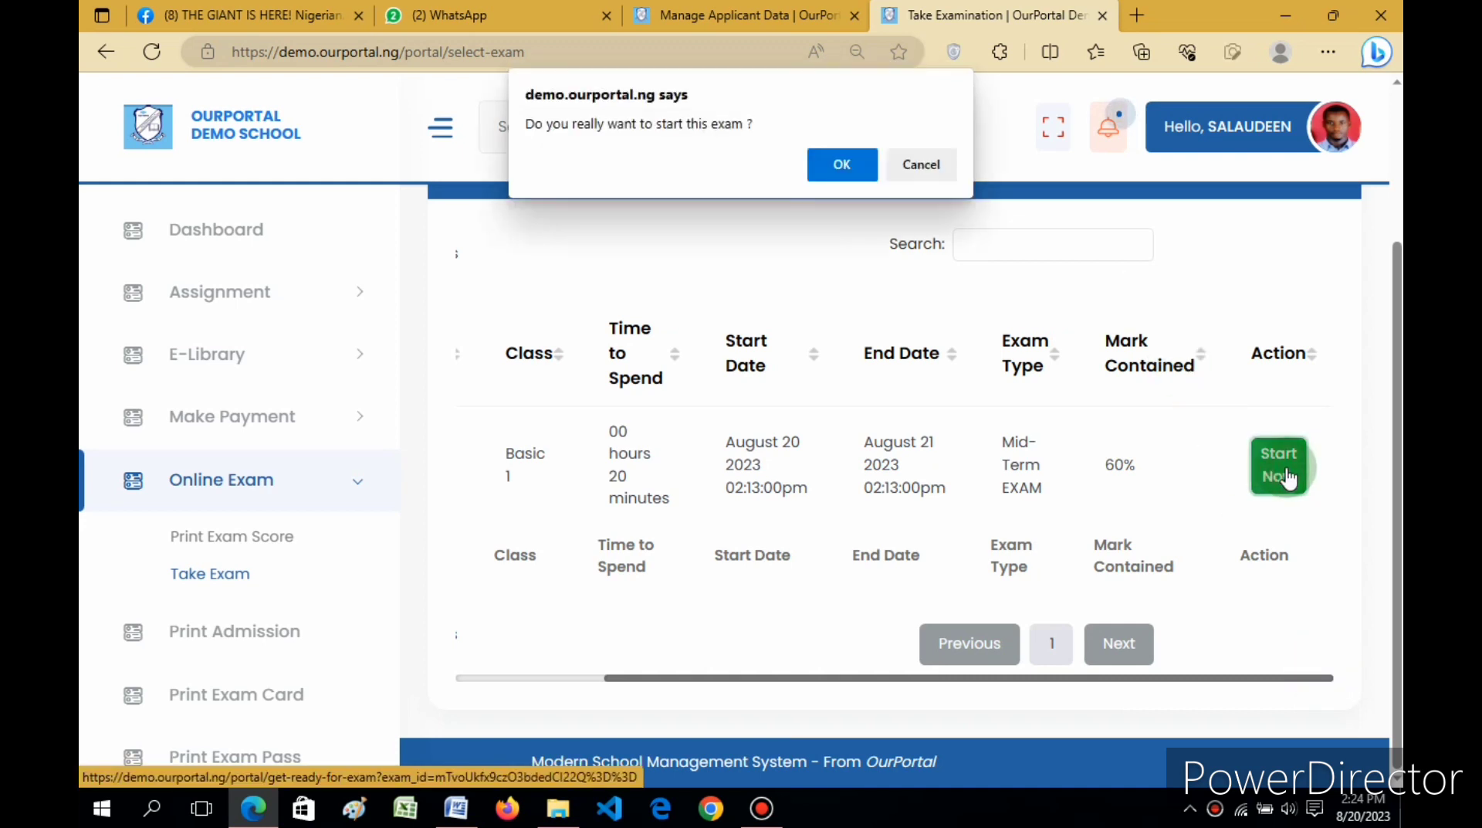
{"action": "left_click", "coordinate": [849, 163]}
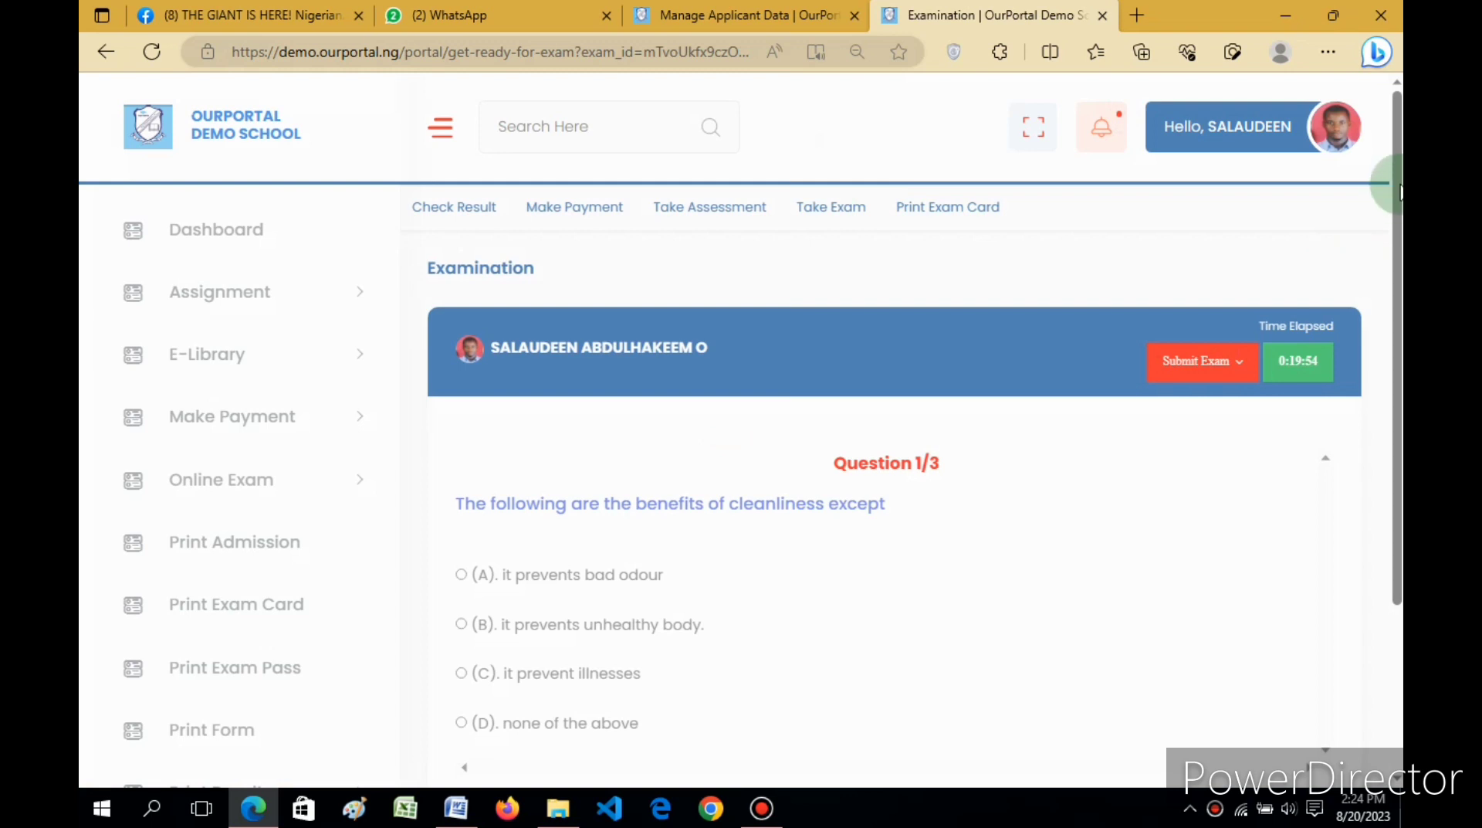
{"action": "left_click_drag", "start_coordinate": [1394, 174], "coordinate": [1396, 320]}
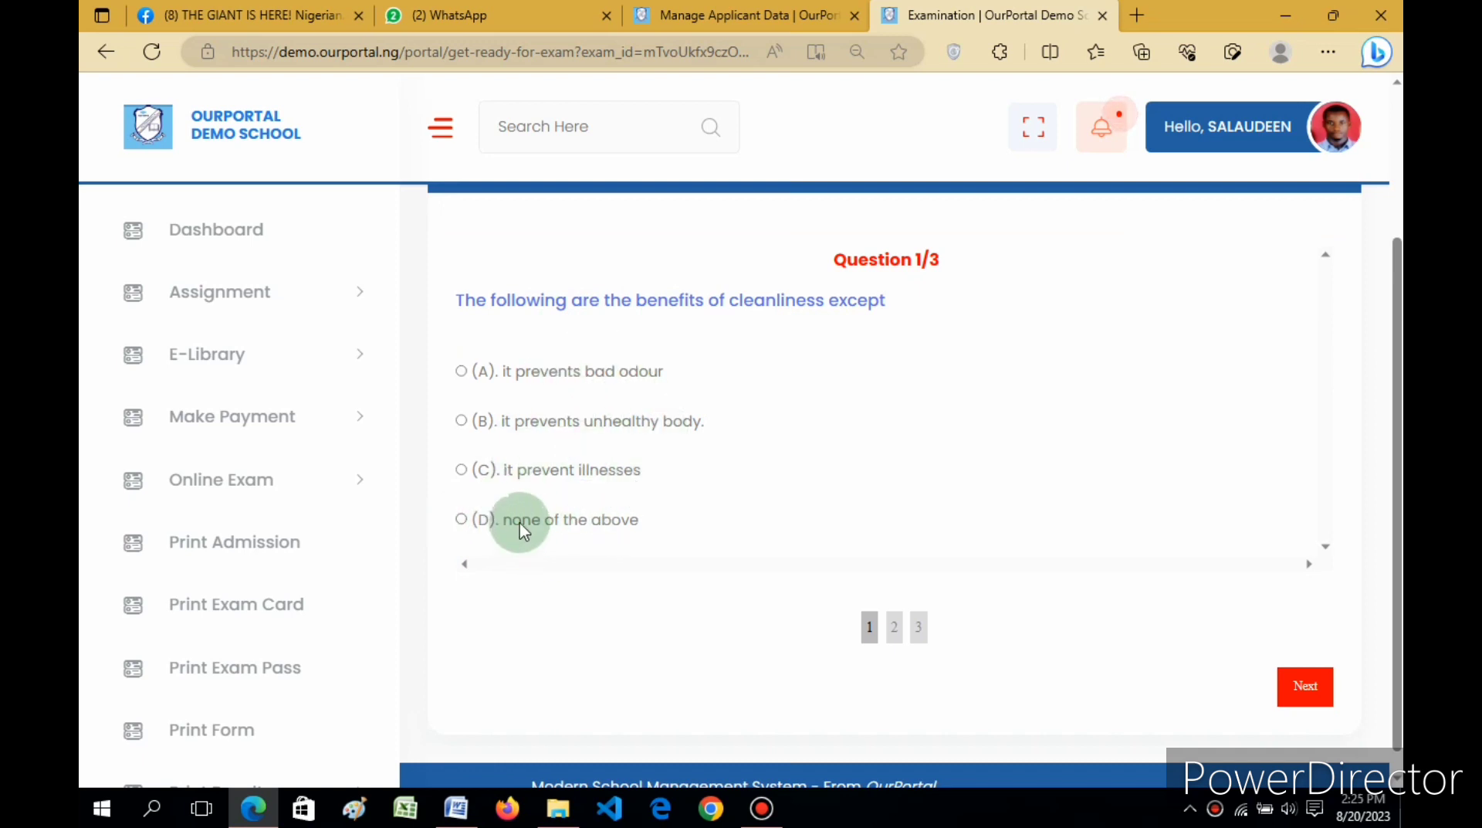
Step: Answer question 1 with (D) none of the above and question 2 with toothbrush, then reach question 3
{"action": "left_click", "coordinate": [464, 519]}
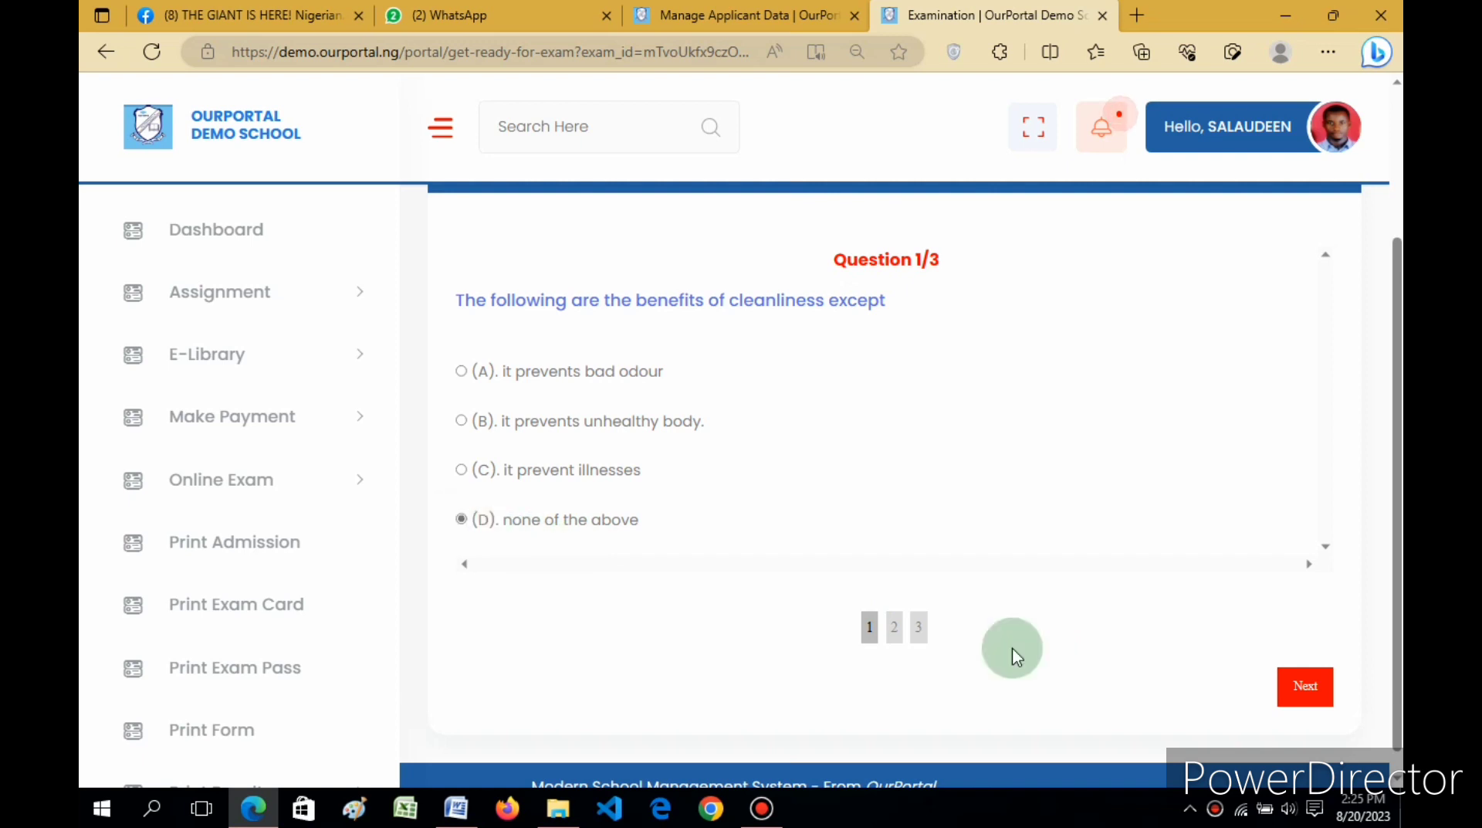
{"action": "left_click", "coordinate": [1317, 687]}
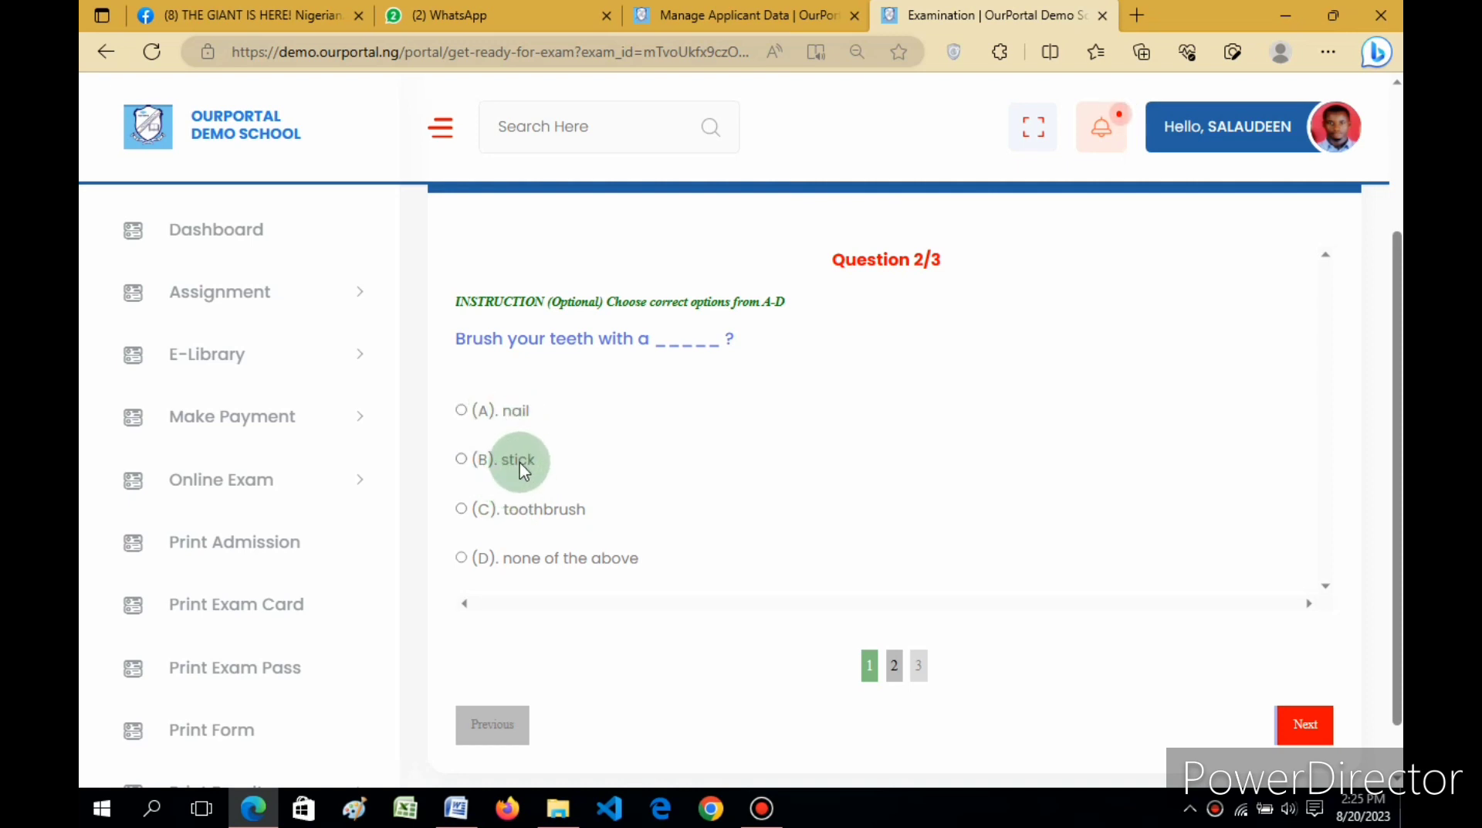
{"action": "left_click", "coordinate": [462, 509]}
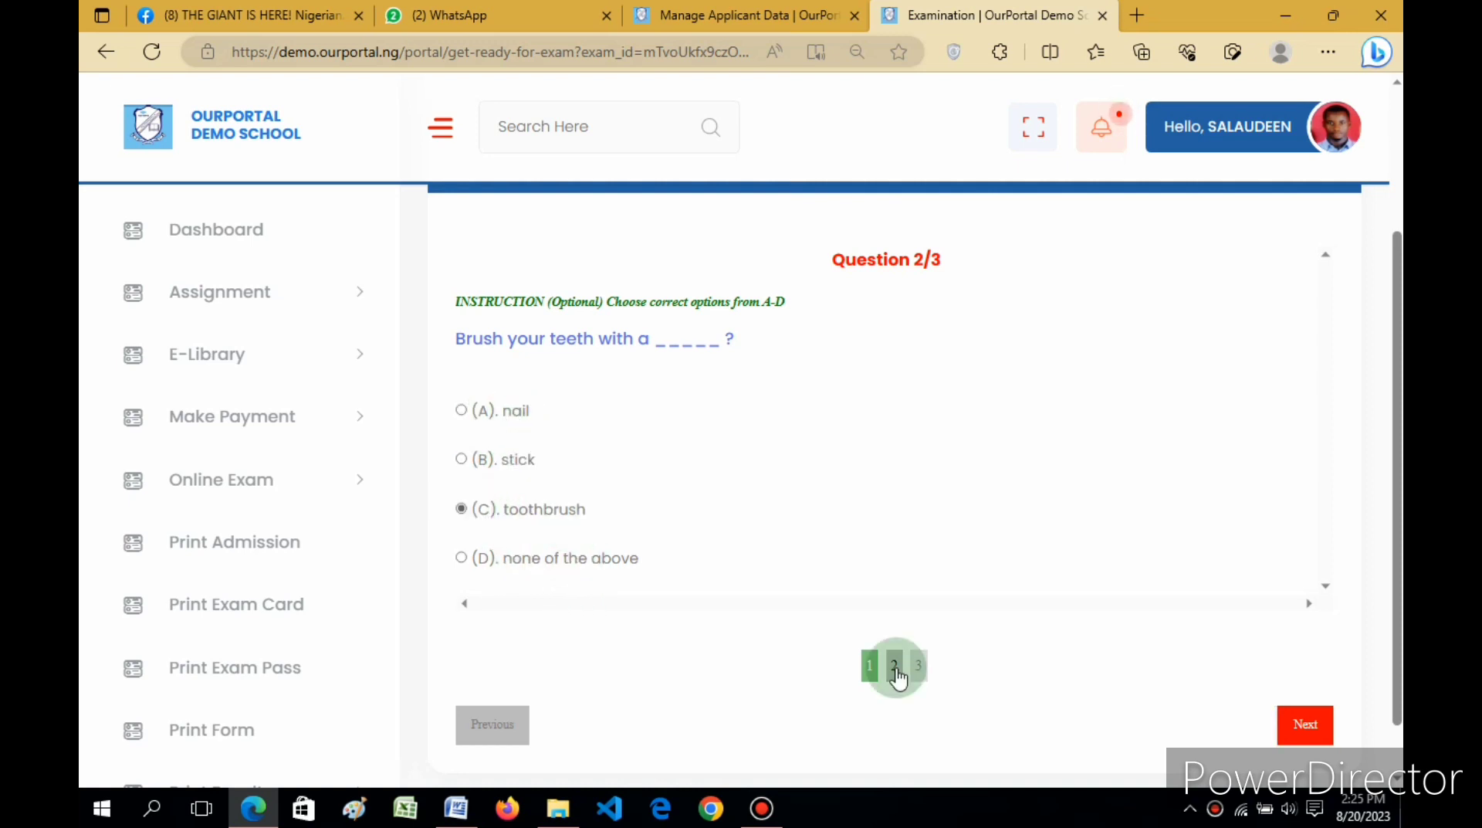
{"action": "left_click", "coordinate": [1305, 726]}
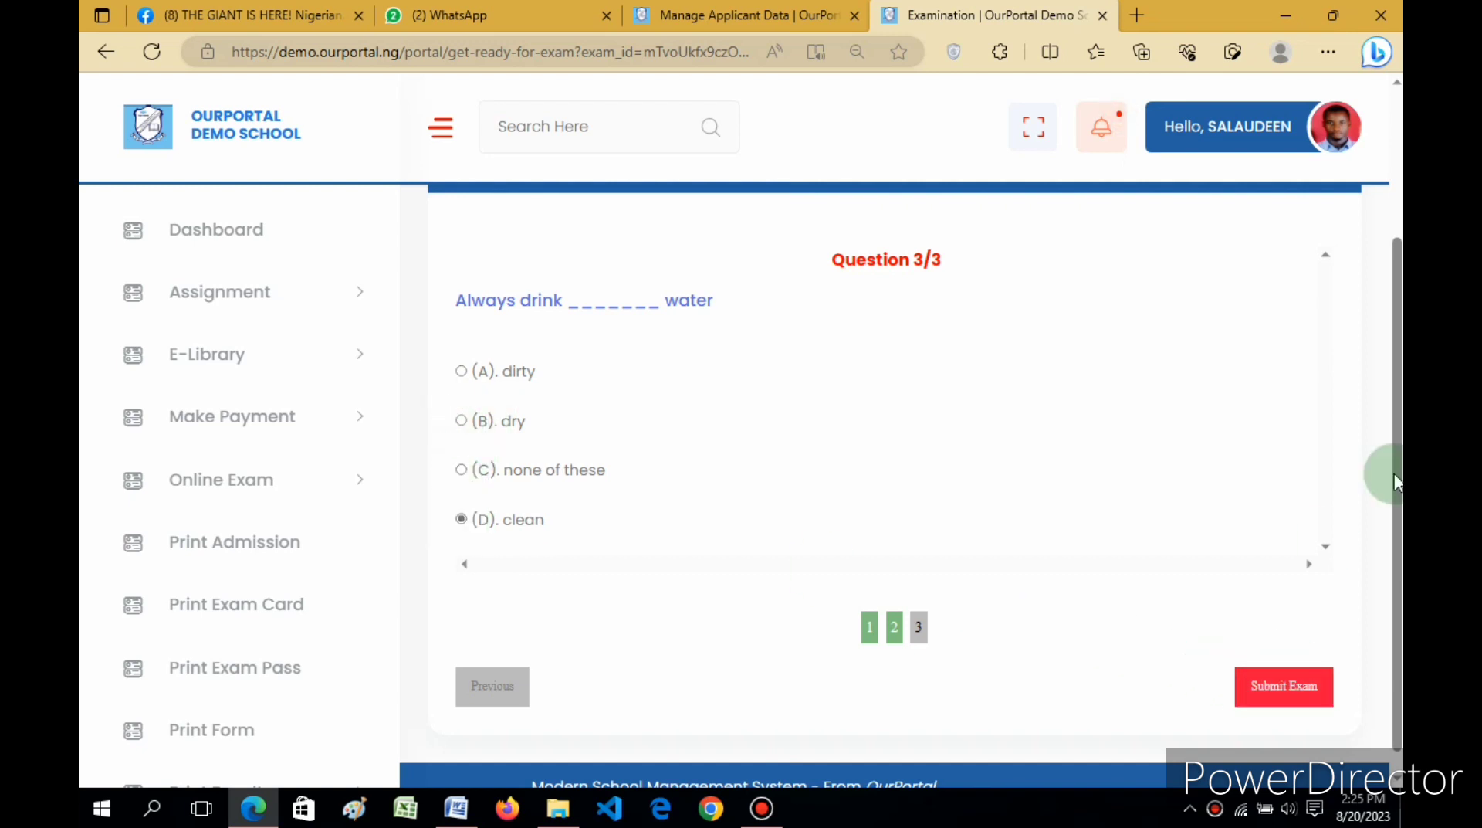
{"action": "left_click_drag", "start_coordinate": [1395, 473], "coordinate": [1403, 560]}
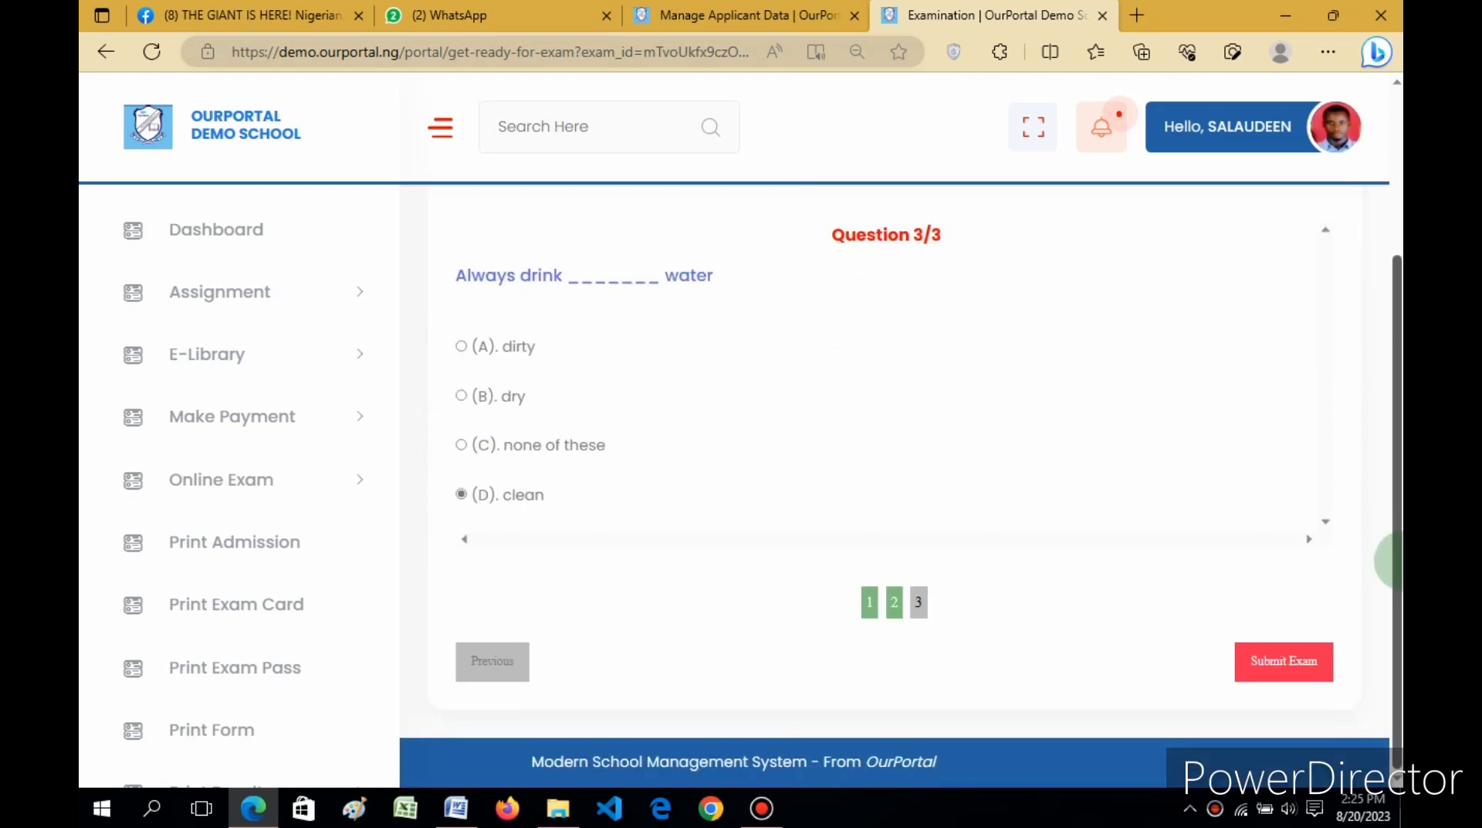
Step: Submit and confirm the Mid-Term EXAM, then return to the Manage Applicant Data tab
{"action": "left_click", "coordinate": [1276, 665]}
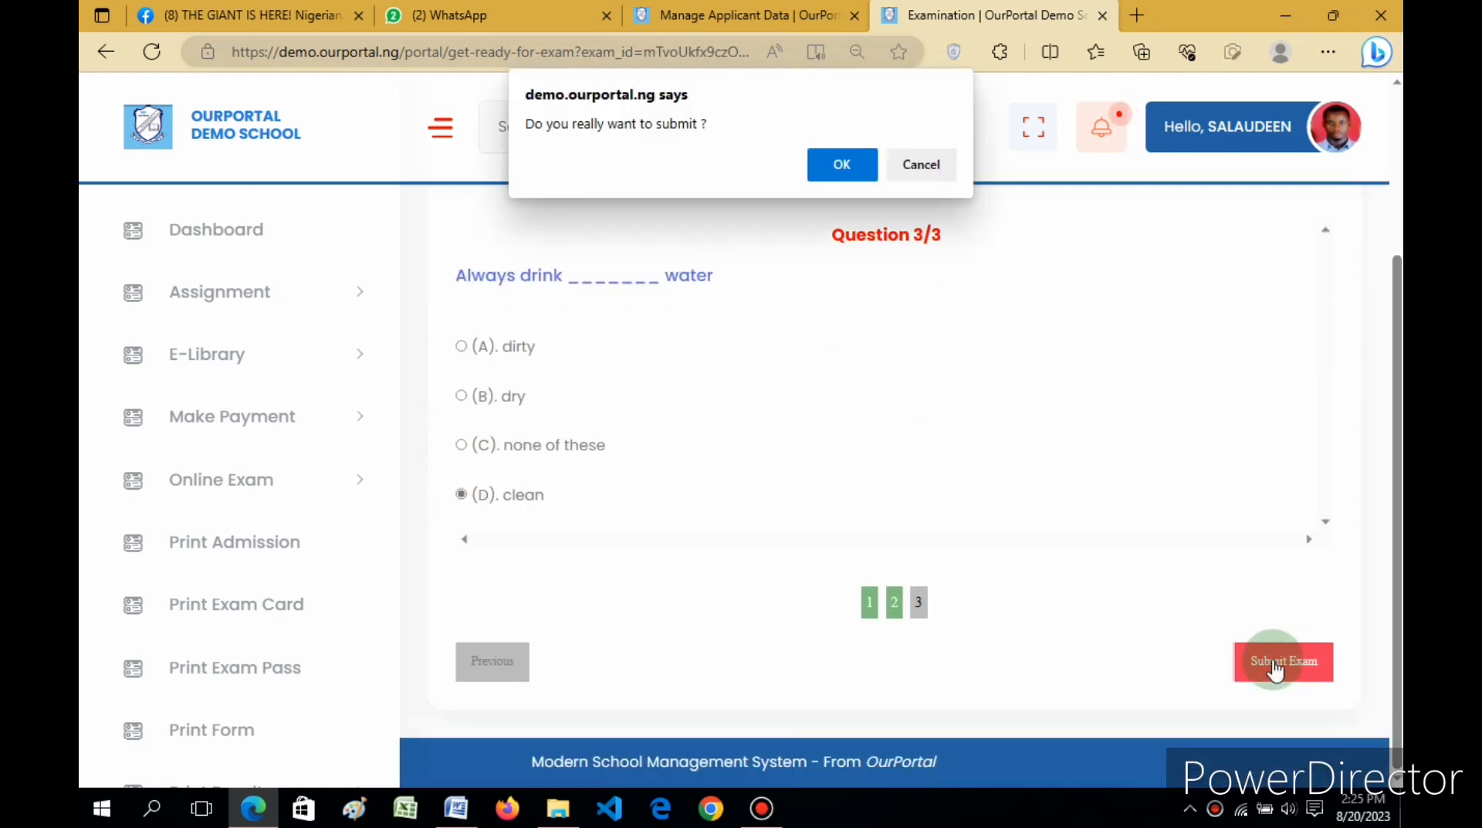
{"action": "left_click", "coordinate": [850, 168]}
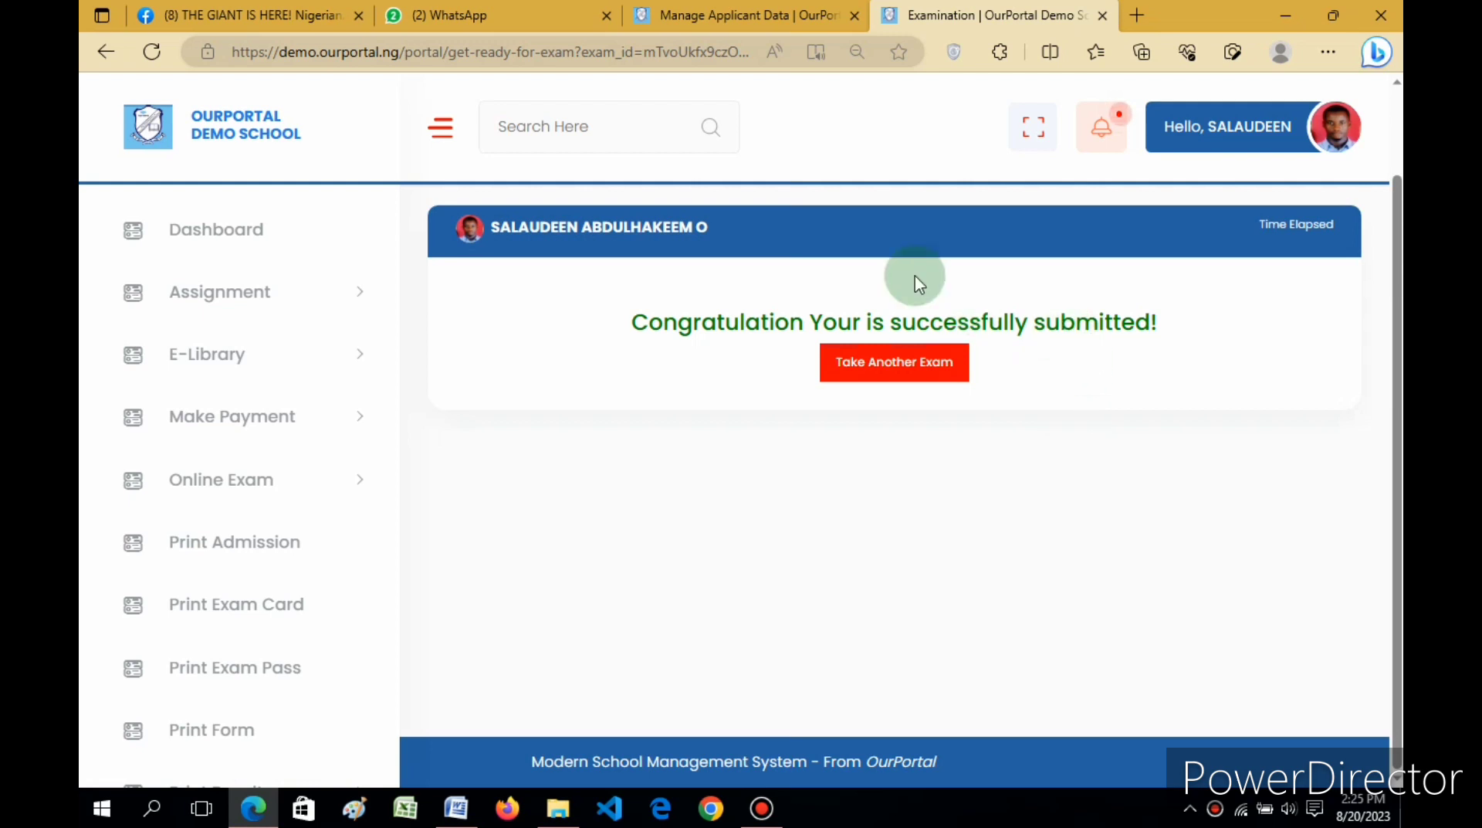
{"action": "left_click", "coordinate": [726, 9]}
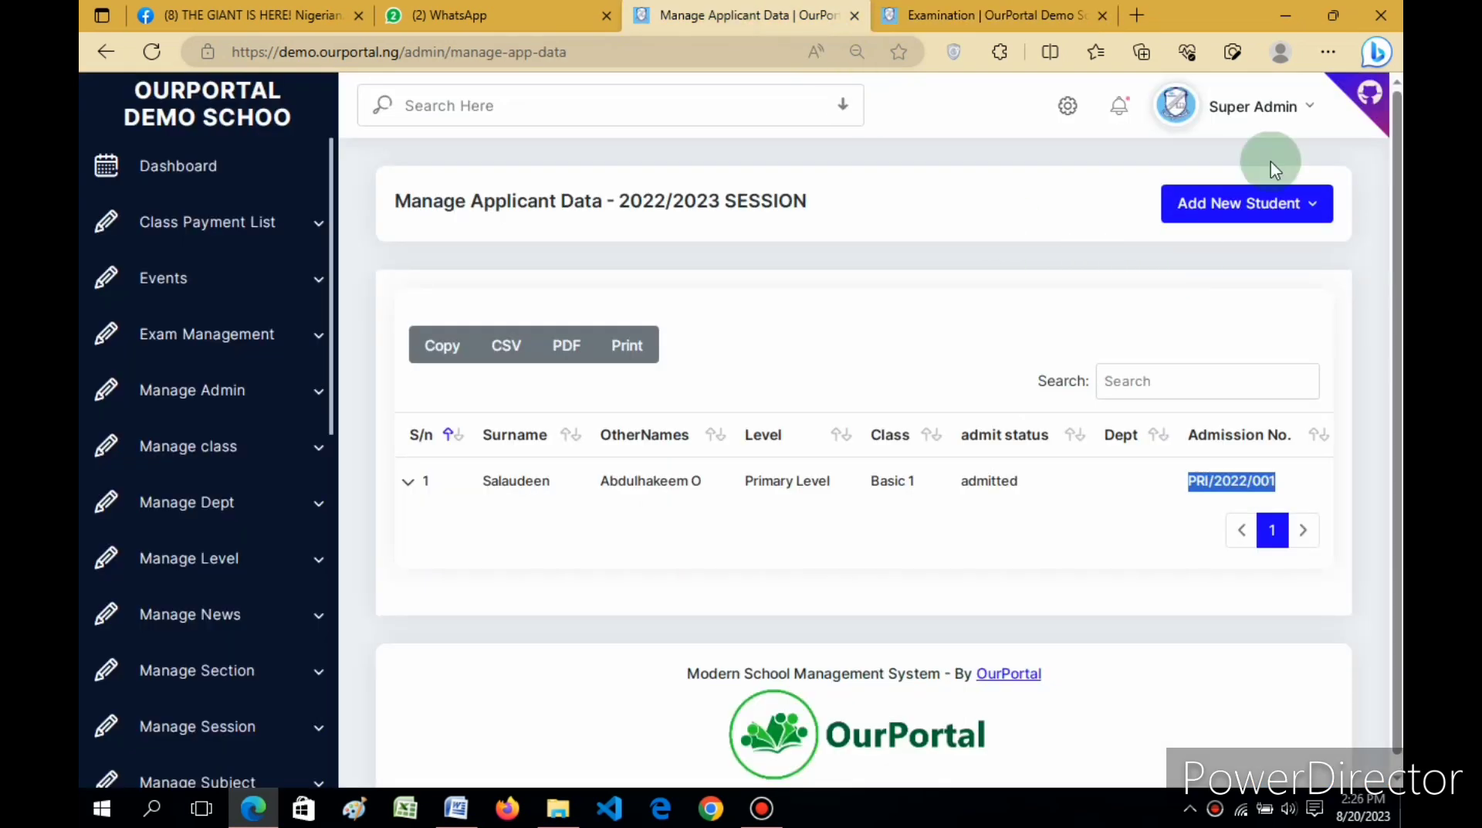
Step: Reach School Settings from the Super Admin menu, going back and reloading after the page error
{"action": "left_click", "coordinate": [1301, 116]}
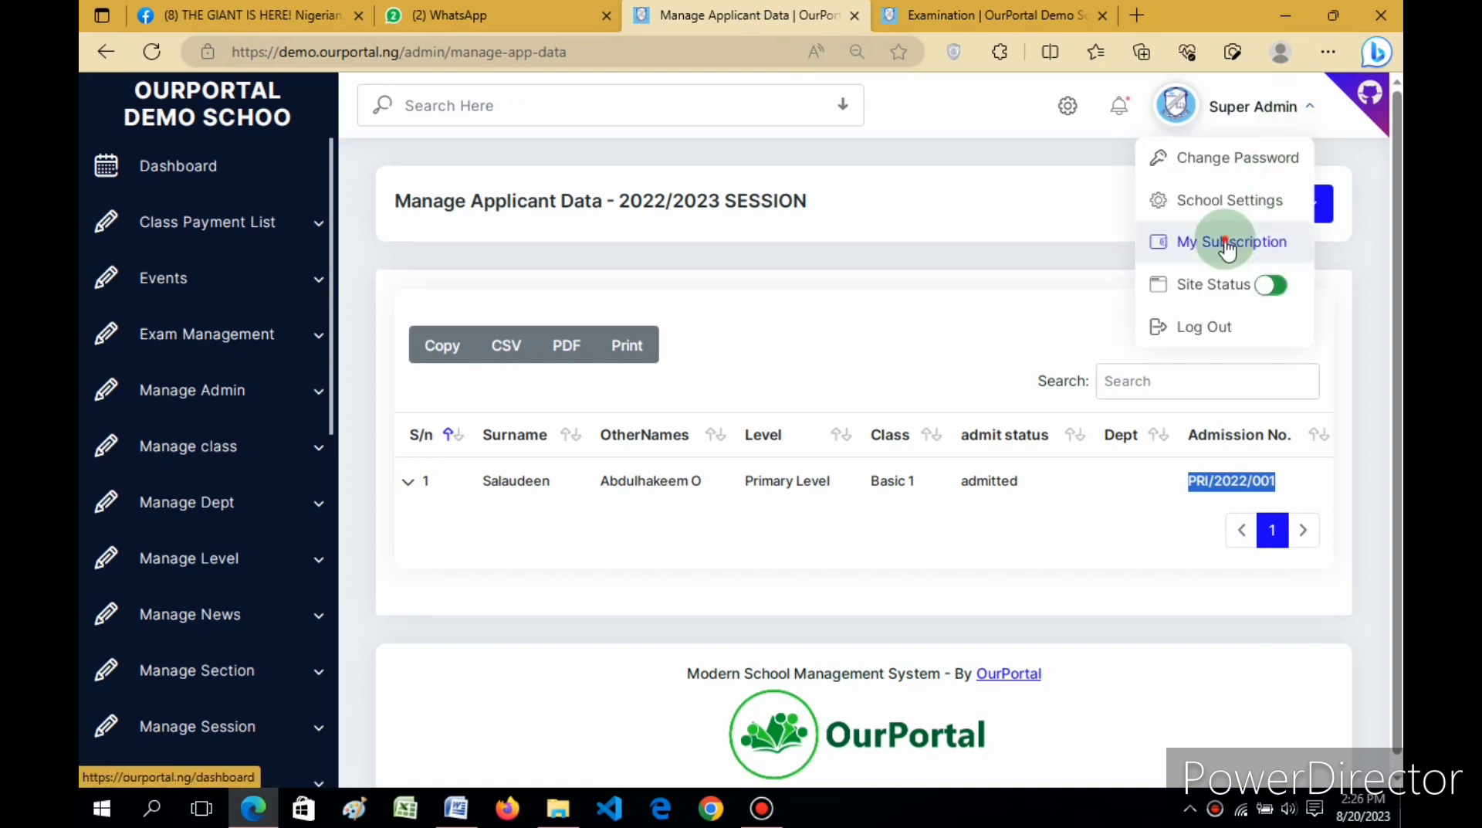
{"action": "left_click", "coordinate": [1226, 241]}
{"action": "left_click", "coordinate": [1244, 106]}
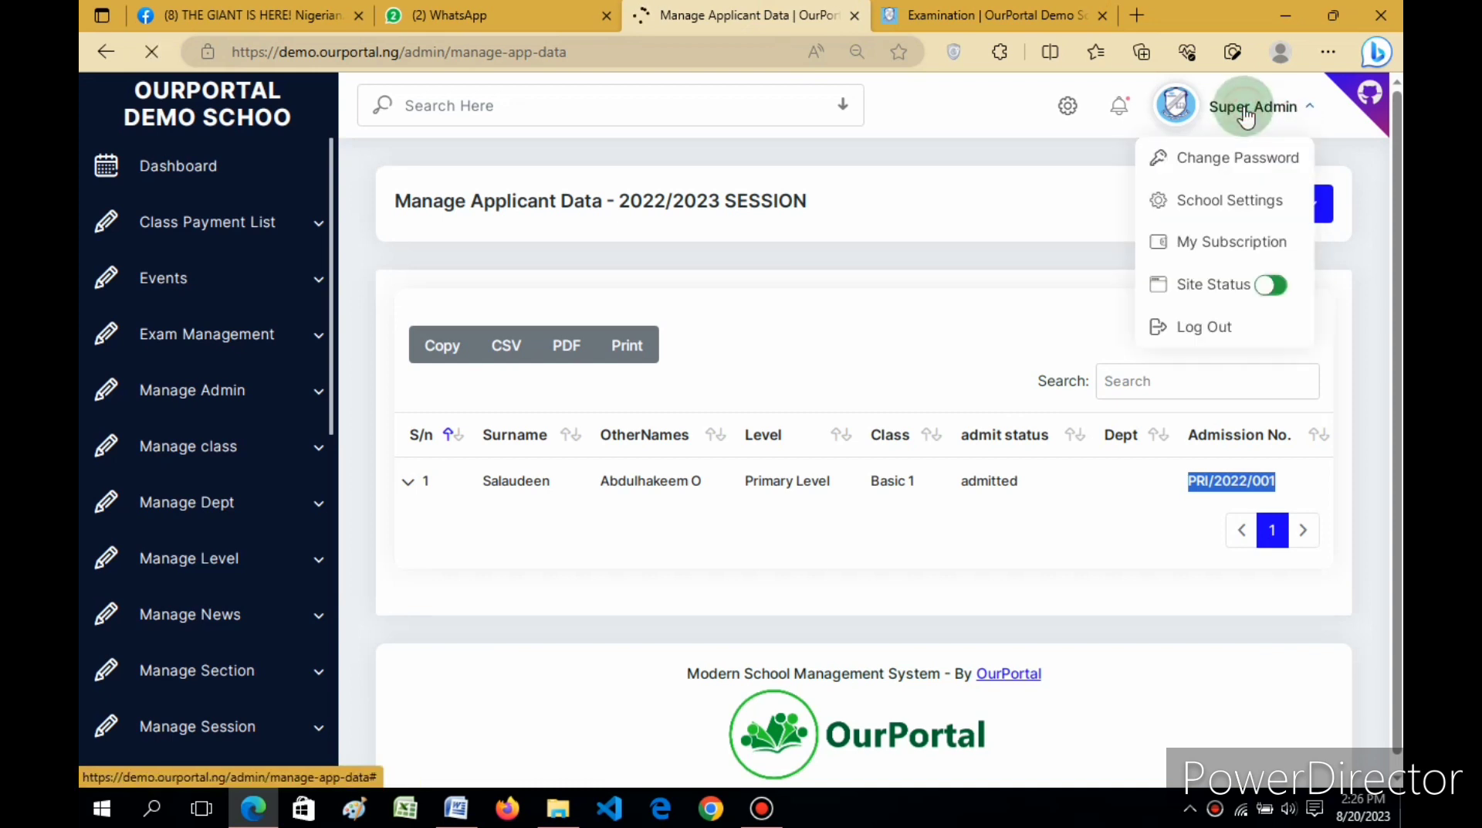
{"action": "left_click", "coordinate": [1216, 203]}
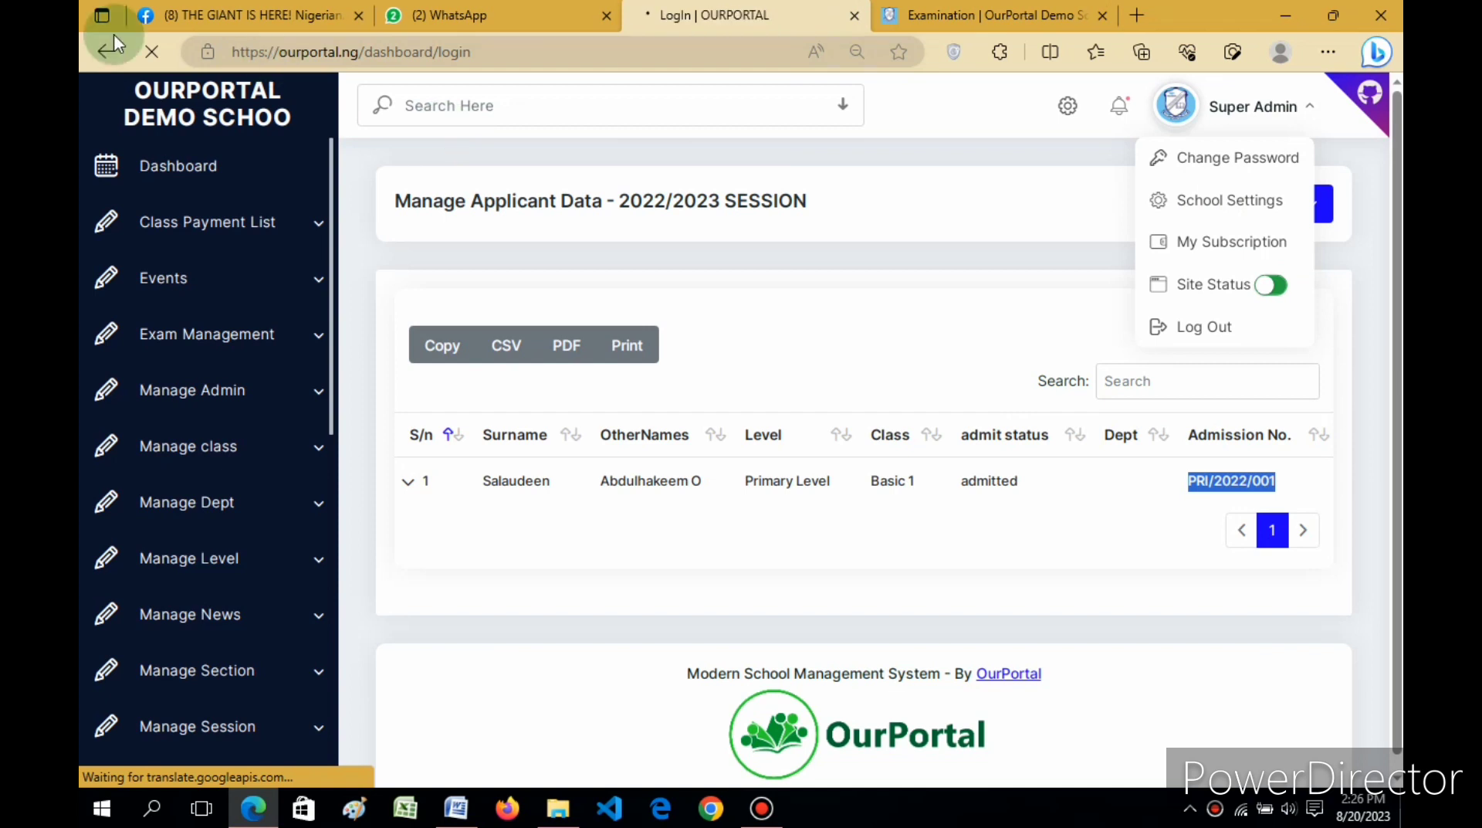
{"action": "left_click", "coordinate": [100, 56]}
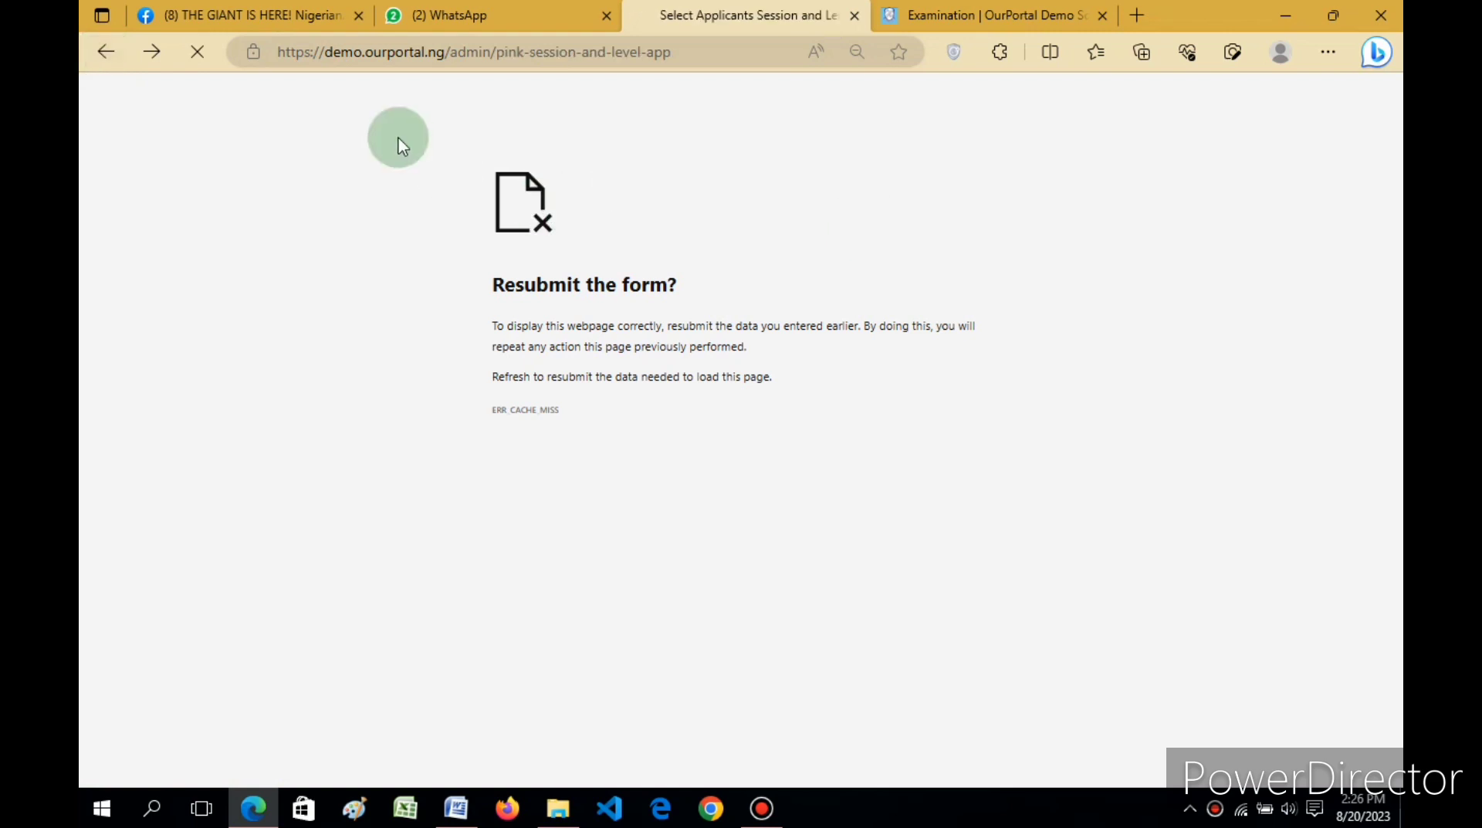
{"action": "left_click", "coordinate": [108, 60]}
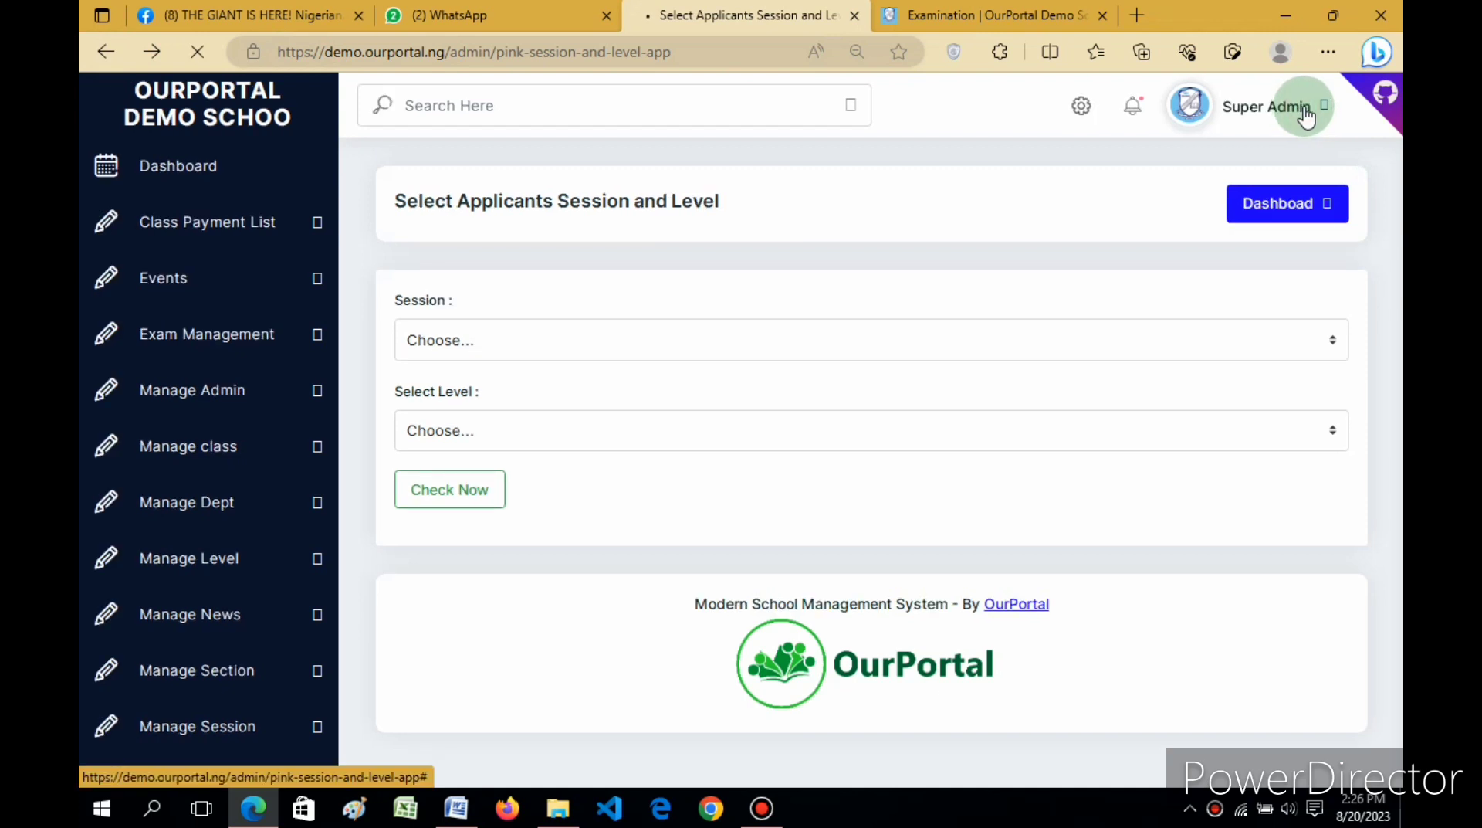
{"action": "left_click", "coordinate": [1305, 116]}
{"action": "left_click", "coordinate": [1240, 204]}
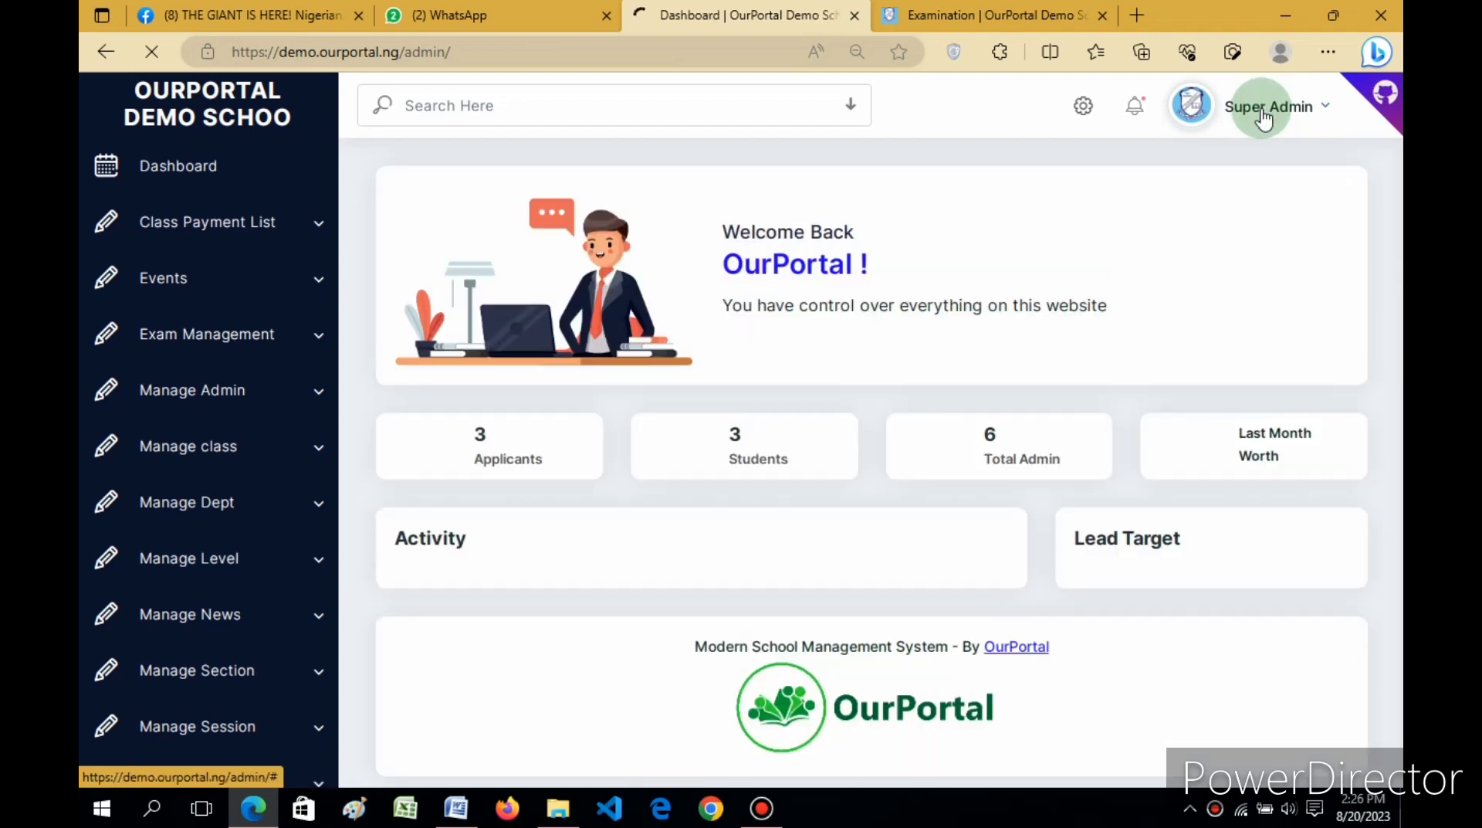
{"action": "left_click", "coordinate": [1263, 116]}
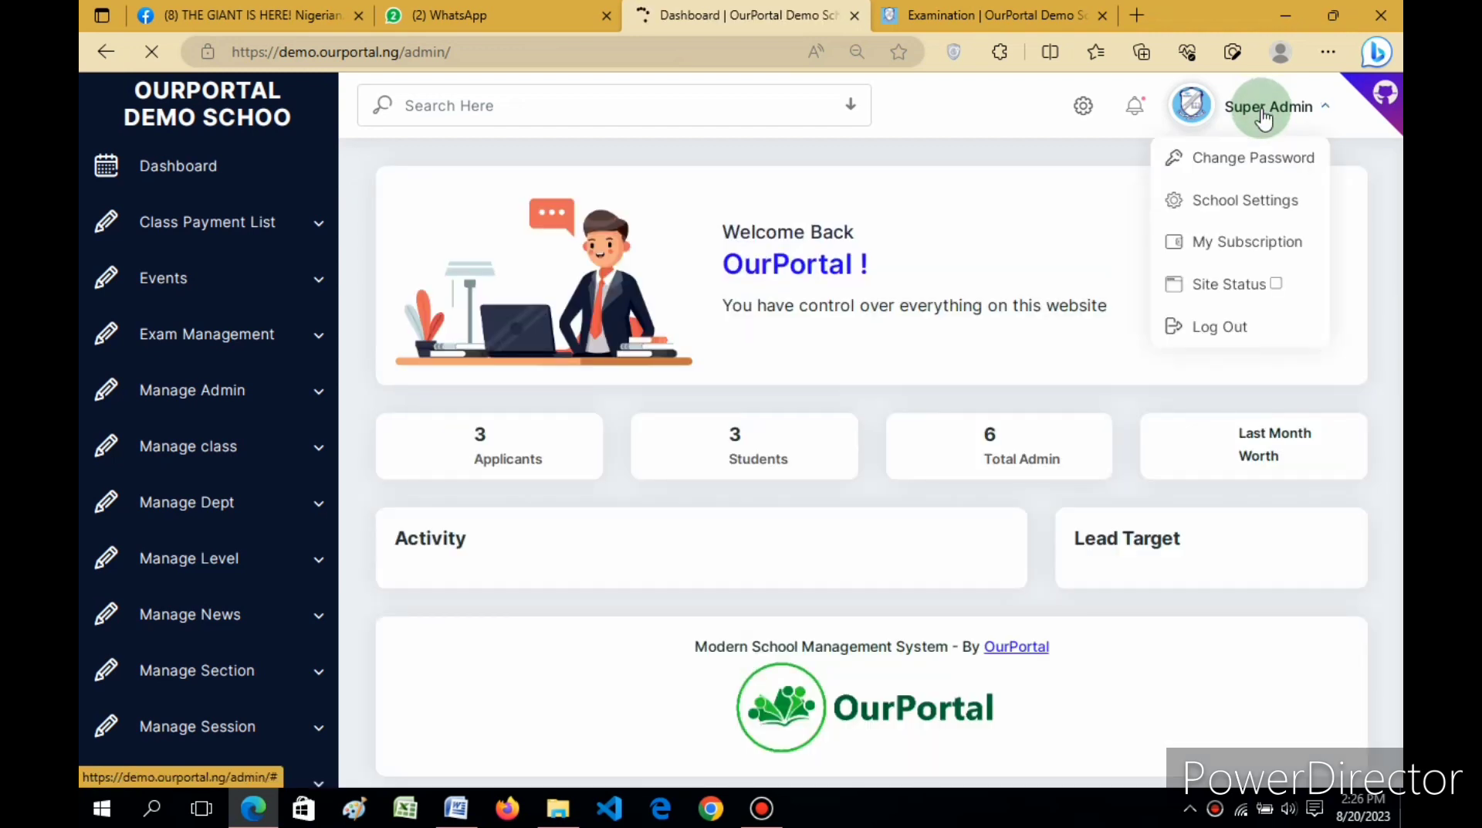
{"action": "left_click", "coordinate": [1244, 199]}
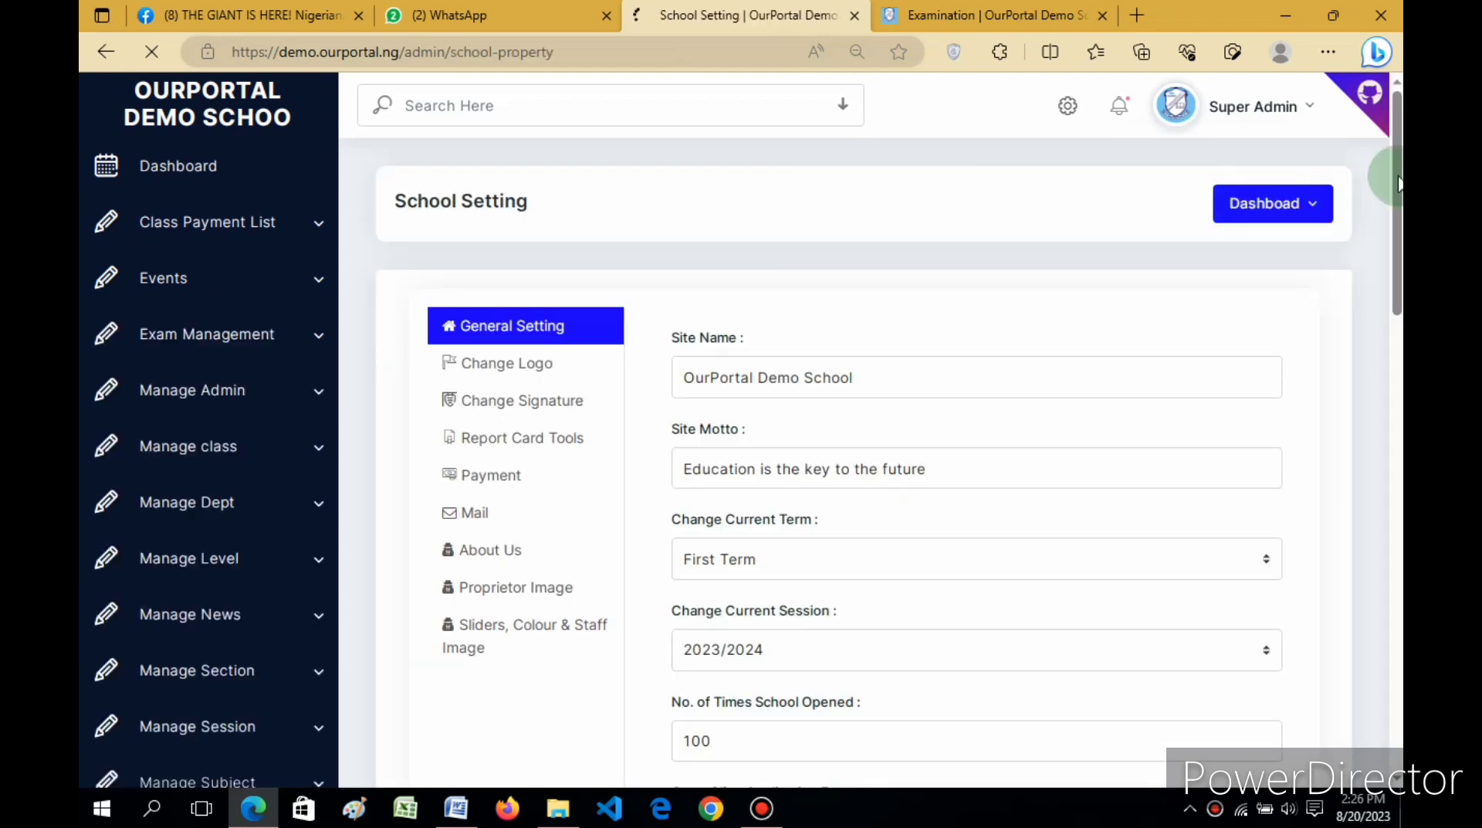
Step: Check that free result checking and immediate exam-score display are No, comparing with the submitted-exam tab
{"action": "scroll", "coordinate": [1399, 288], "scroll_direction": "down", "scroll_amount": 5}
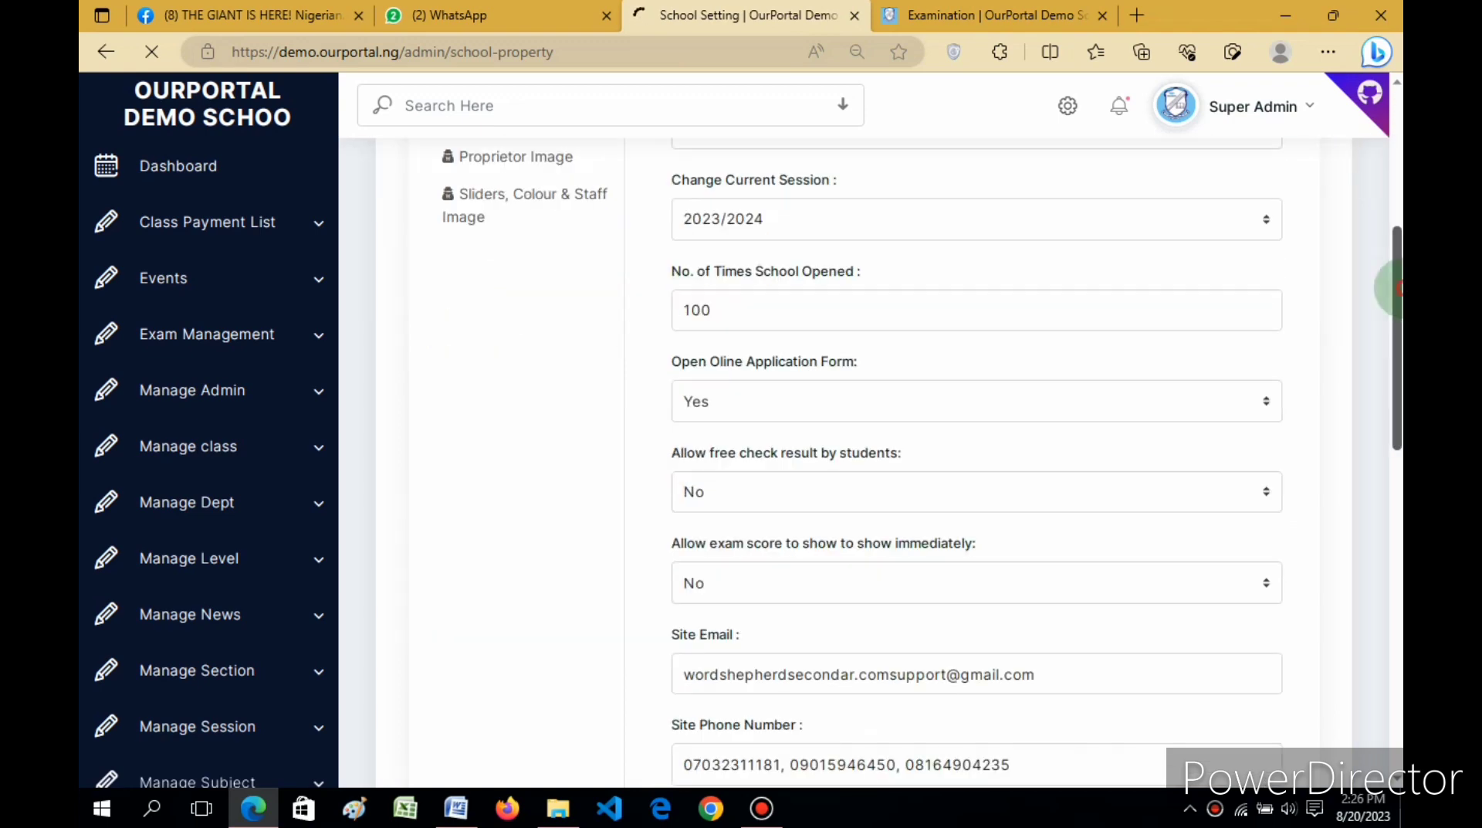
{"action": "scroll", "coordinate": [1396, 301], "scroll_direction": "down", "scroll_amount": 2}
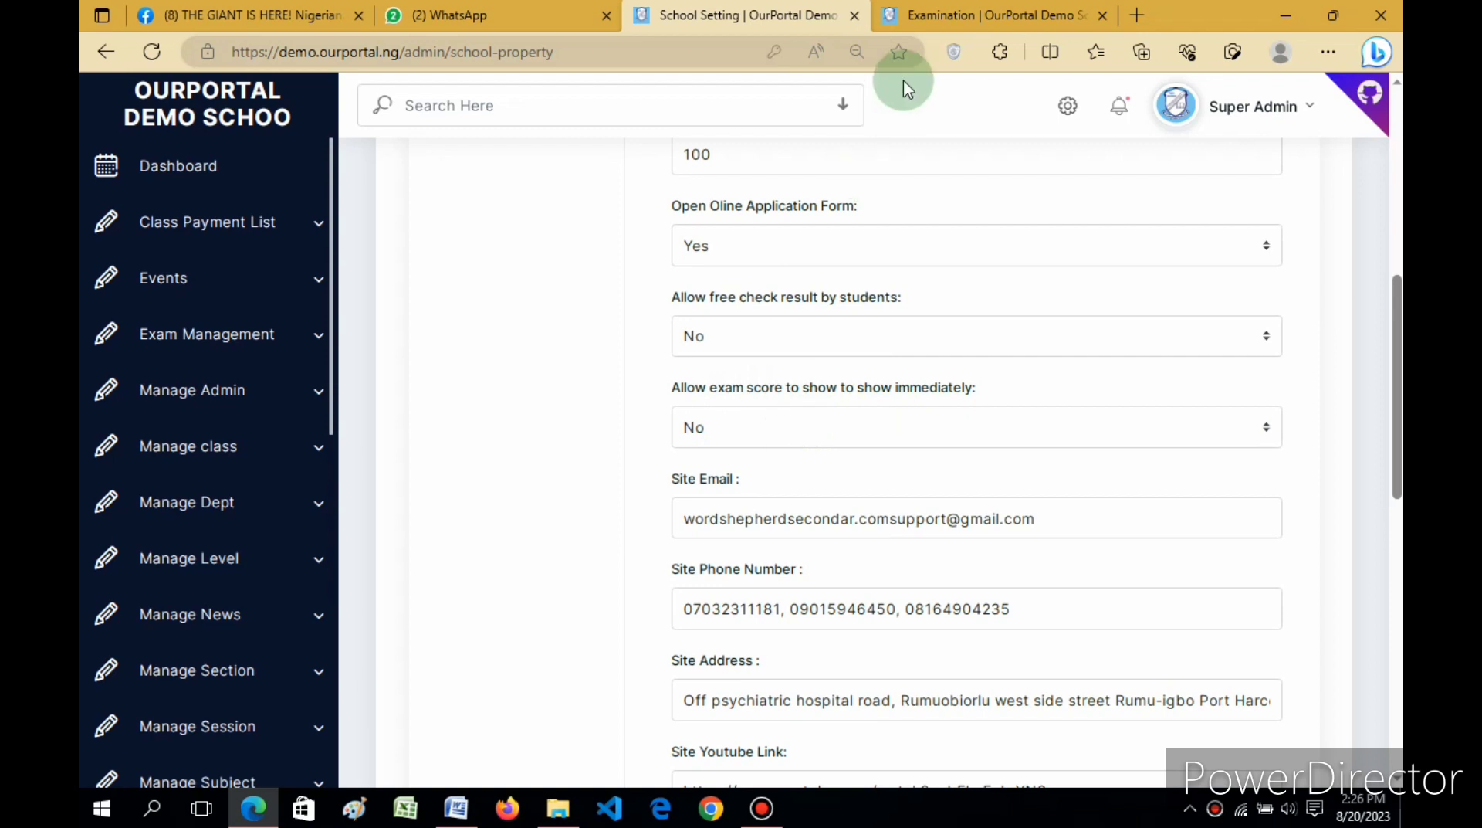
{"action": "left_click", "coordinate": [994, 9]}
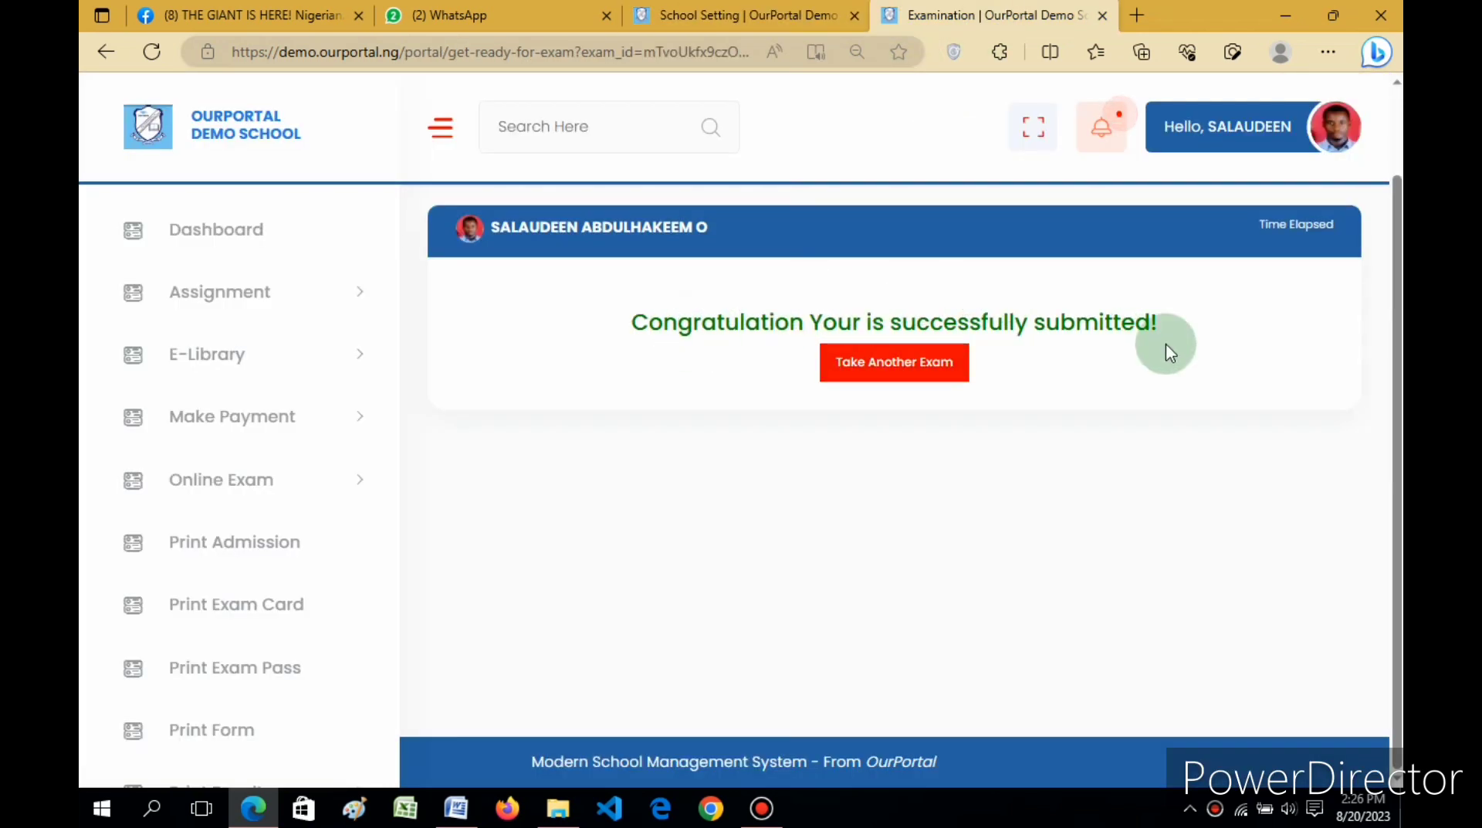
{"action": "left_click", "coordinate": [737, 16]}
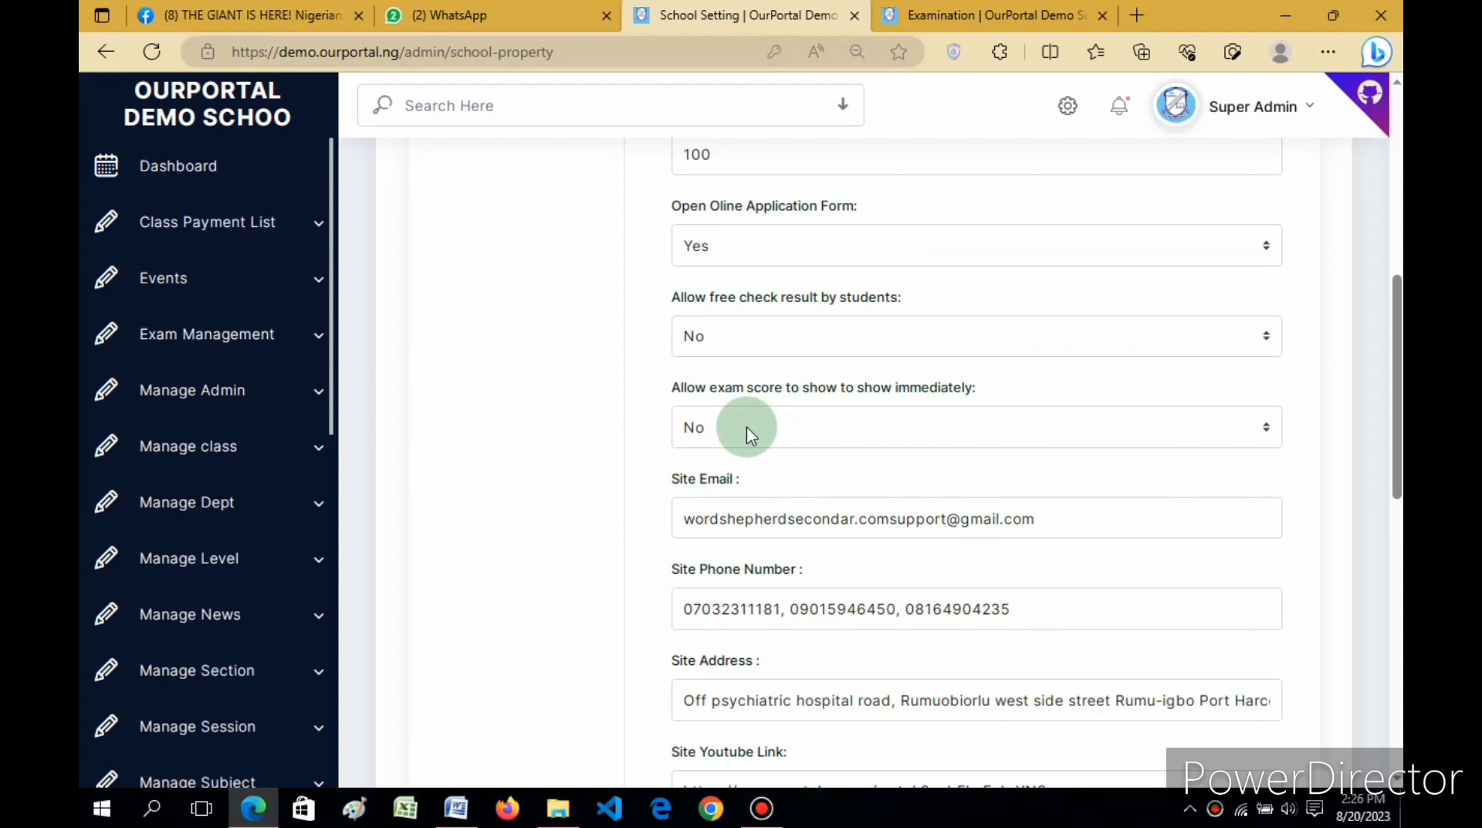
{"action": "left_click", "coordinate": [977, 16]}
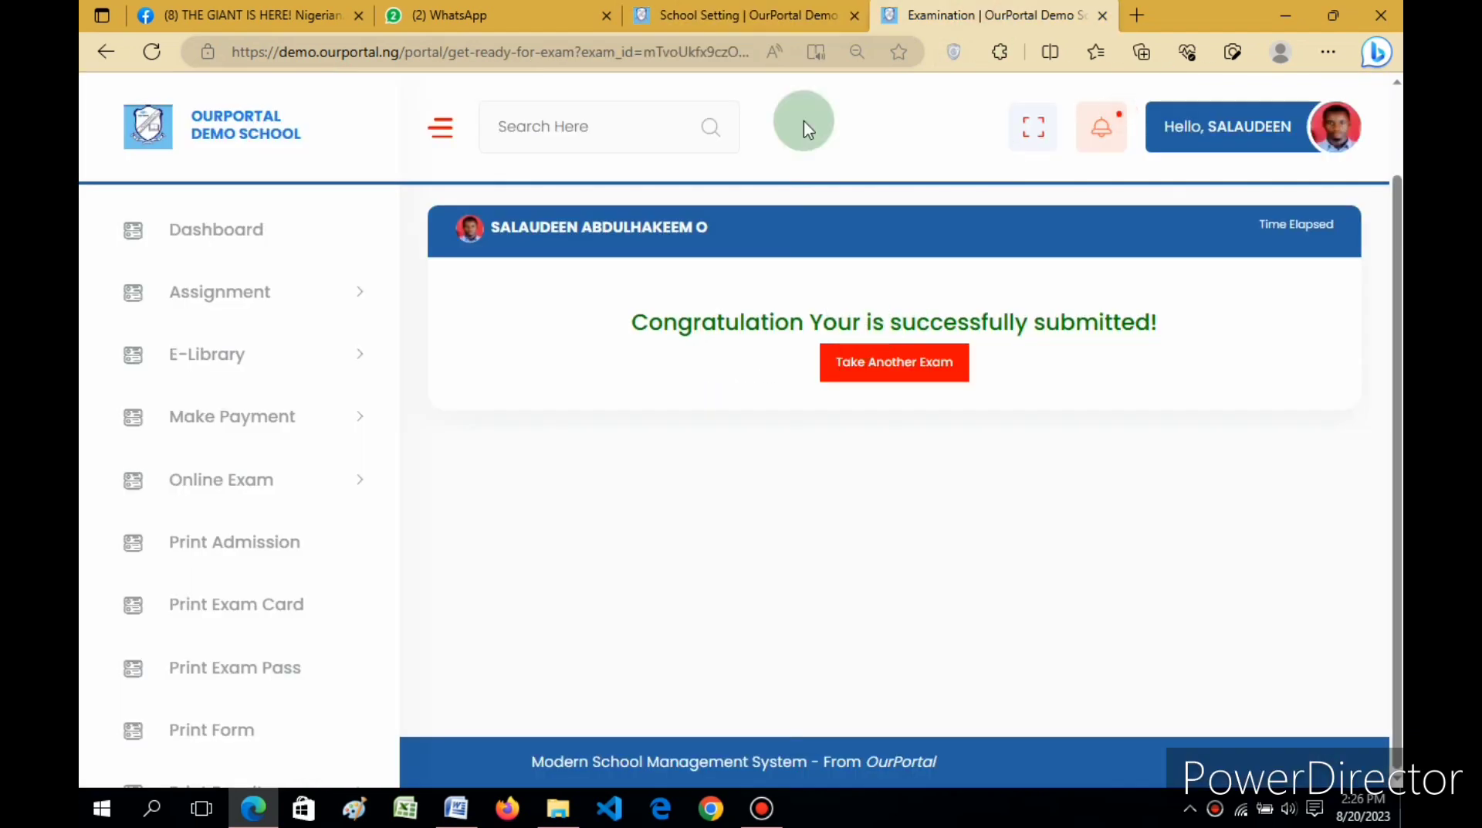
{"action": "left_click", "coordinate": [776, 14]}
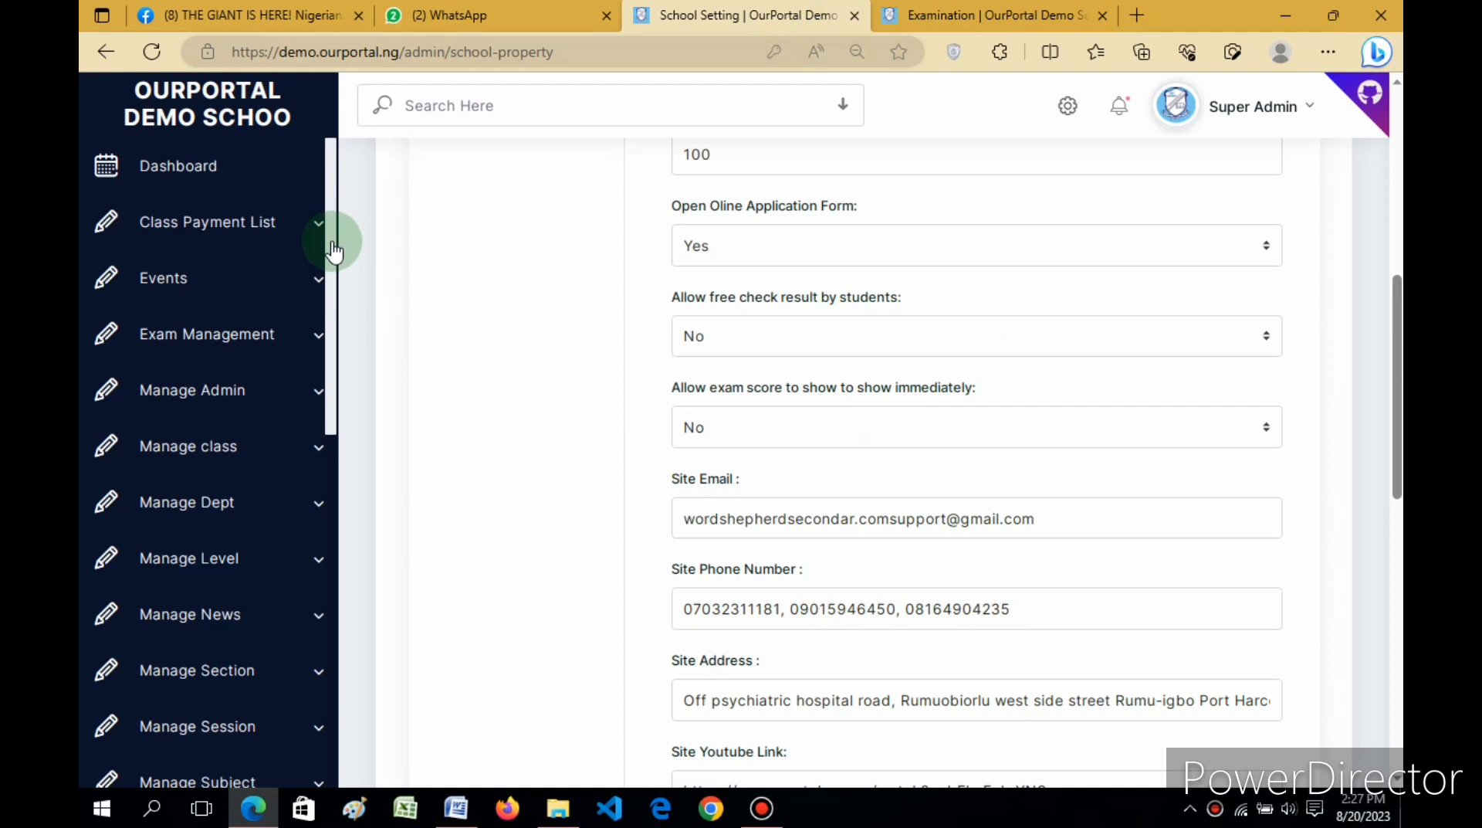
{"action": "mouse_move", "coordinate": [334, 249]}
{"action": "left_mouse_down"}
{"action": "mouse_move", "coordinate": [333, 305]}
{"action": "mouse_move", "coordinate": [341, 192]}
{"action": "mouse_move", "coordinate": [337, 257]}
{"action": "left_mouse_up"}
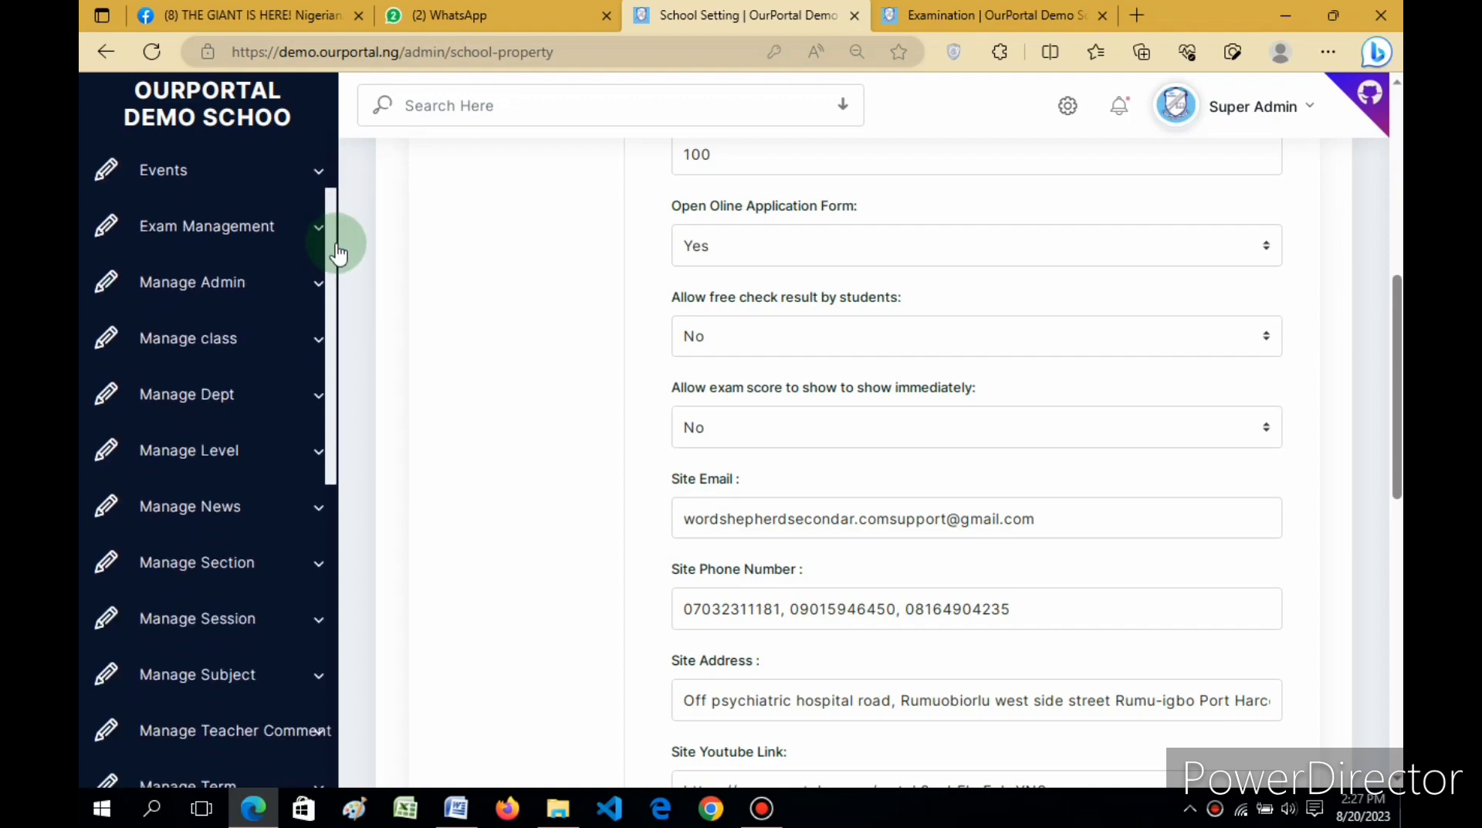